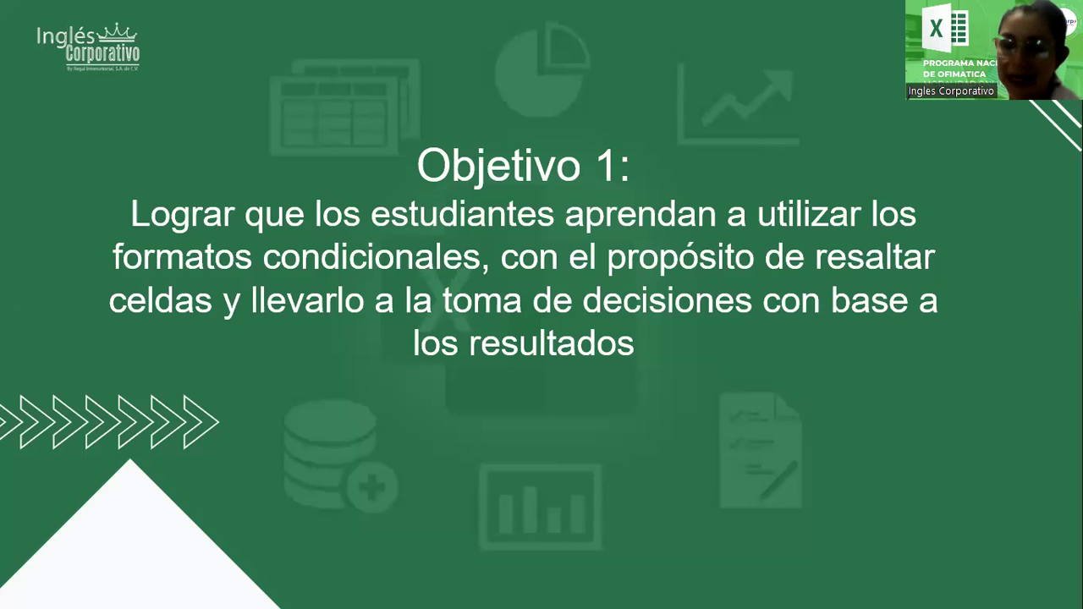
# - Advance the slideshow to the 'Definición de nombres de celdas y rangos de celdas' slide
pyautogui.click(814, 229)
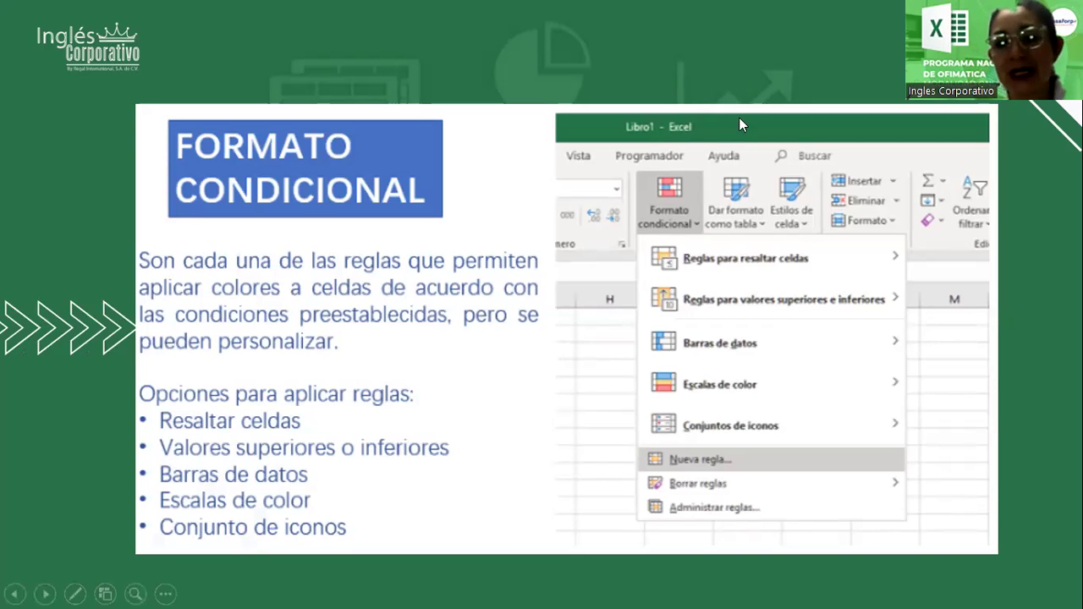
pyautogui.click(634, 188)
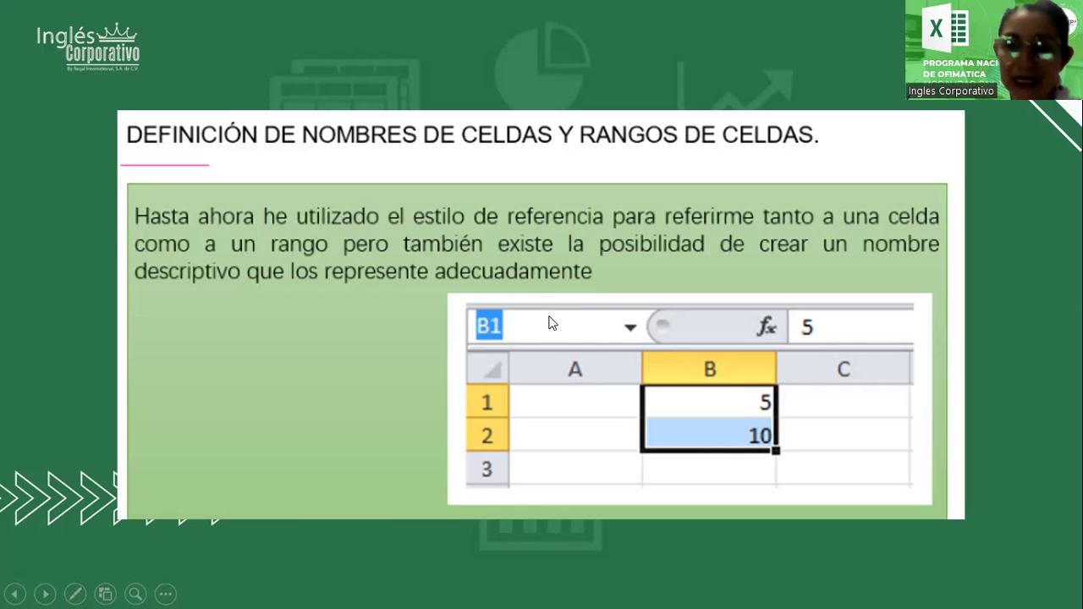
# - Go through the slides on names in formulas, range operations, Nombre nuevo and constants
pyautogui.click(571, 275)
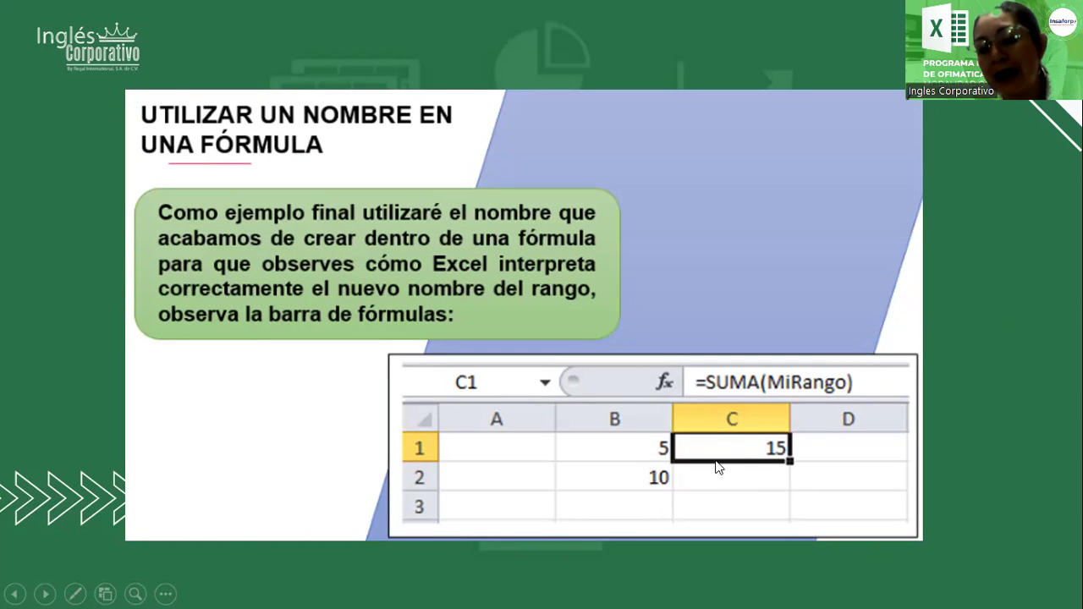
pyautogui.click(711, 386)
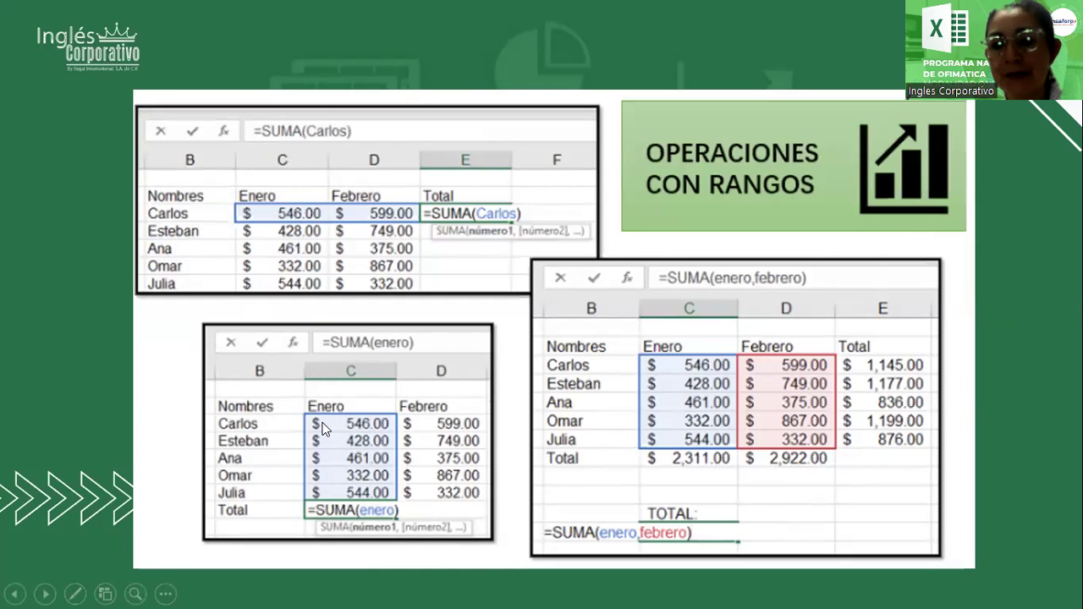
pyautogui.click(396, 205)
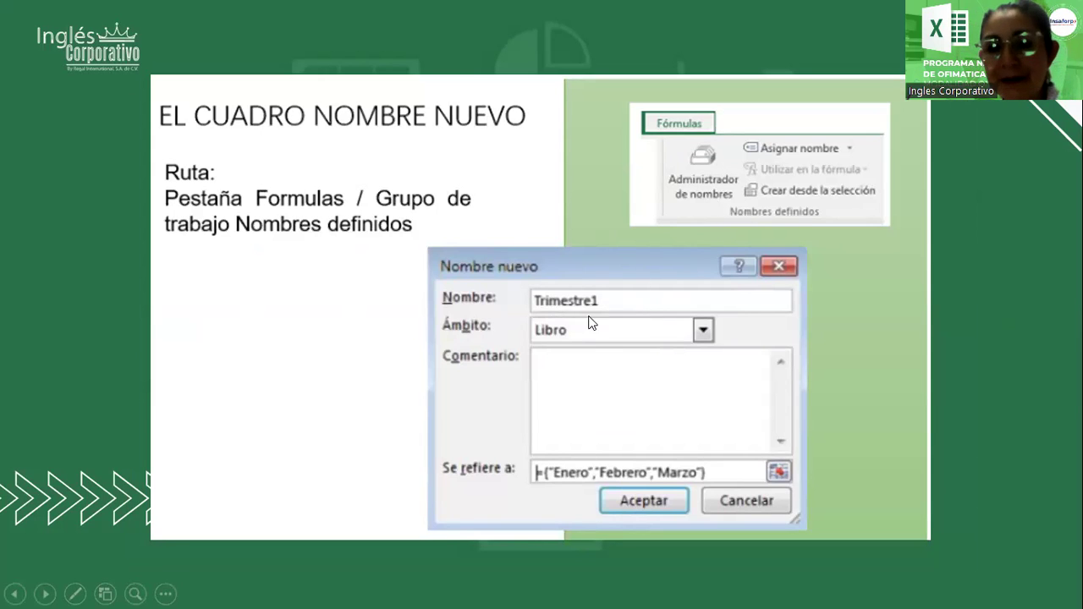
pyautogui.click(622, 239)
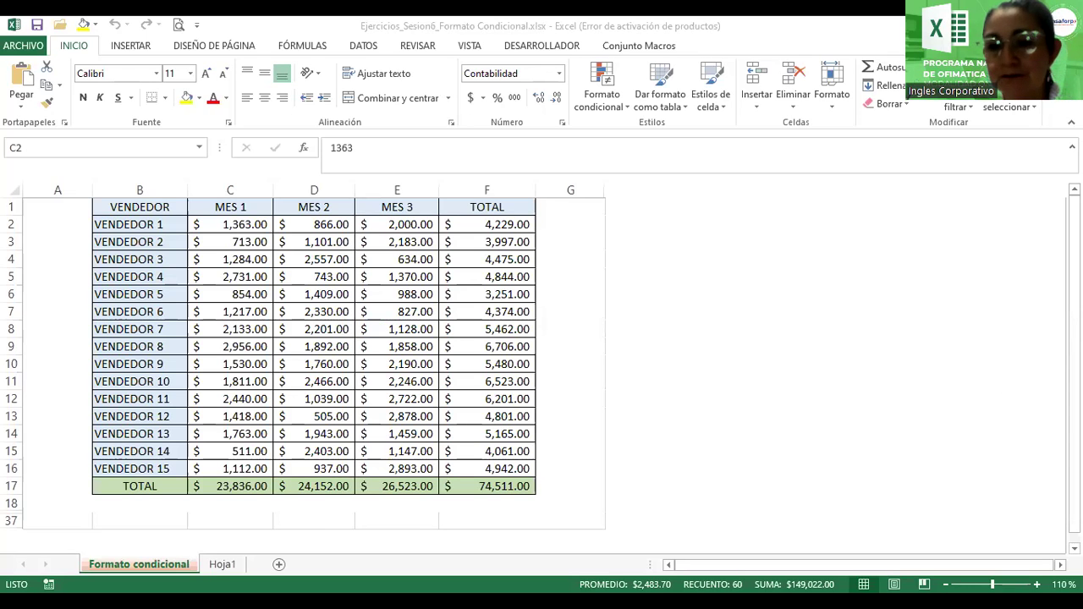
# - Insert two blank rows above the sales table
pyautogui.moveTo(230, 224); pyautogui.dragTo(487, 468)
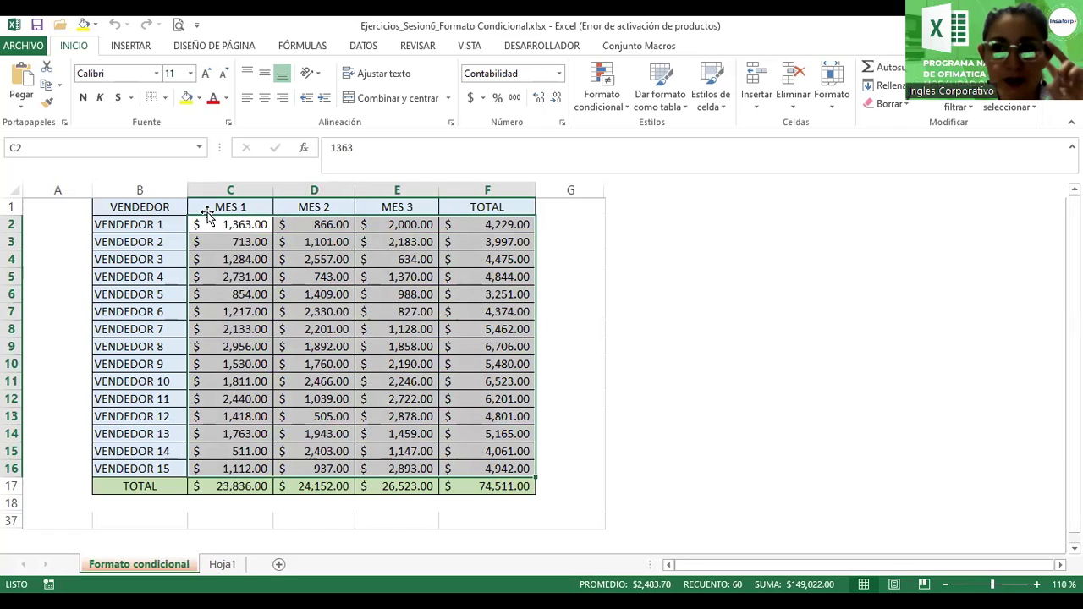
pyautogui.click(11, 207)
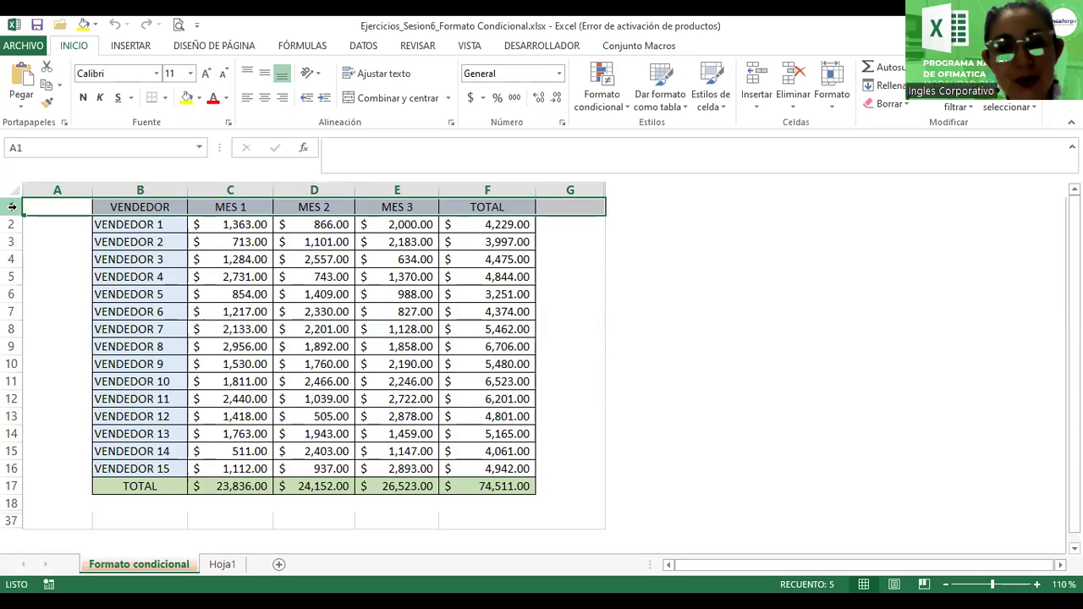
pyautogui.click(11, 206)
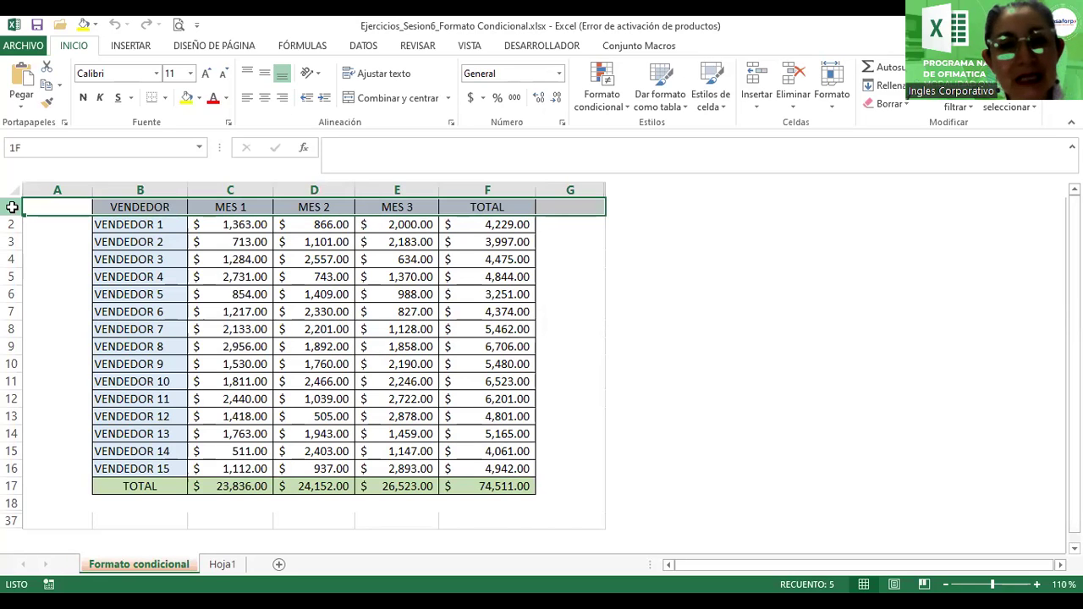
pyautogui.moveTo(11, 206); pyautogui.dragTo(12, 223)
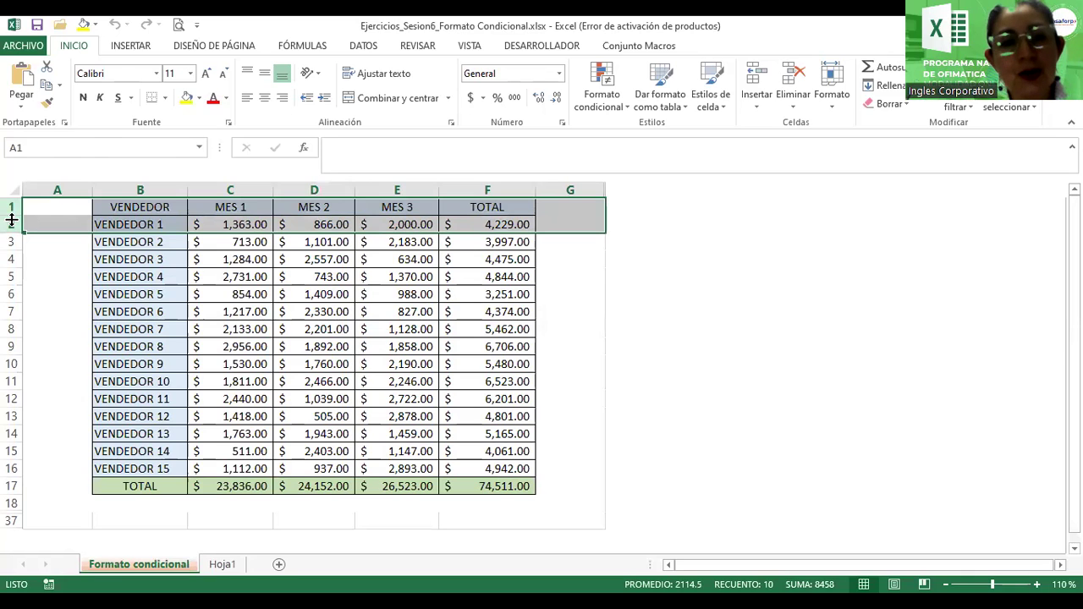
pyautogui.rightClick(11, 220)
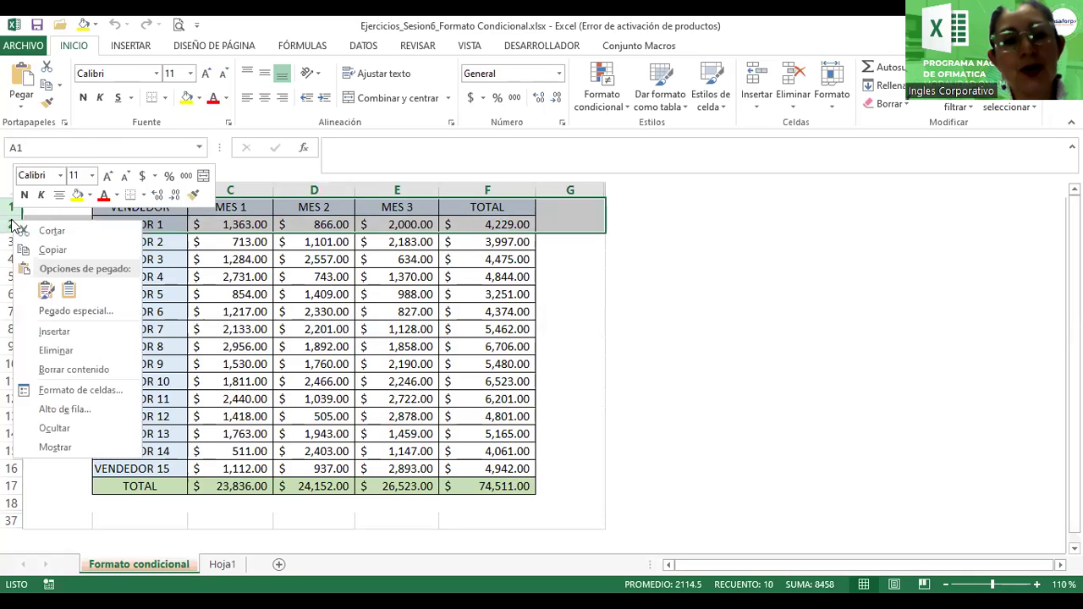
pyautogui.click(47, 335)
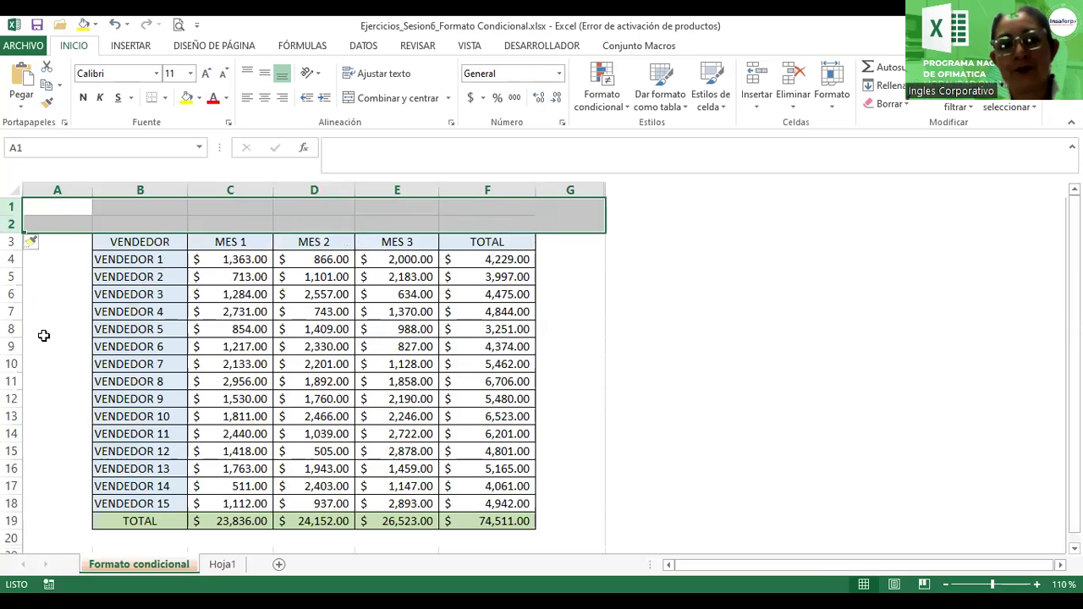
pyautogui.click(61, 222)
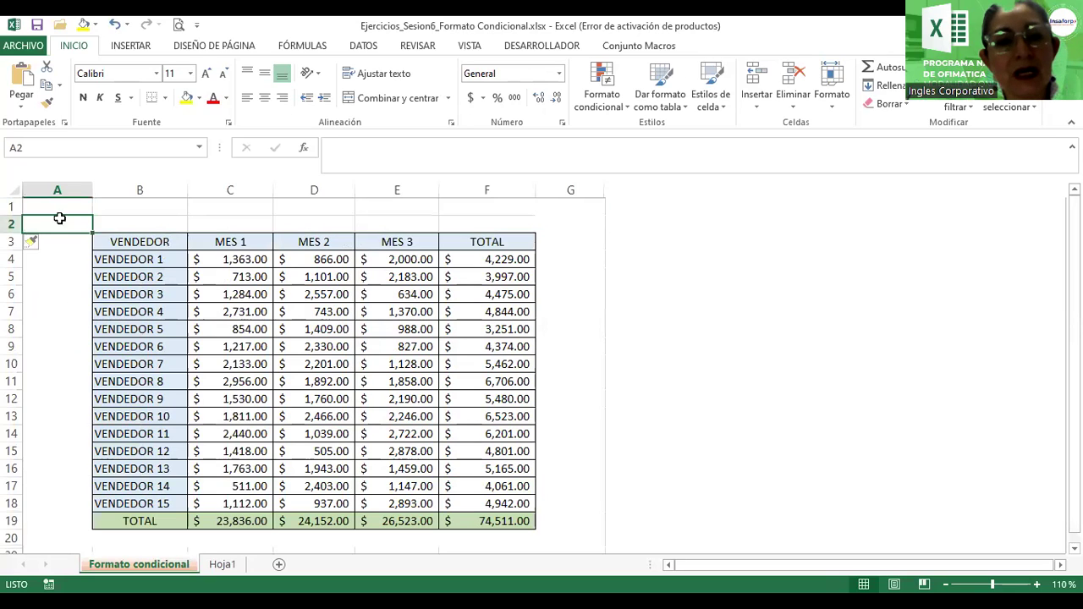
pyautogui.click(12, 206)
pyautogui.moveTo(12, 206); pyautogui.dragTo(12, 223)
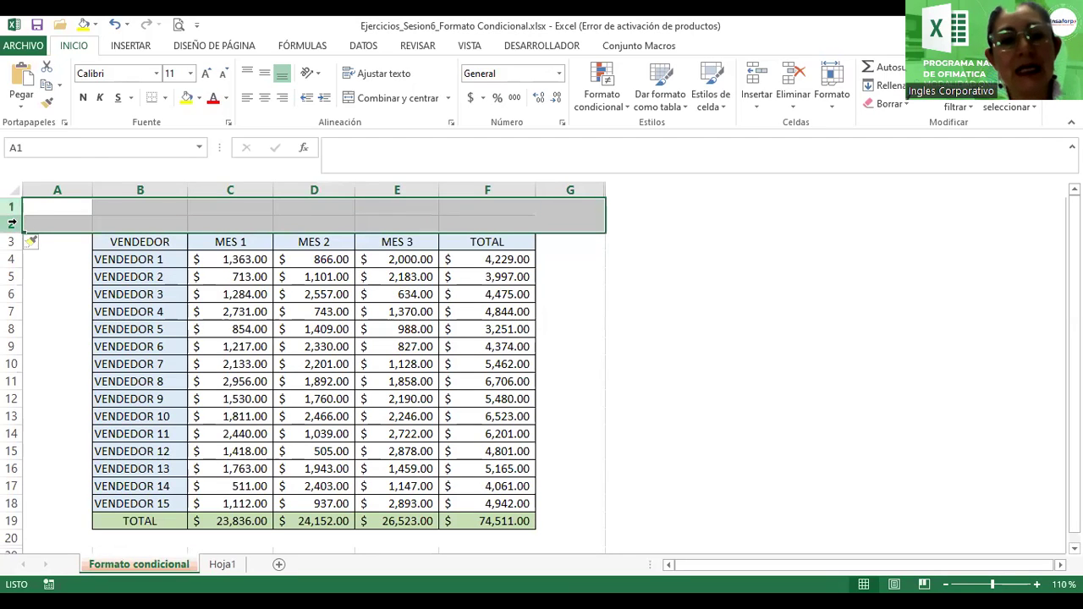
pyautogui.rightClick(12, 223)
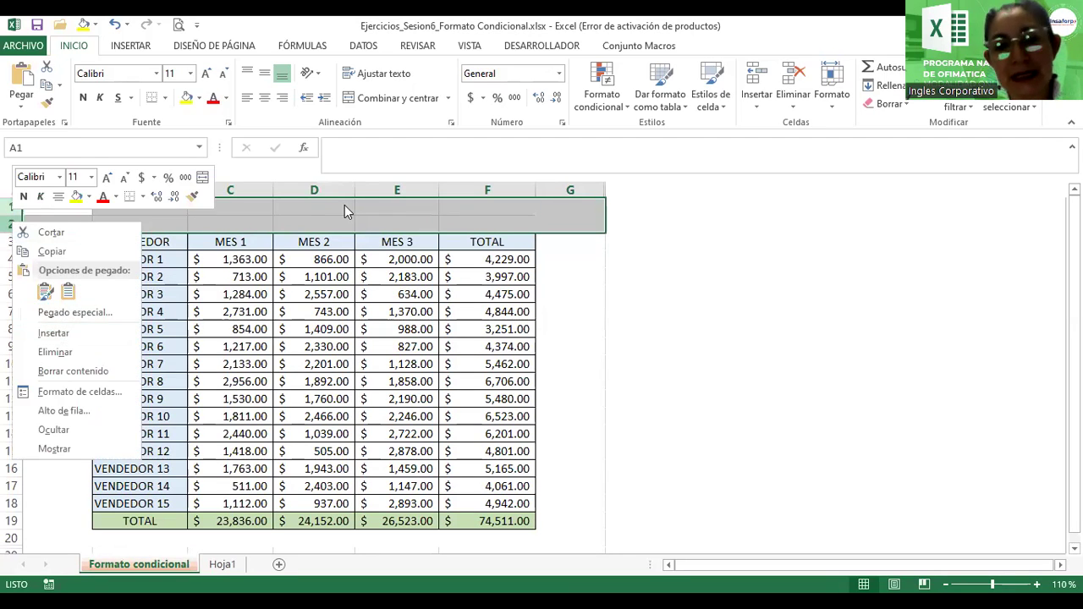
pyautogui.press('Escape')
pyautogui.click(190, 223)
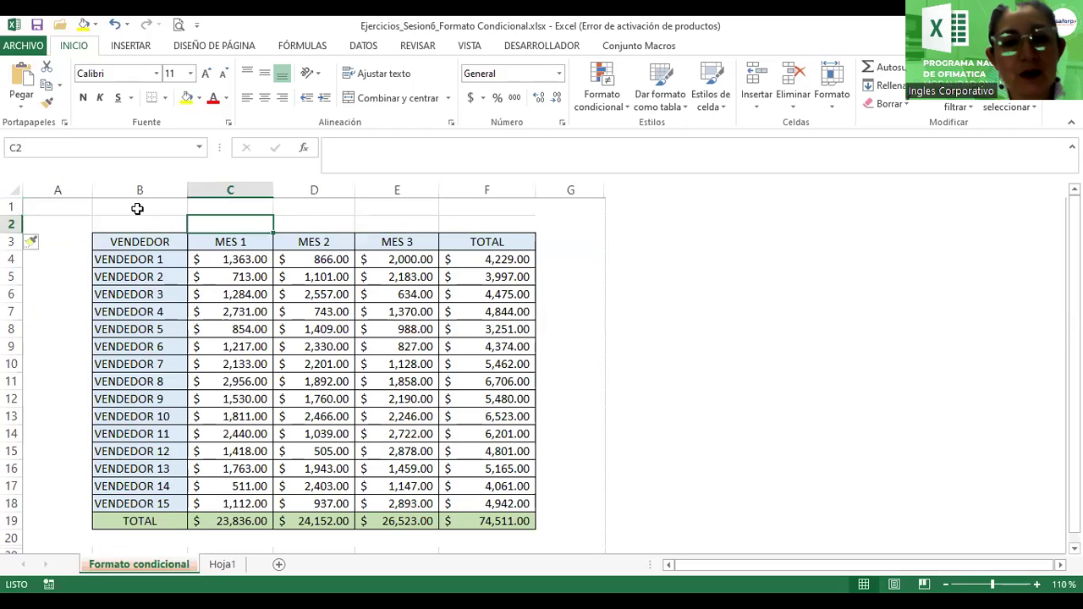
# - Enter the title FORMATO CONDICIONAL in cell B1
pyautogui.click(136, 209)
pyautogui.write('Formato')
pyautogui.press('BackSpace')
pyautogui.press('BackSpace')
pyautogui.press('BackSpace')
pyautogui.press('BackSpace')
pyautogui.press('BackSpace')
pyautogui.press('BackSpace')
pyautogui.write('ORMATO CONDICIONAL')
pyautogui.press('Return')
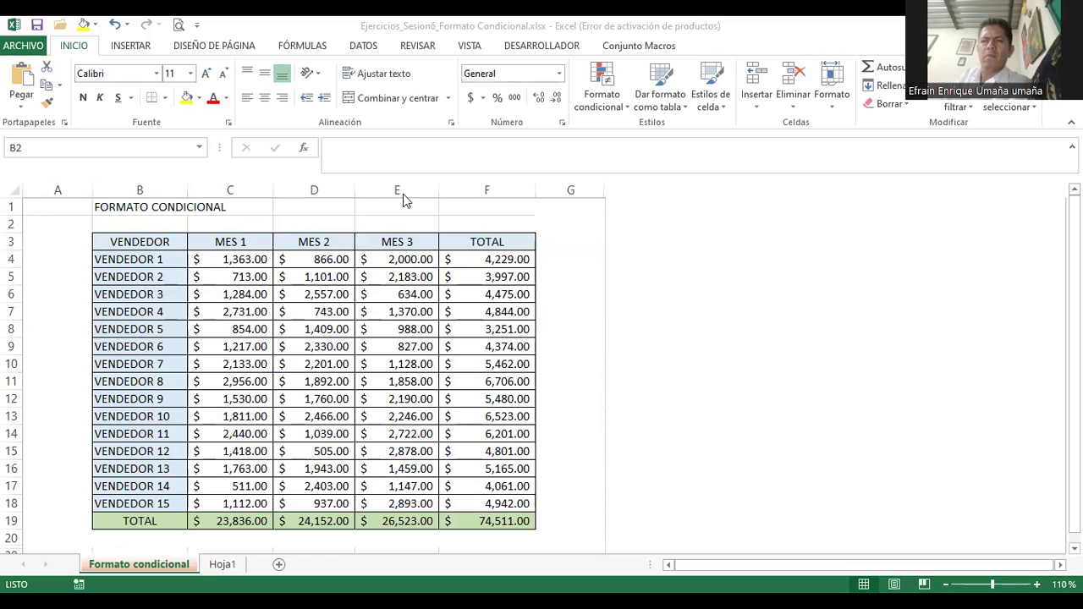
# - Merge and centre the title across B1:F1
pyautogui.click(124, 205)
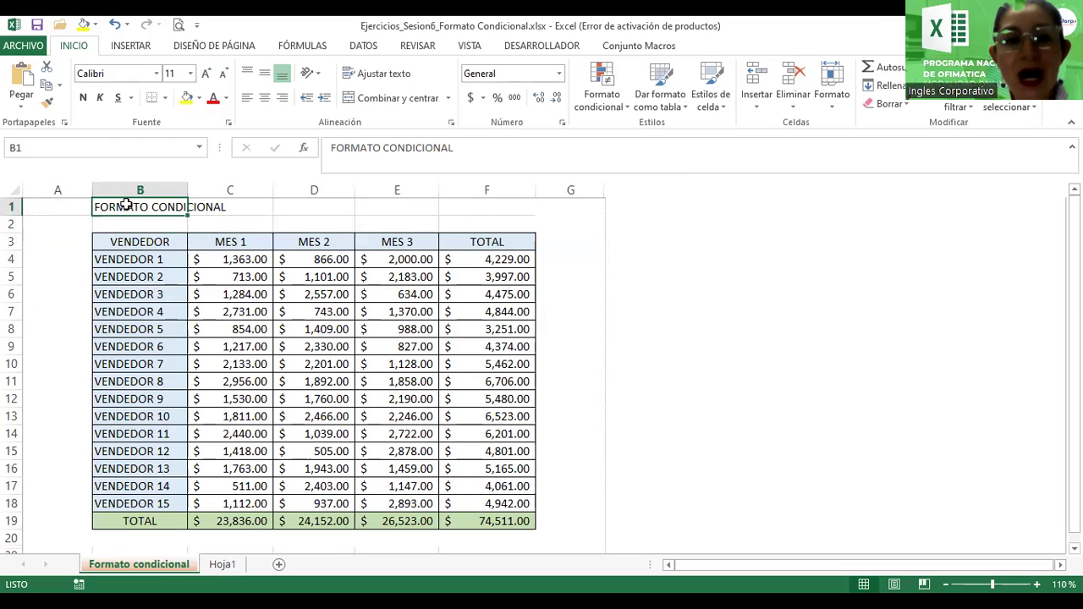
pyautogui.moveTo(213, 206); pyautogui.dragTo(466, 199)
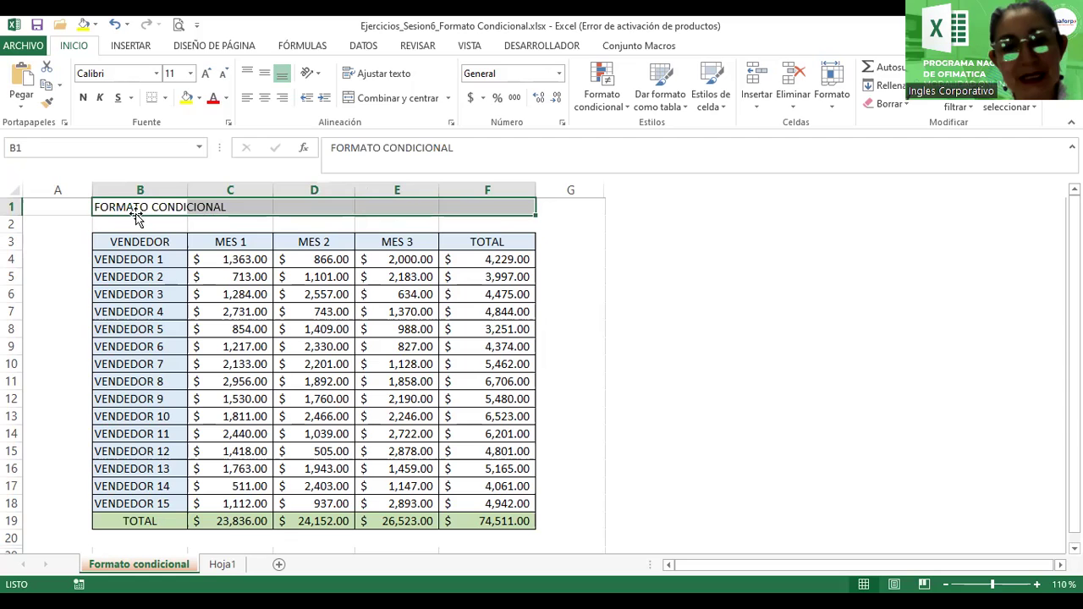
pyautogui.click(391, 98)
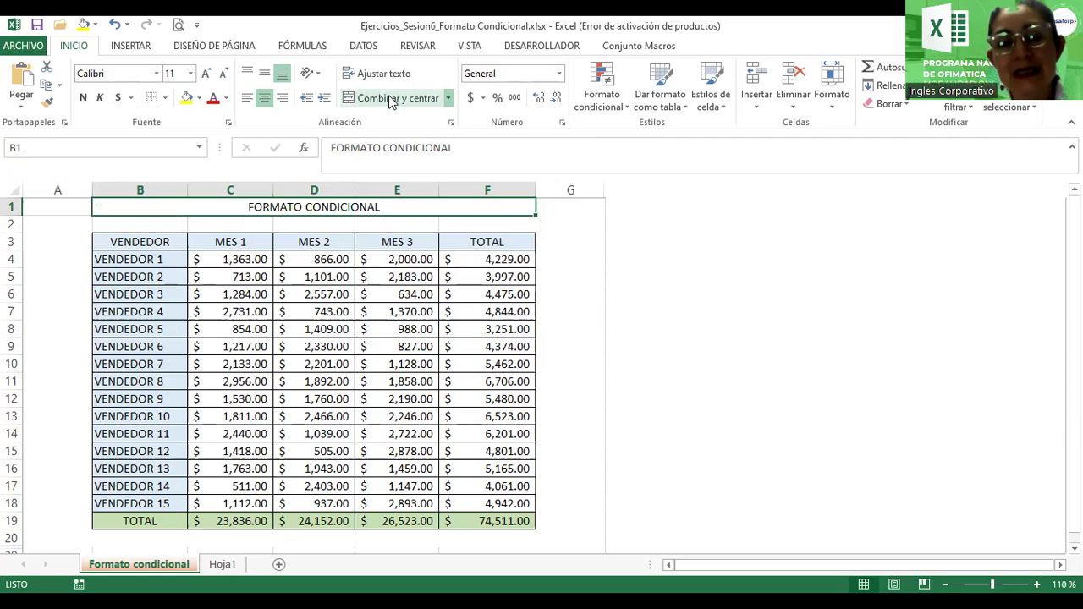
# - Make the title bold 22-pt Adobe Gothic Std B
pyautogui.click(207, 74)
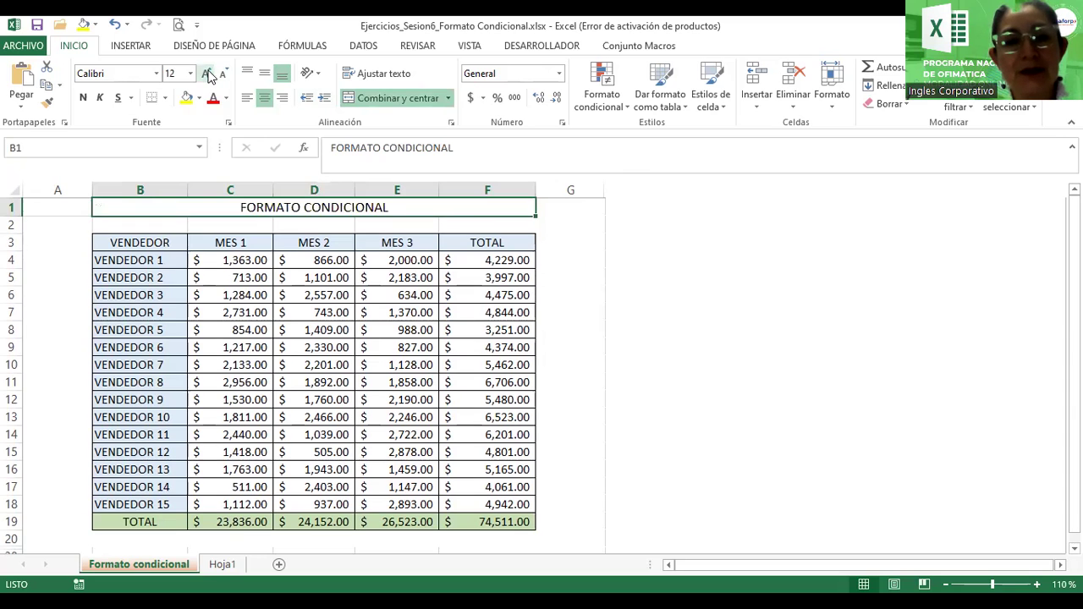
pyautogui.click(207, 74)
pyautogui.click(208, 75)
pyautogui.click(208, 74)
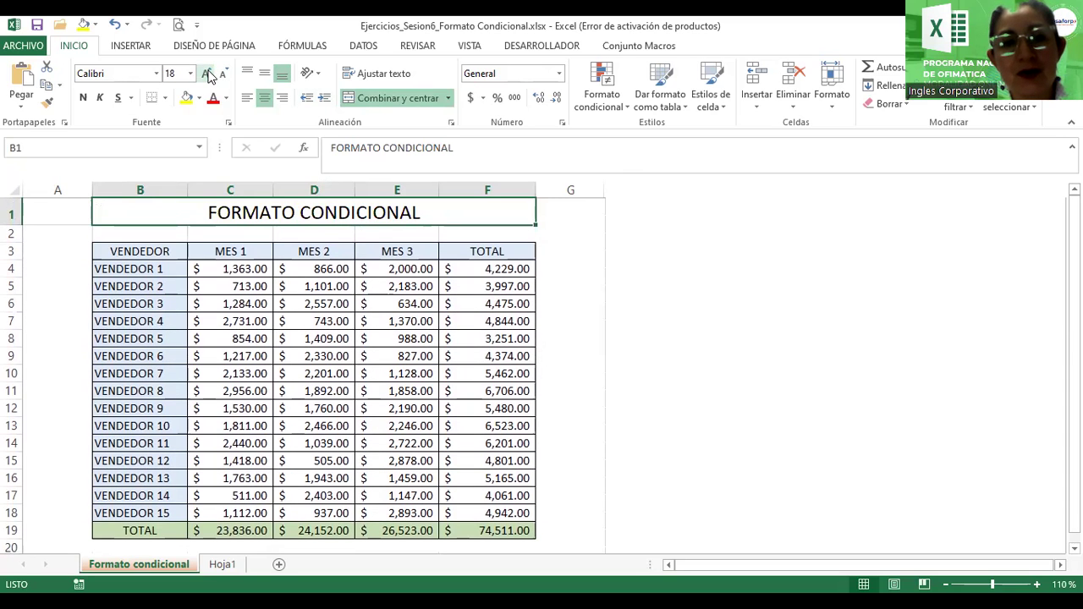
pyautogui.click(207, 75)
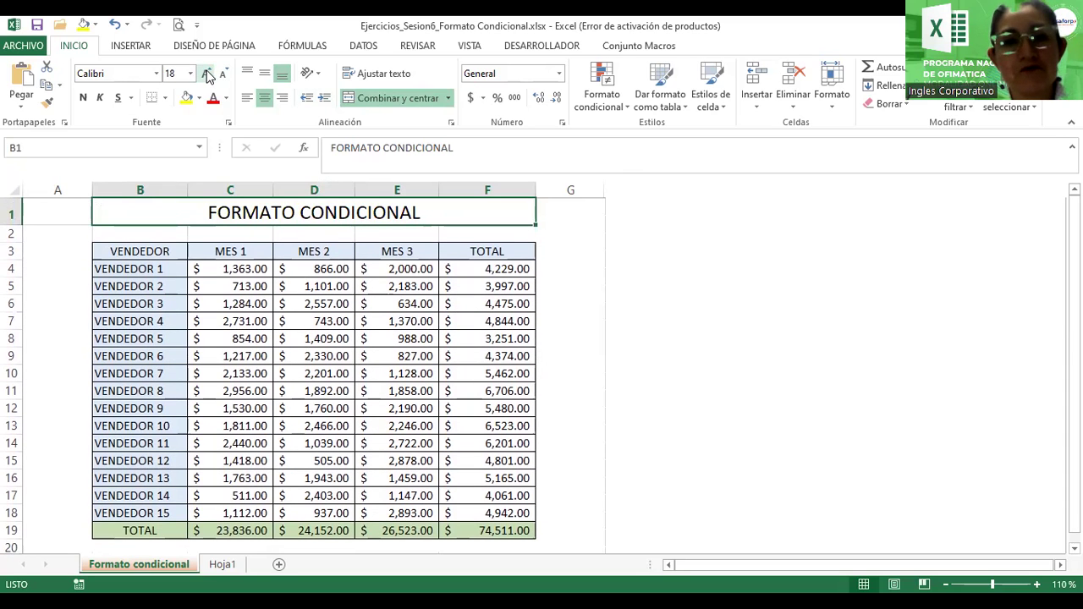
pyautogui.click(207, 74)
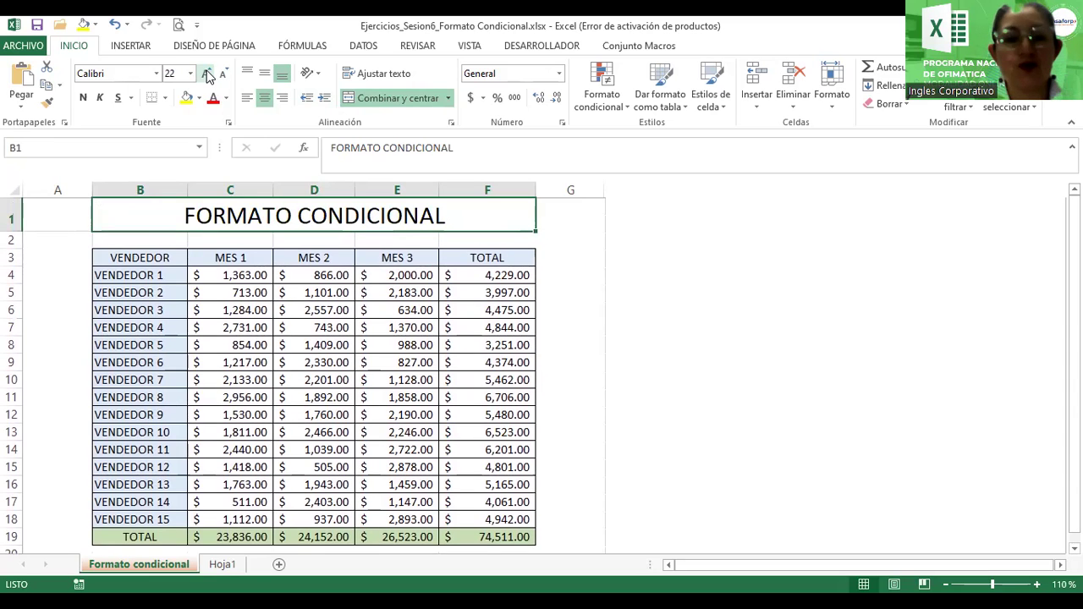
pyautogui.click(83, 98)
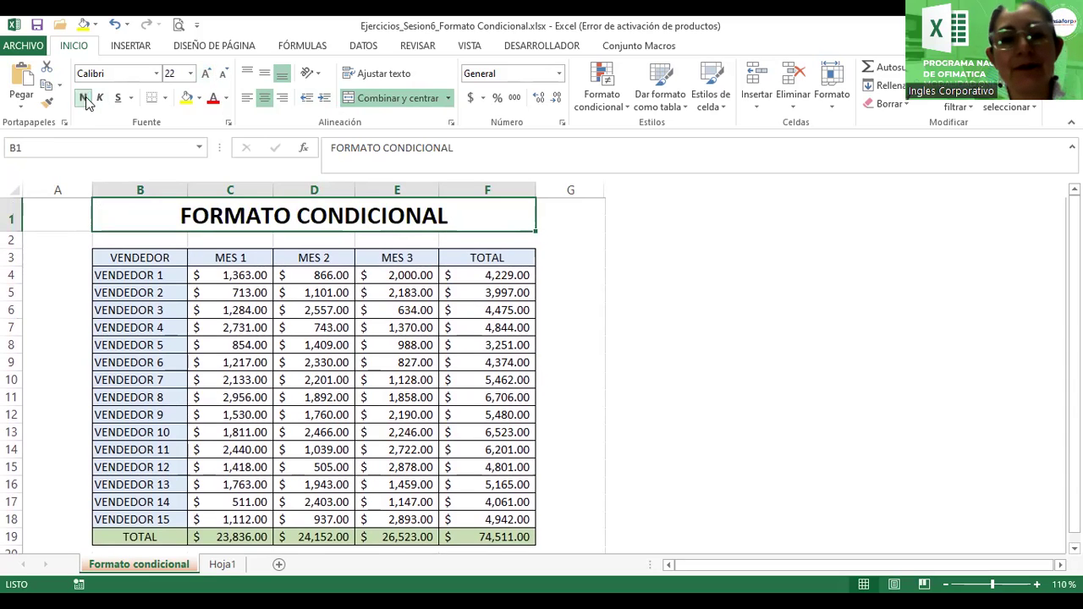
pyautogui.click(156, 73)
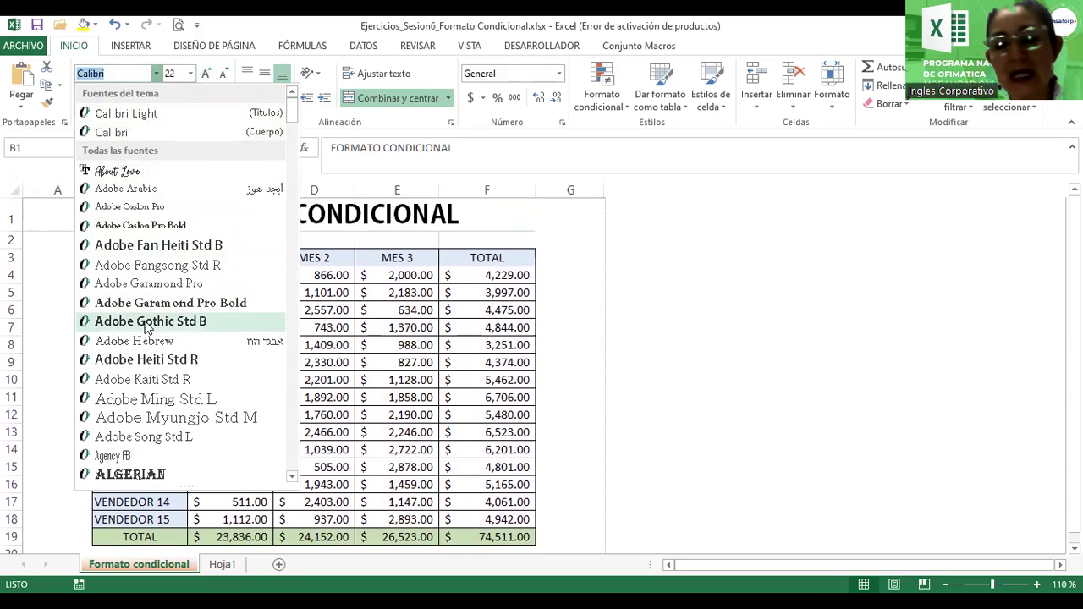
pyautogui.click(145, 324)
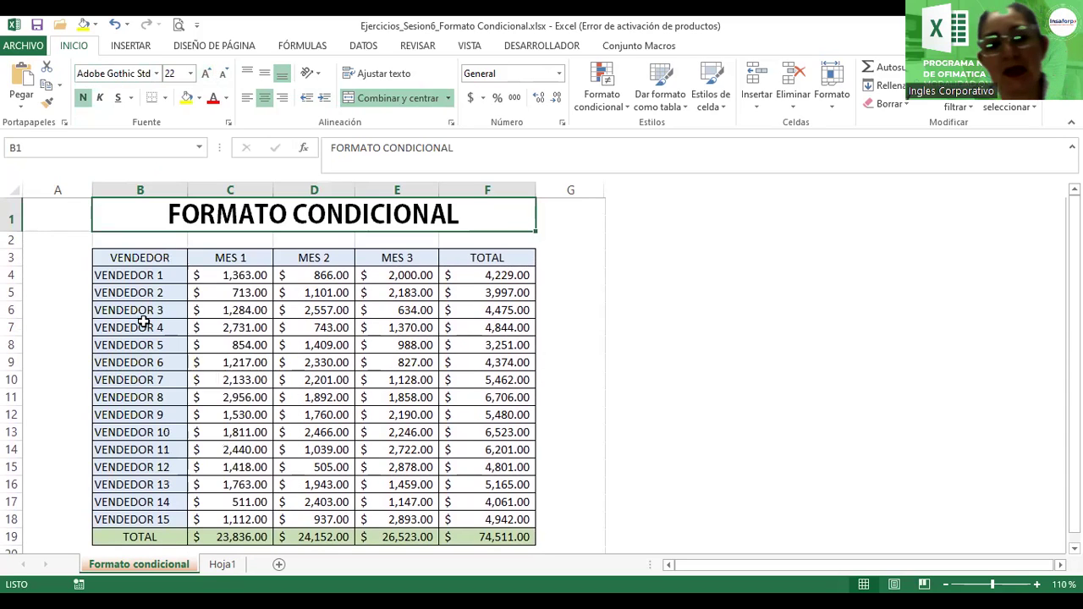
# - Give the title a light gold fill
pyautogui.click(200, 98)
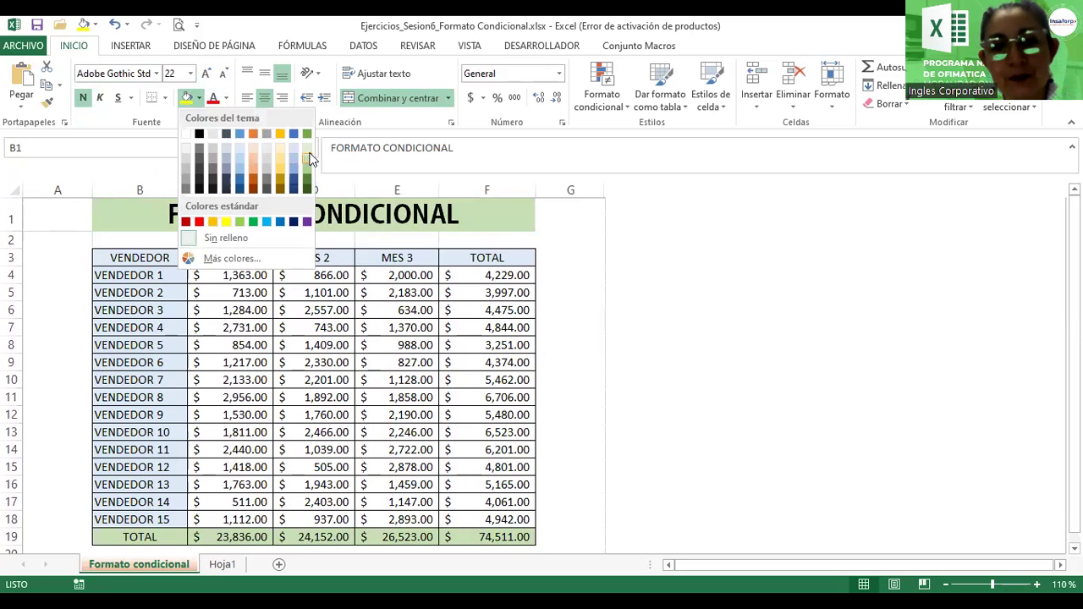
pyautogui.click(283, 159)
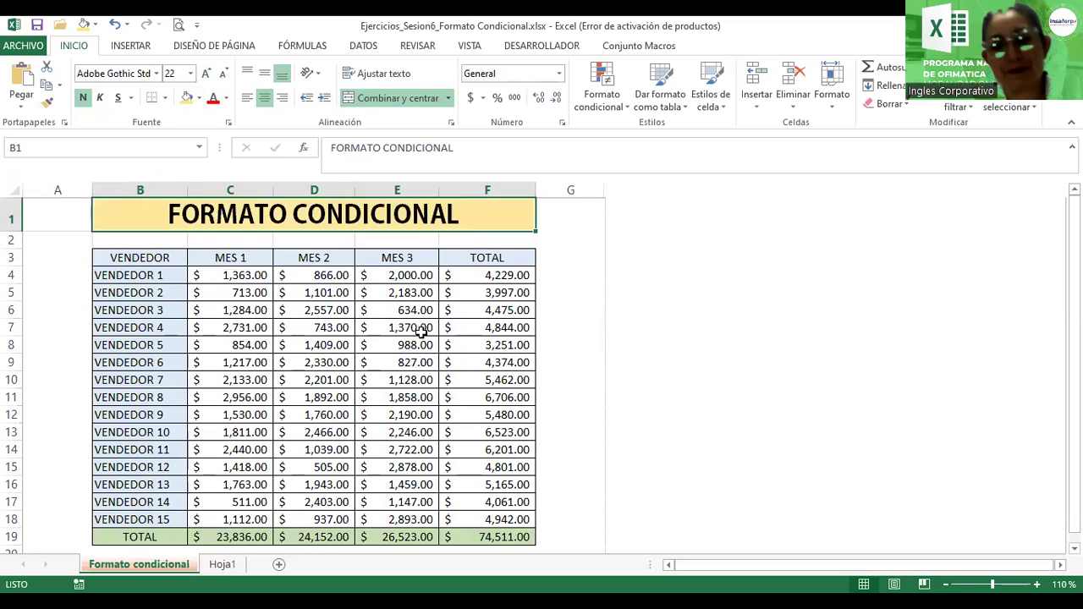
pyautogui.click(422, 332)
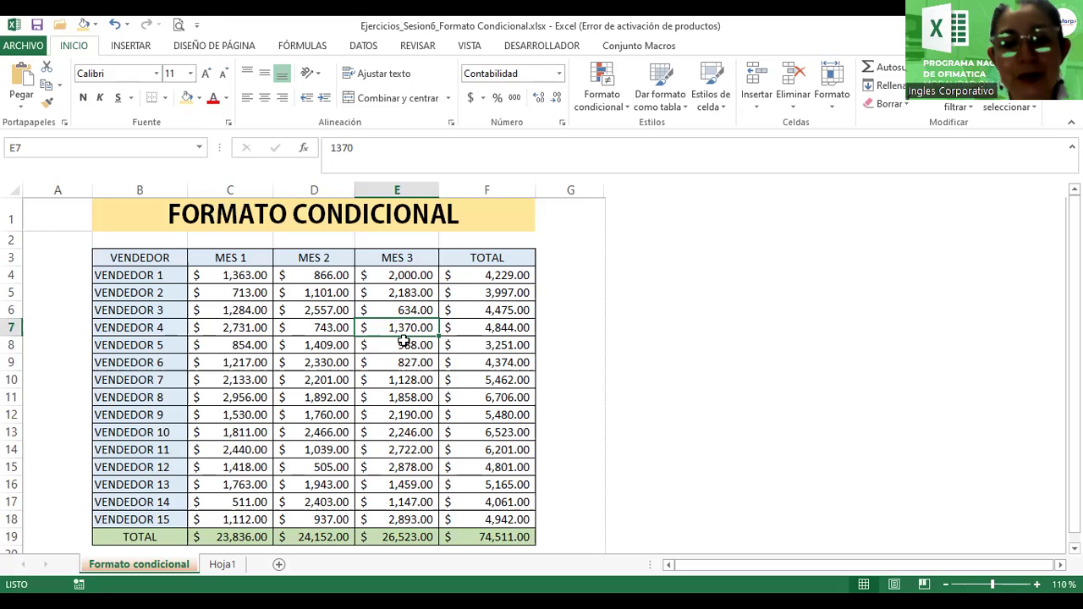
# - Select MES 1 values C4:C18 and show the Resaltar reglas de celdas options
pyautogui.click(242, 278)
pyautogui.moveTo(242, 278); pyautogui.dragTo(254, 522)
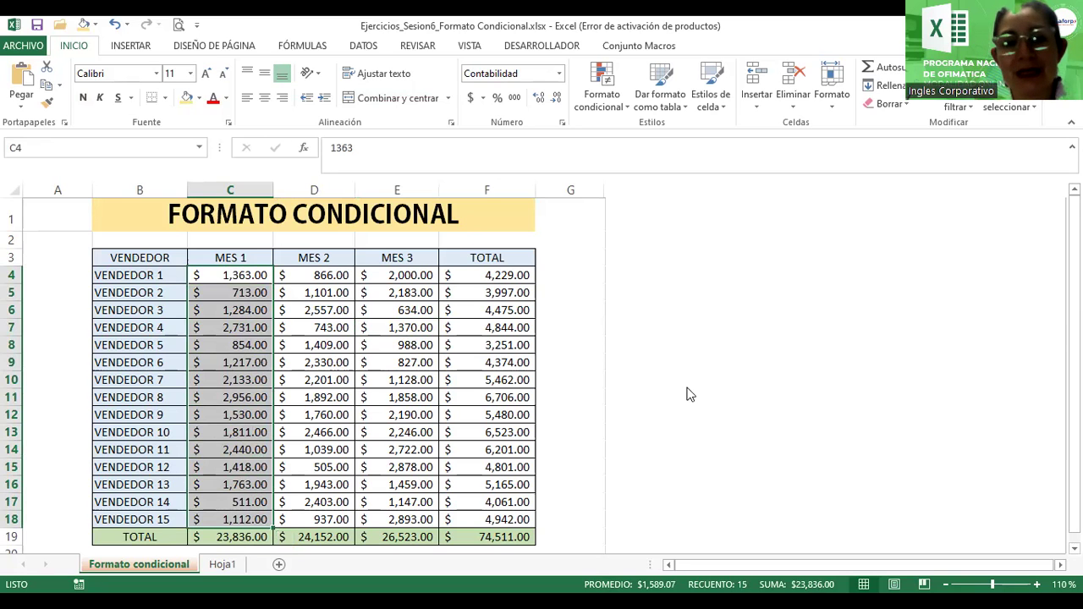
pyautogui.click(1074, 548)
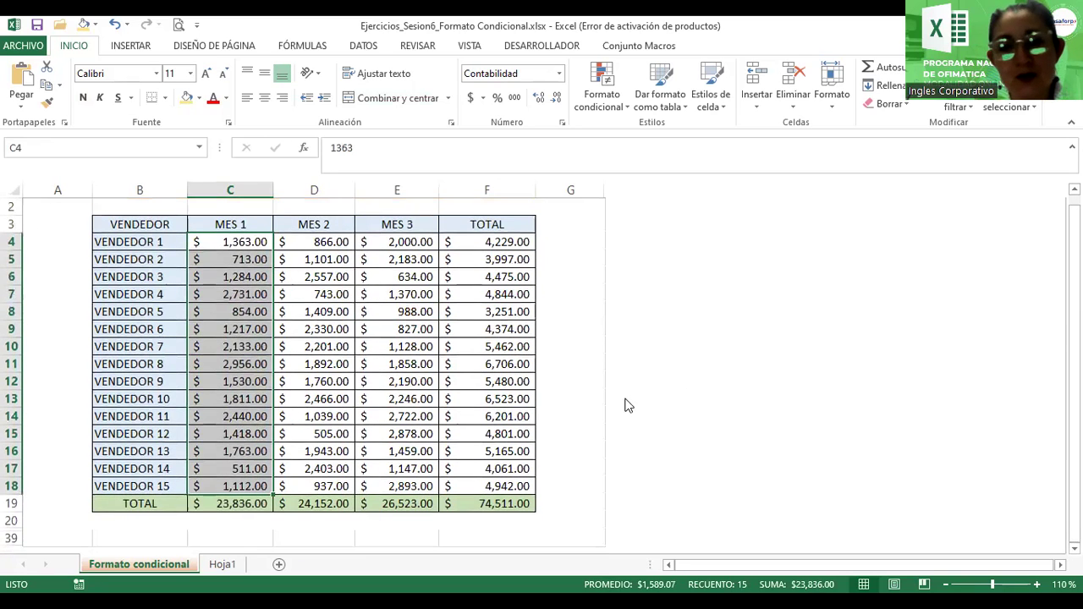
pyautogui.moveTo(235, 497)
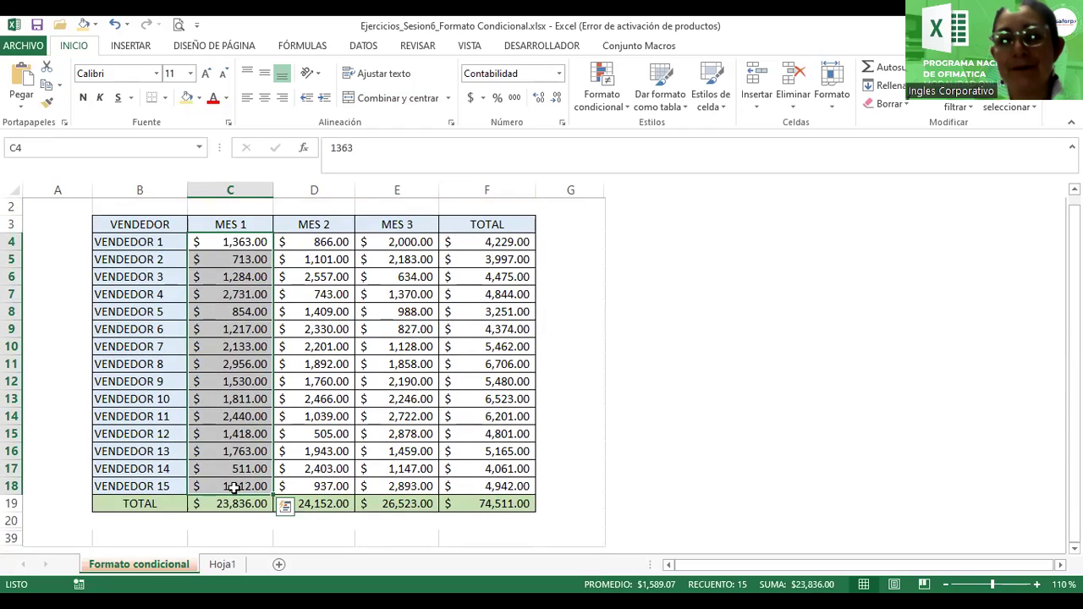
pyautogui.click(626, 109)
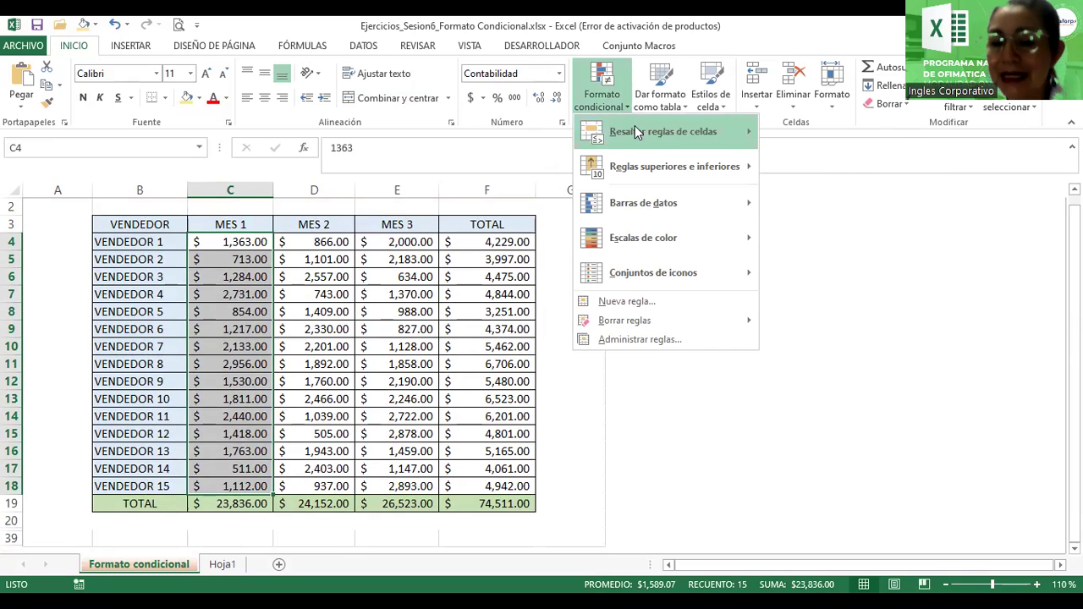
pyautogui.moveTo(635, 126)
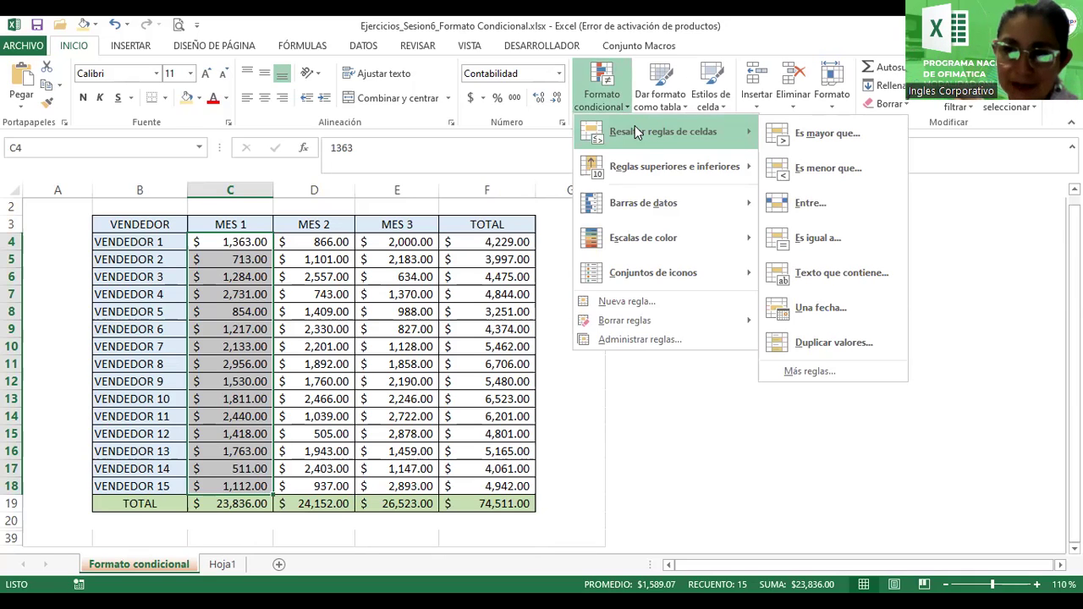
# - Try an Es mayor que 1500 rule on MES 1, then cancel it
pyautogui.click(809, 135)
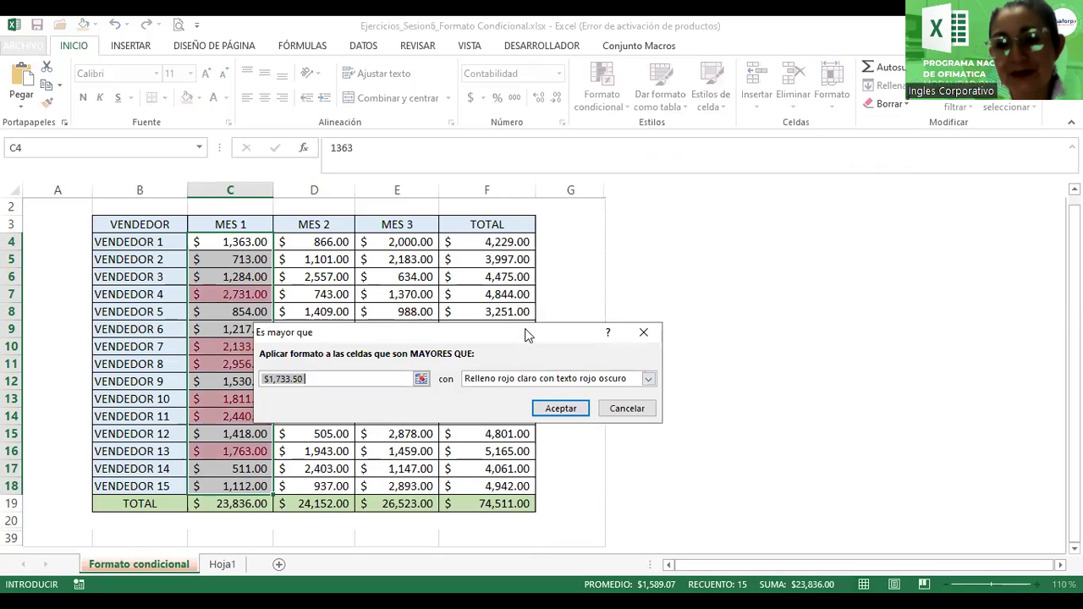
pyautogui.moveTo(525, 335); pyautogui.dragTo(843, 243)
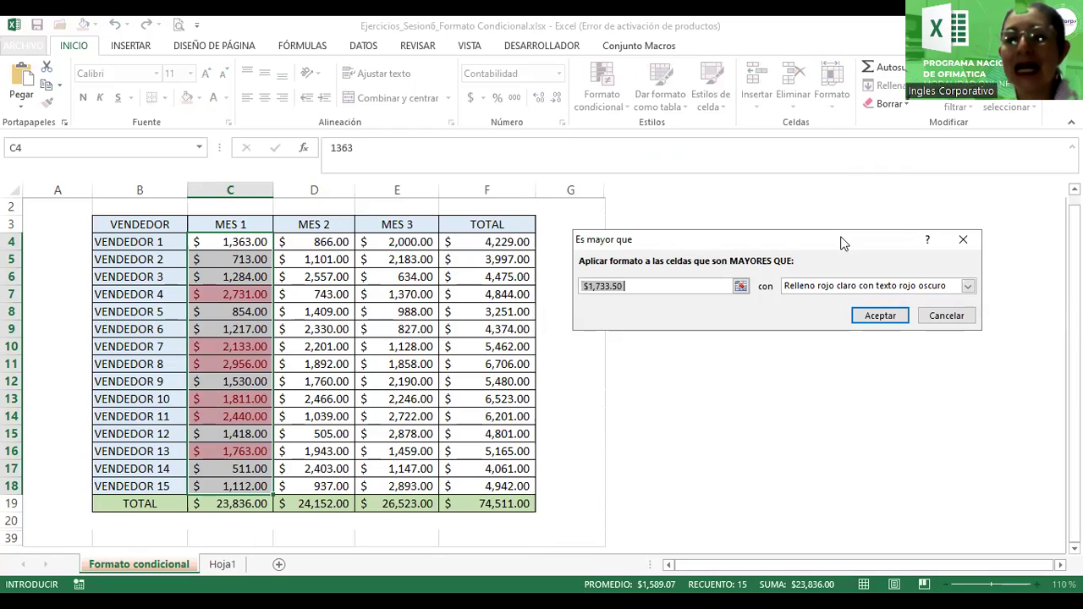
pyautogui.write('15')
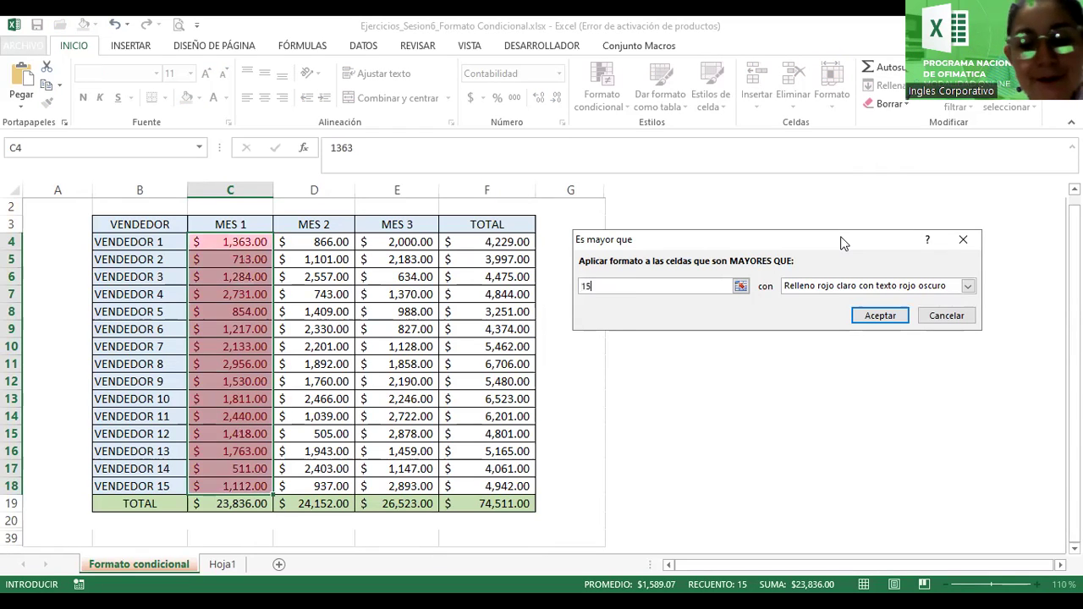
pyautogui.write('00')
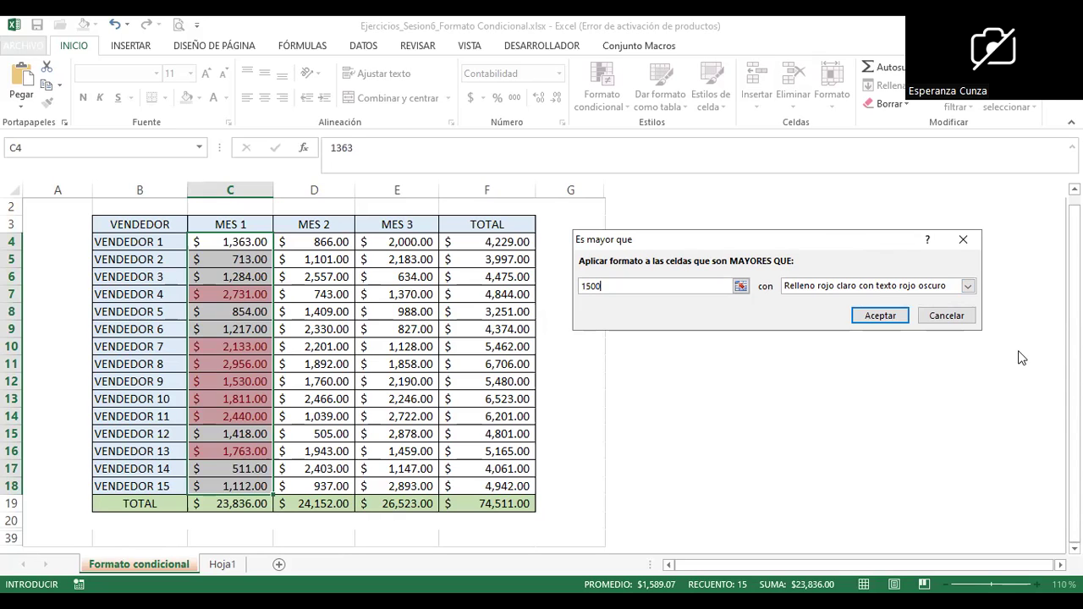
pyautogui.click(948, 316)
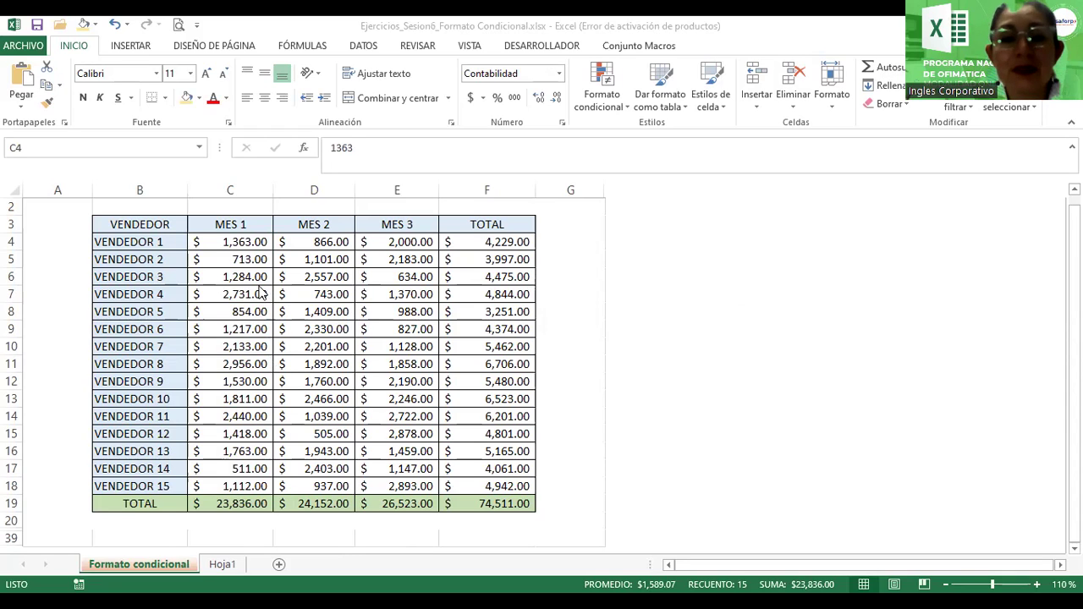
# - Reselect the MES 1 values and reopen the Formato condicional highlight rules
pyautogui.click(244, 242)
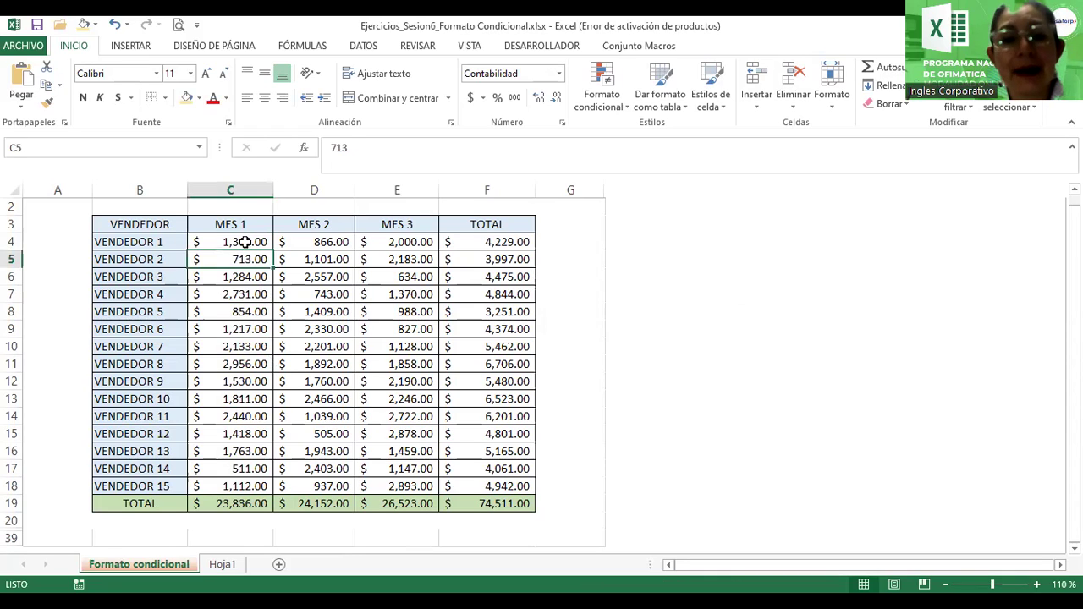
pyautogui.moveTo(244, 242)
pyautogui.mouseDown()
pyautogui.moveTo(265, 468)
pyautogui.moveTo(253, 488)
pyautogui.mouseUp()
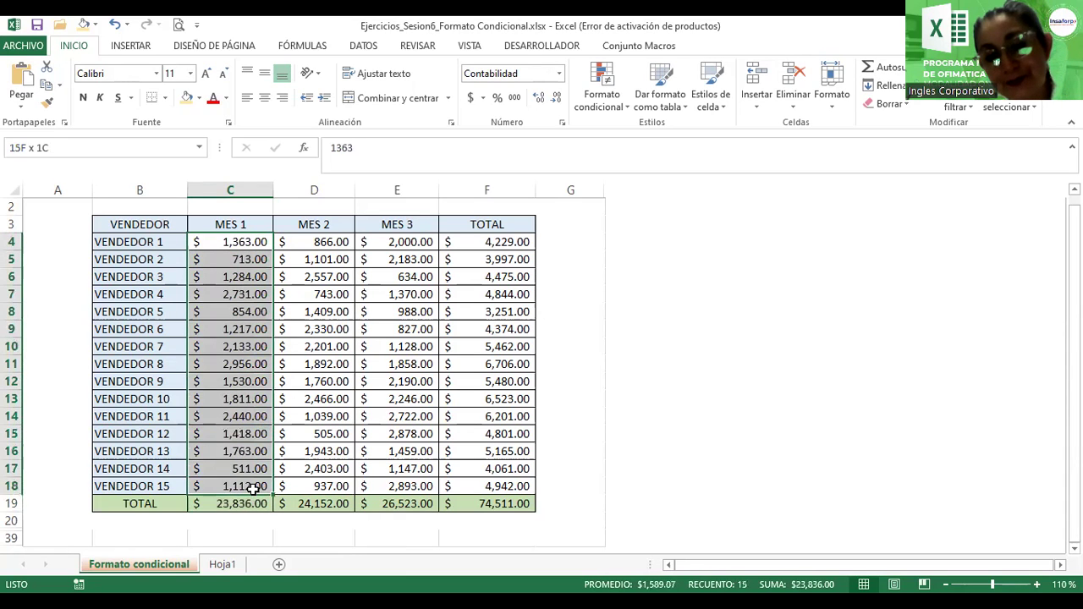
pyautogui.click(599, 108)
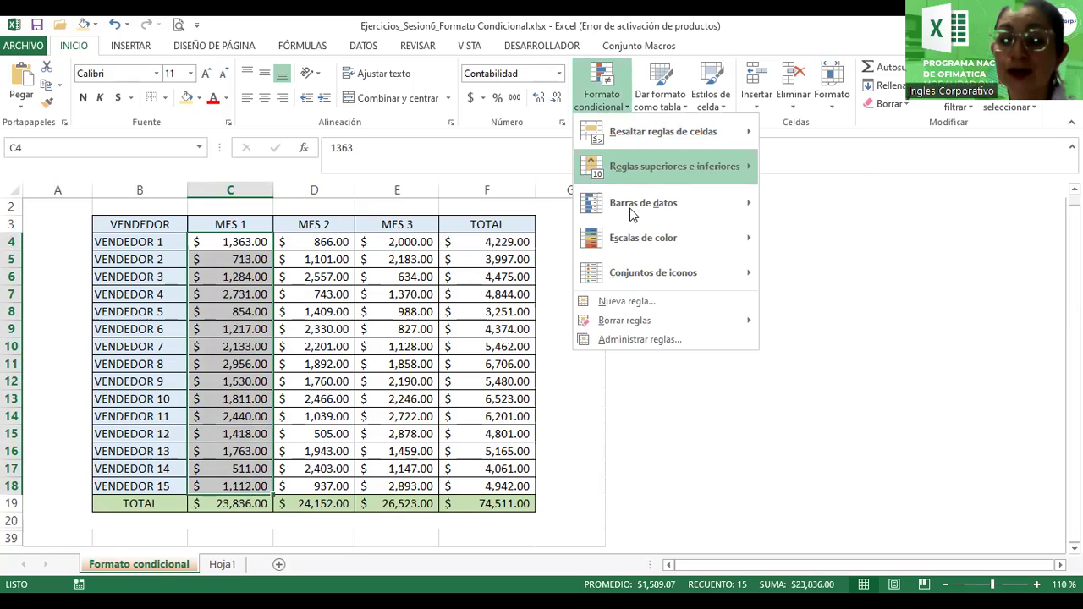
pyautogui.moveTo(627, 175)
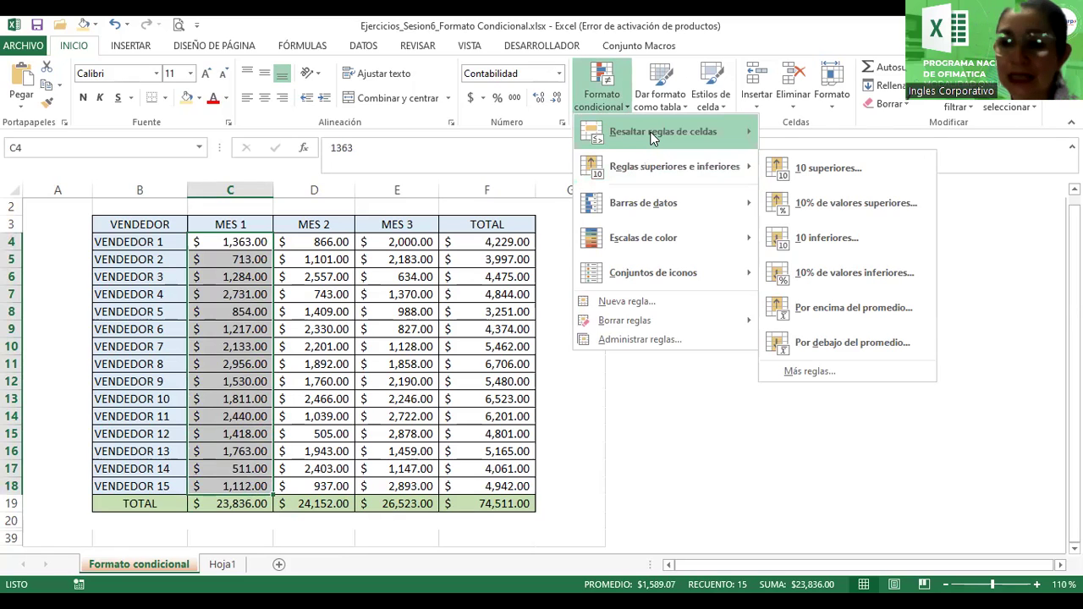
pyautogui.moveTo(652, 138)
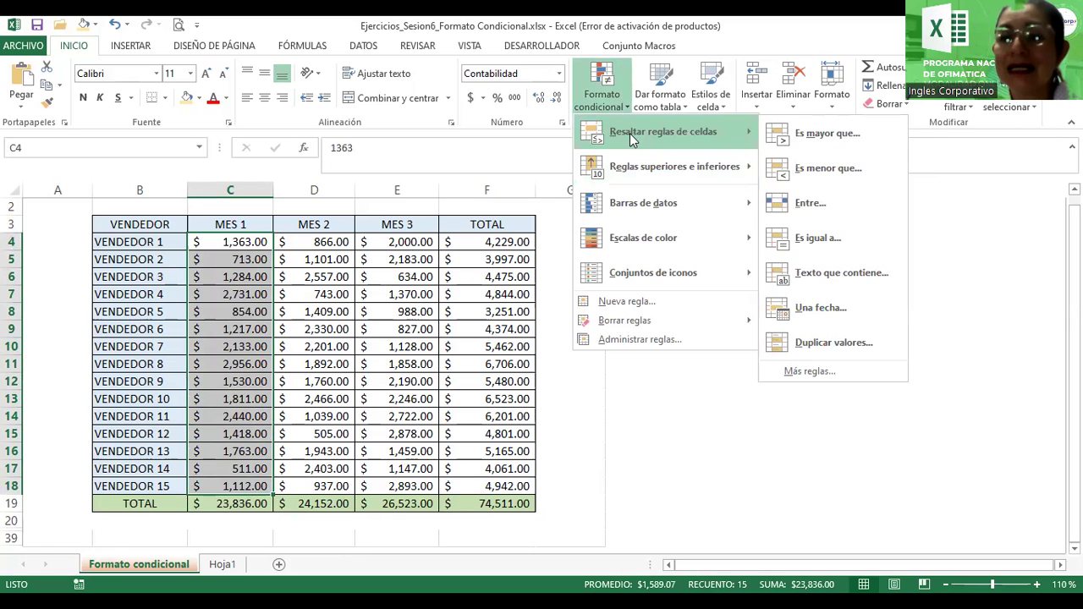
# - Apply an Es mayor que 1500 rule with light red fill and dark red text
pyautogui.click(822, 136)
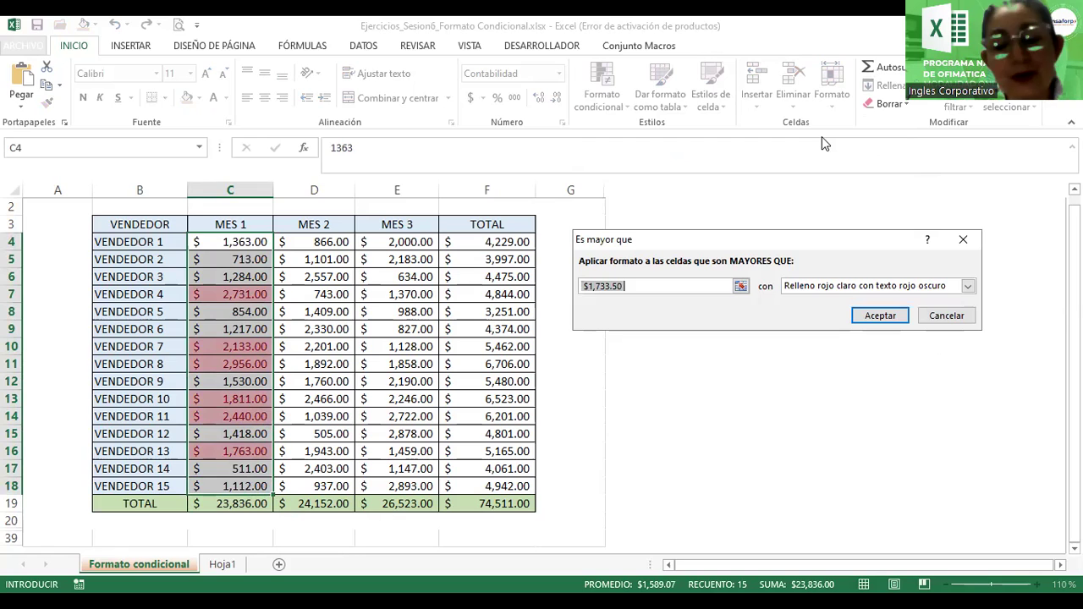
pyautogui.write('15')
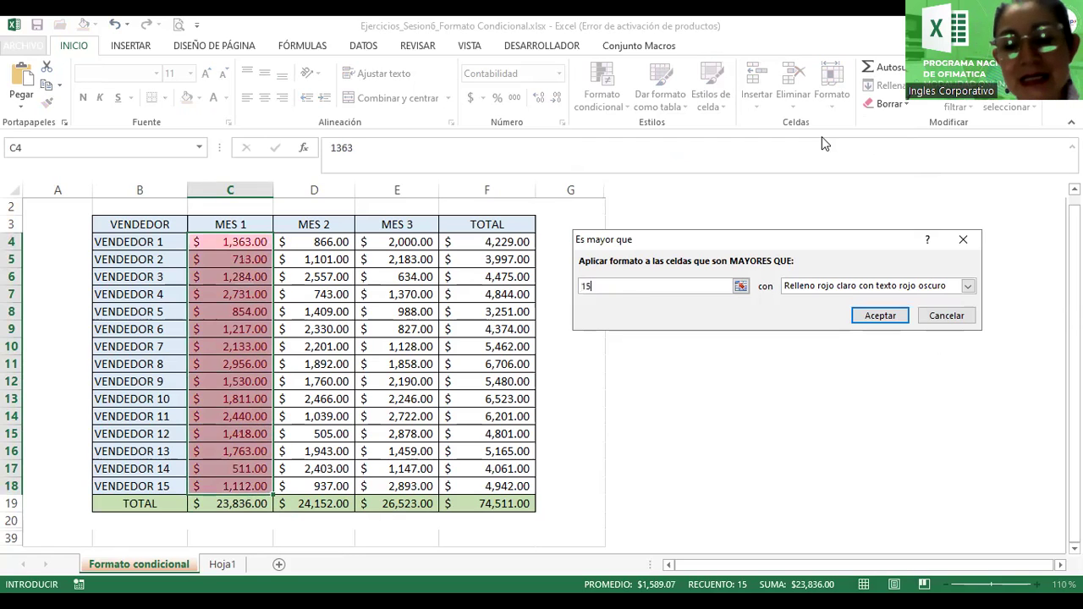
pyautogui.write('000')
pyautogui.press('BackSpace')
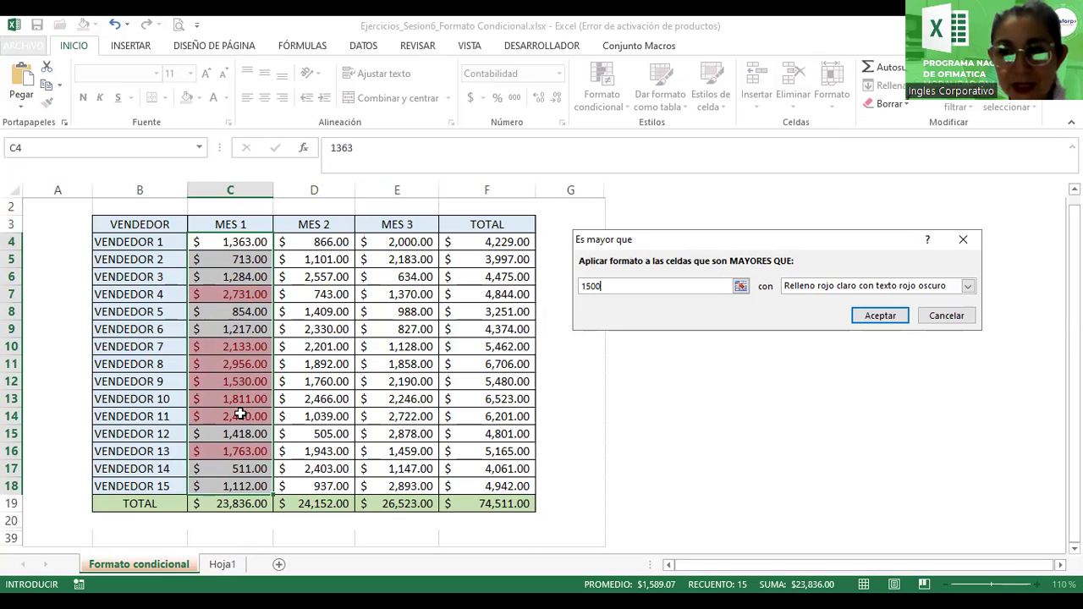
pyautogui.click(967, 286)
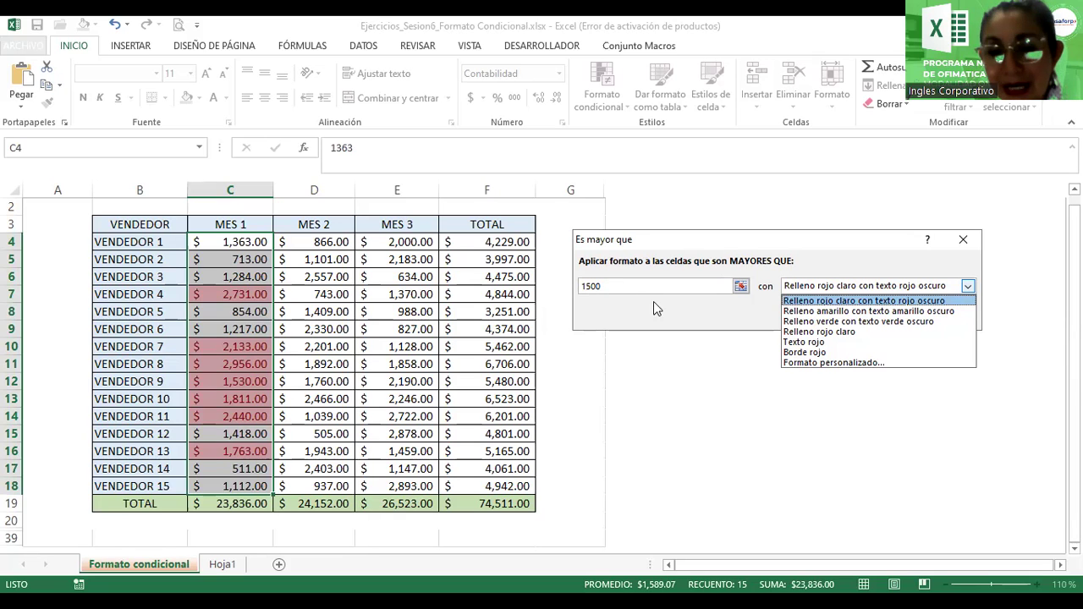
pyautogui.click(815, 301)
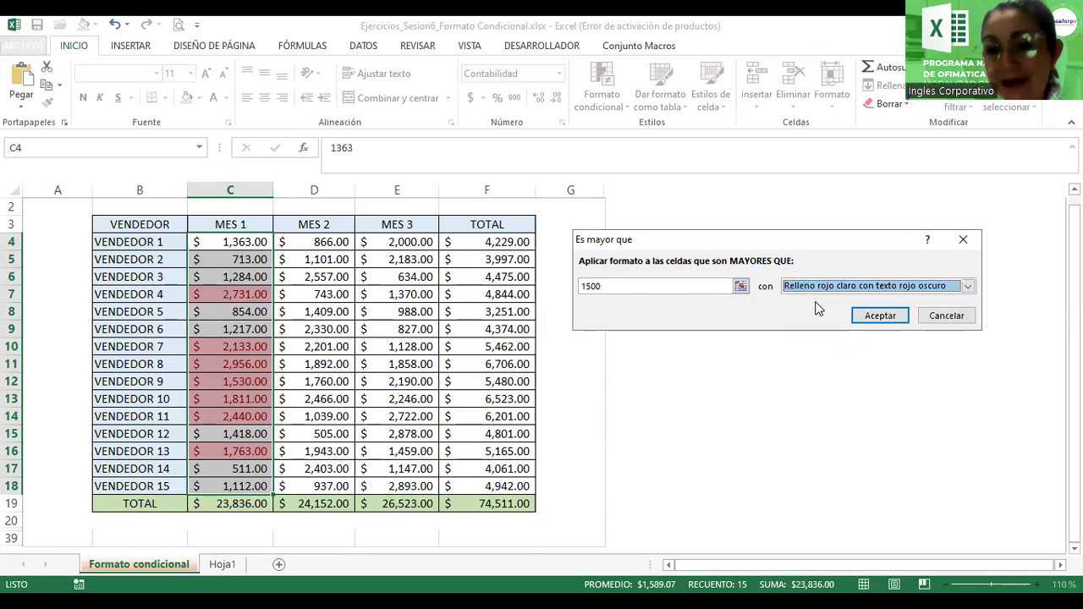
pyautogui.click(892, 316)
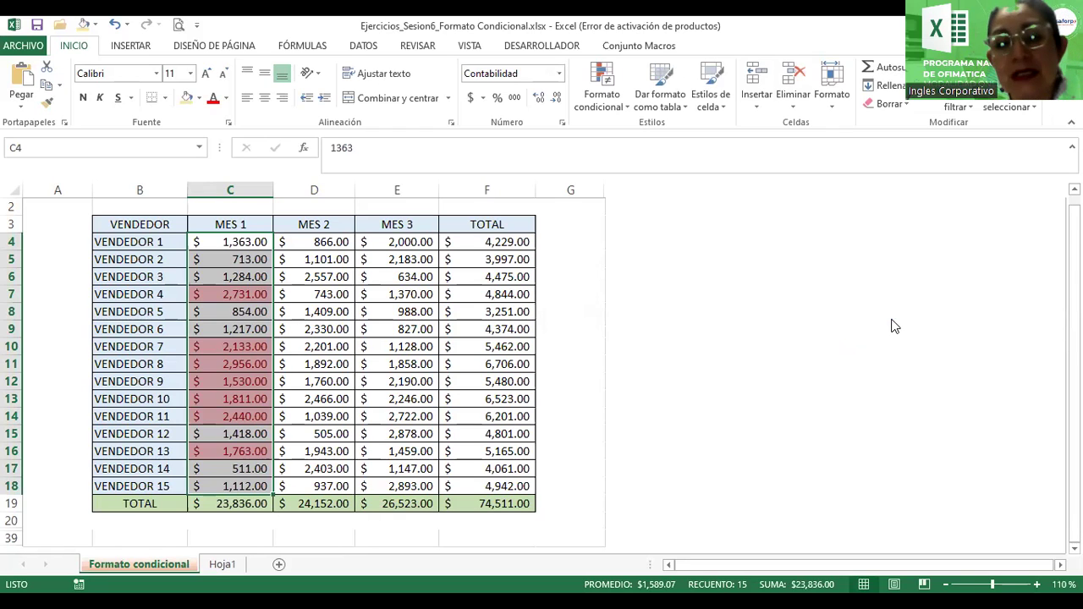
# - Add an Es menor que 1000 rule with yellow fill and dark yellow text
pyautogui.click(596, 105)
pyautogui.moveTo(614, 136)
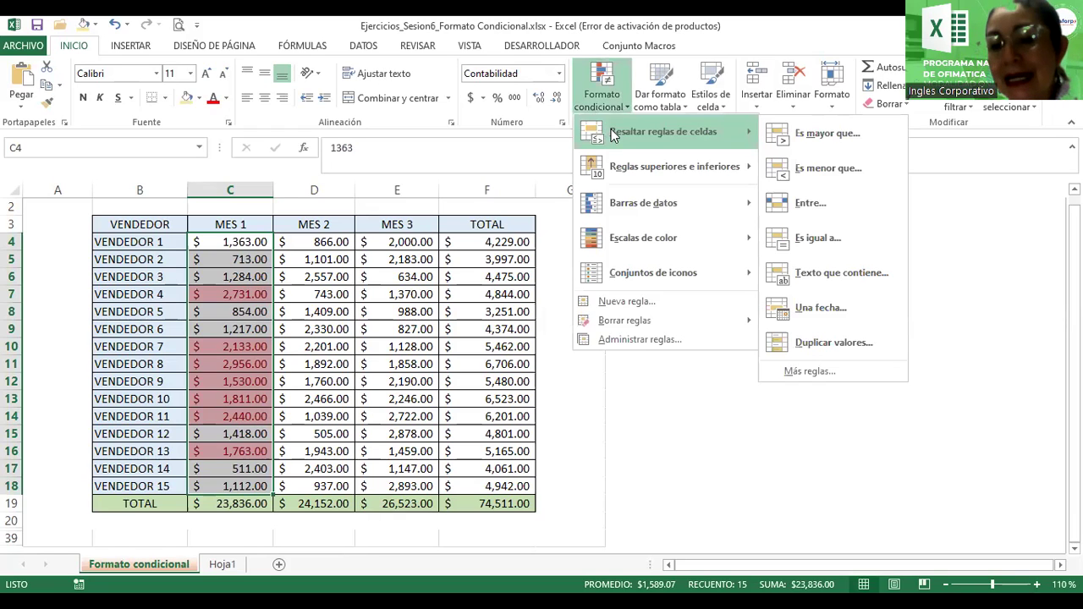
pyautogui.click(811, 171)
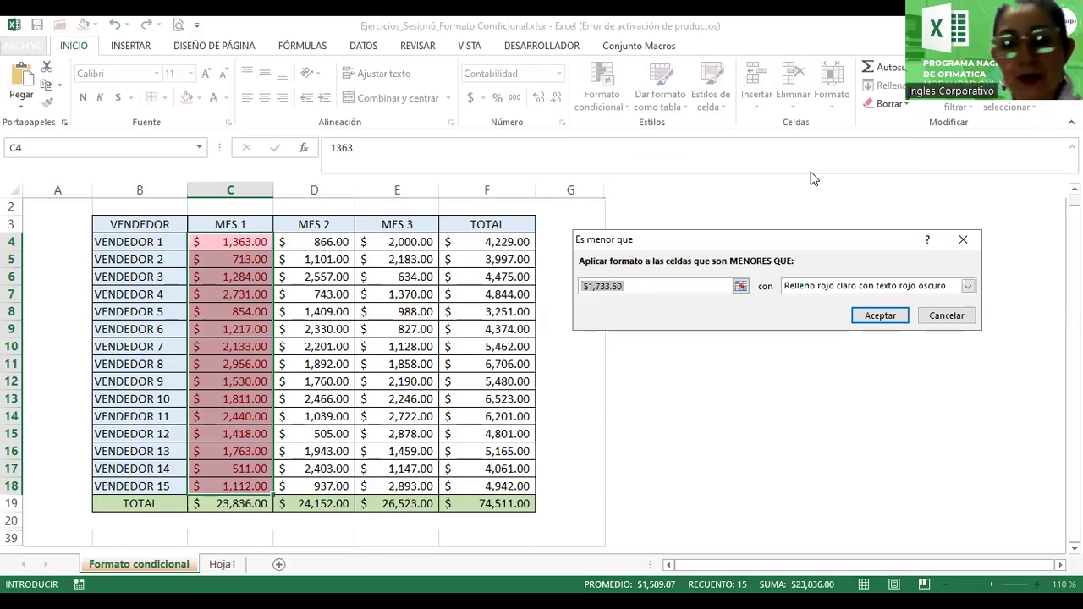
pyautogui.write('100')
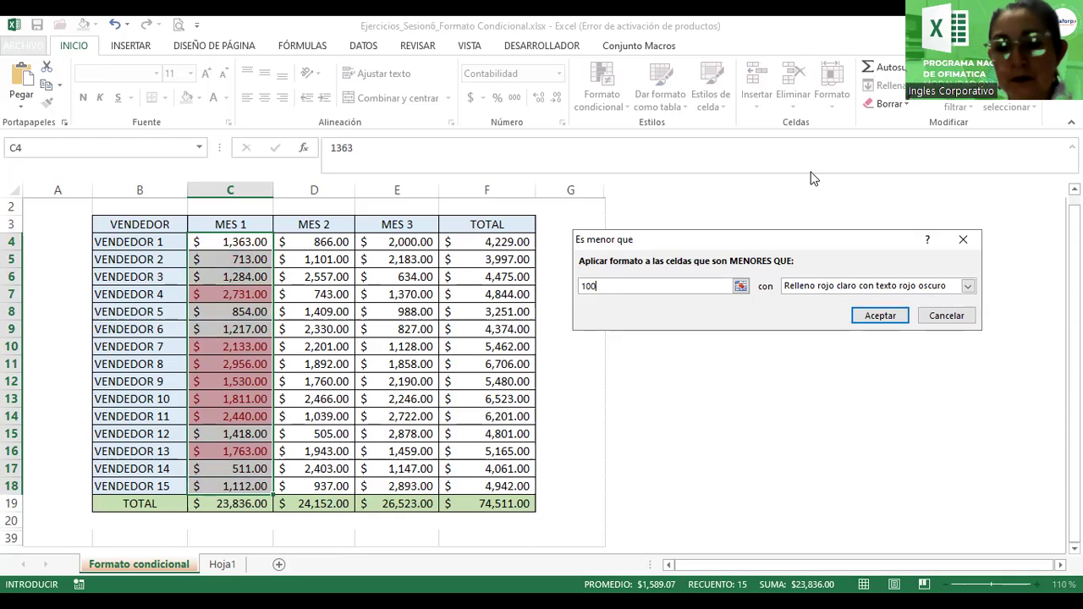
pyautogui.write('0')
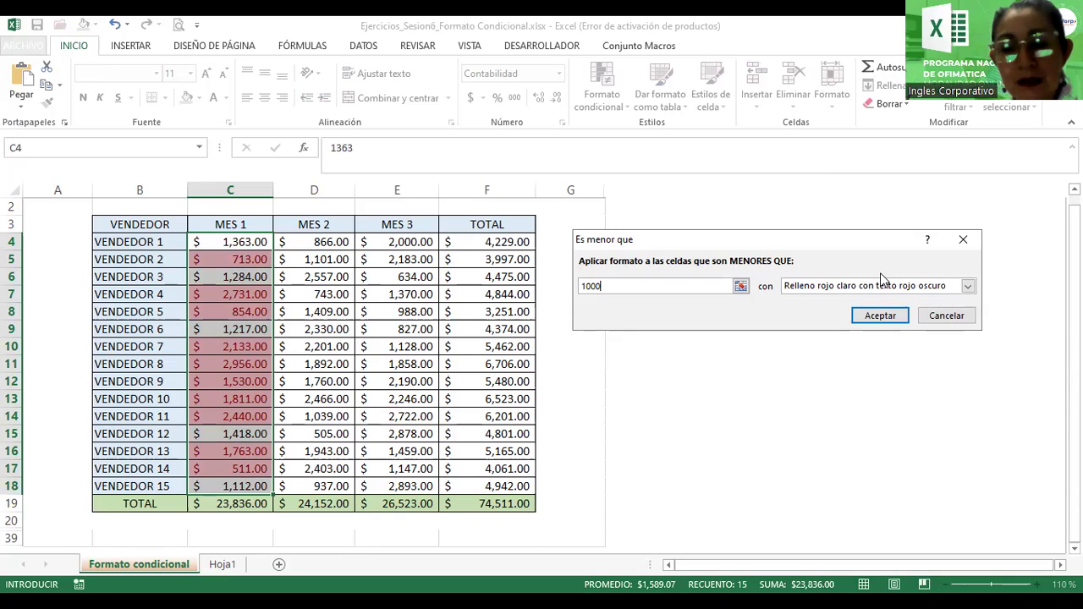
pyautogui.click(945, 286)
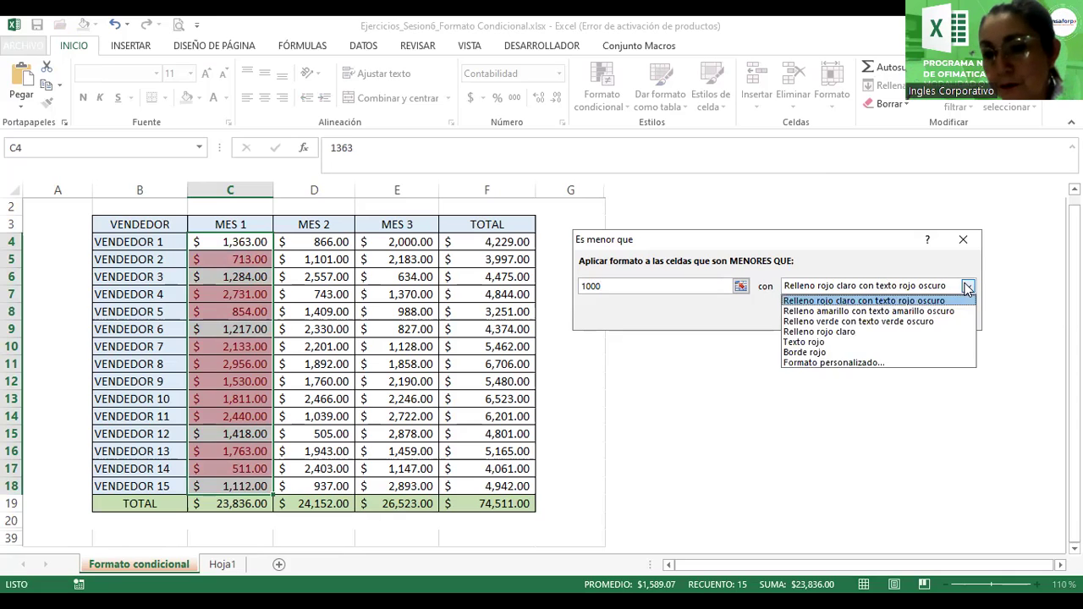
pyautogui.click(855, 312)
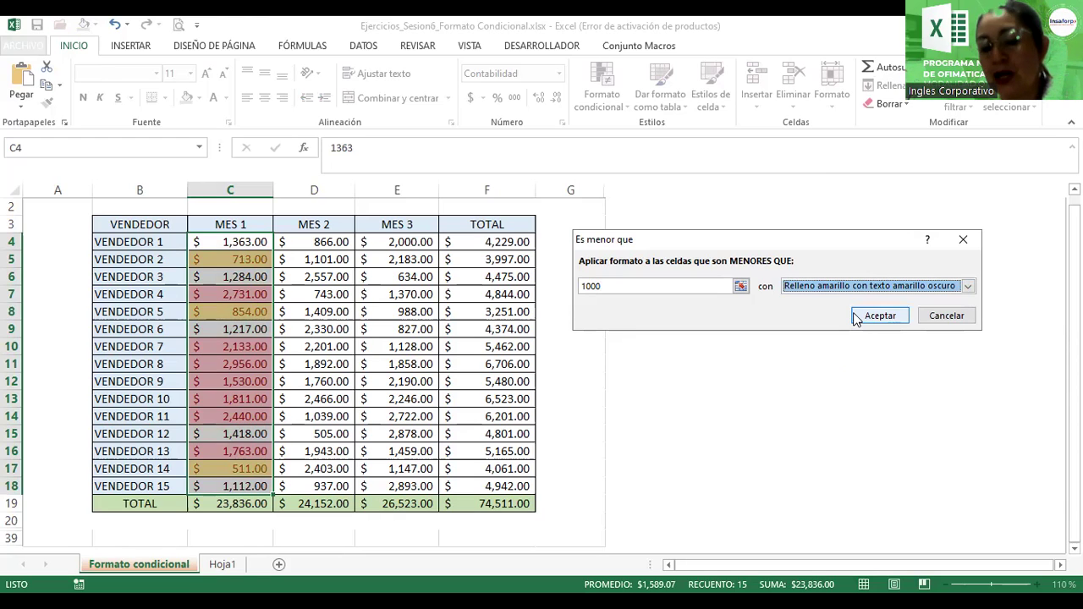
pyautogui.click(857, 317)
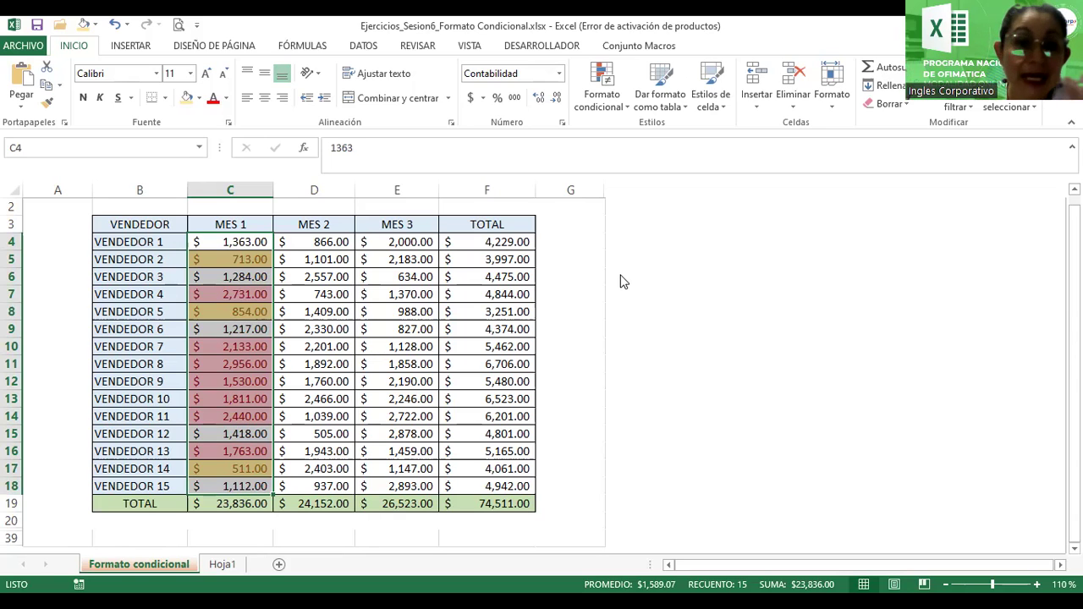
# - Change C5 to 1,800 and C10 to 50
pyautogui.click(228, 266)
pyautogui.write('1,800')
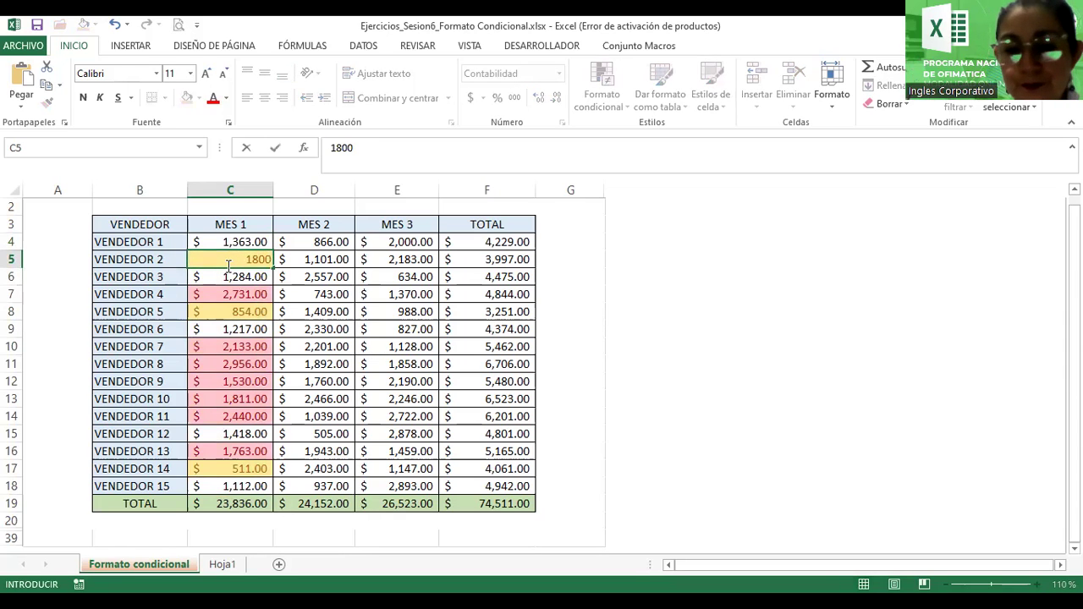
pyautogui.press('Return')
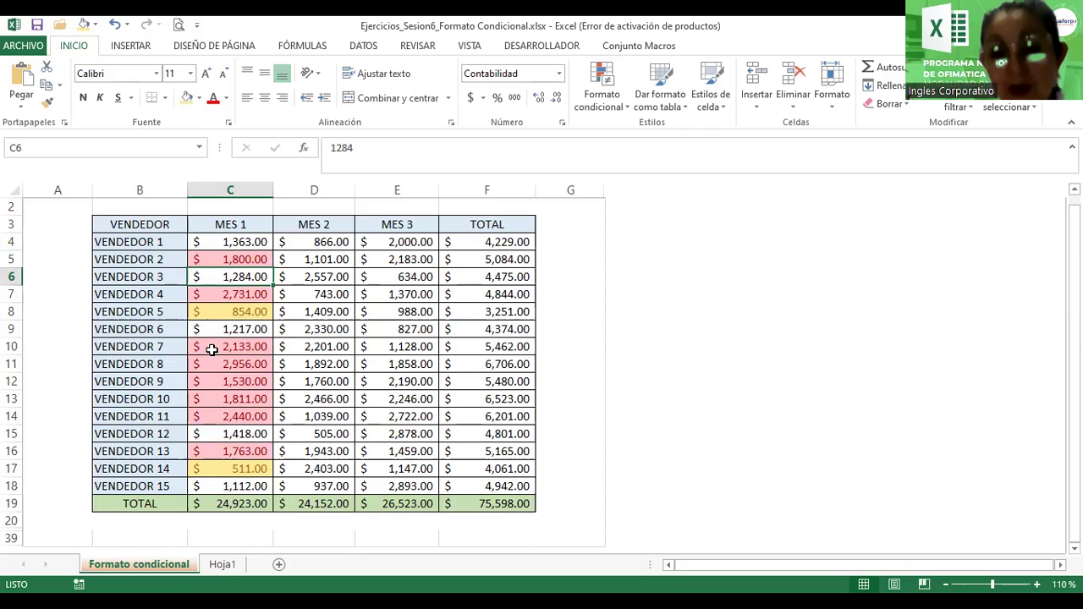
pyautogui.press('Down')
pyautogui.press('Down')
pyautogui.press('Down')
pyautogui.press('Down')
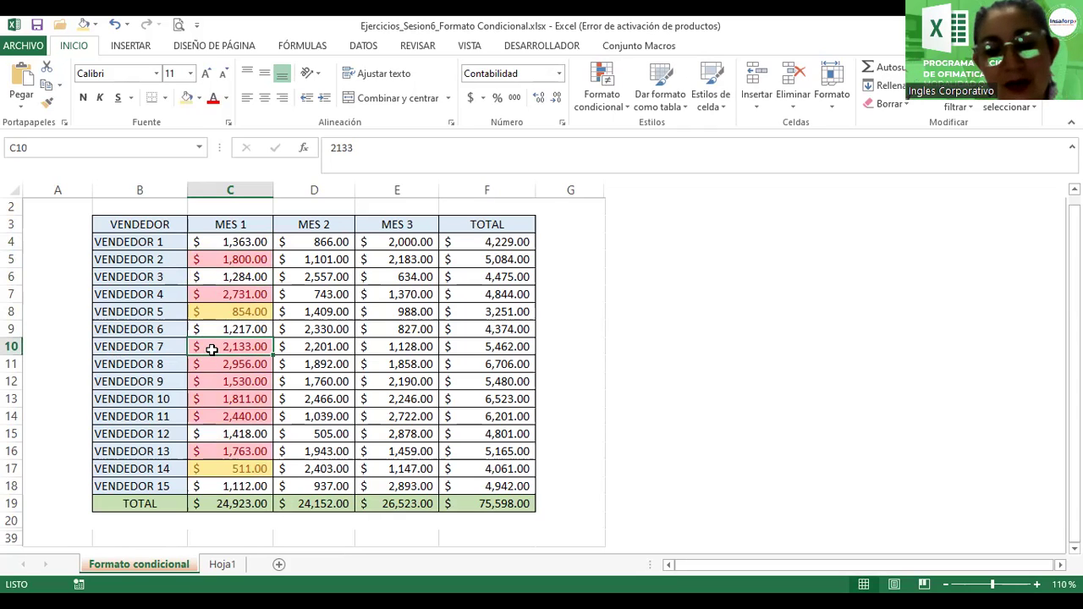
pyautogui.write('50')
pyautogui.press('Return')
pyautogui.press('Return')
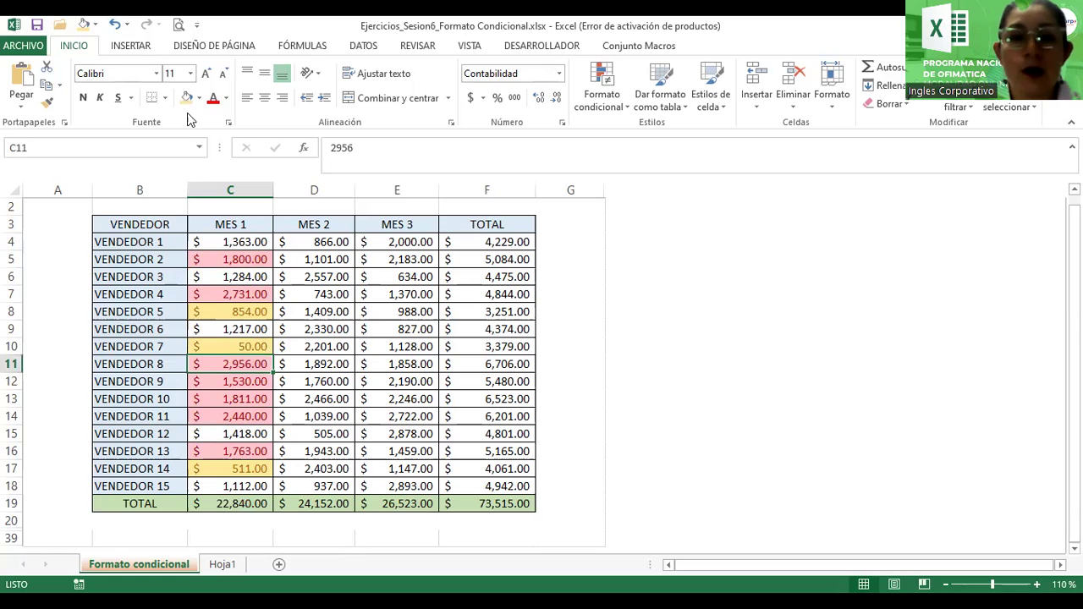
pyautogui.click(203, 147)
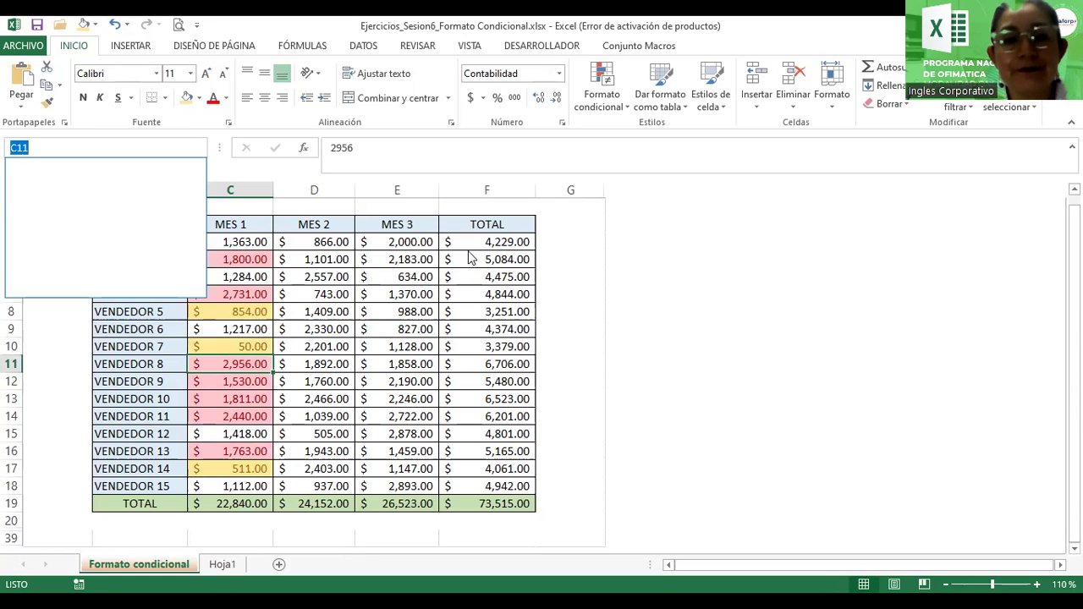
pyautogui.click(742, 292)
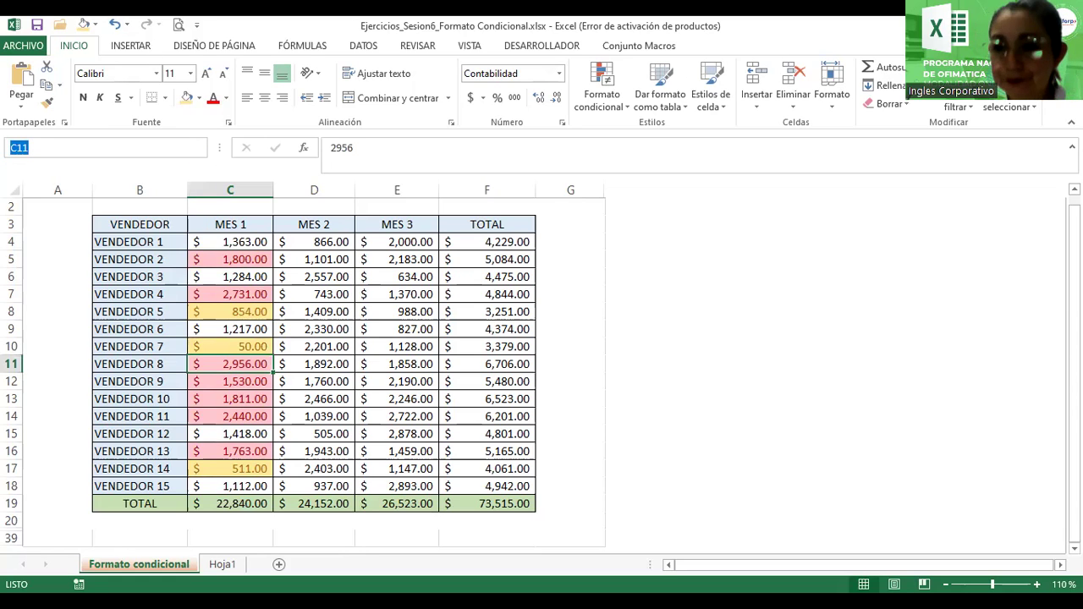
pyautogui.scroll(1, 710, 309)
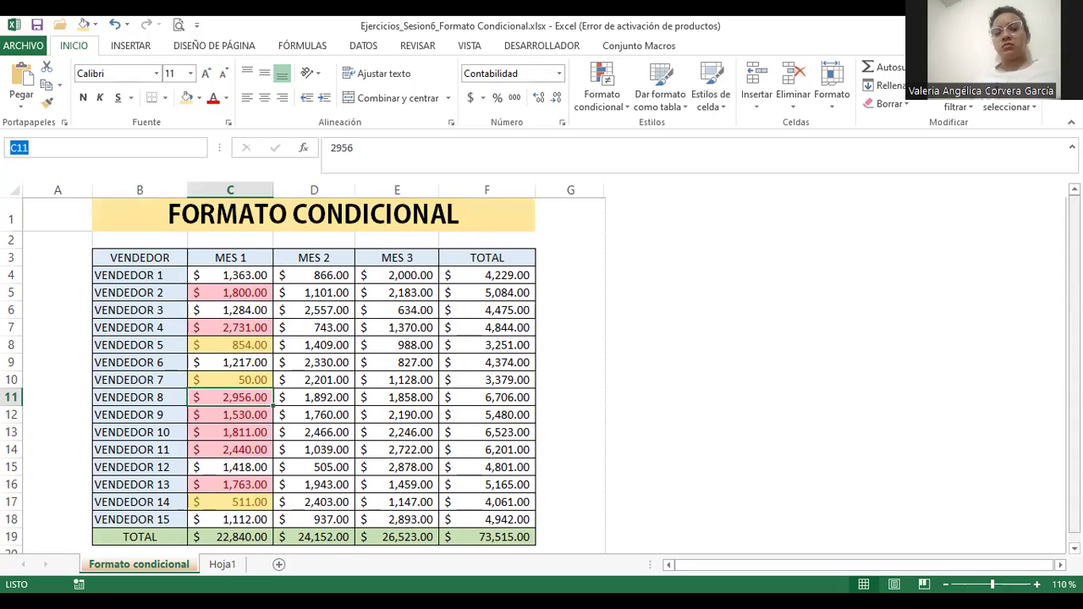
# - Select the MES 2 values of Vendedor 1 through 15, range D4:D18
pyautogui.click(327, 275)
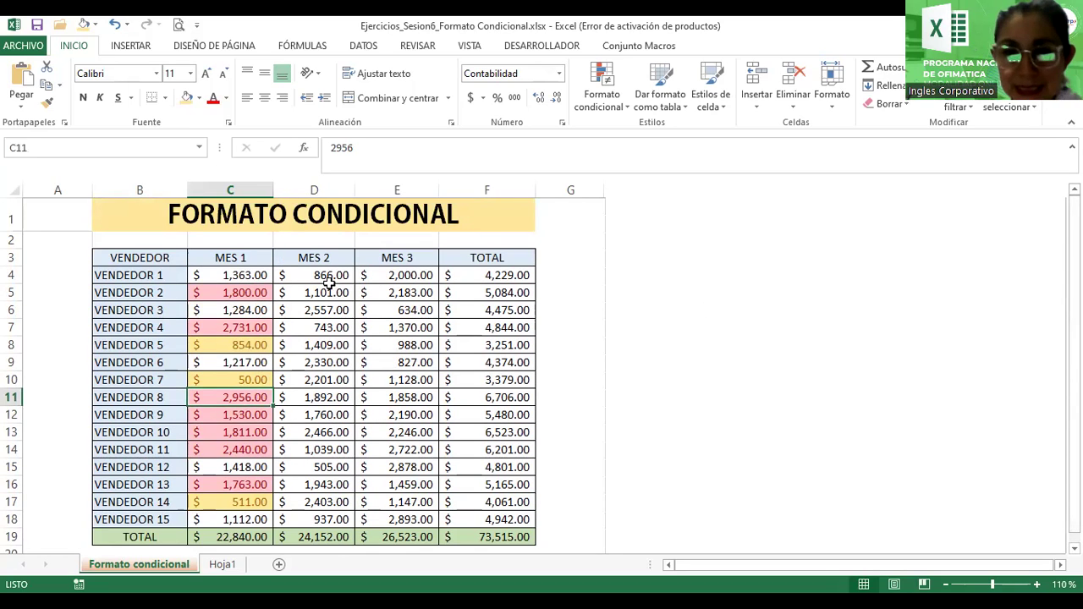
pyautogui.moveTo(327, 275); pyautogui.dragTo(328, 514)
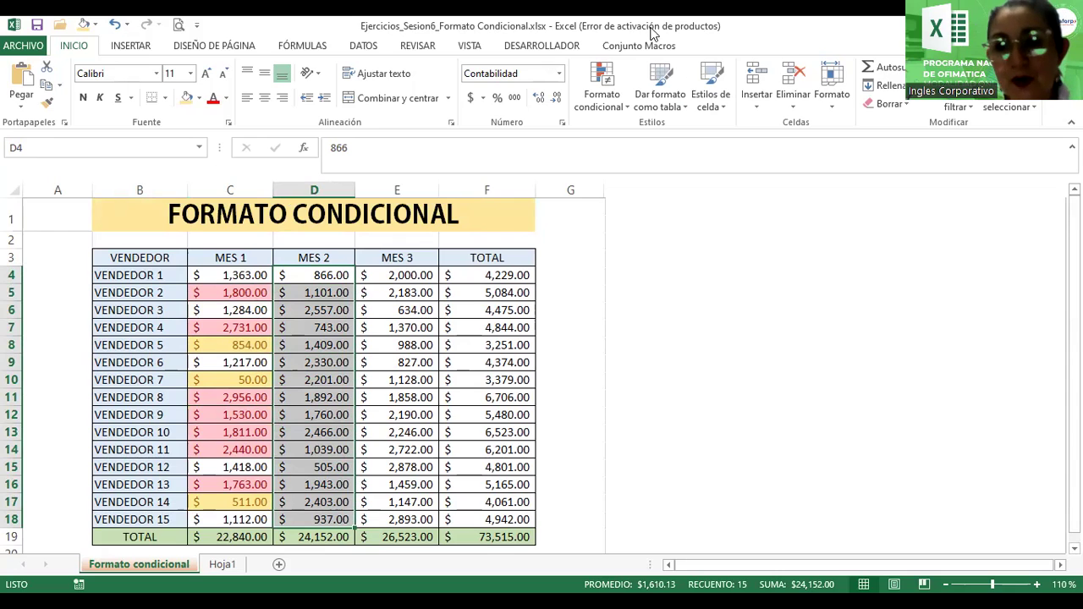
# - Apply blue gradient-fill data bars to the MES 2 values in D4:D18
pyautogui.click(629, 109)
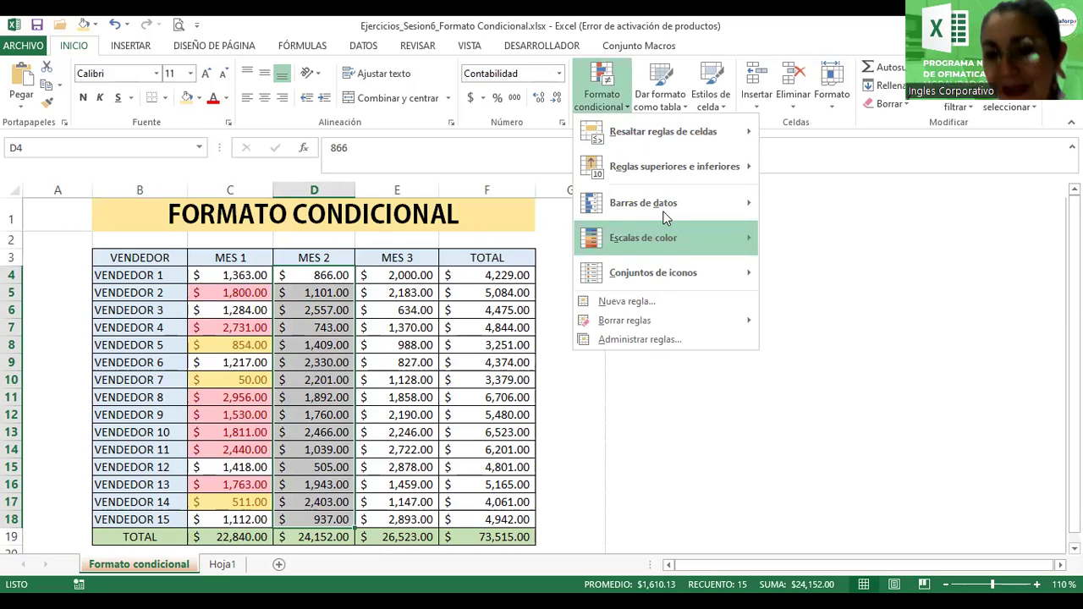
pyautogui.moveTo(665, 217)
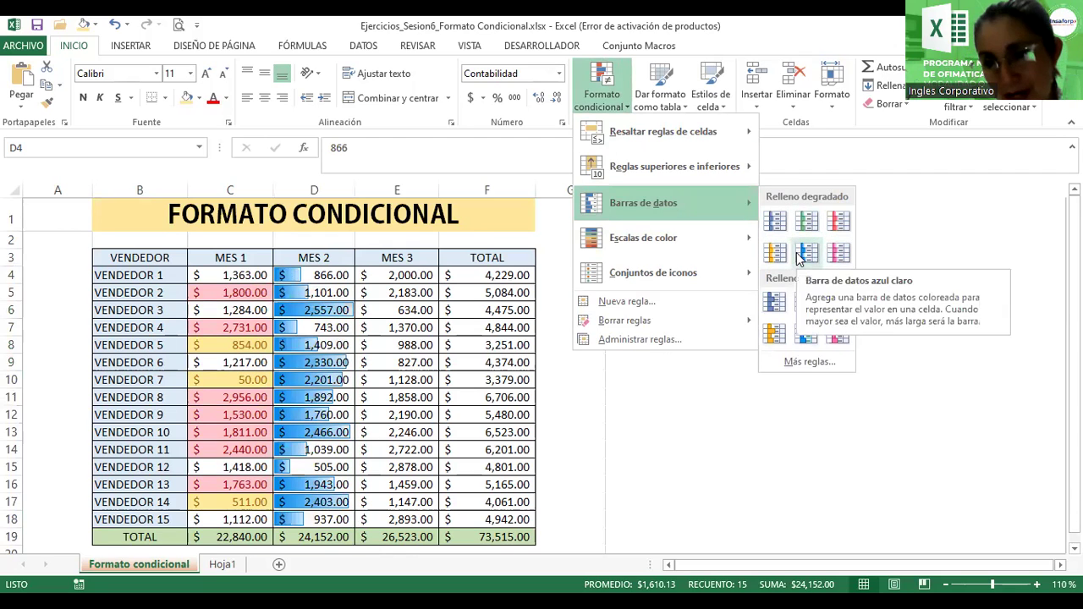
pyautogui.click(804, 258)
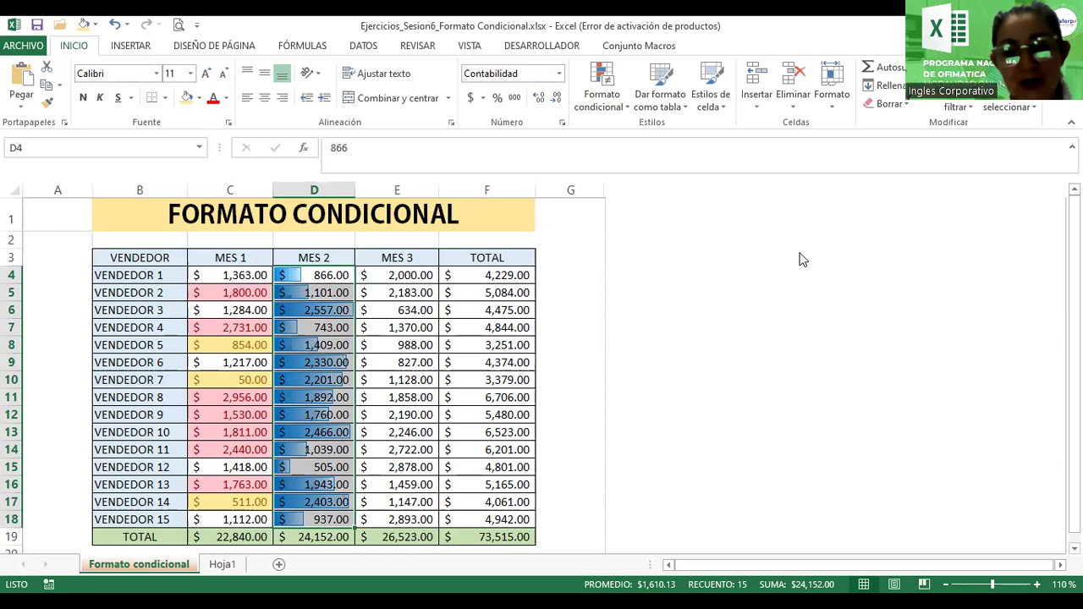
# - Change Vendedor 12's MES 2 value in D15 to 3000
pyautogui.click(325, 471)
pyautogui.write('3000')
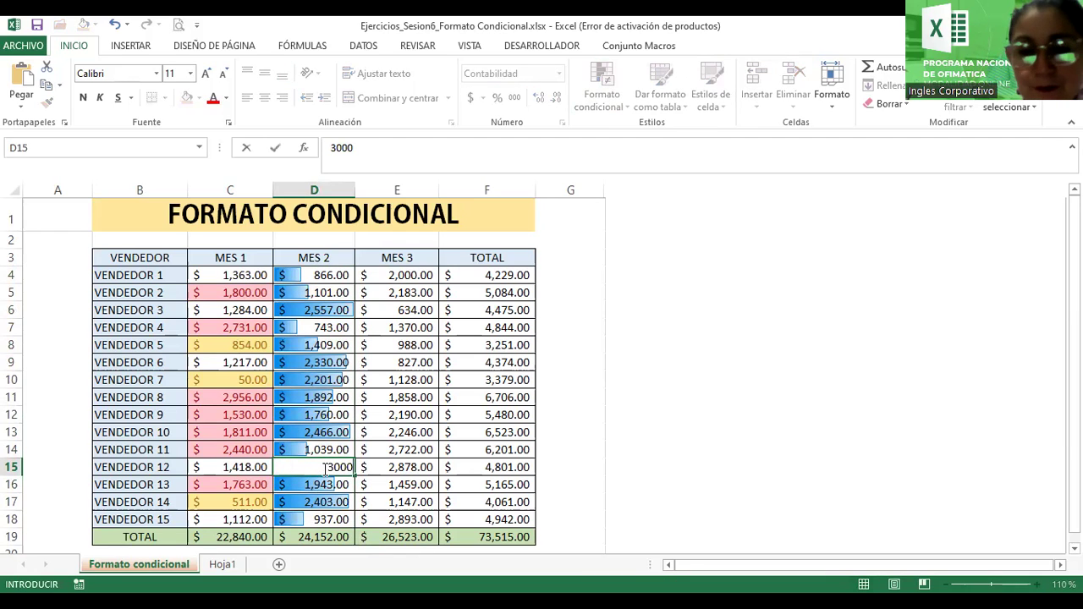
pyautogui.press('Return')
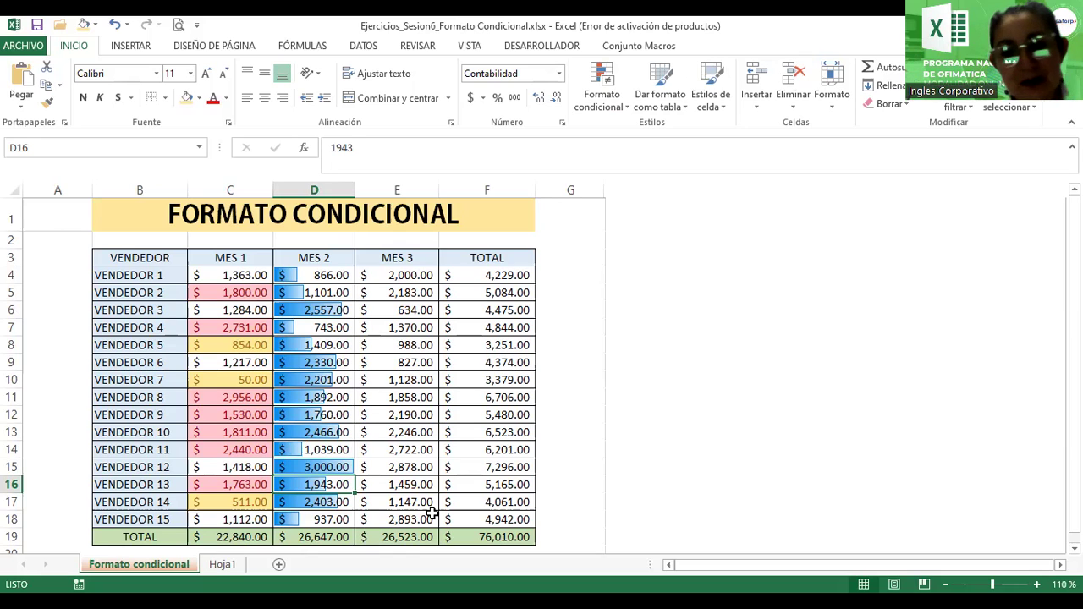
# - Set Vendedor 1's MES 2 value in D4 to 3500, then select the MES 3 values E4:E18
pyautogui.click(313, 273)
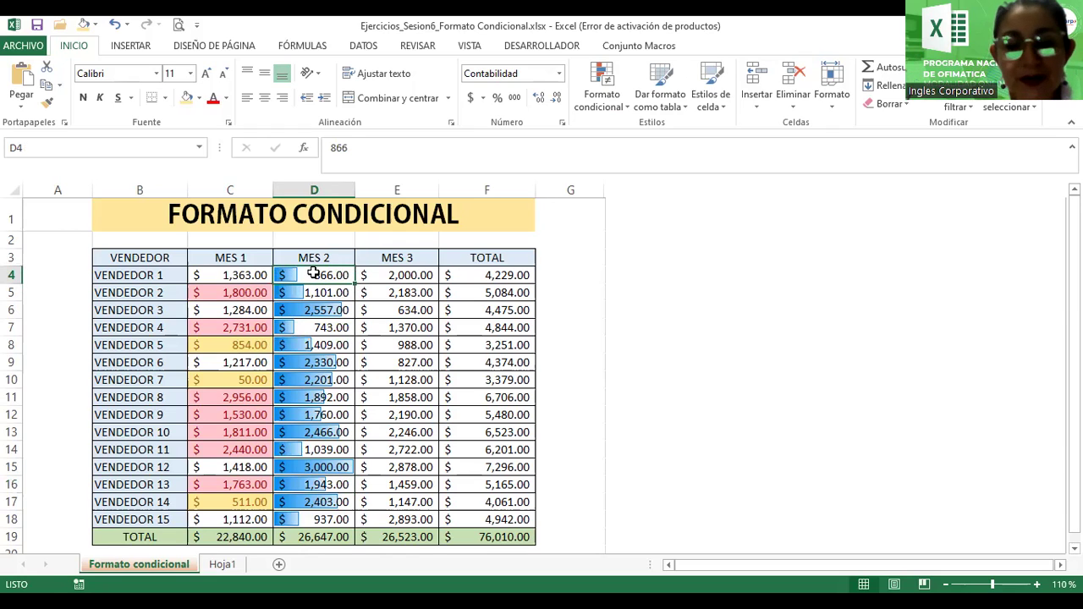
pyautogui.write('3500')
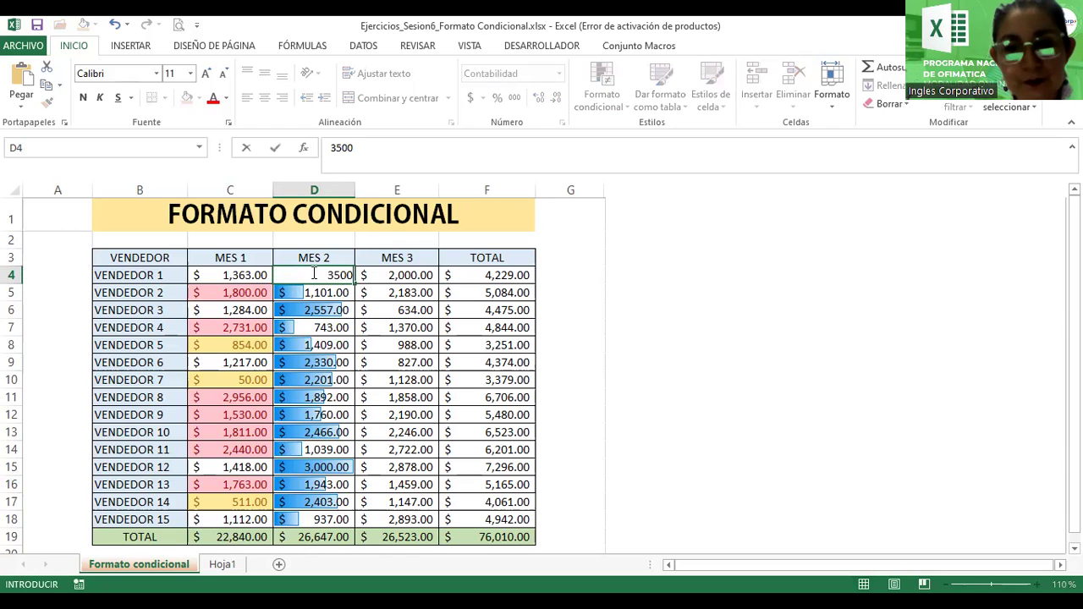
pyautogui.press('Return')
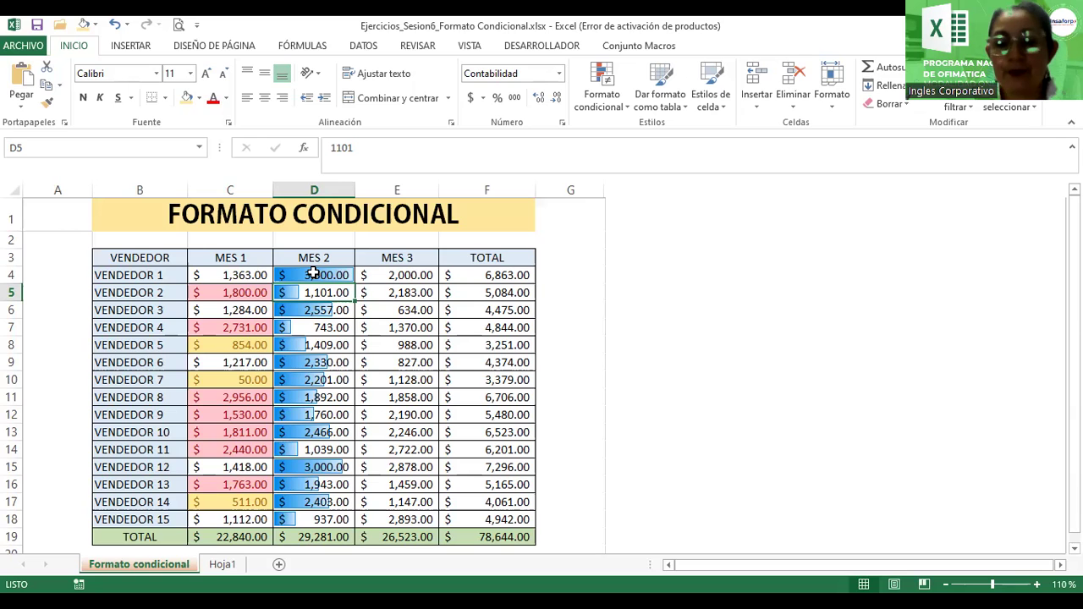
pyautogui.moveTo(408, 278)
pyautogui.mouseDown()
pyautogui.moveTo(422, 405)
pyautogui.moveTo(417, 520)
pyautogui.mouseUp()
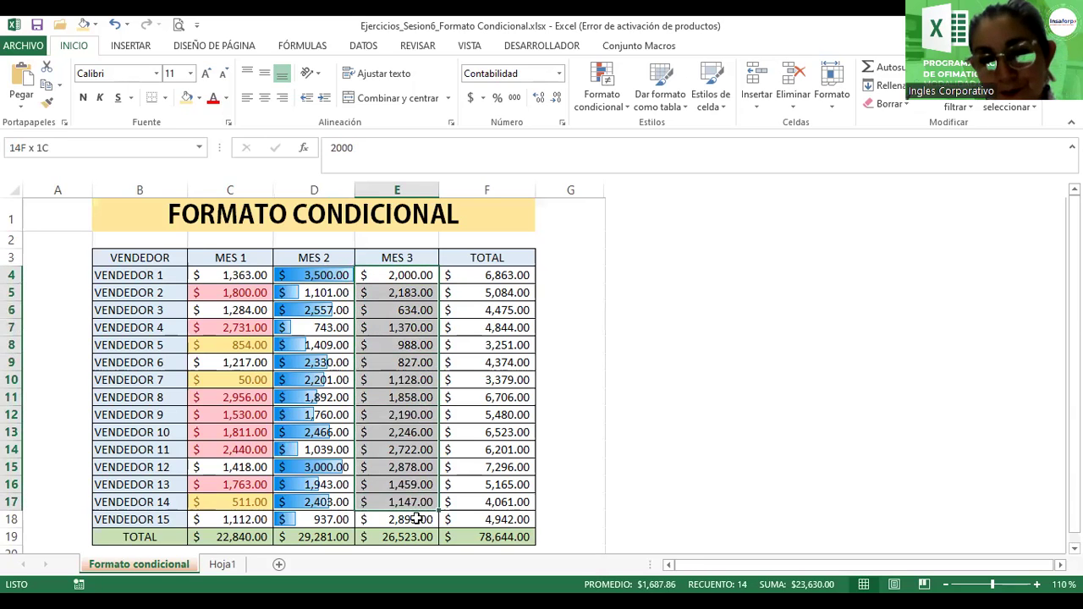
# - Apply the green-white colour scale to the MES 3 values in E4:E18
pyautogui.click(626, 111)
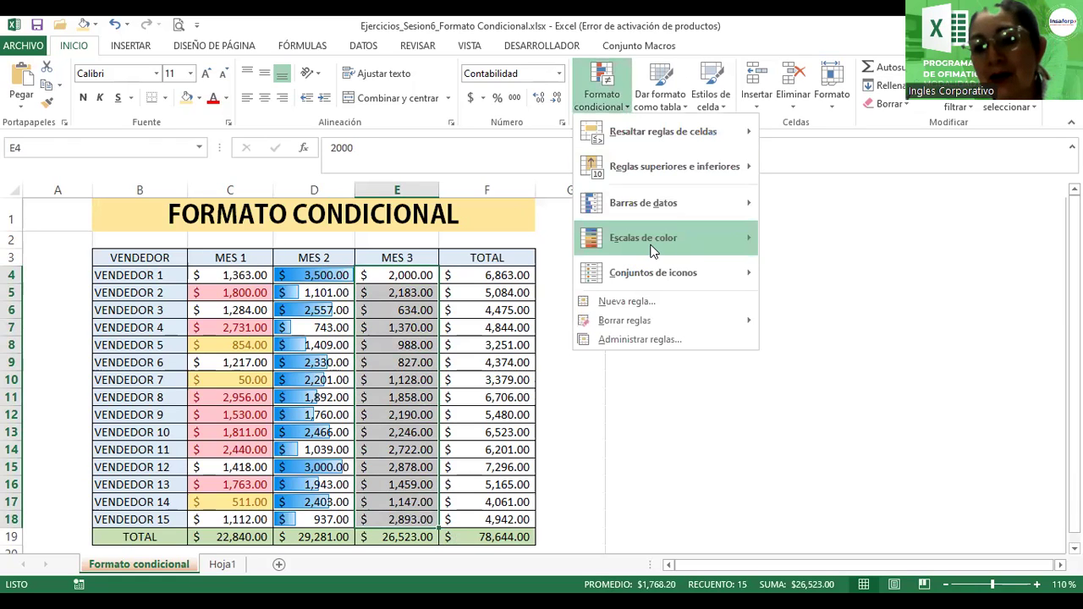
pyautogui.moveTo(652, 244)
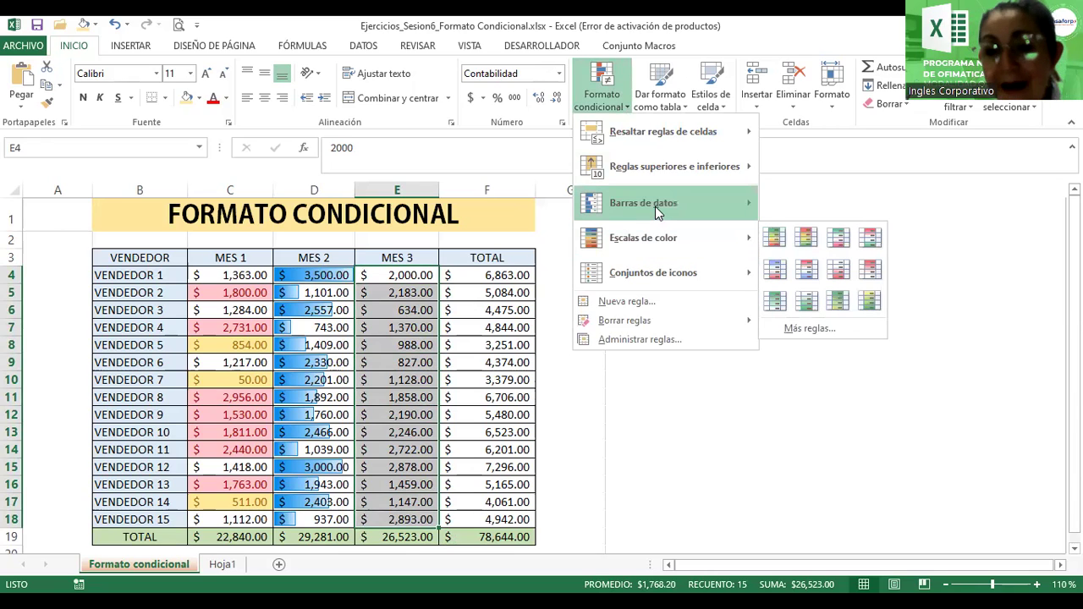
pyautogui.moveTo(657, 212)
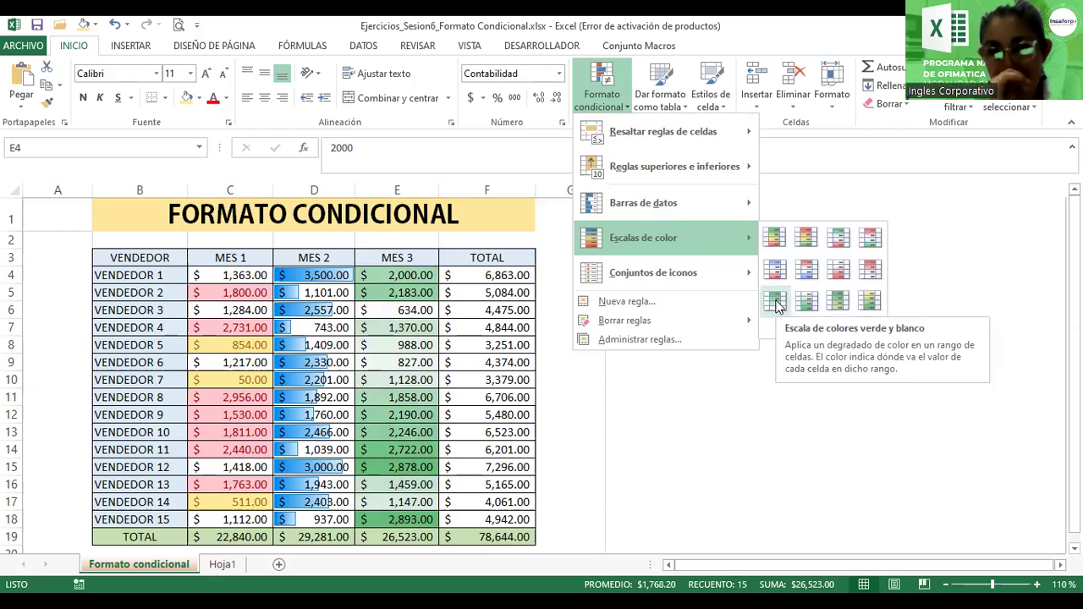
pyautogui.click(777, 303)
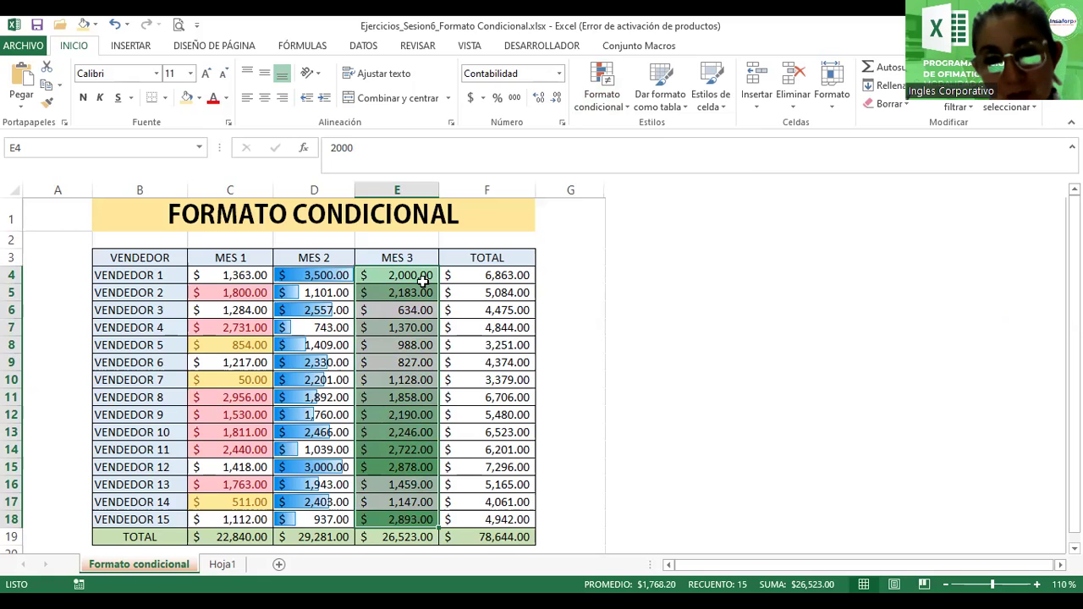
# - Enter 3,500 as Vendedor 3's MES 3 value in E6
pyautogui.click(386, 311)
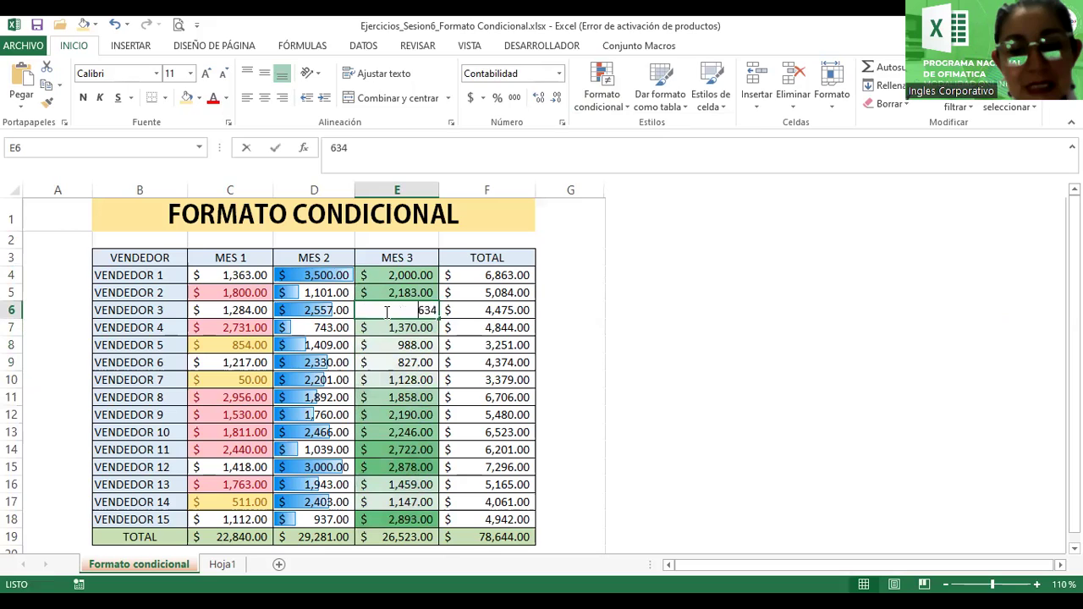
pyautogui.write('3,5')
pyautogui.write('00')
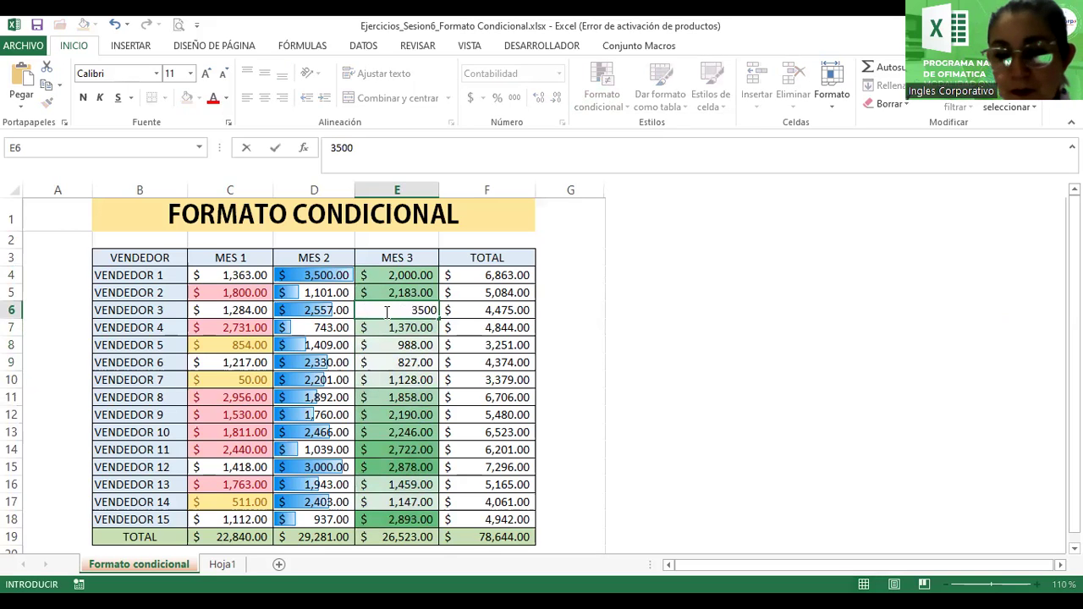
pyautogui.press('Return')
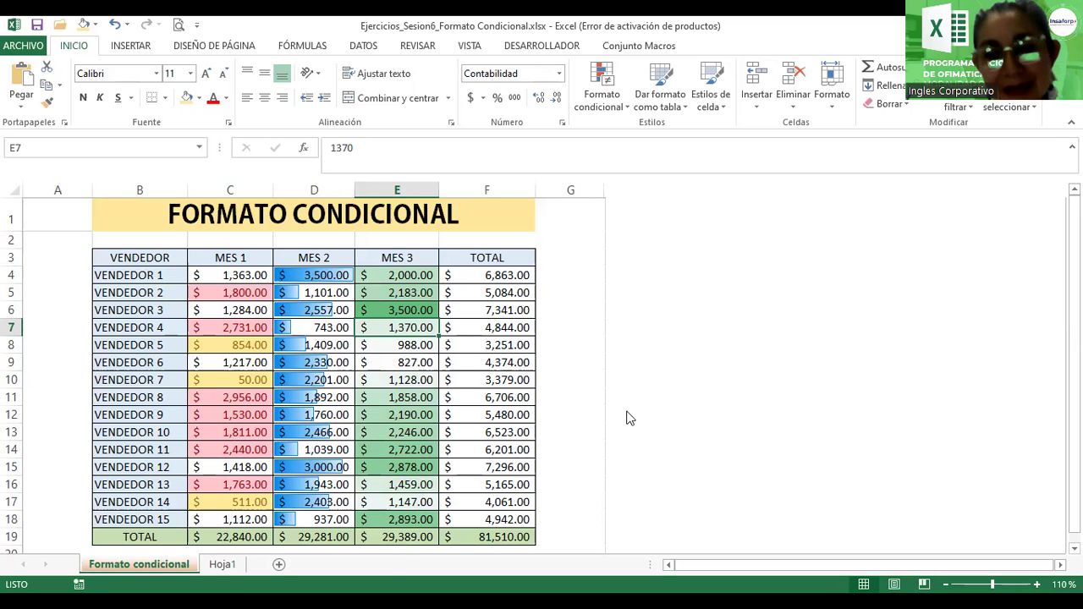
# - Zoom in on the table and enter 50 as Vendedor 15's MES 3 value in E18
pyautogui.click(383, 520)
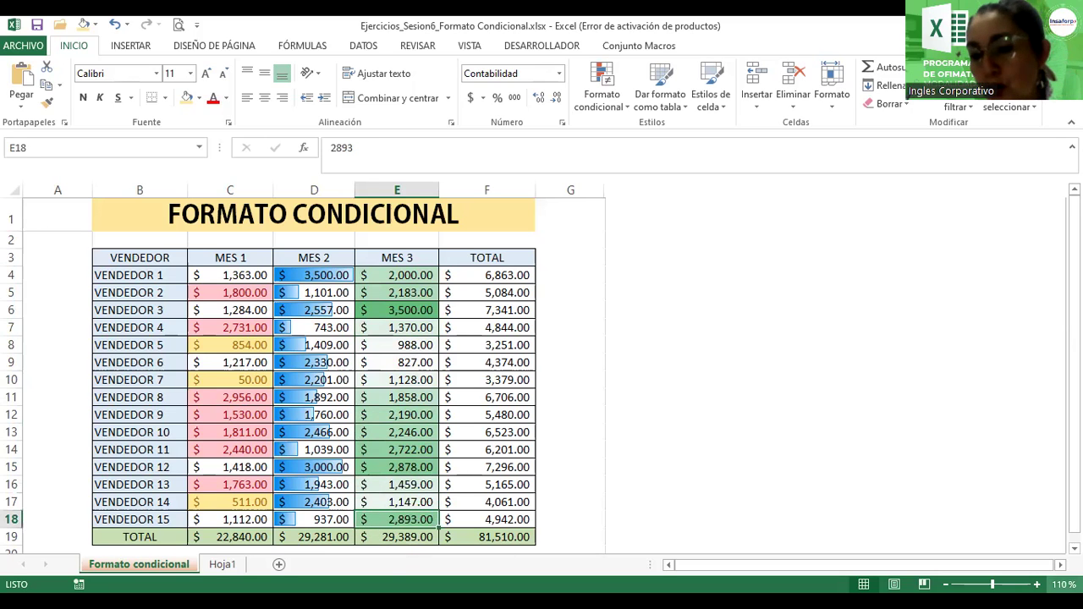
pyautogui.scroll(-1, 313, 372)
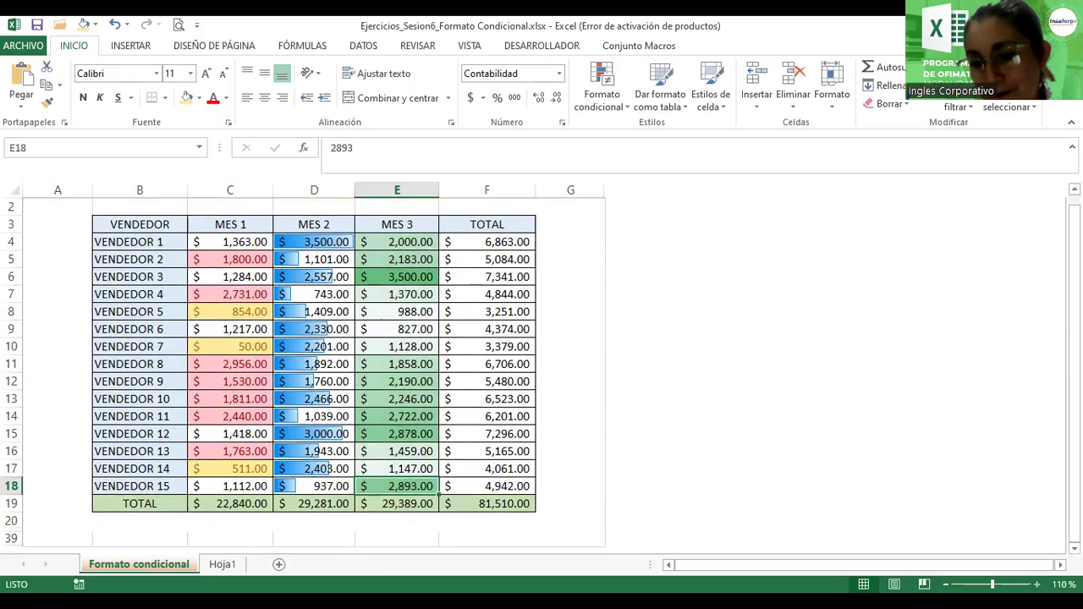
pyautogui.click(1036, 584)
pyautogui.click(1037, 584)
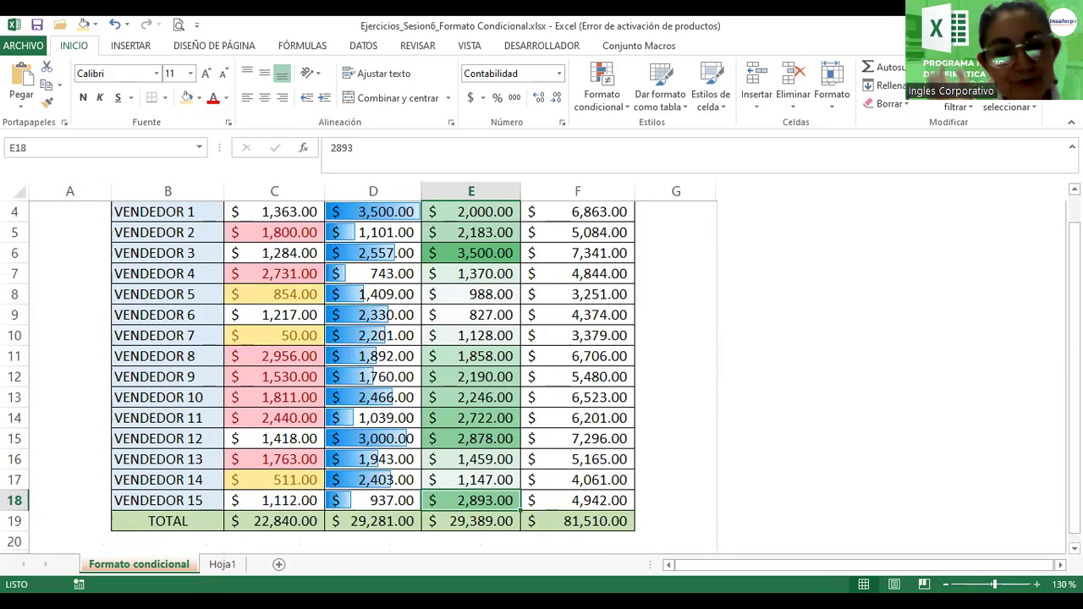
pyautogui.write('50')
pyautogui.press('Return')
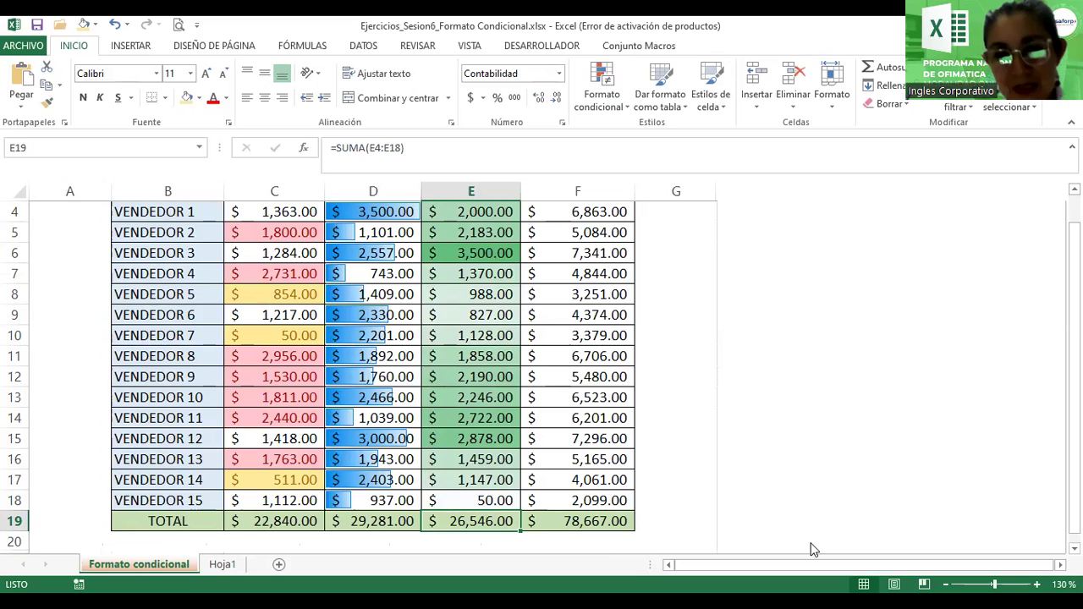
# - Revise E18 through 100 and 1000 to a final value of 1200
pyautogui.click(474, 502)
pyautogui.write('100')
pyautogui.press('Return')
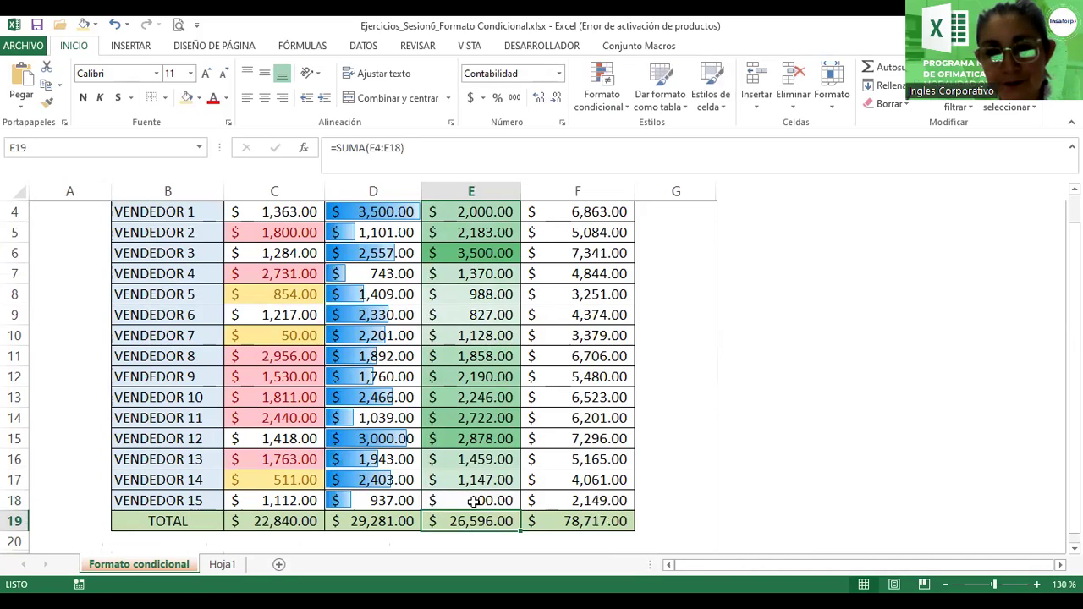
pyautogui.click(473, 502)
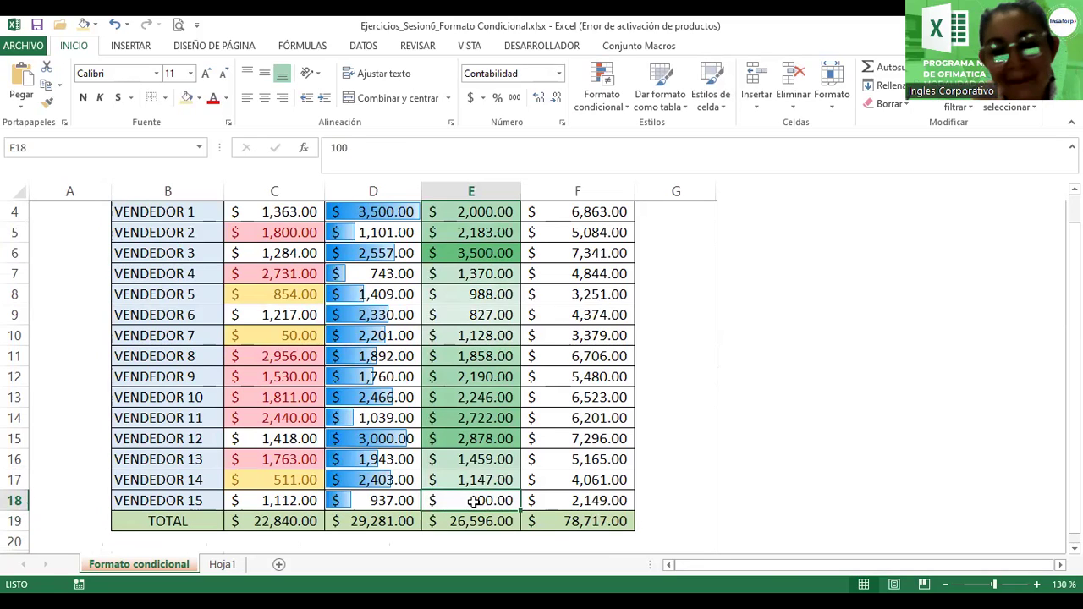
pyautogui.write('1000')
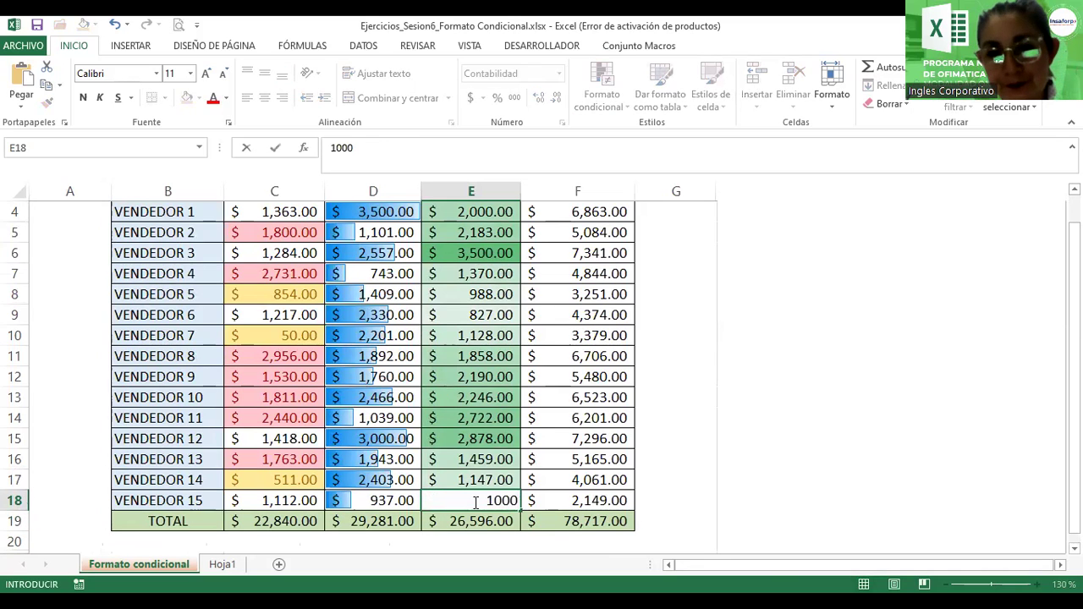
pyautogui.press('Return')
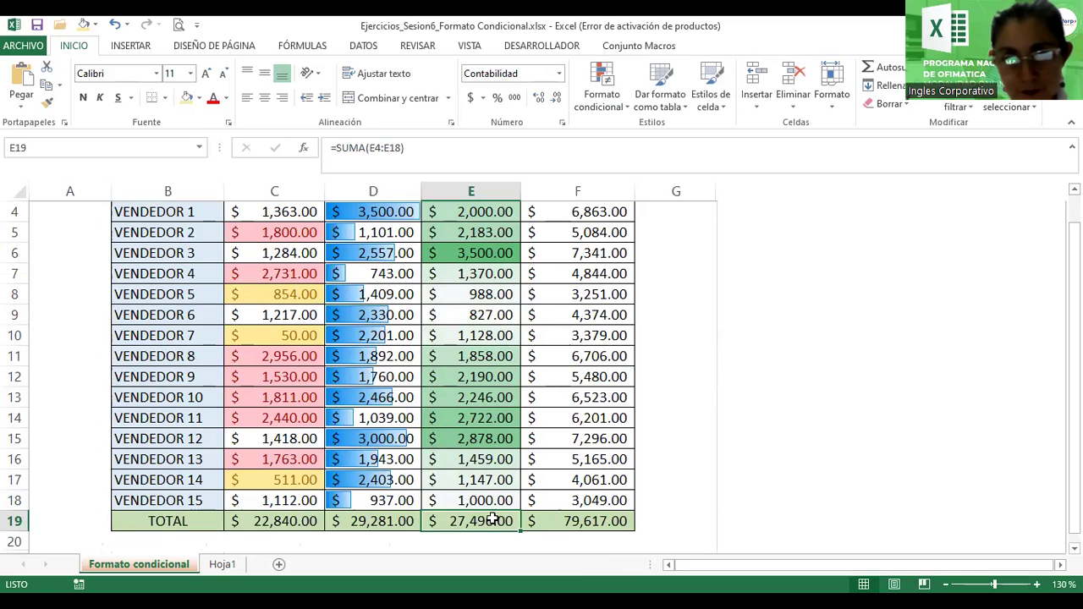
pyautogui.click(493, 501)
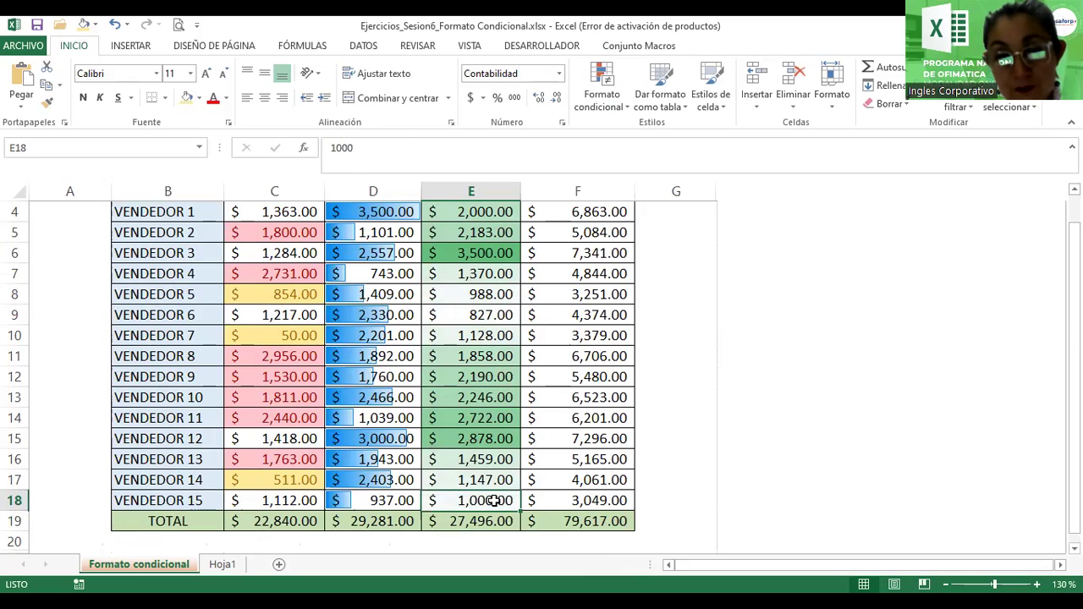
pyautogui.write('1200')
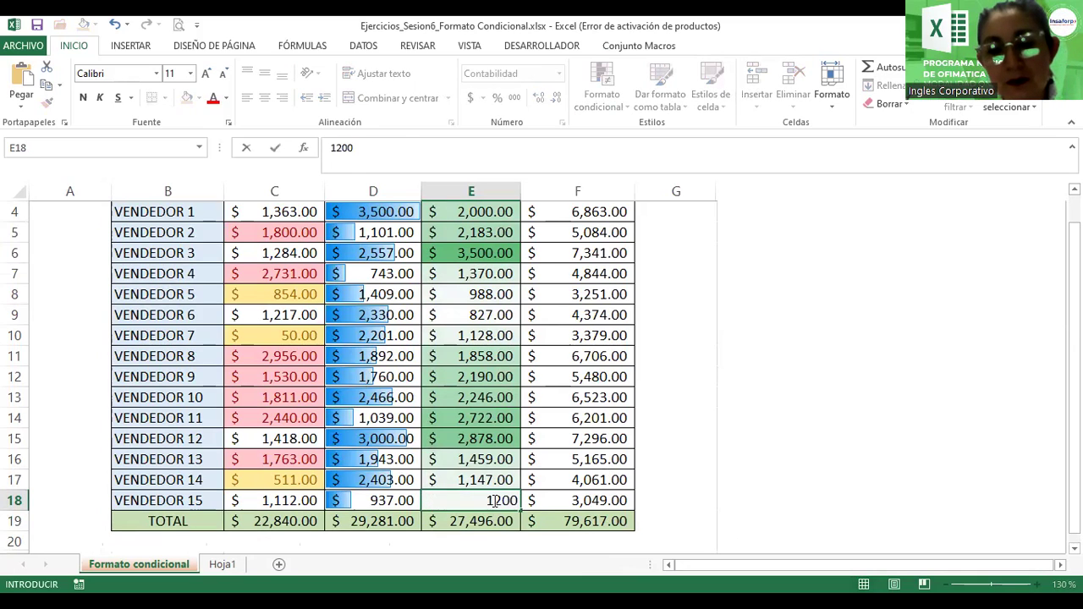
pyautogui.press('Return')
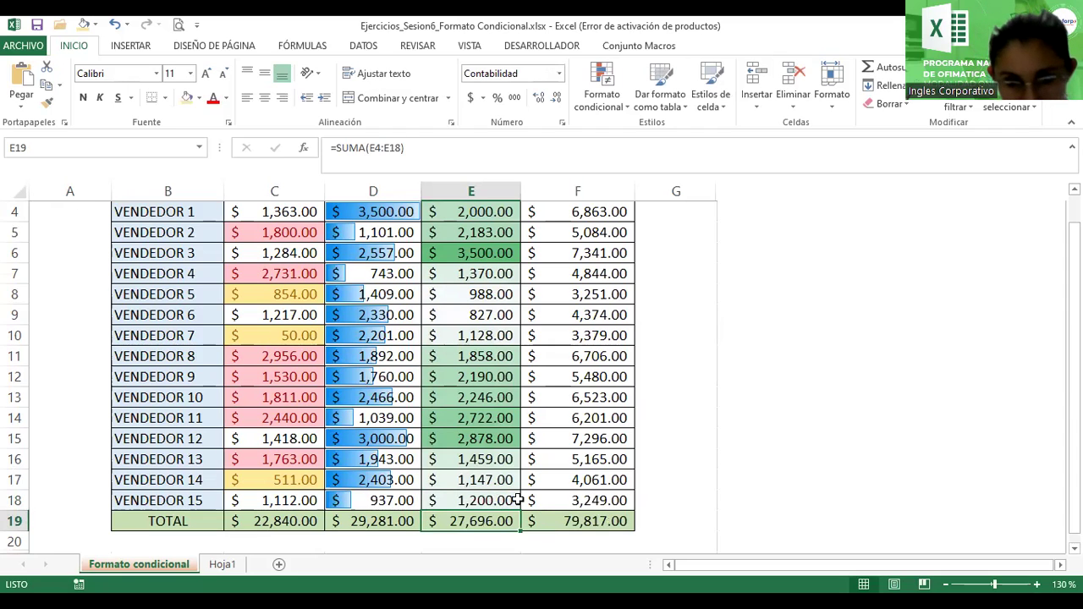
pyautogui.click(517, 500)
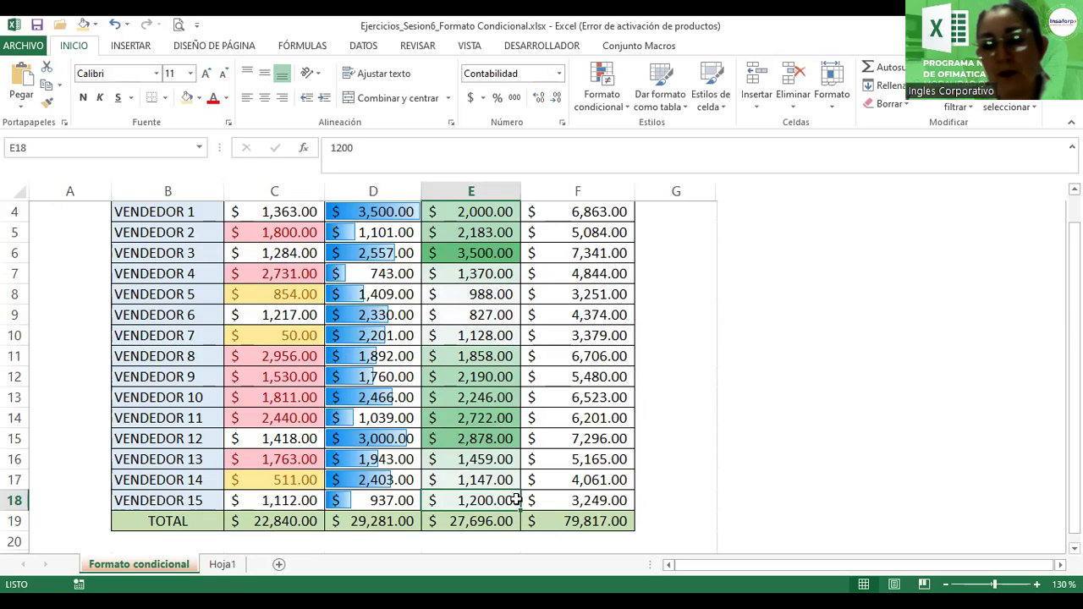
# - Zoom out and select the TOTAL values F4:F18
pyautogui.moveTo(994, 584); pyautogui.dragTo(991, 584)
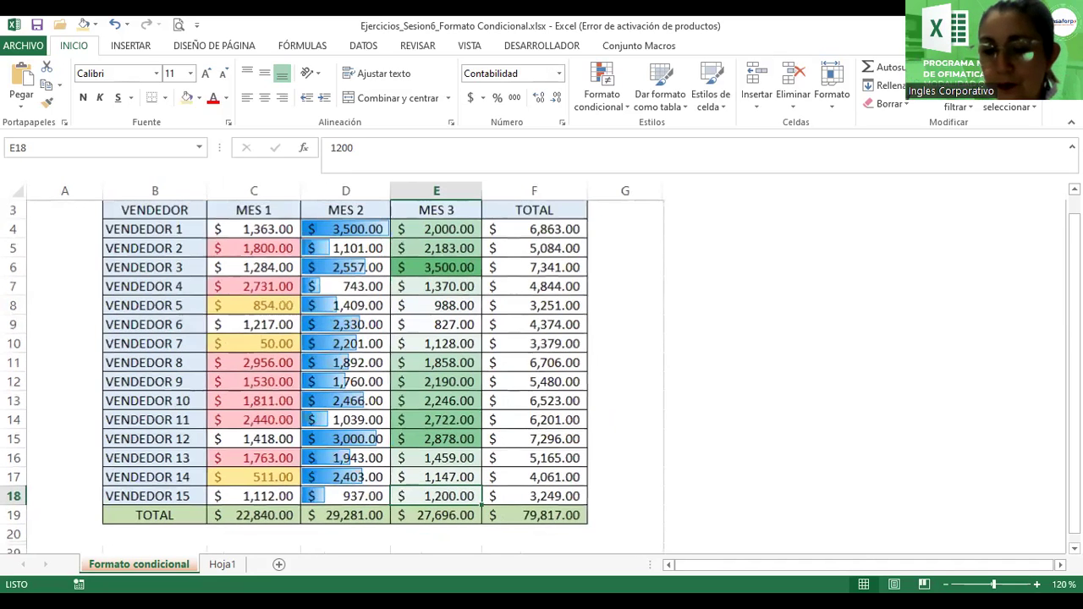
pyautogui.moveTo(536, 225); pyautogui.dragTo(546, 490)
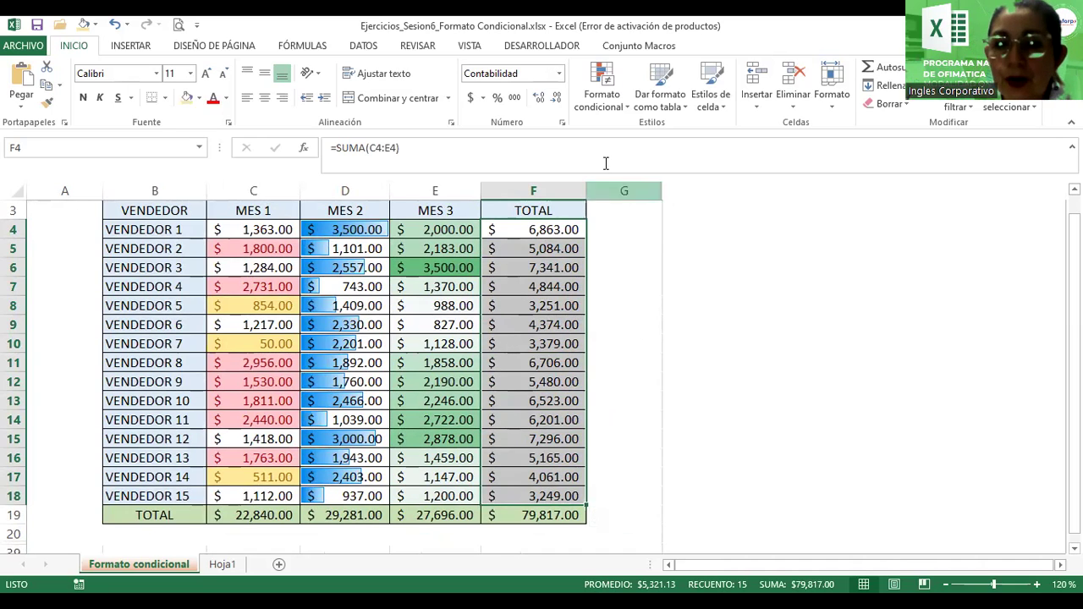
# - Add the signal-bar Valoración icon set to the TOTAL values in F4:F18
pyautogui.click(628, 108)
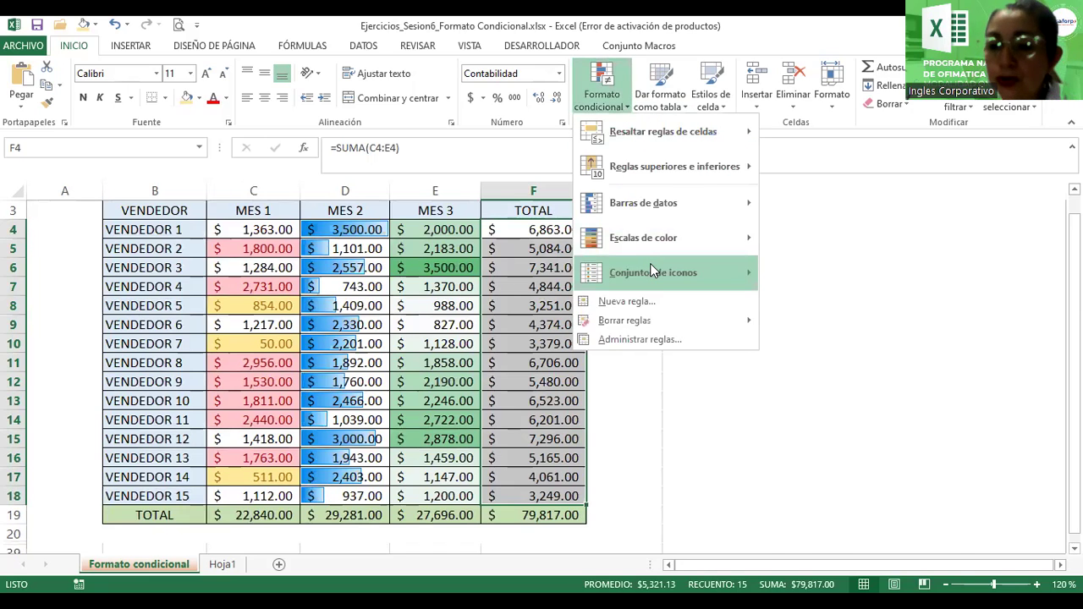
pyautogui.moveTo(650, 269)
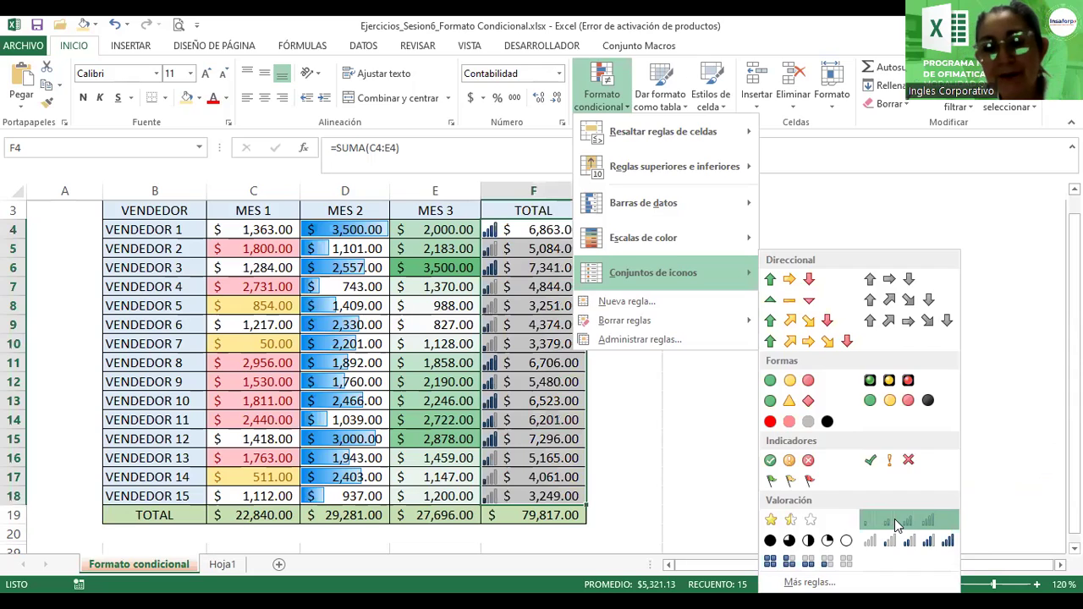
pyautogui.click(896, 523)
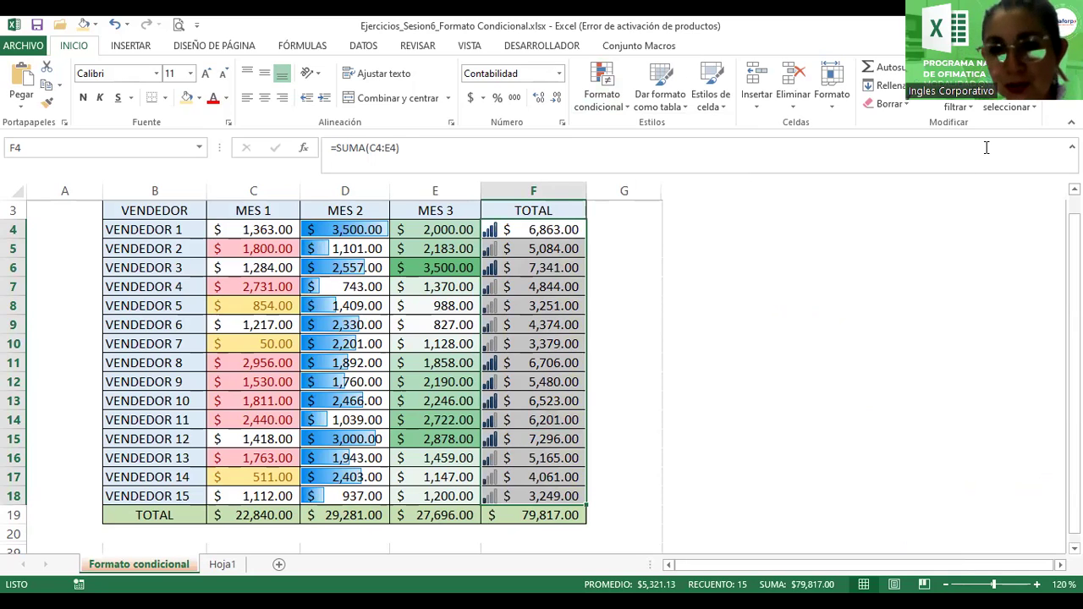
# - Open Administrar reglas to list the icon set rule applied to $F$4:$F$18
pyautogui.click(622, 106)
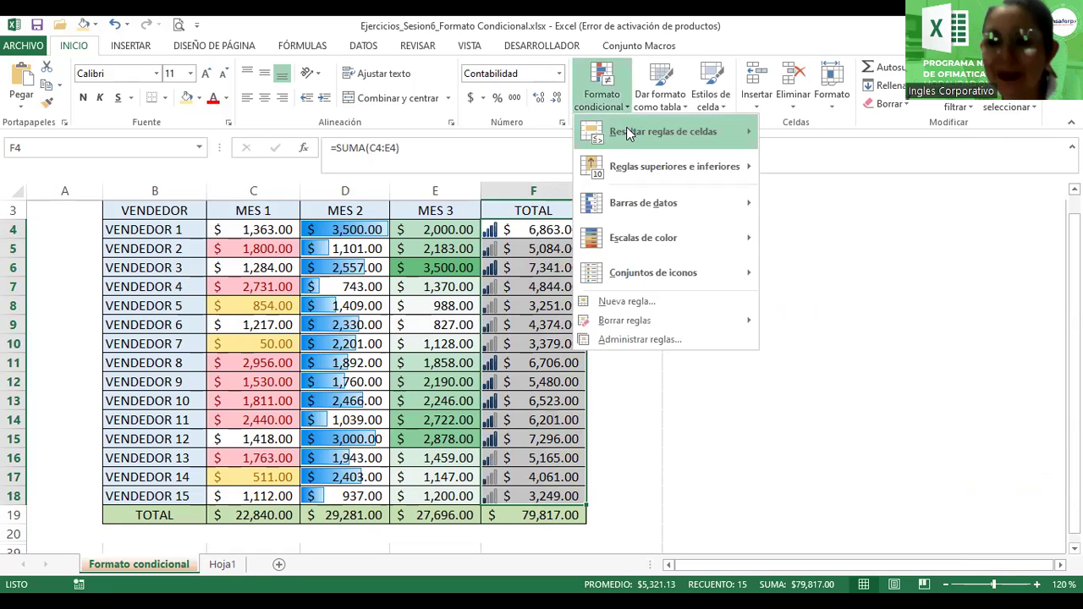
pyautogui.moveTo(626, 127)
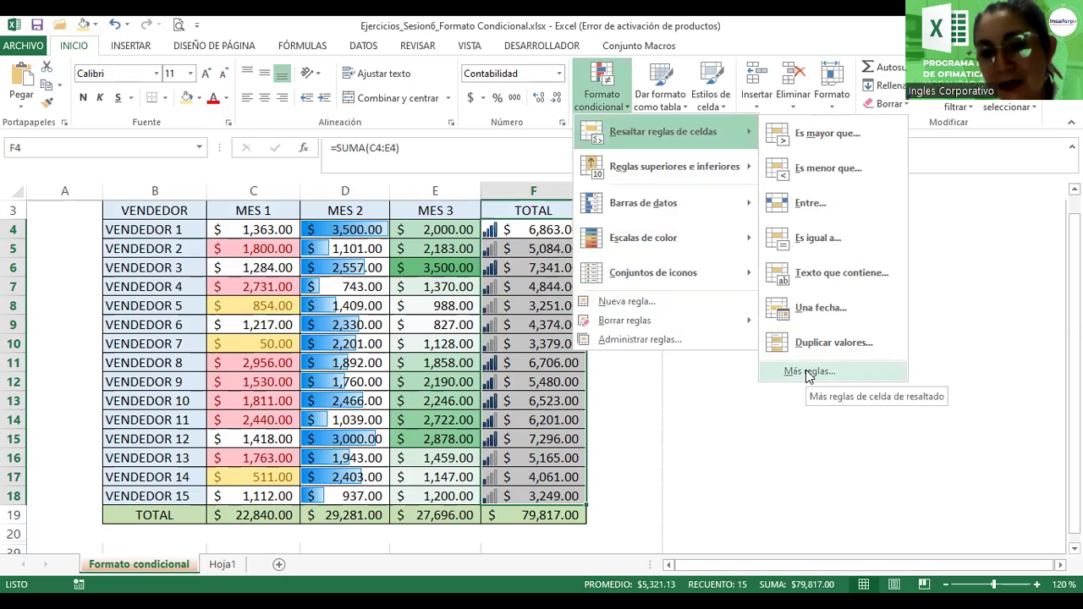
pyautogui.click(608, 345)
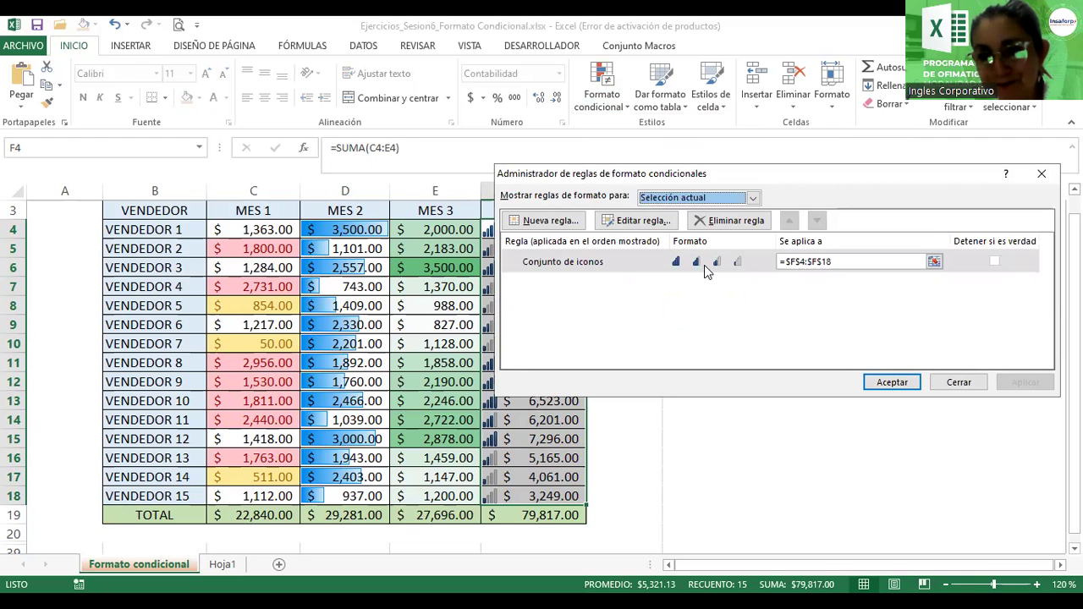
pyautogui.click(705, 264)
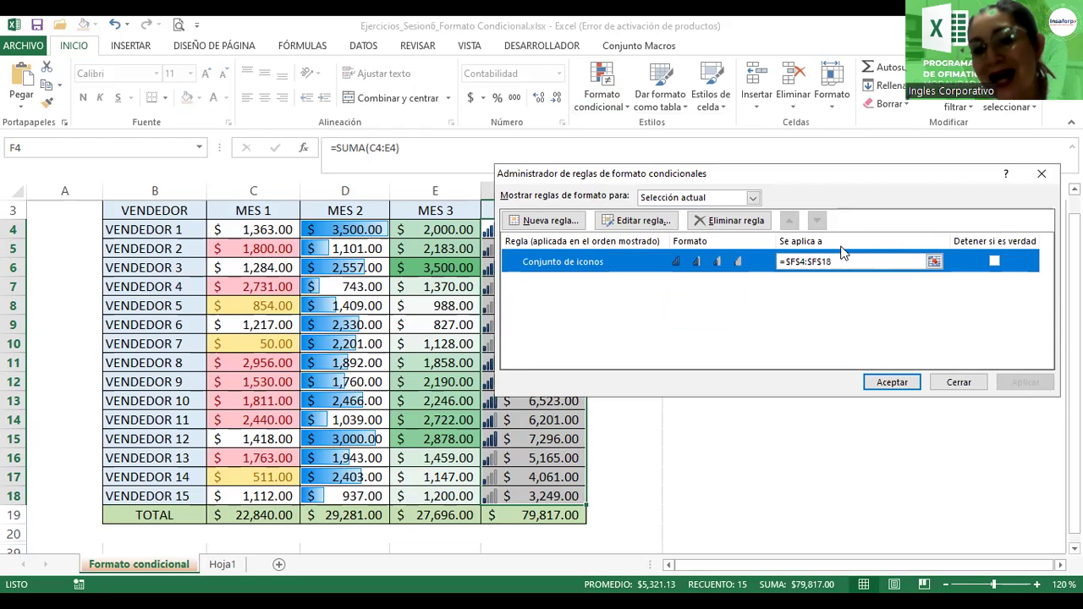
pyautogui.click(646, 222)
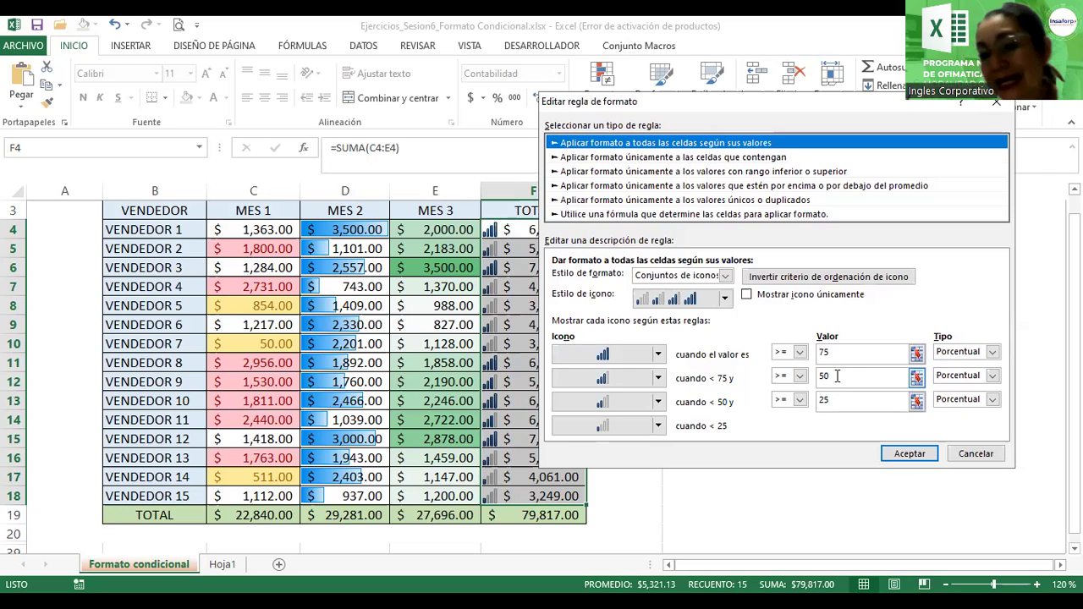
pyautogui.click(993, 352)
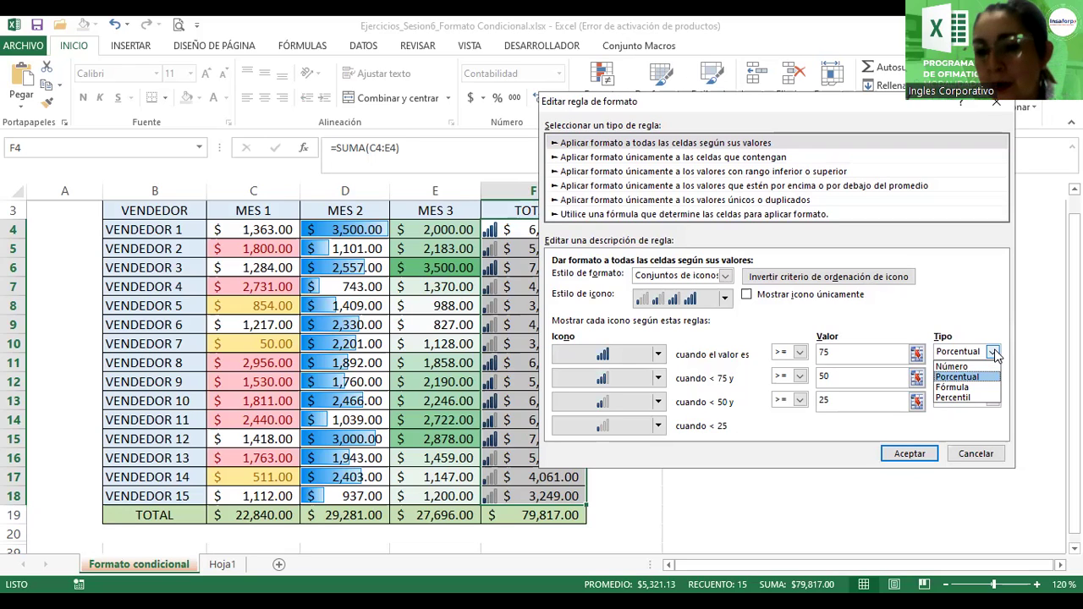
pyautogui.click(968, 376)
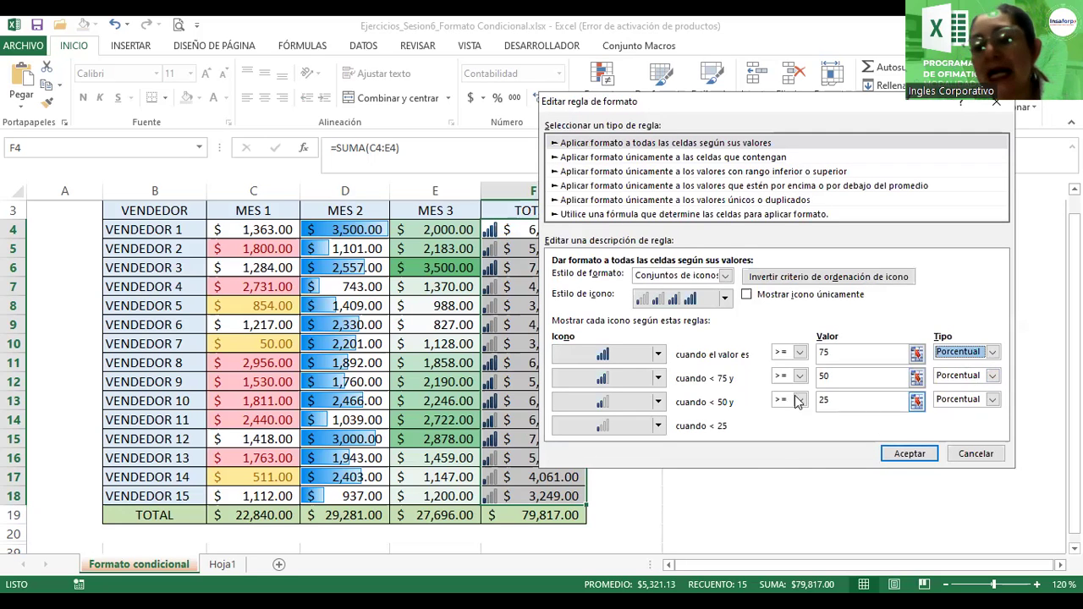
pyautogui.click(907, 456)
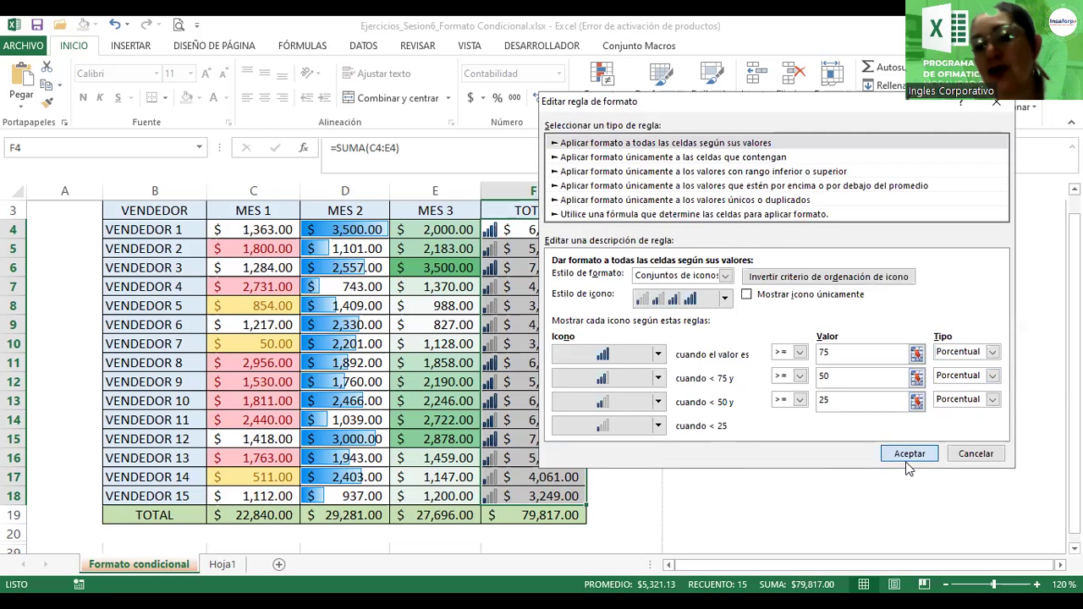
pyautogui.click(906, 464)
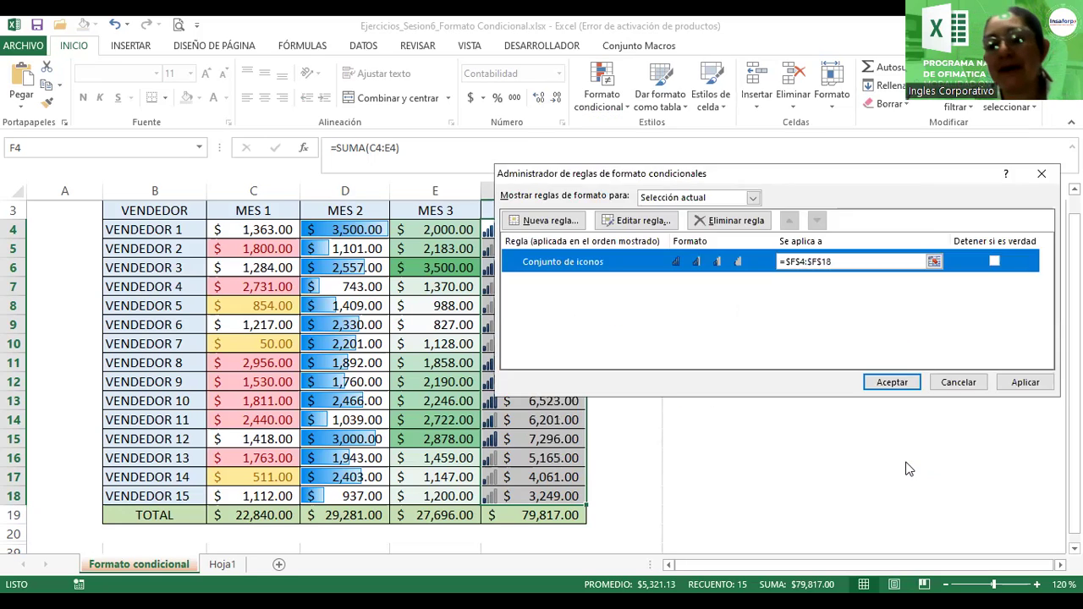
# - Confirm the rules manager with Aceptar, keeping the 75/50/25 percent icon rule
pyautogui.click(889, 385)
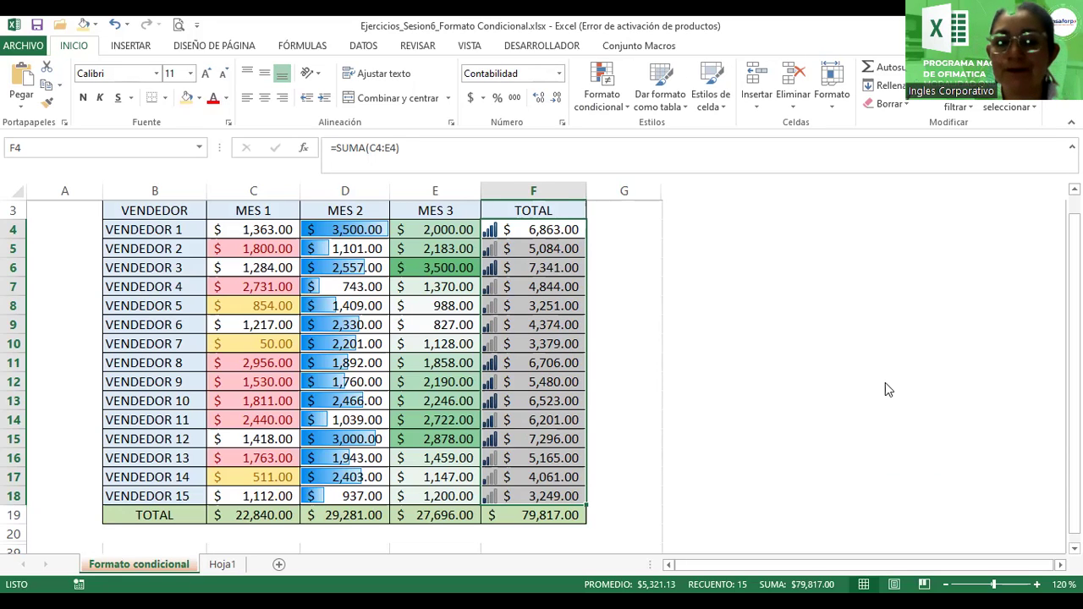
pyautogui.moveTo(1074, 356); pyautogui.dragTo(1074, 339)
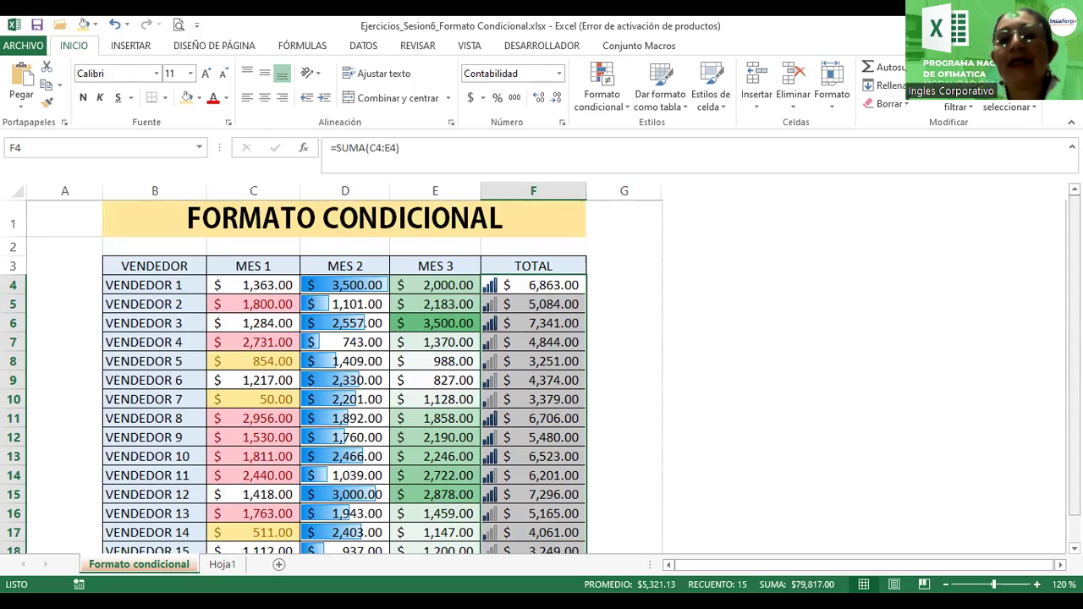
pyautogui.moveTo(1075, 340); pyautogui.dragTo(1075, 360)
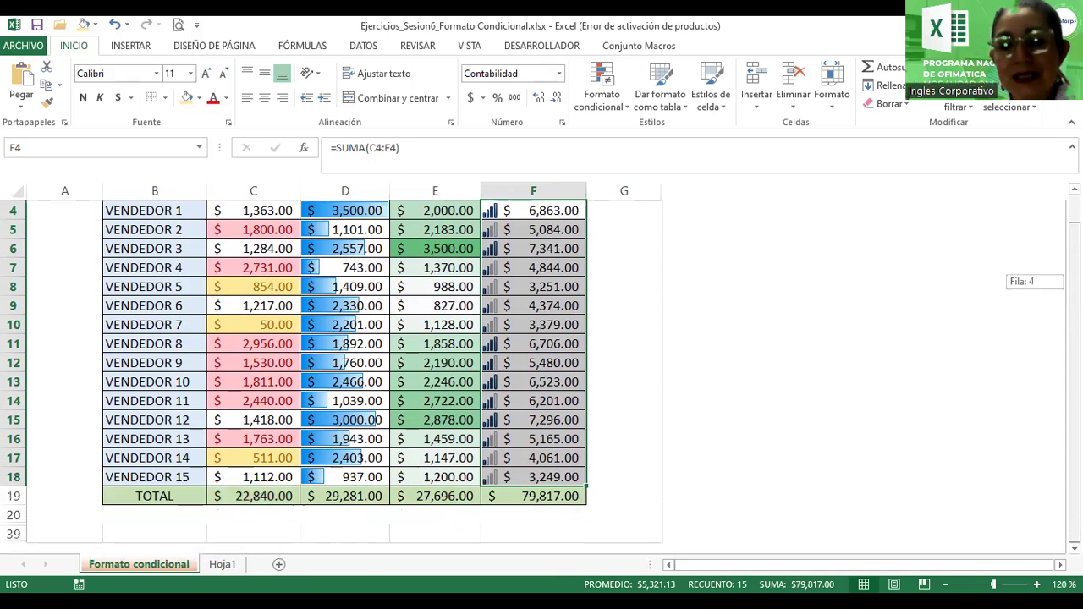
pyautogui.click(249, 496)
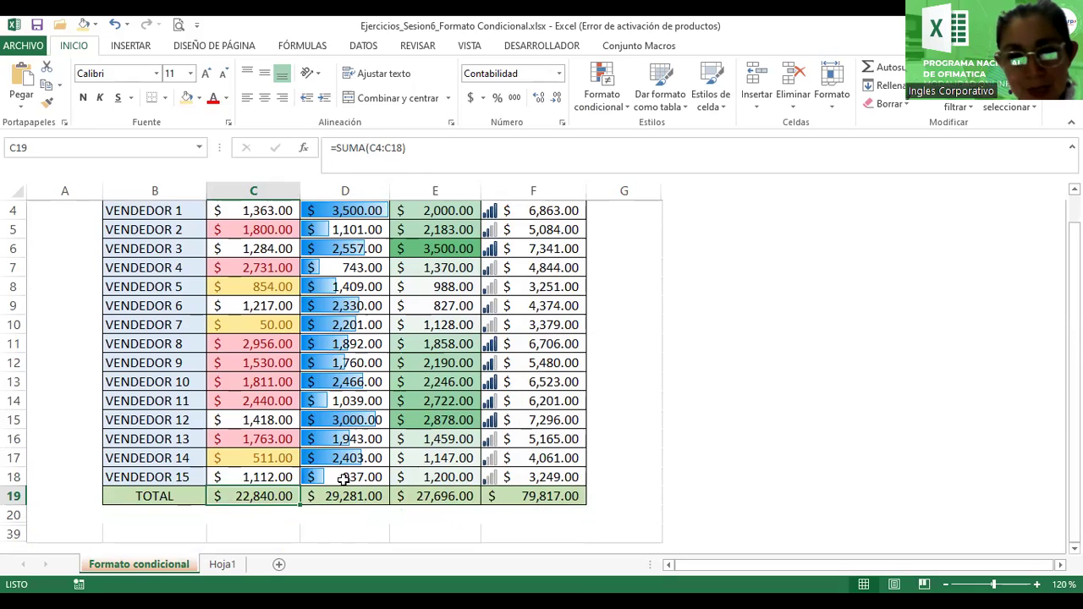
pyautogui.click(1073, 548)
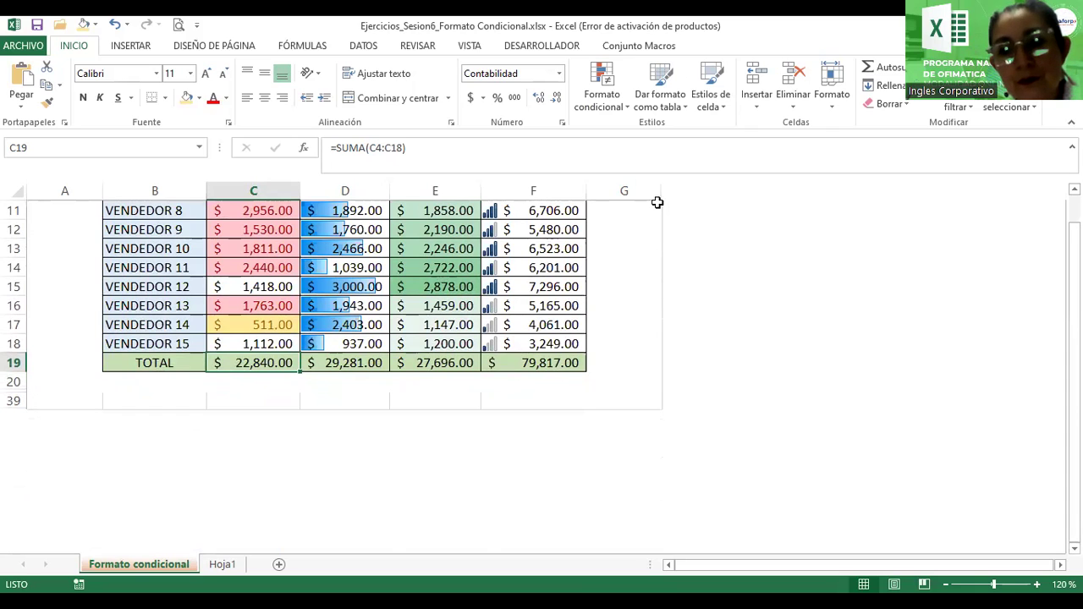
pyautogui.moveTo(661, 188); pyautogui.dragTo(641, 199)
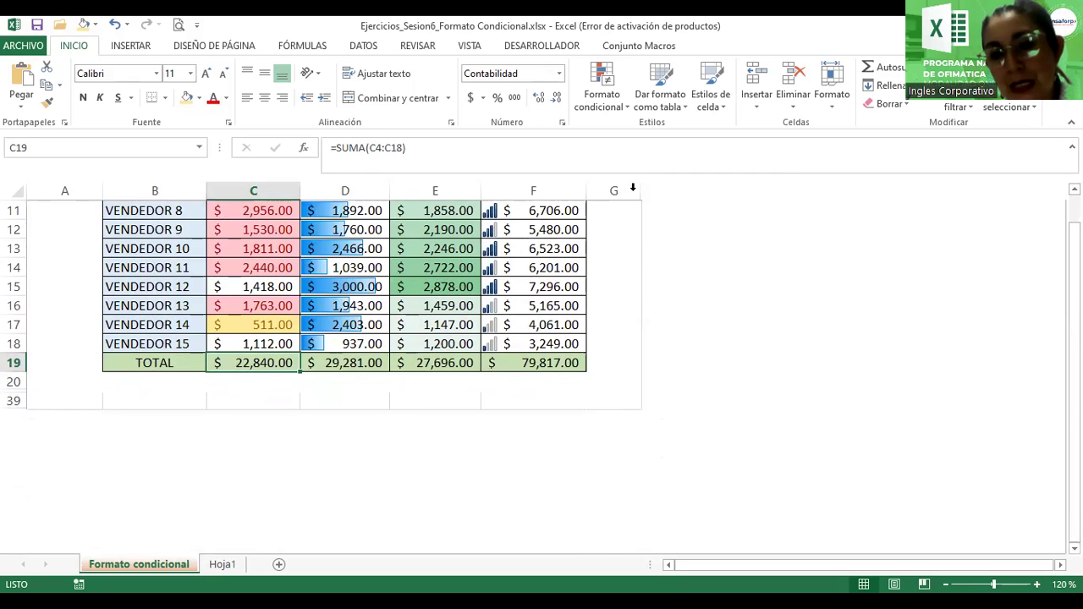
pyautogui.moveTo(1075, 288); pyautogui.dragTo(1075, 211)
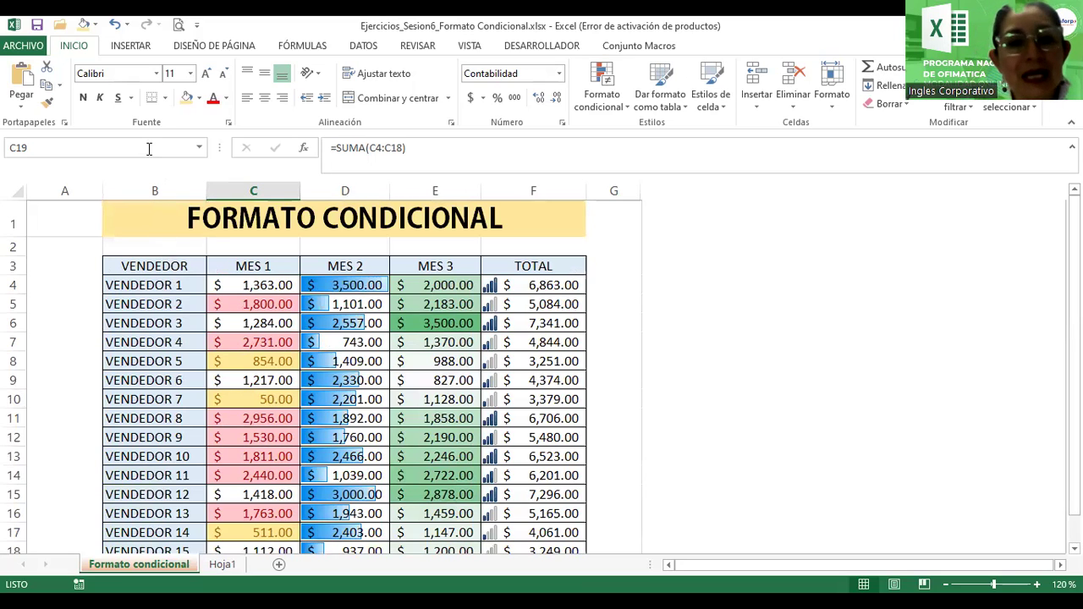
# - Select the sales table B3:F19 and name it VENTAS in the Name Box
pyautogui.click(76, 149)
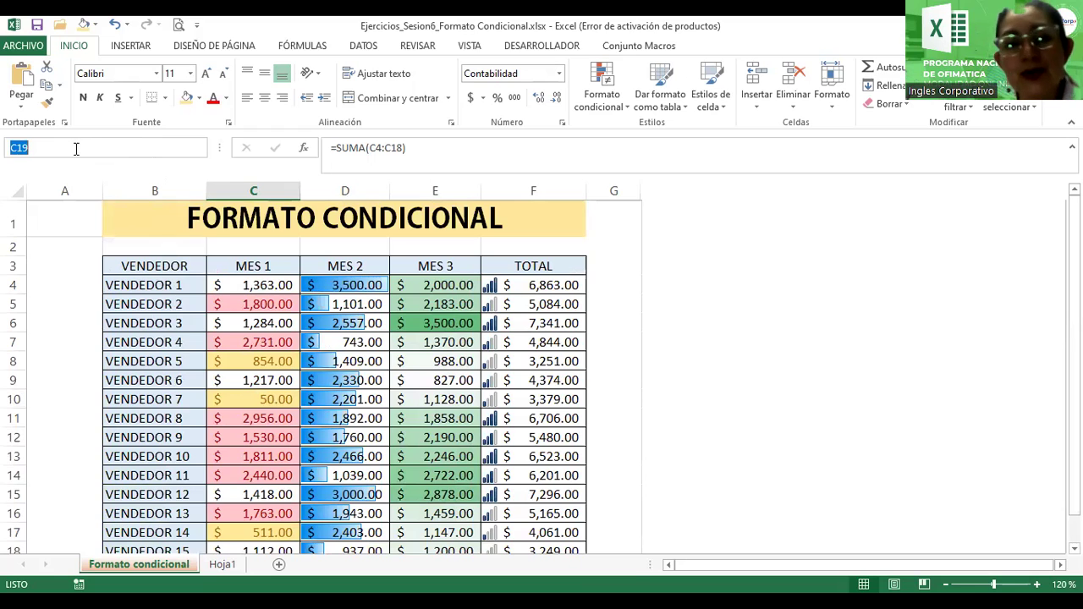
pyautogui.write('D2')
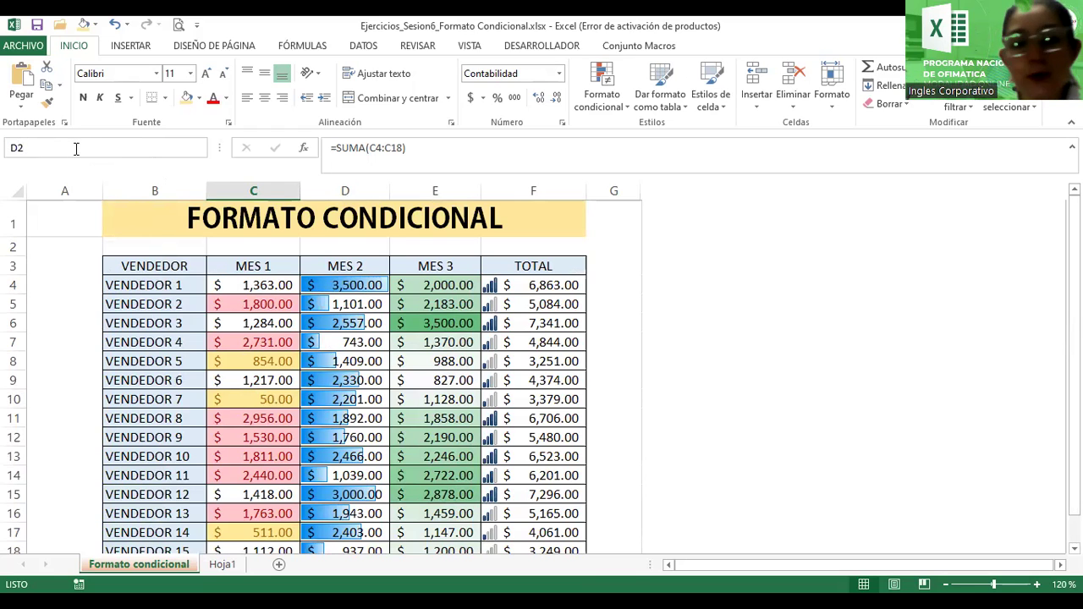
pyautogui.press('Return')
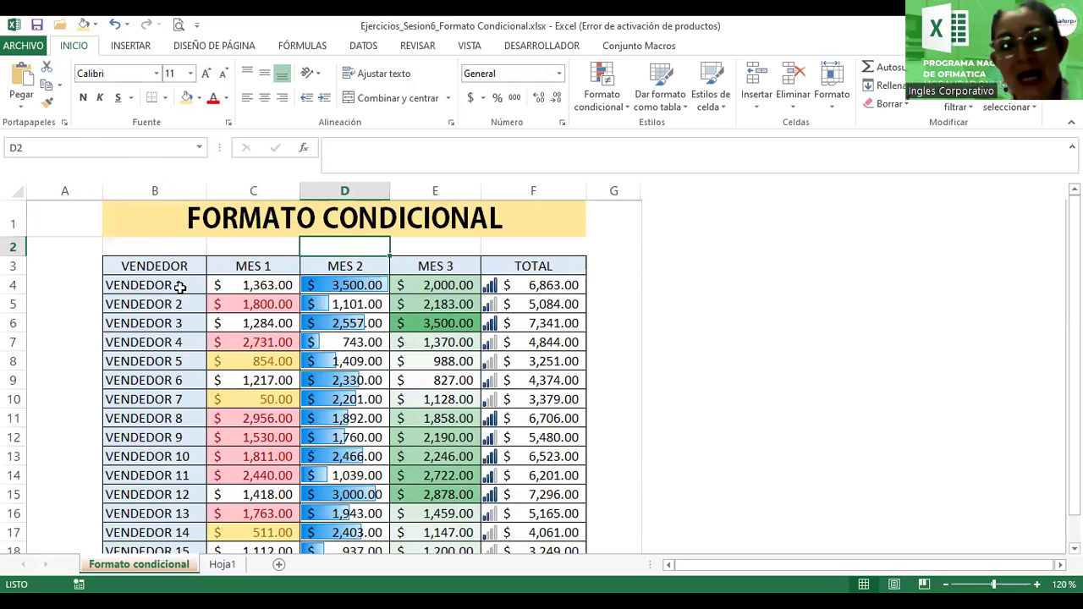
pyautogui.moveTo(135, 268)
pyautogui.mouseDown()
pyautogui.moveTo(397, 393)
pyautogui.moveTo(506, 562)
pyautogui.moveTo(506, 515)
pyautogui.mouseUp()
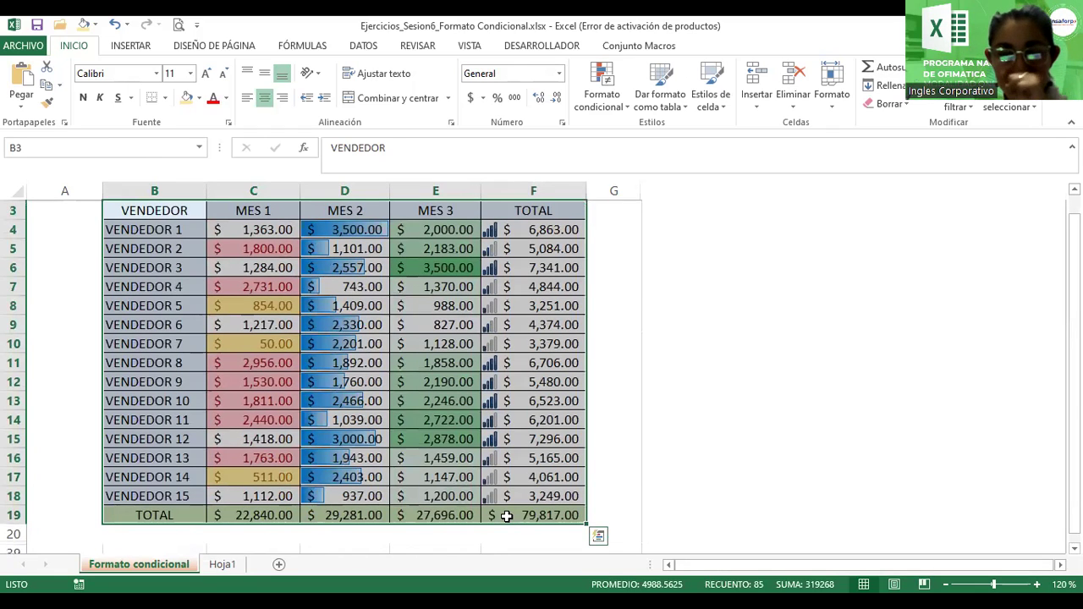
pyautogui.click(75, 148)
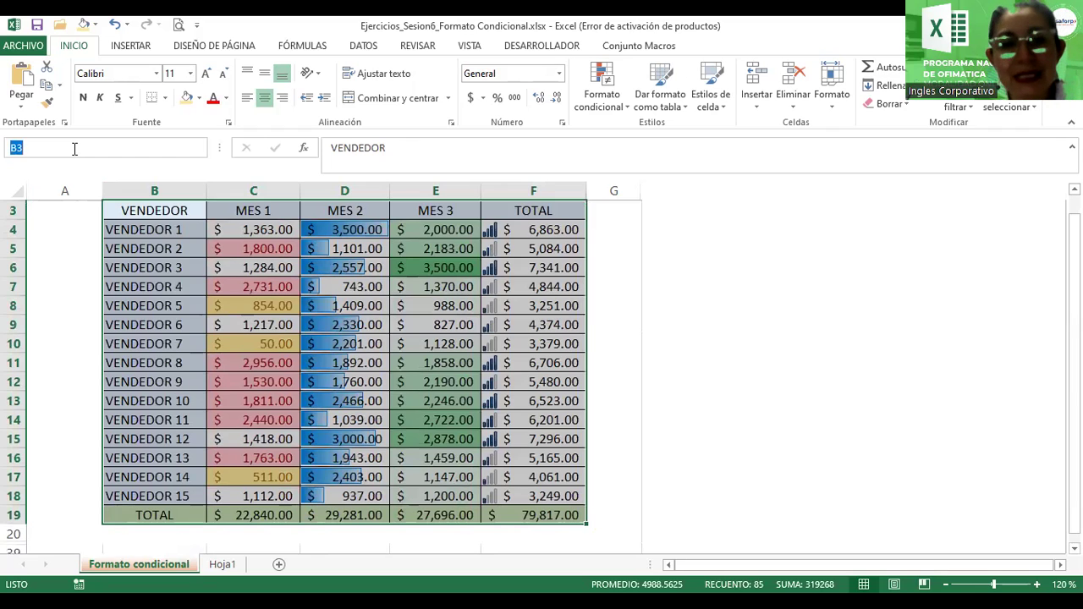
pyautogui.write('vENTAS')
pyautogui.press('BackSpace')
pyautogui.press('BackSpace')
pyautogui.press('BackSpace')
pyautogui.press('BackSpace')
pyautogui.press('BackSpace')
pyautogui.press('BackSpace')
pyautogui.write('VENTAS')
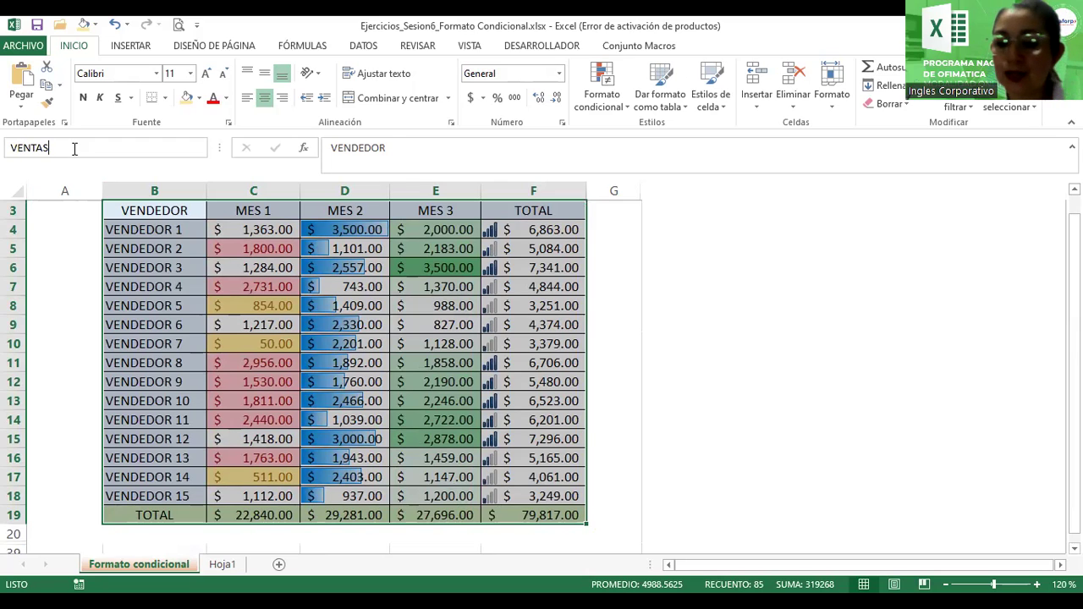
pyautogui.press('Return')
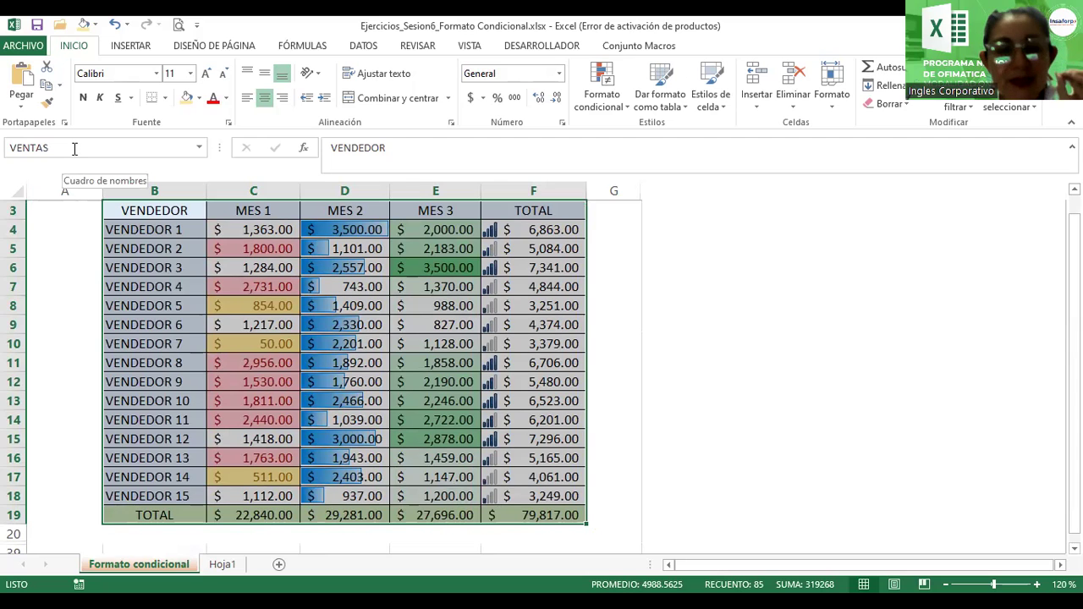
# - Confirm the VENTAS name reselects the whole table by choosing it from the Name Box list
pyautogui.click(75, 149)
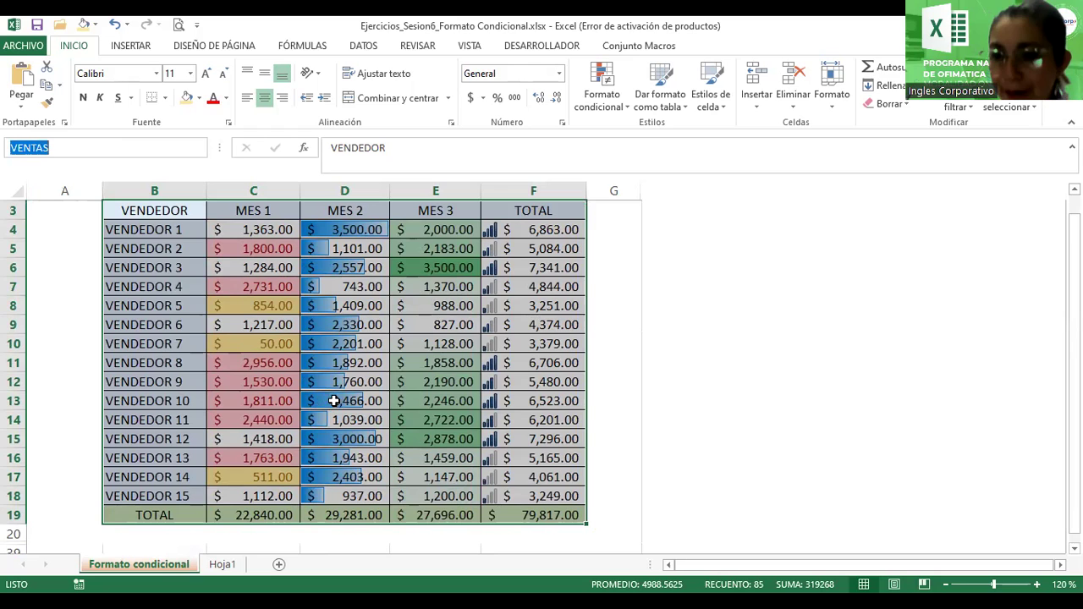
pyautogui.click(307, 351)
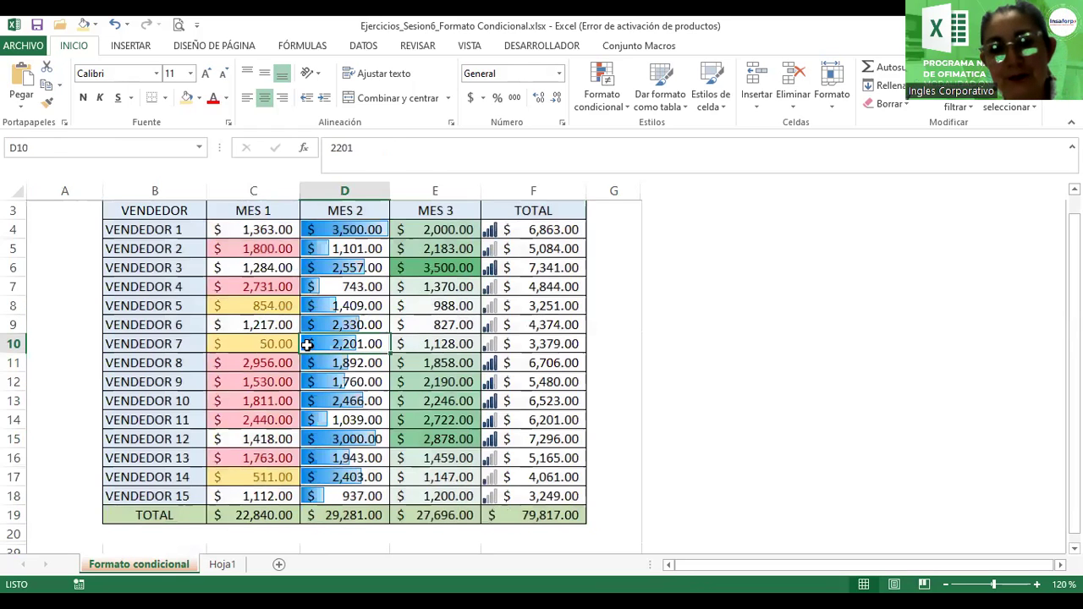
pyautogui.click(200, 148)
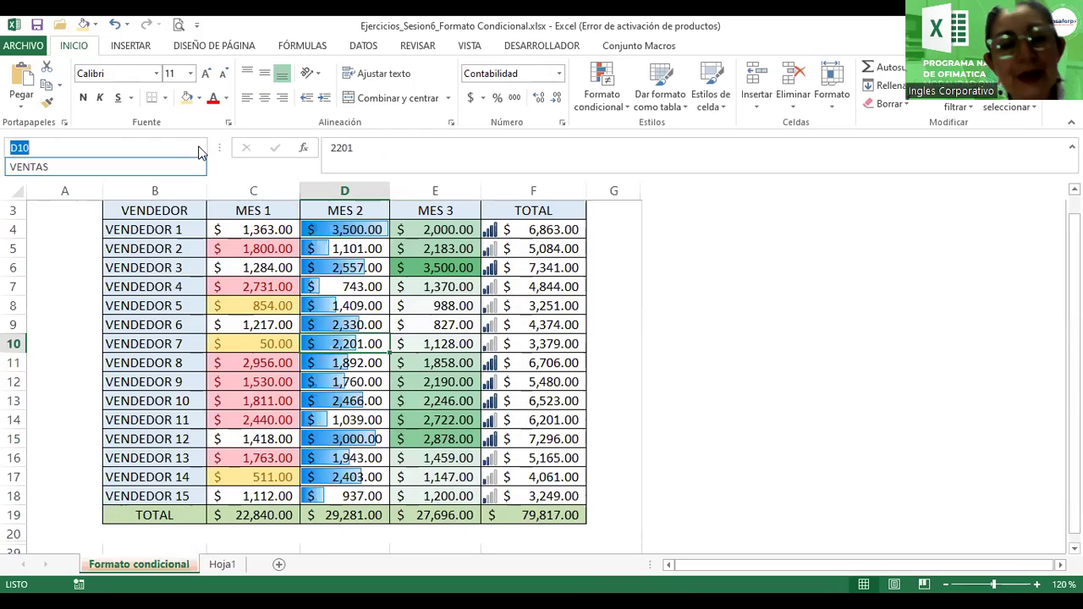
pyautogui.click(47, 168)
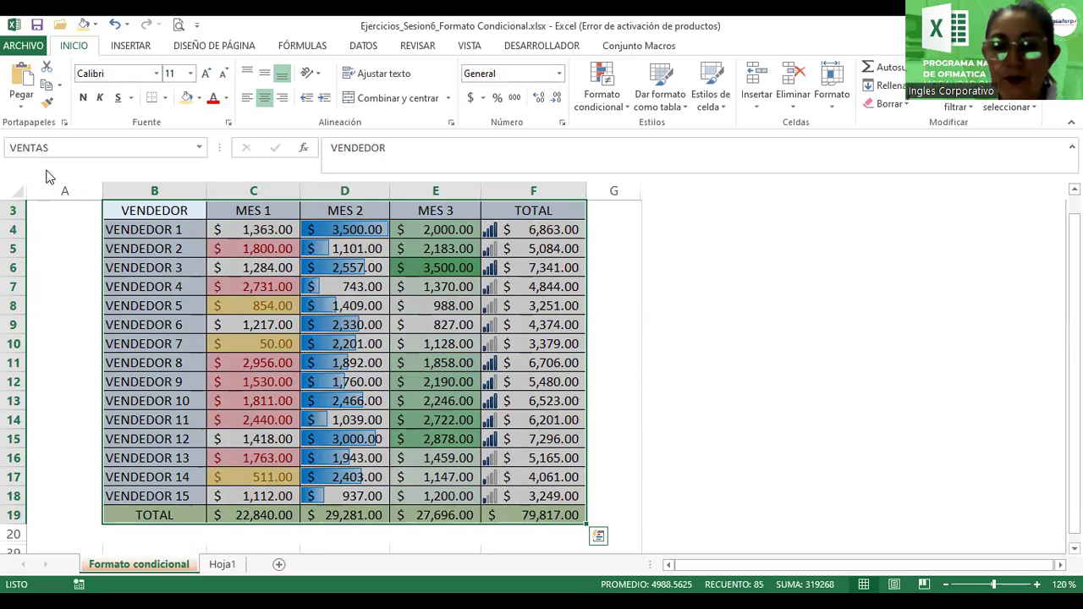
pyautogui.click(178, 248)
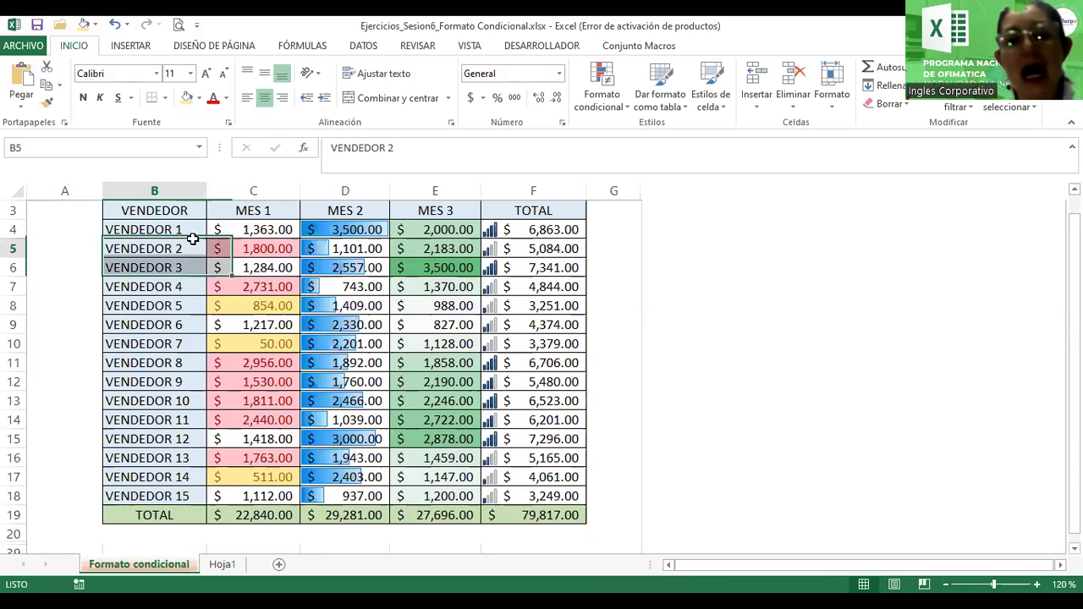
# - Name the MES 1 values C4:C18 as MES_1
pyautogui.click(252, 230)
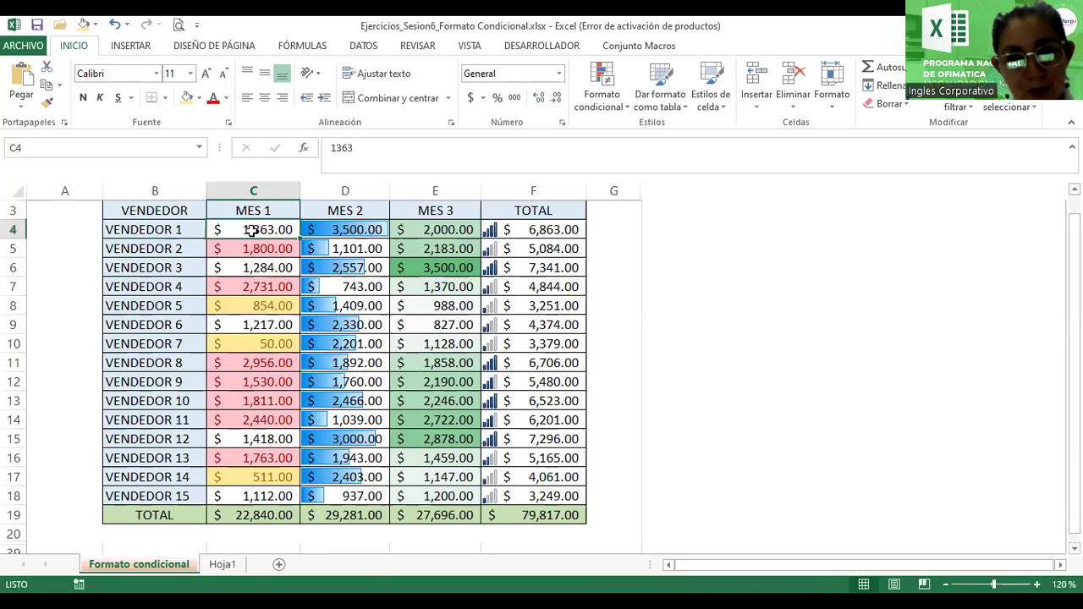
pyautogui.moveTo(252, 230); pyautogui.dragTo(263, 493)
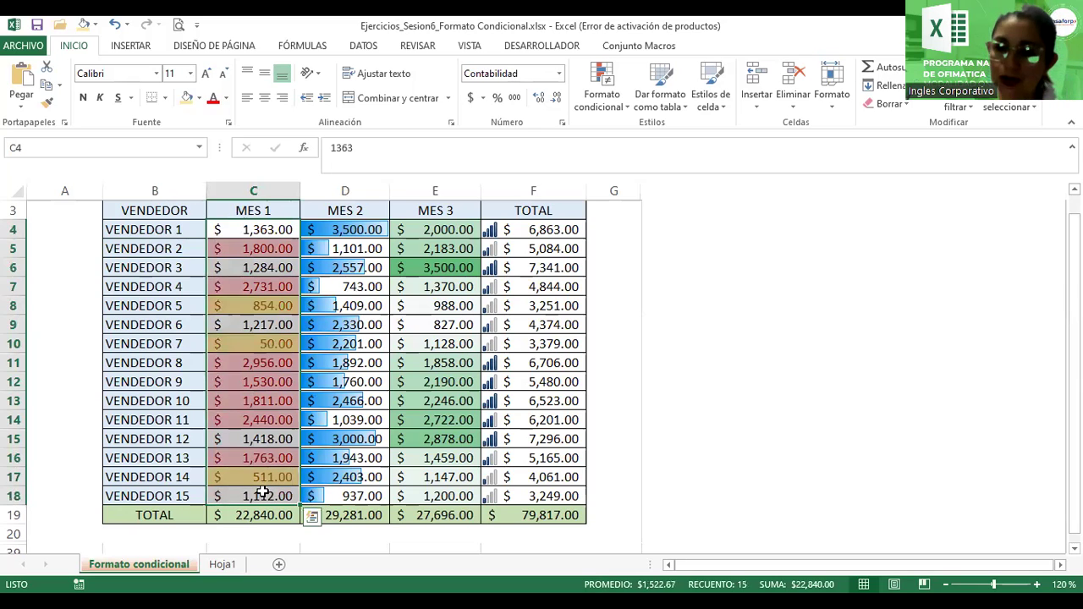
pyautogui.click(62, 146)
pyautogui.write('mes1')
pyautogui.press('BackSpace')
pyautogui.press('BackSpace')
pyautogui.press('BackSpace')
pyautogui.press('BackSpace')
pyautogui.write('MES_')
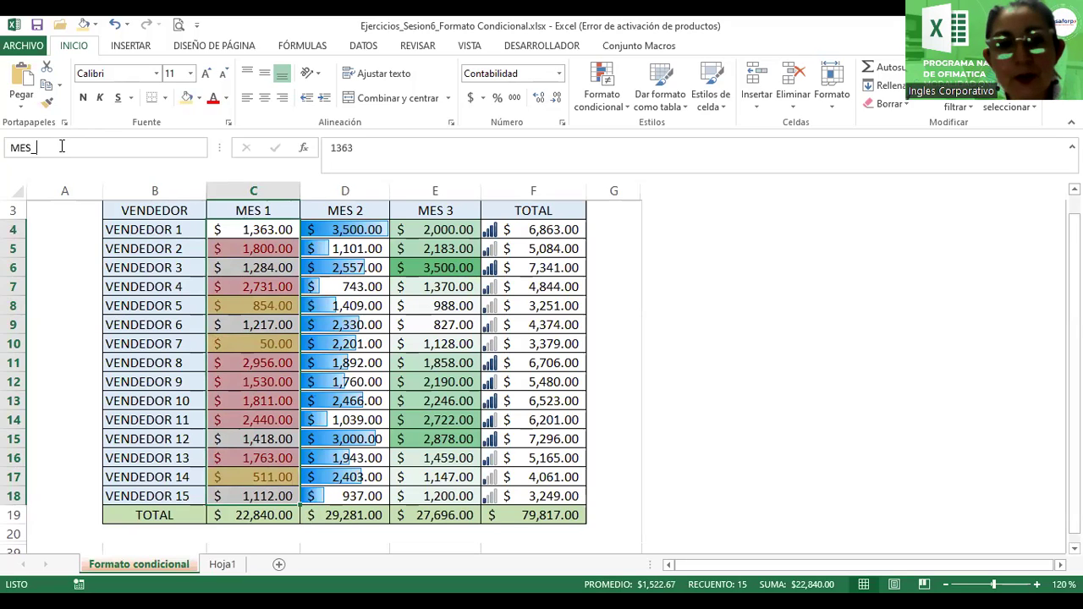
pyautogui.write('1')
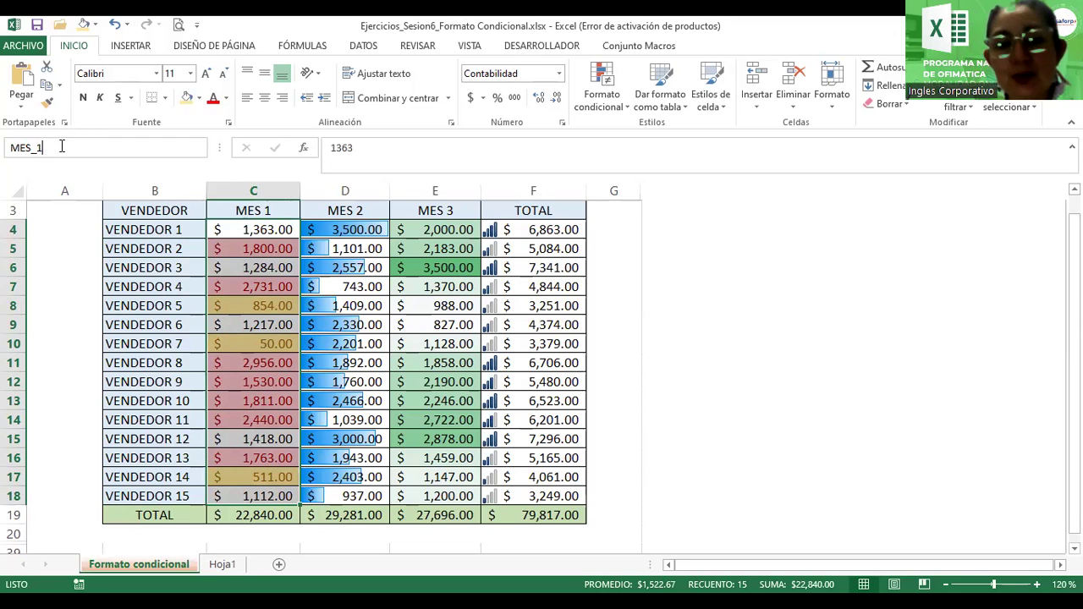
pyautogui.press('Return')
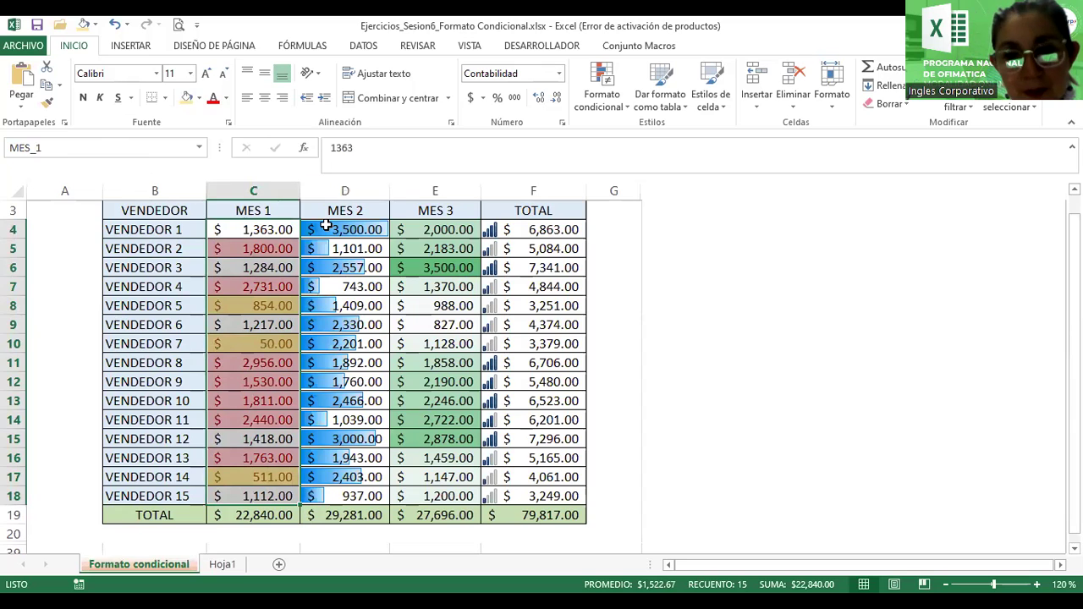
# - Name the MES 2 values D4:D18 as MES_2
pyautogui.click(351, 228)
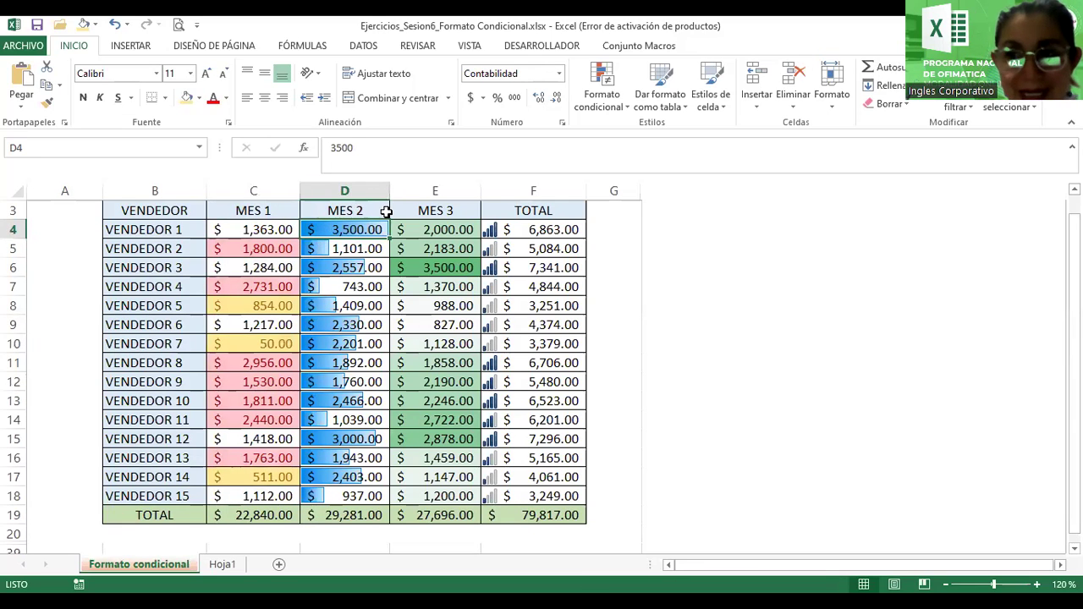
pyautogui.moveTo(348, 229); pyautogui.dragTo(371, 494)
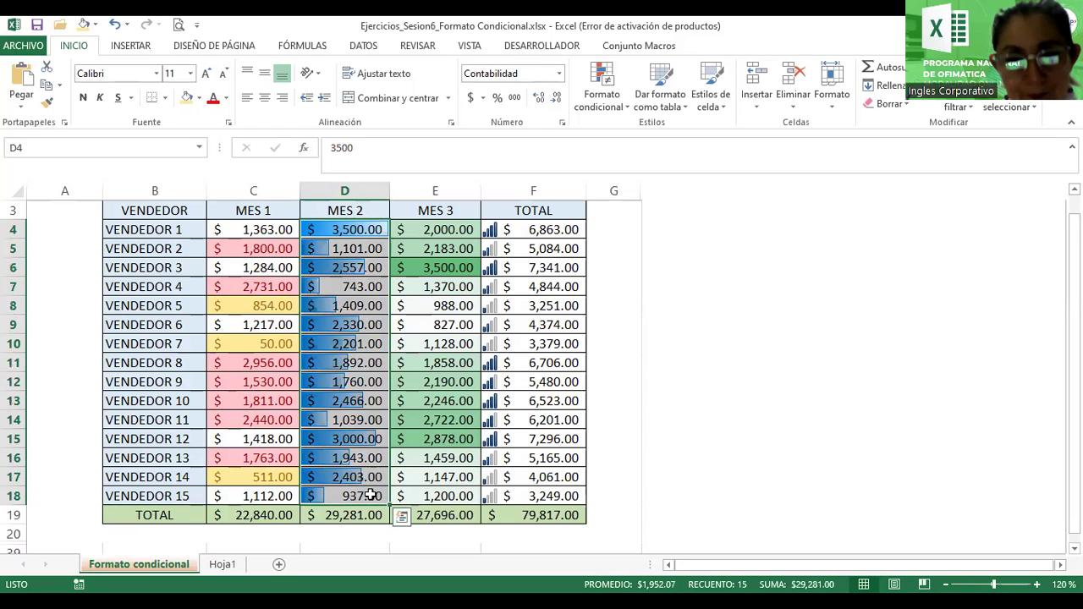
pyautogui.click(97, 149)
pyautogui.write('mES')
pyautogui.press('BackSpace')
pyautogui.press('BackSpace')
pyautogui.press('BackSpace')
pyautogui.write('MES_2')
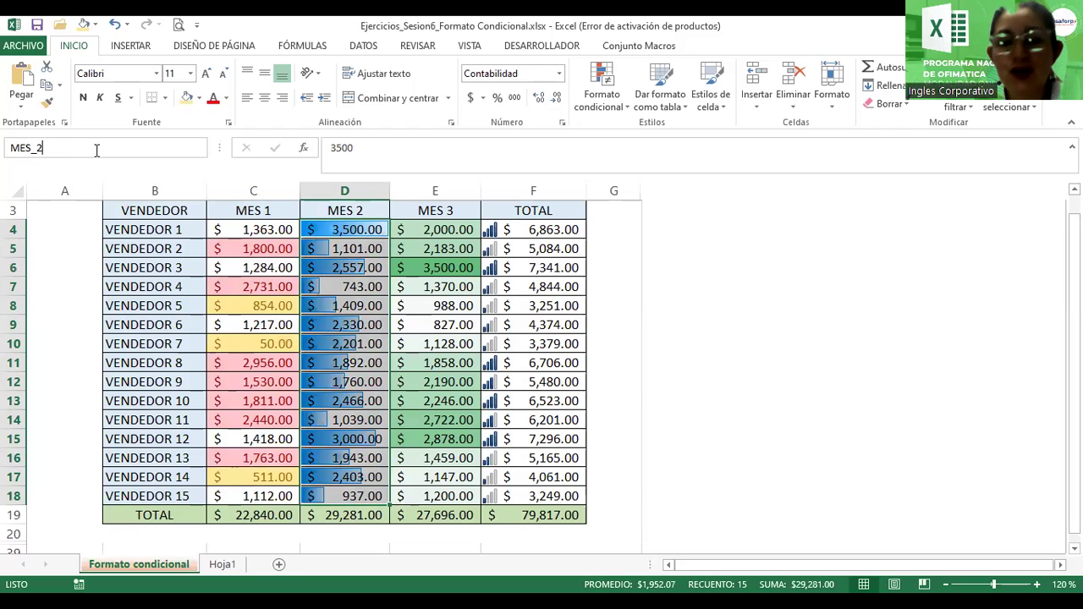
pyautogui.press('Return')
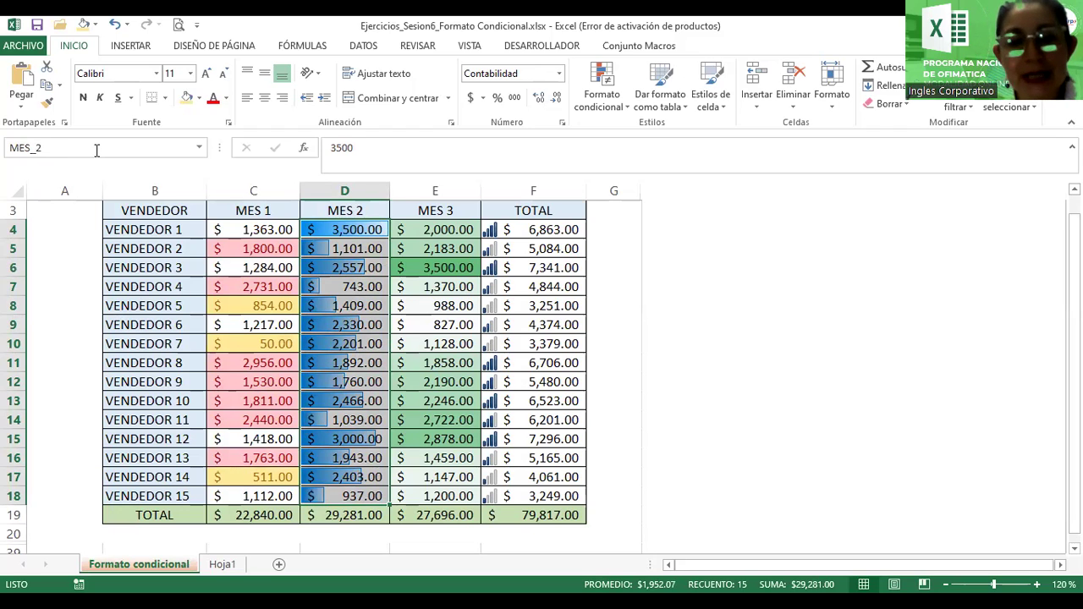
# - Name the MES 3 values E4:E18 as MES_3
pyautogui.click(413, 228)
pyautogui.moveTo(413, 229); pyautogui.dragTo(433, 486)
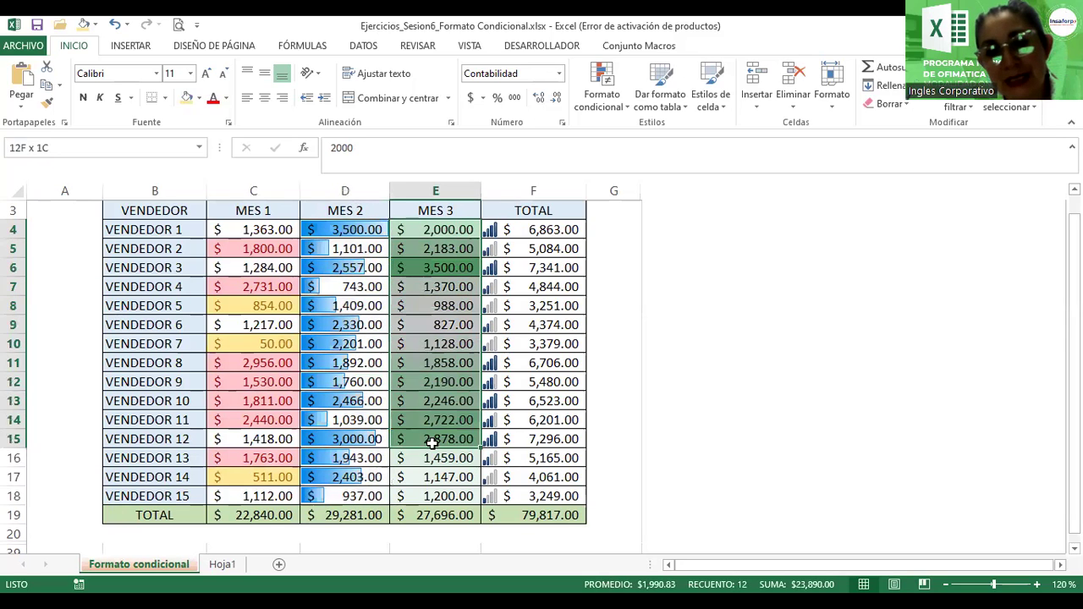
pyautogui.click(152, 148)
pyautogui.write('ME')
pyautogui.press('BackSpace')
pyautogui.press('BackSpace')
pyautogui.write('MES_3')
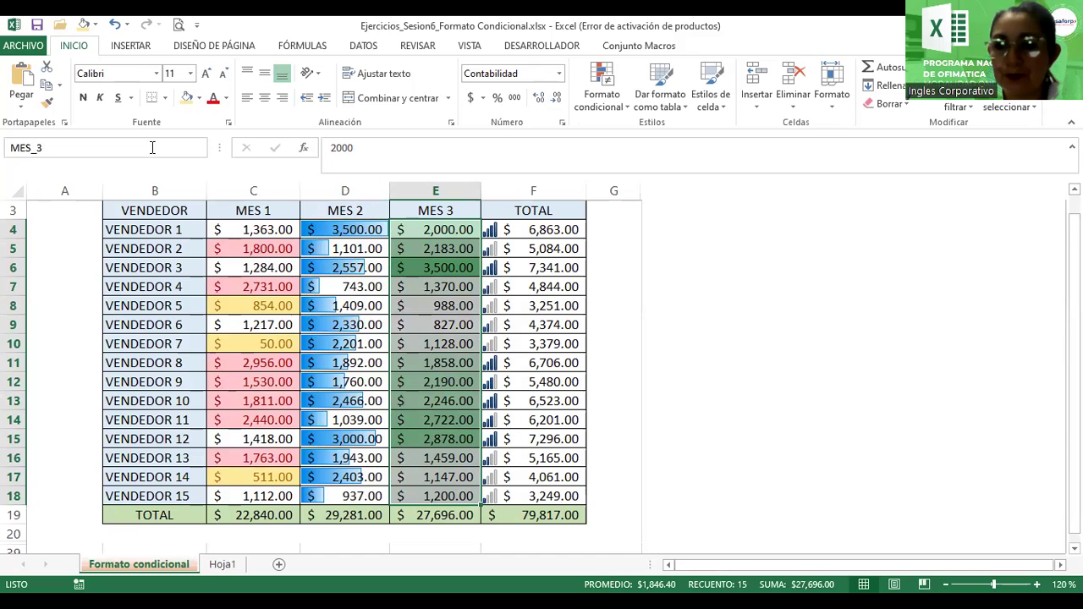
pyautogui.press('Return')
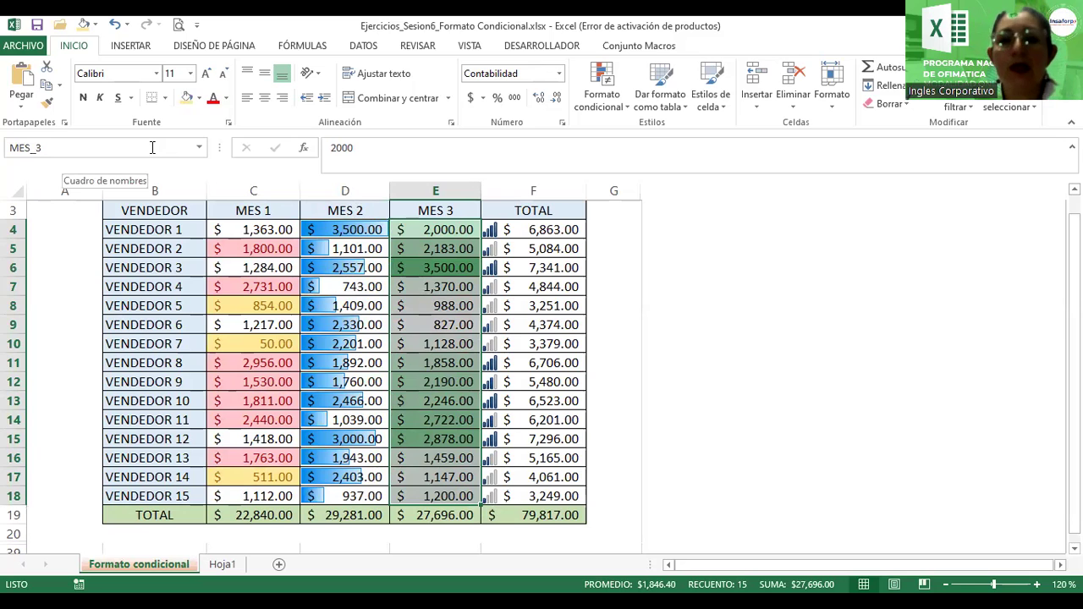
# - Define the vendor names in B4:B18 as the range NOMBRE using the Name Box
pyautogui.moveTo(160, 229); pyautogui.dragTo(172, 487)
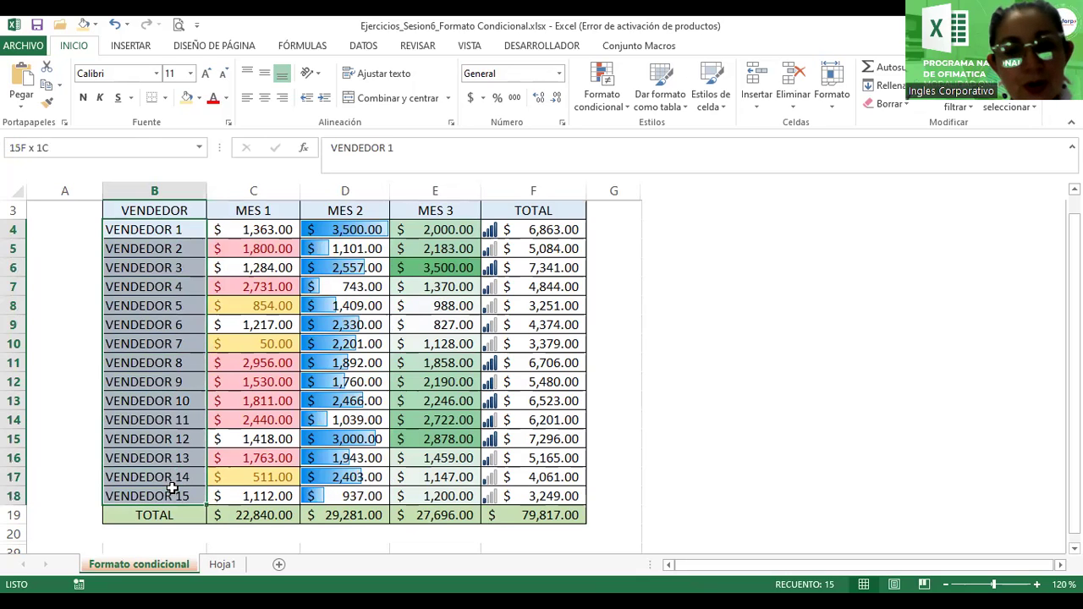
pyautogui.click(63, 148)
pyautogui.write('NOMBRE')
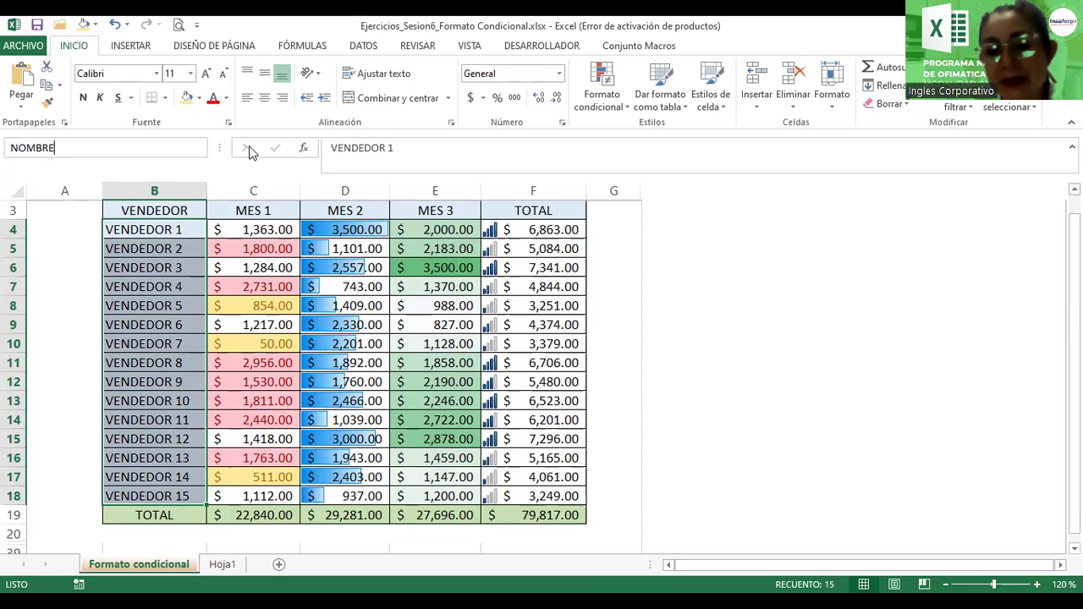
pyautogui.press('Return')
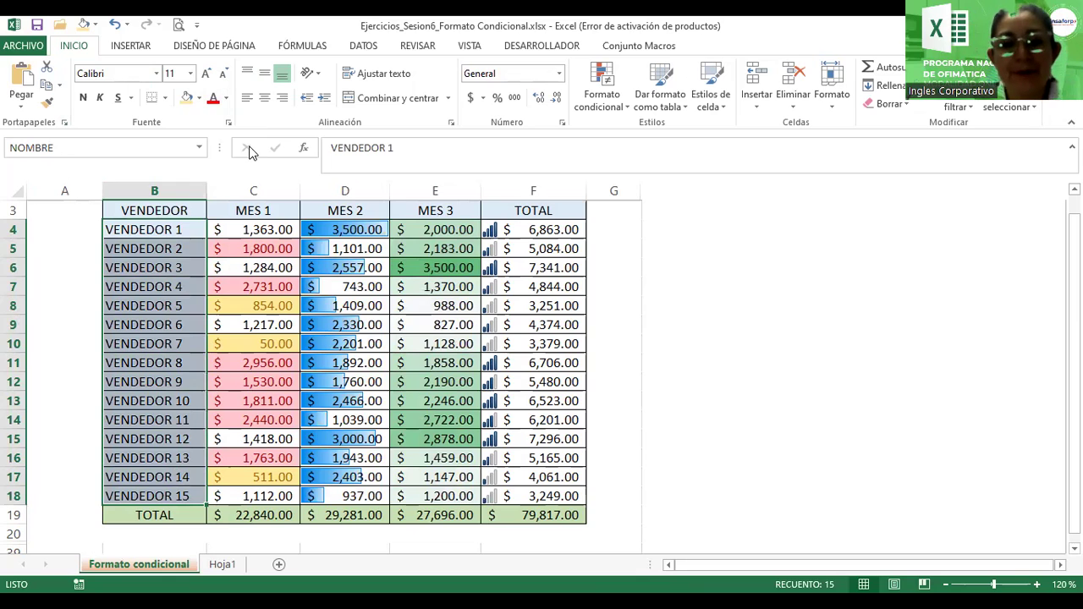
# - On sheet Hoja1, enter the title 'Tabla de Resultados' in C3
pyautogui.click(214, 569)
pyautogui.click(180, 244)
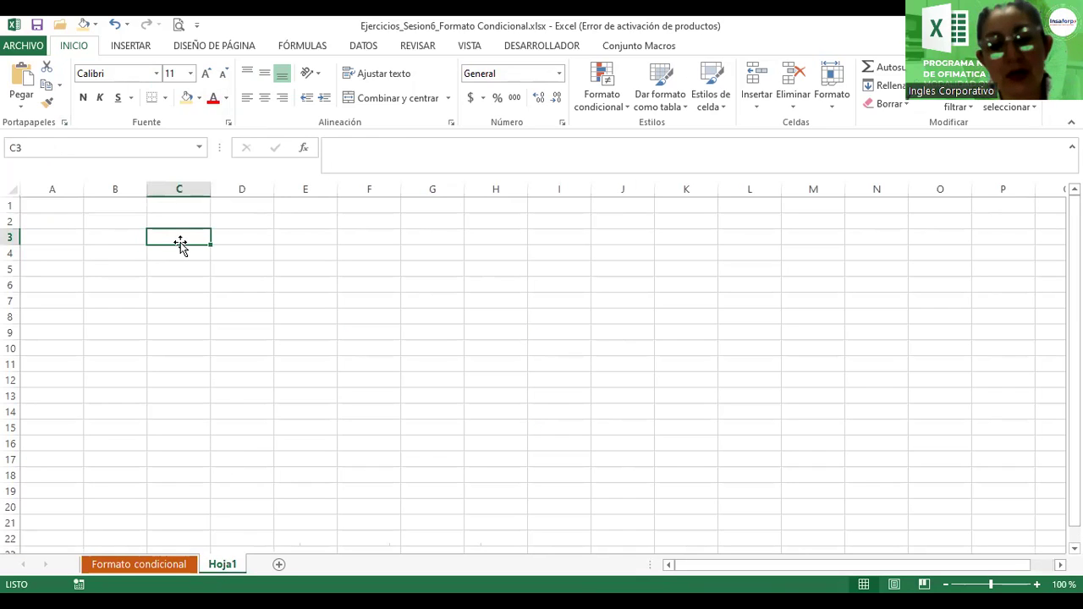
pyautogui.write('Tk')
pyautogui.press('BackSpace')
pyautogui.write('abla de Reus')
pyautogui.press('BackSpace')
pyautogui.press('BackSpace')
pyautogui.write('sultados')
pyautogui.press('Return')
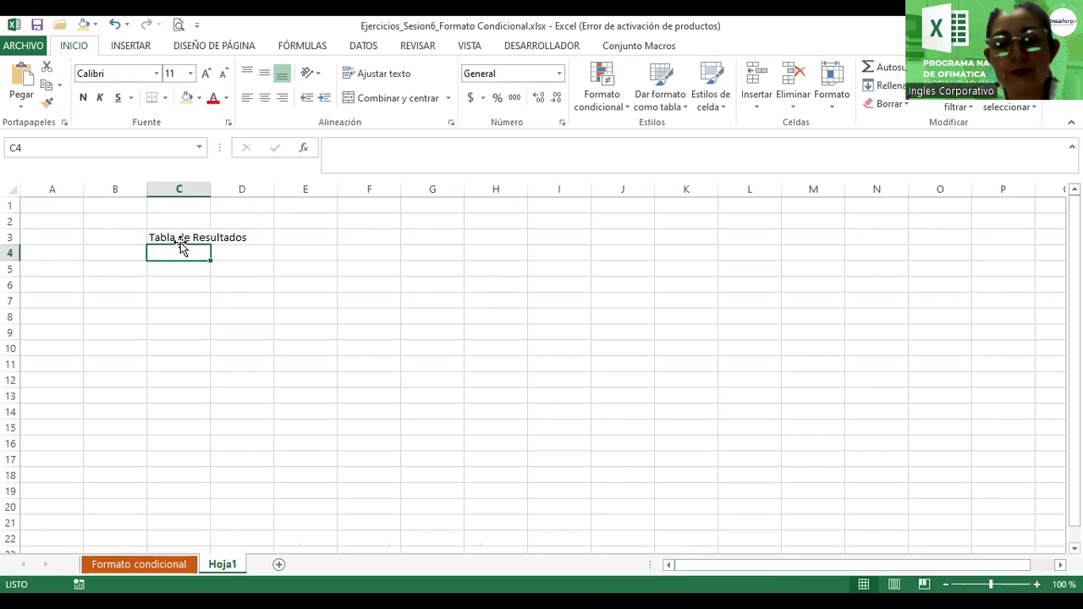
# - Enter 'Total Mes 1', 'Total Mes 2', 'Total Mes 3' in C4:C6 and widen column C
pyautogui.write('Total Mes ')
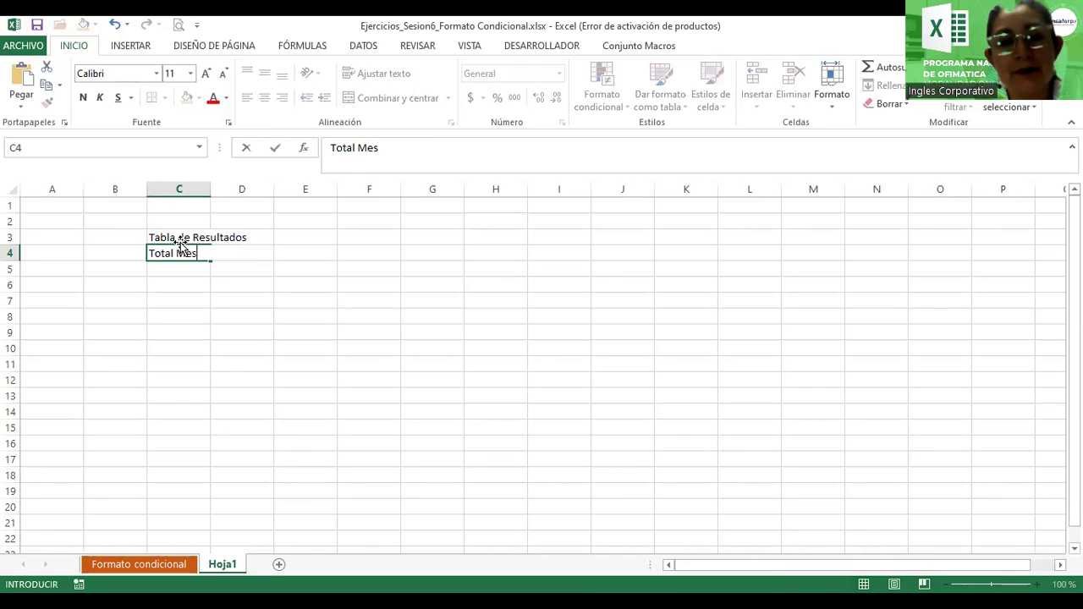
pyautogui.write('1')
pyautogui.press('Return')
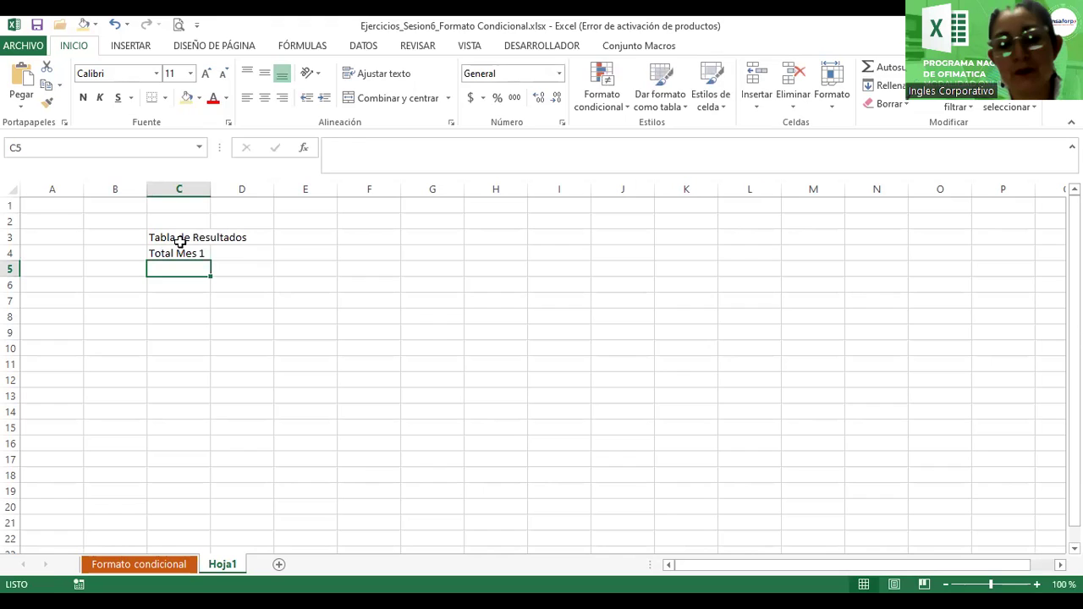
pyautogui.write('Total Mes 2')
pyautogui.press('Return')
pyautogui.write('Total me')
pyautogui.press('BackSpace')
pyautogui.press('BackSpace')
pyautogui.press('BackSpace')
pyautogui.write('Mes 3')
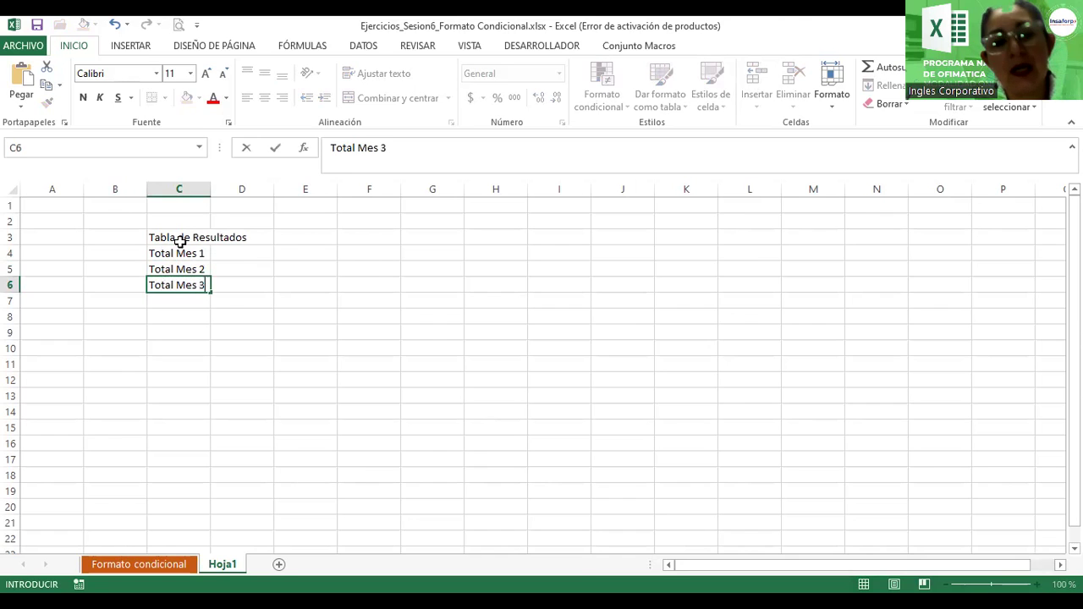
pyautogui.press('Return')
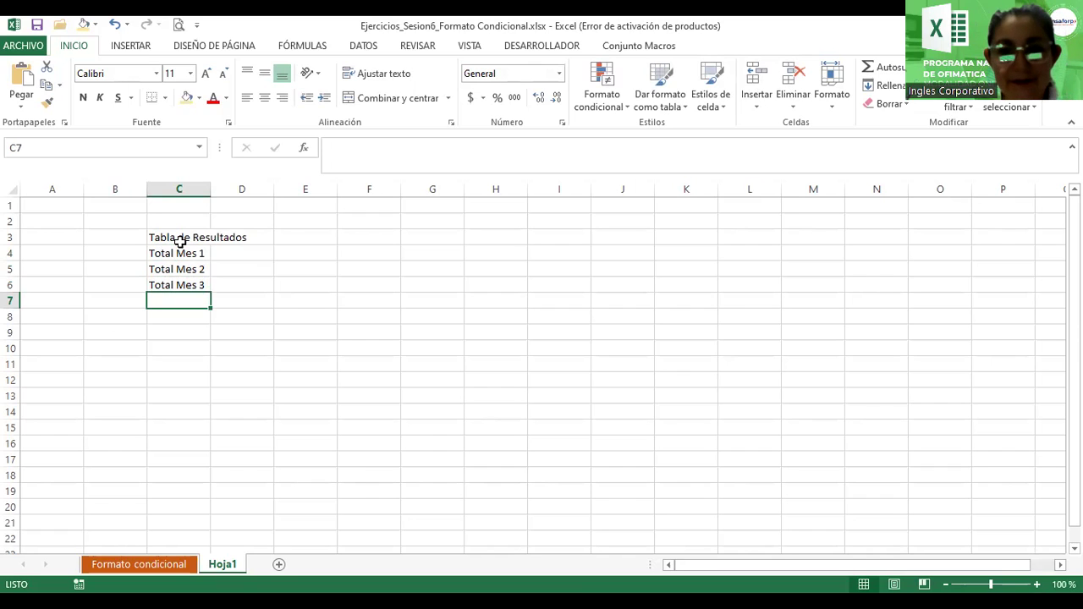
pyautogui.moveTo(212, 189); pyautogui.dragTo(218, 197)
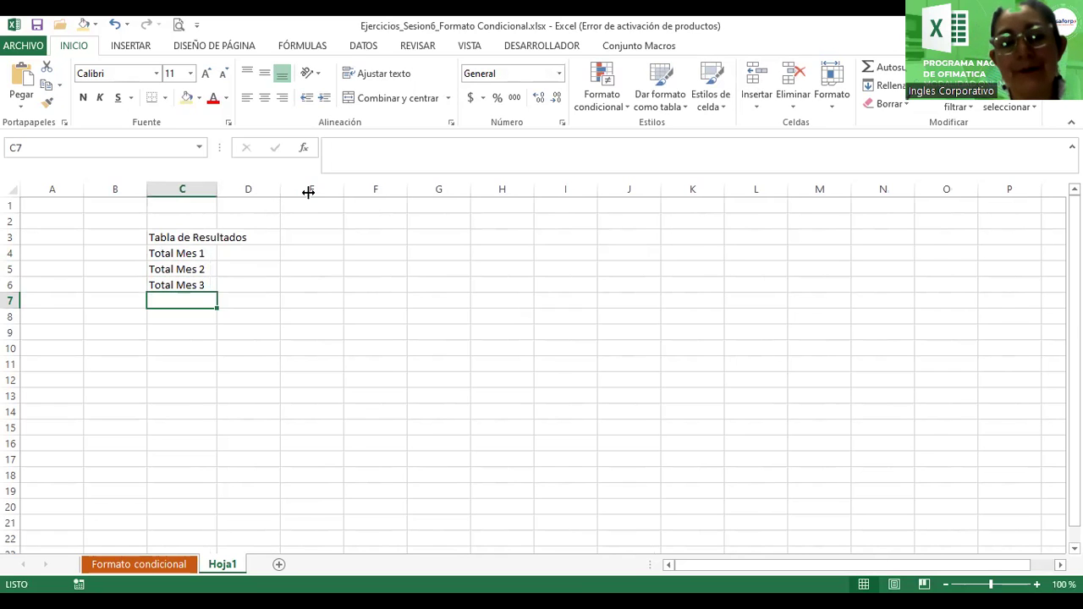
pyautogui.click(1036, 584)
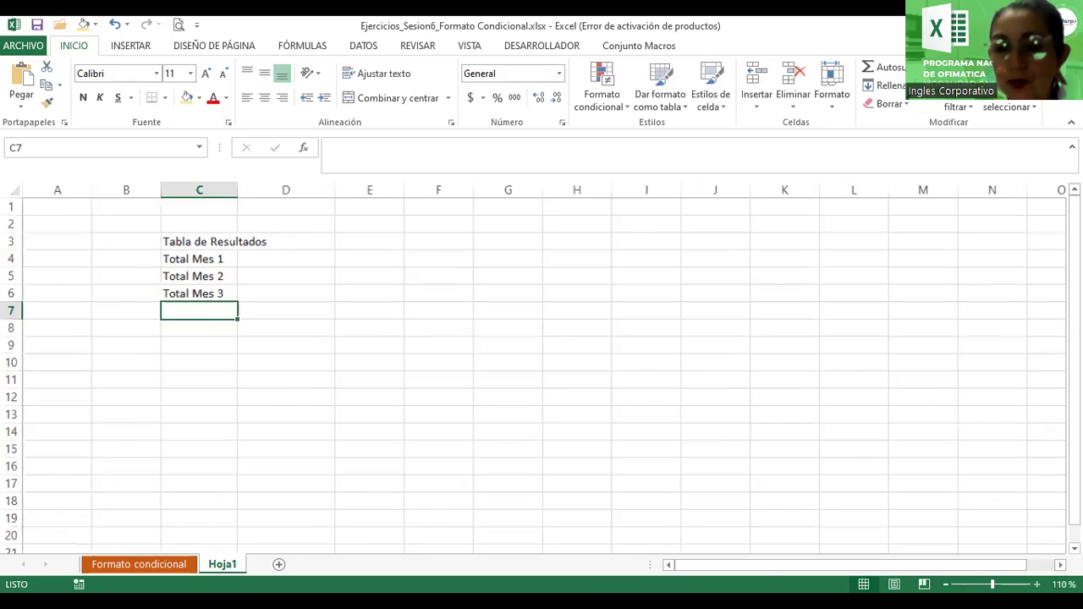
pyautogui.keyDown('ctrl'); pyautogui.scroll(2, 617, 362); pyautogui.keyUp('ctrl')
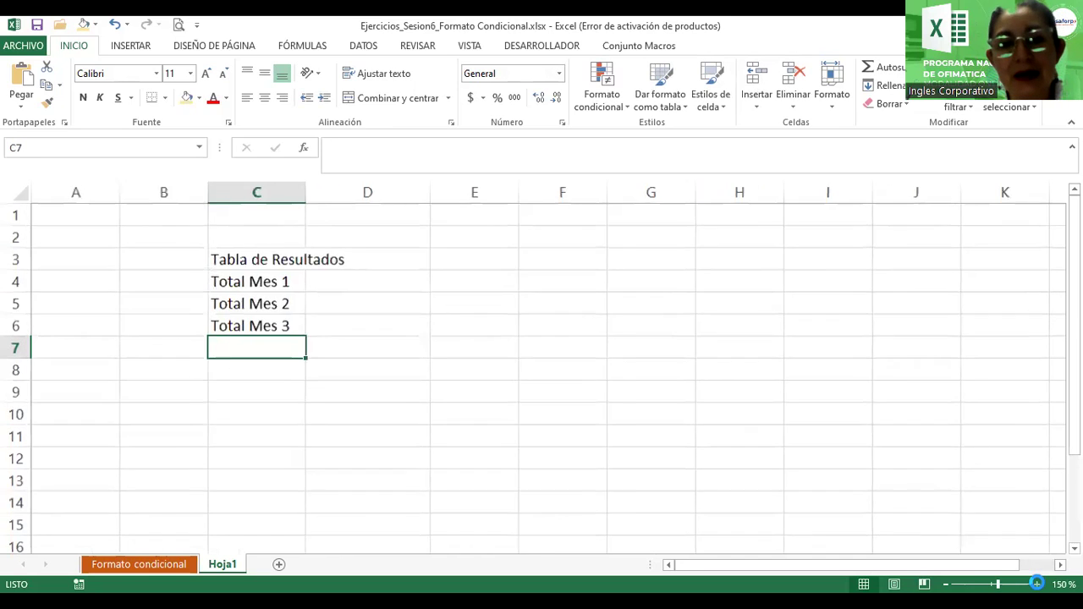
pyautogui.keyDown('ctrl'); pyautogui.scroll(2, 618, 362); pyautogui.keyUp('ctrl')
pyautogui.keyDown('ctrl'); pyautogui.scroll(1, 618, 362); pyautogui.keyUp('ctrl')
pyautogui.keyDown('ctrl'); pyautogui.scroll(1, 617, 361); pyautogui.keyUp('ctrl')
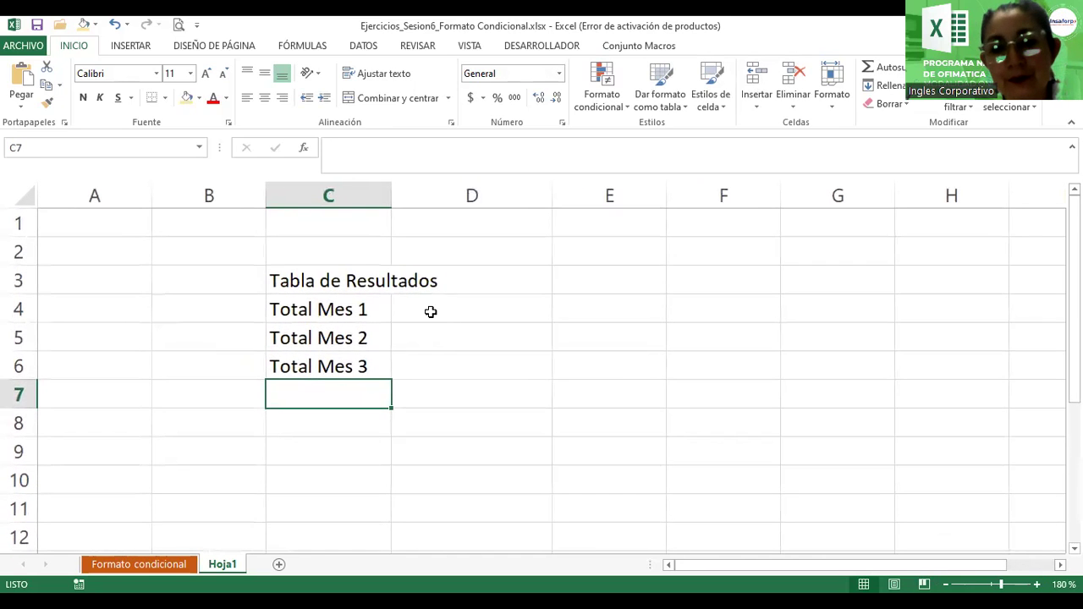
pyautogui.click(448, 309)
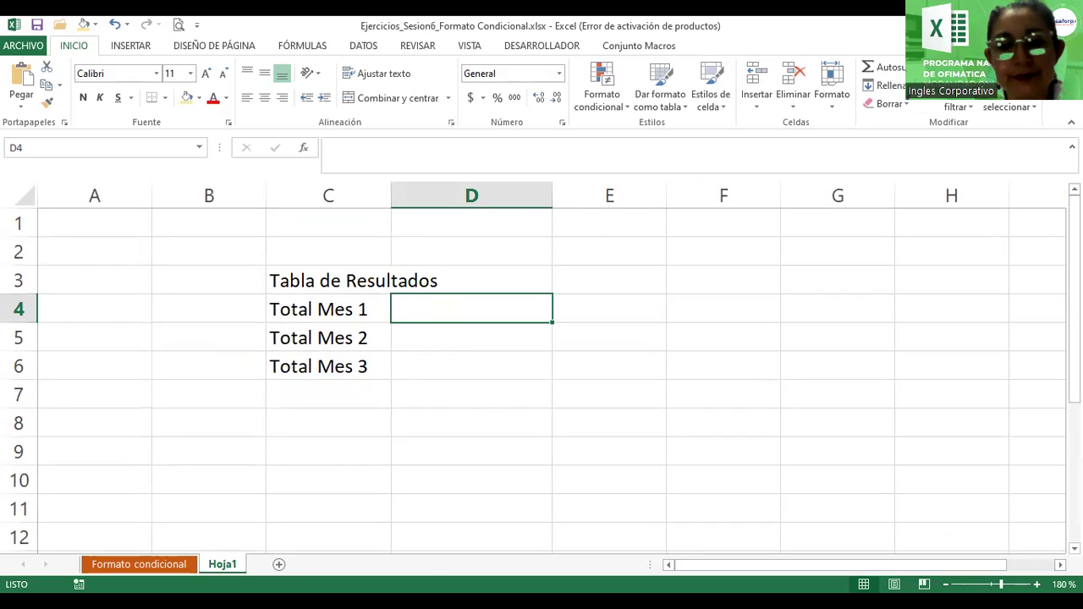
pyautogui.hotkey('alt', 'Tab')
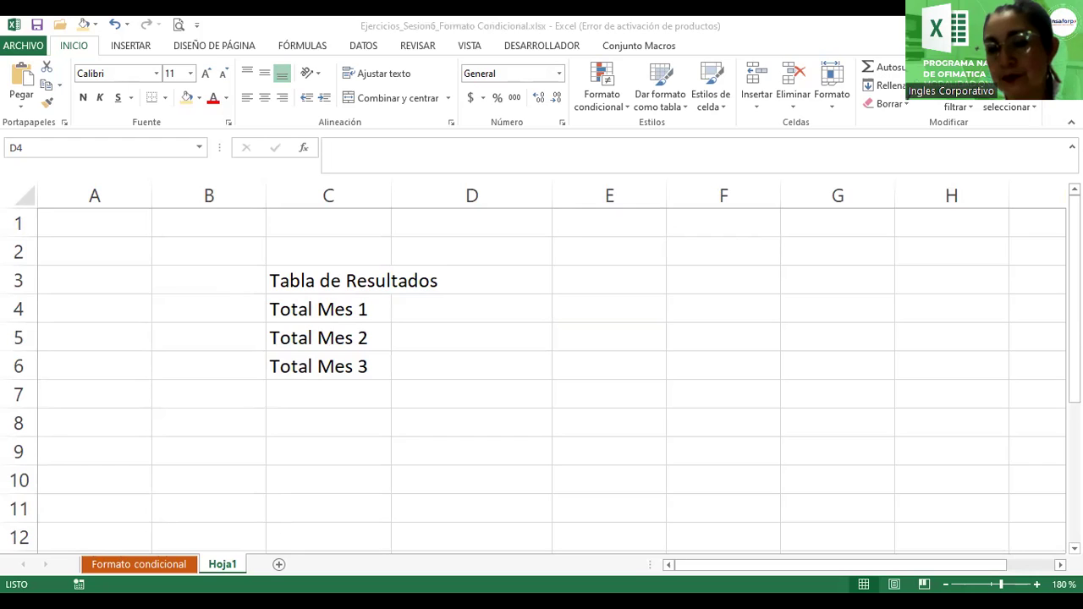
pyautogui.hotkey('alt', 'Tab')
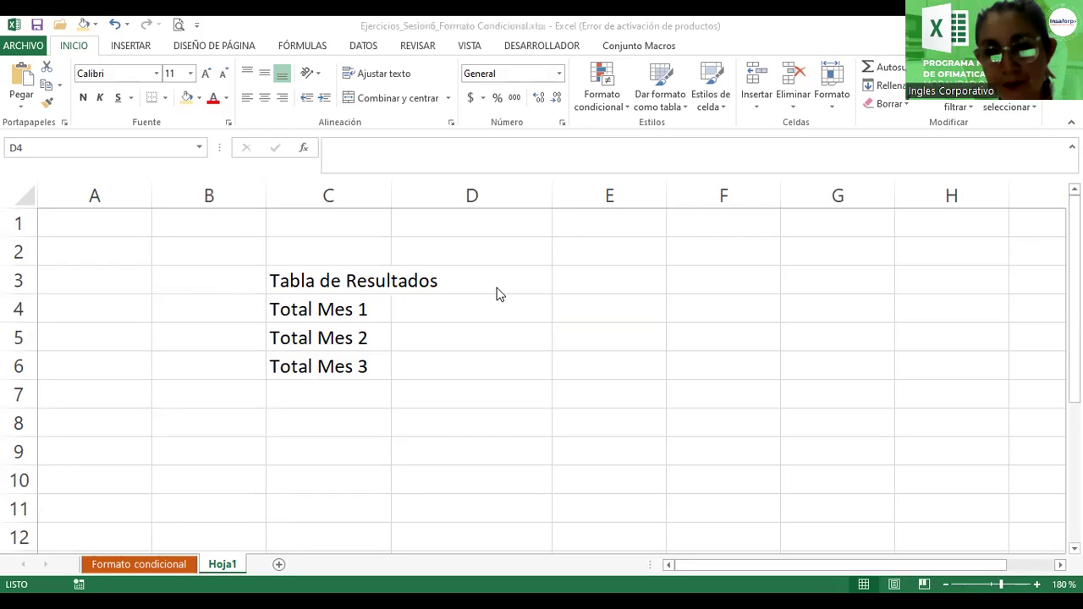
# - Enter =SUMA(MES_1) in D4 so Total Mes 1 shows 22840
pyautogui.click(481, 307)
pyautogui.write('=')
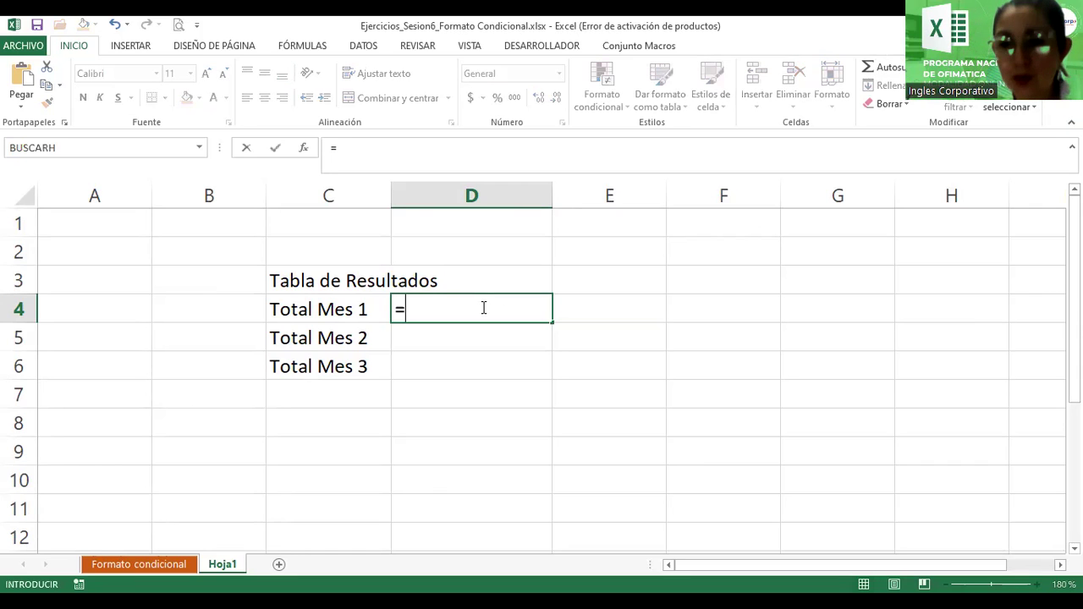
pyautogui.write('s')
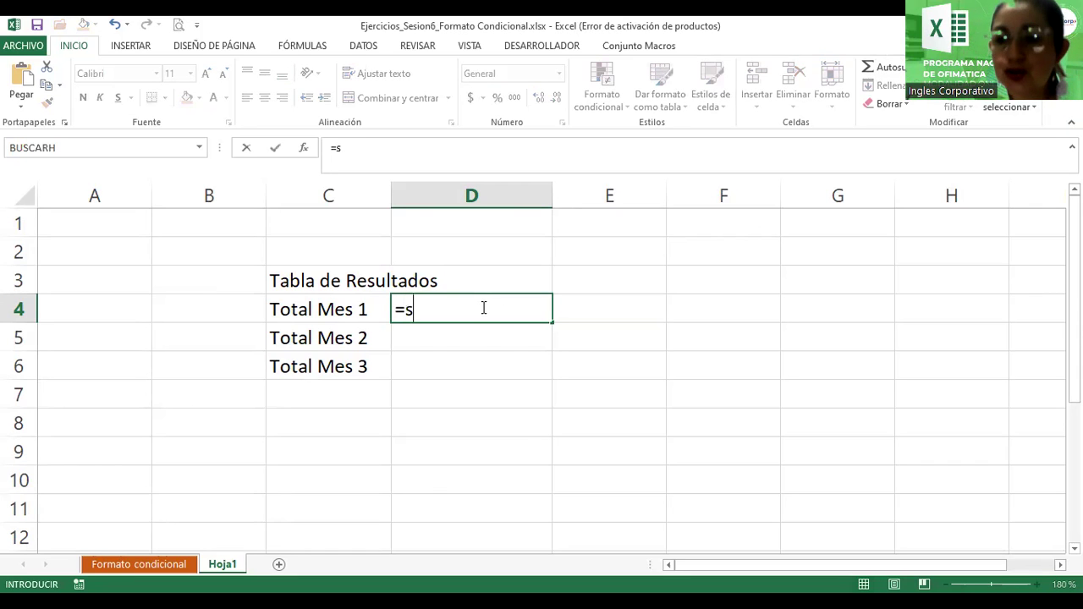
pyautogui.write('uma')
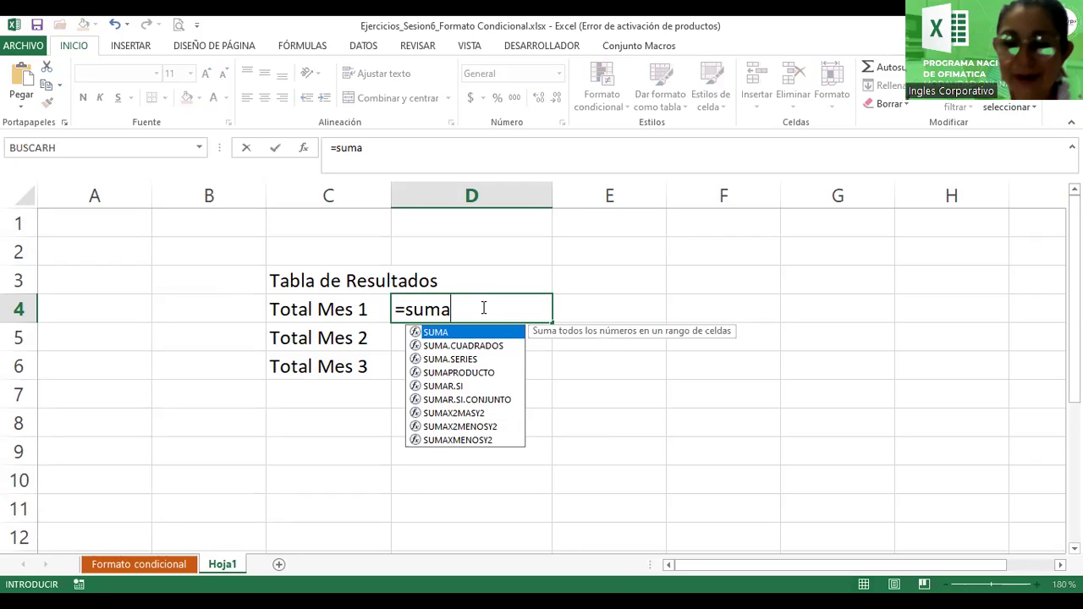
pyautogui.write('(')
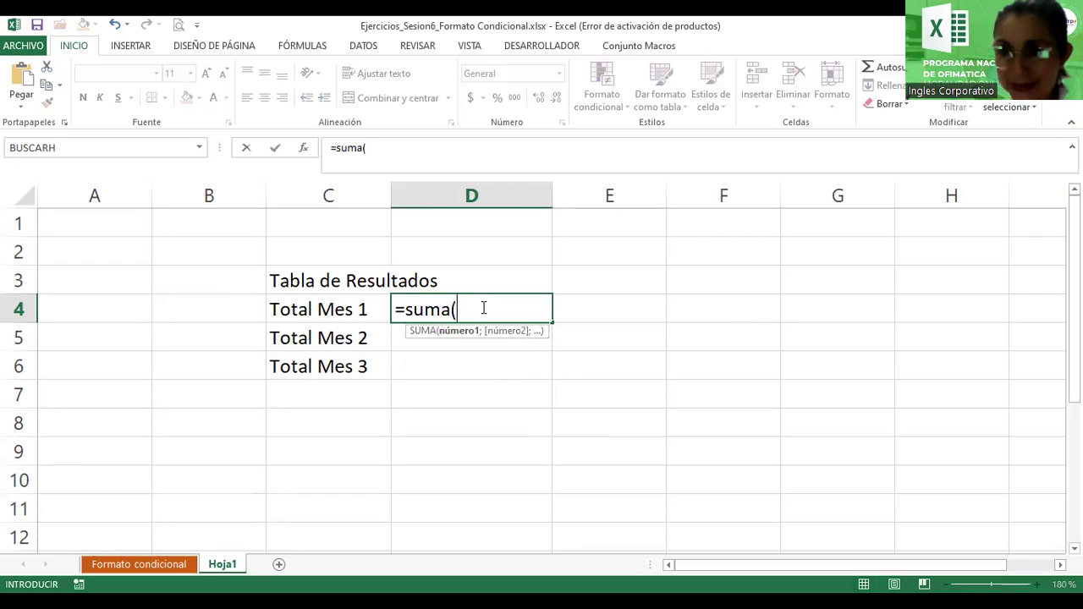
pyautogui.write('mes')
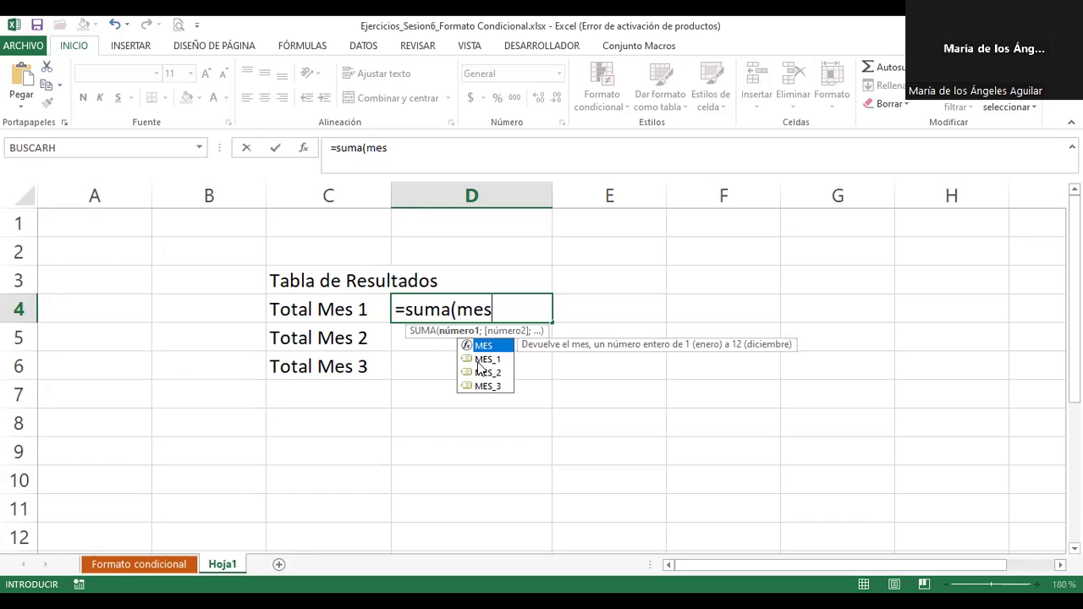
pyautogui.click(478, 361)
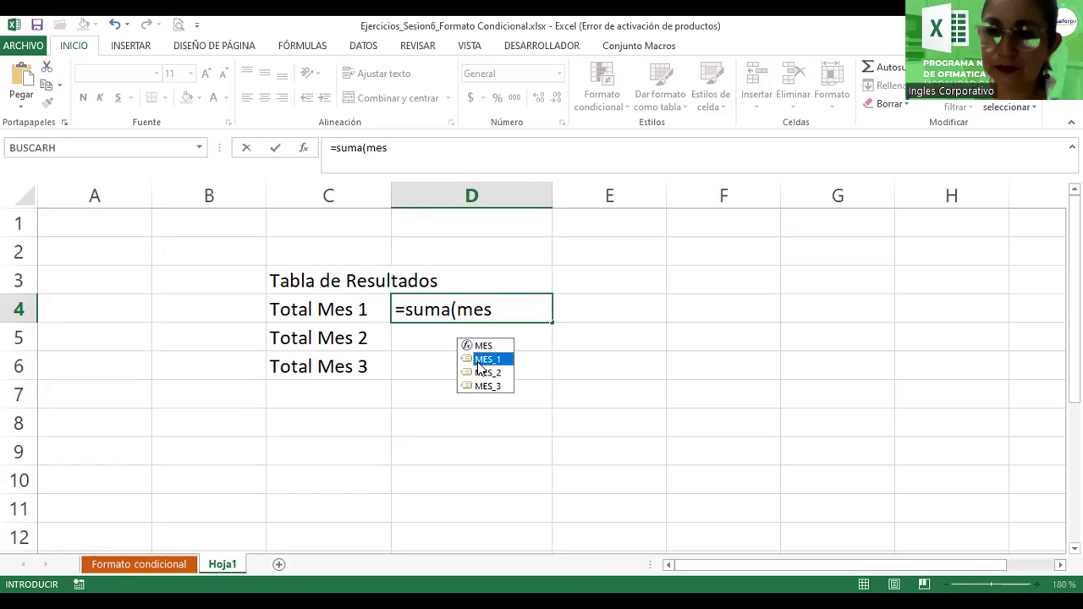
pyautogui.doubleClick(476, 361)
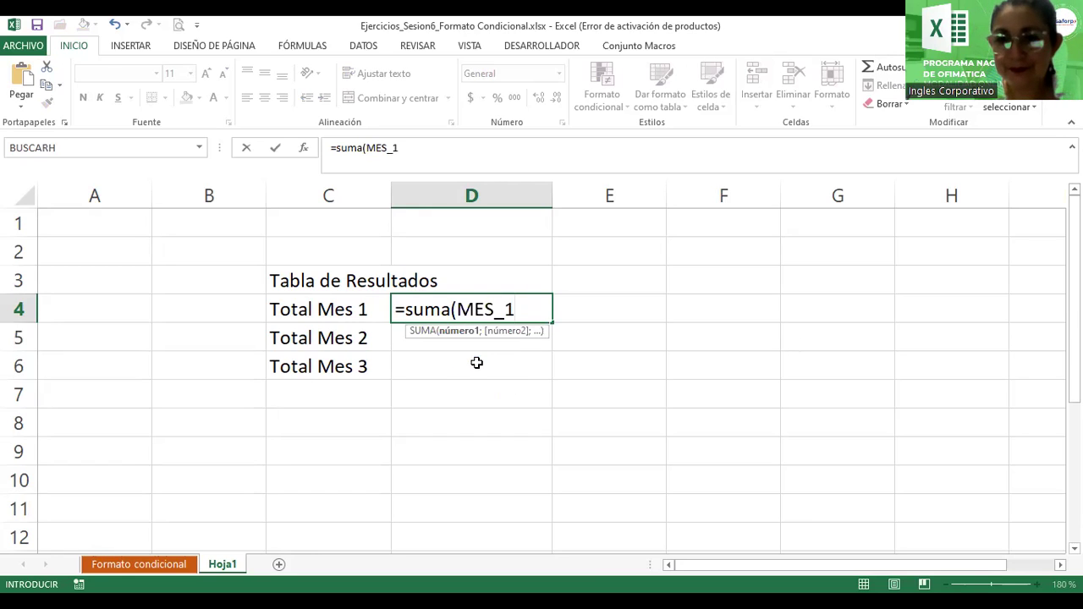
pyautogui.write(')')
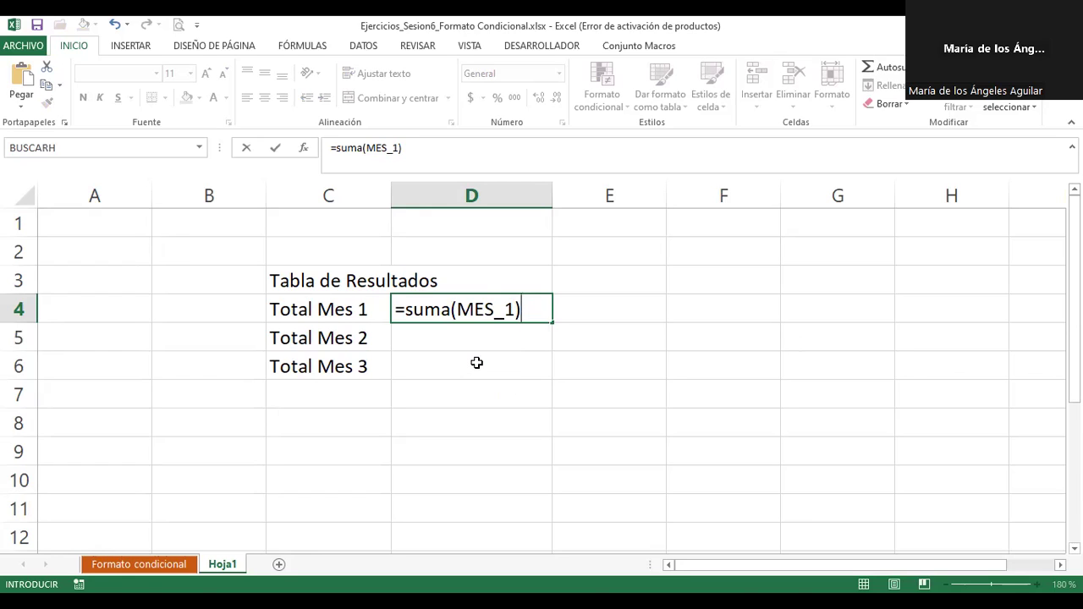
pyautogui.press('Return')
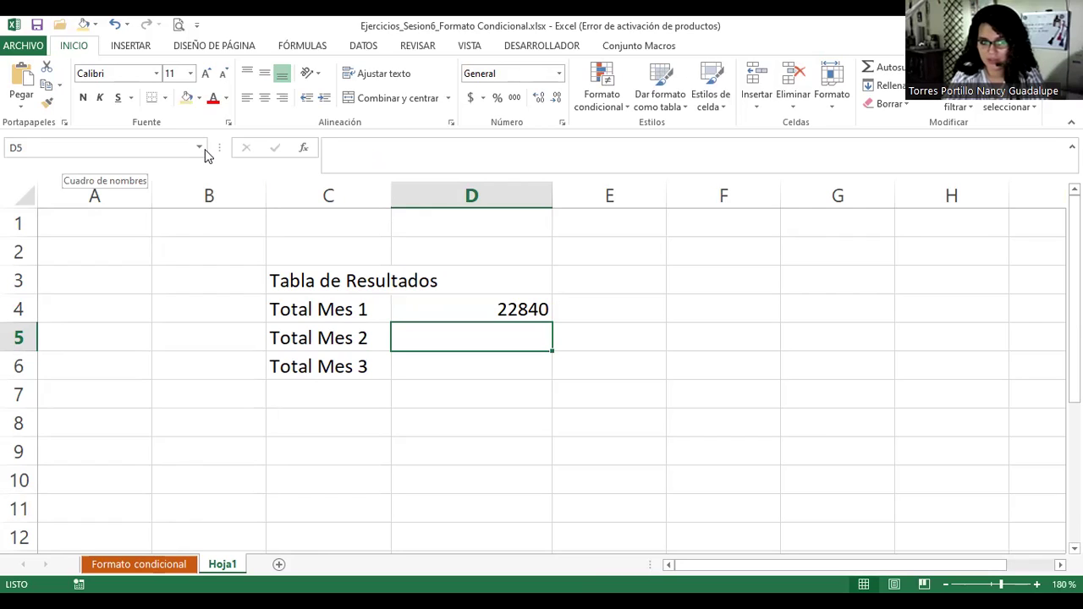
pyautogui.click(202, 149)
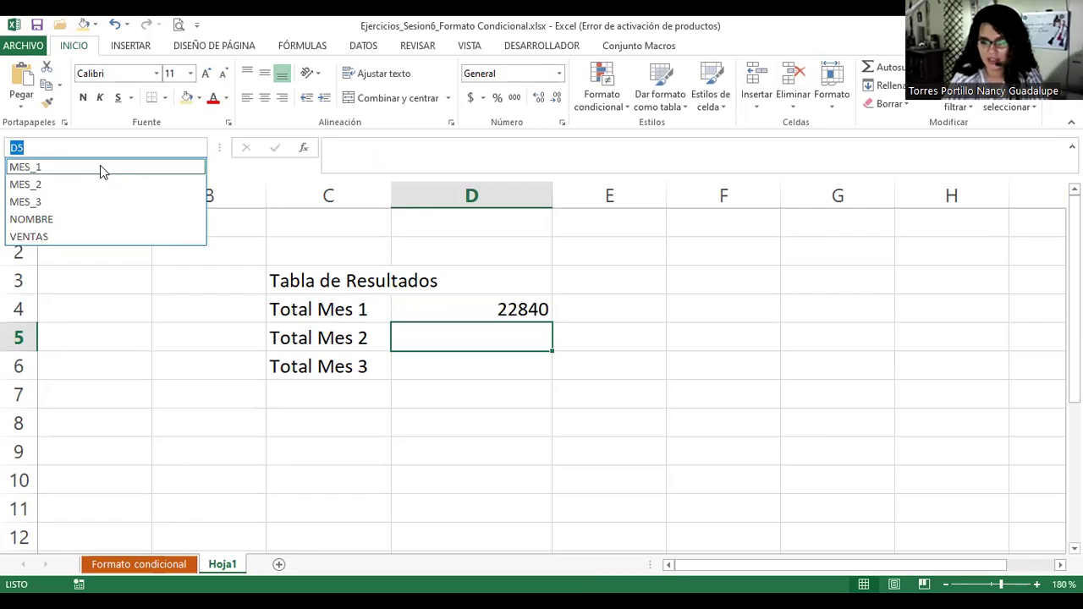
pyautogui.click(99, 168)
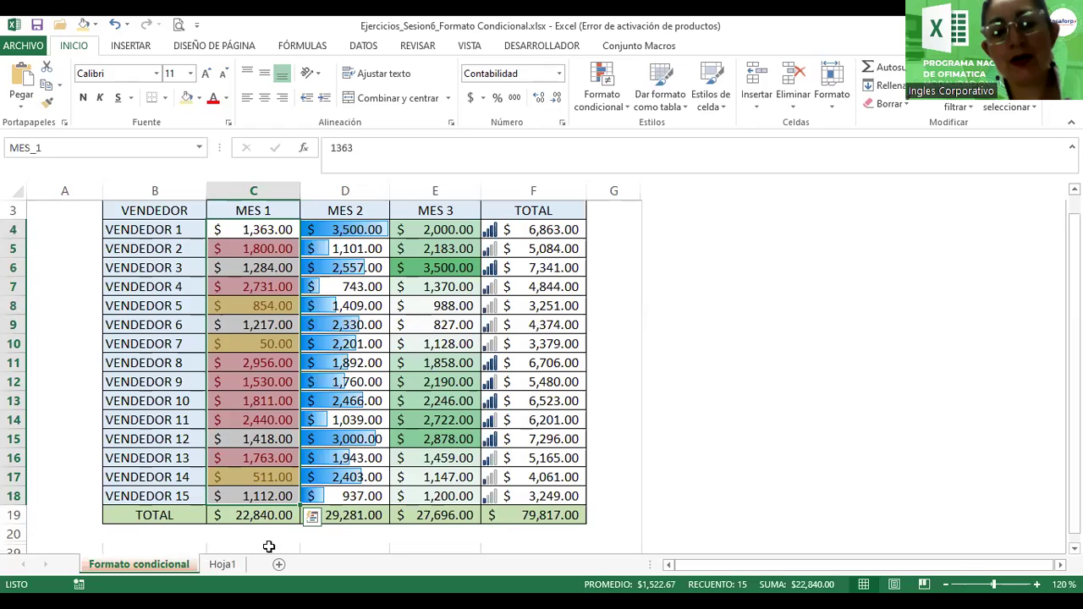
pyautogui.click(220, 565)
pyautogui.click(533, 310)
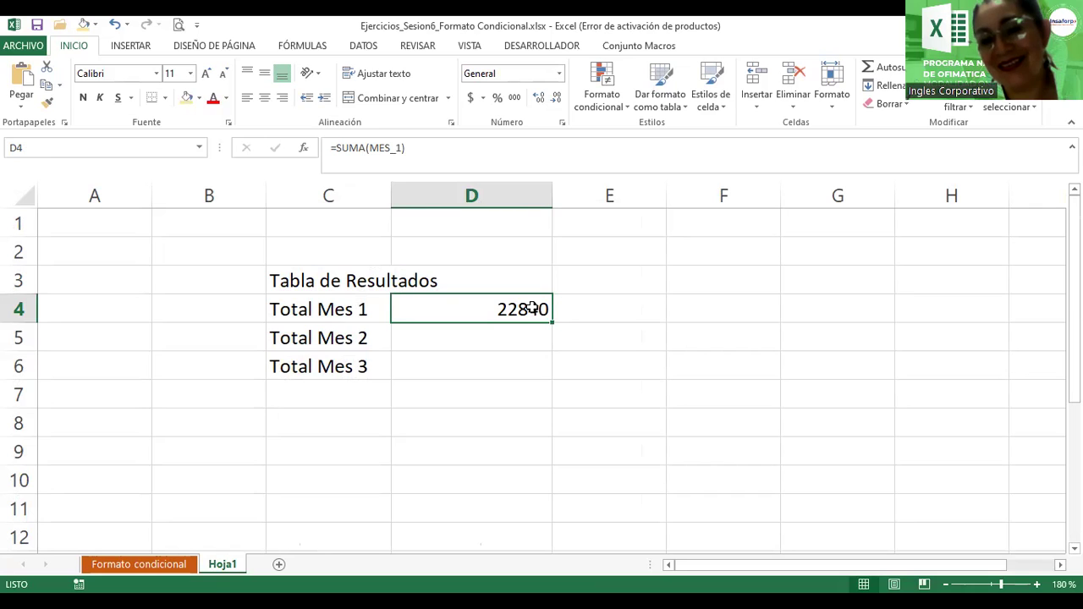
pyautogui.click(140, 565)
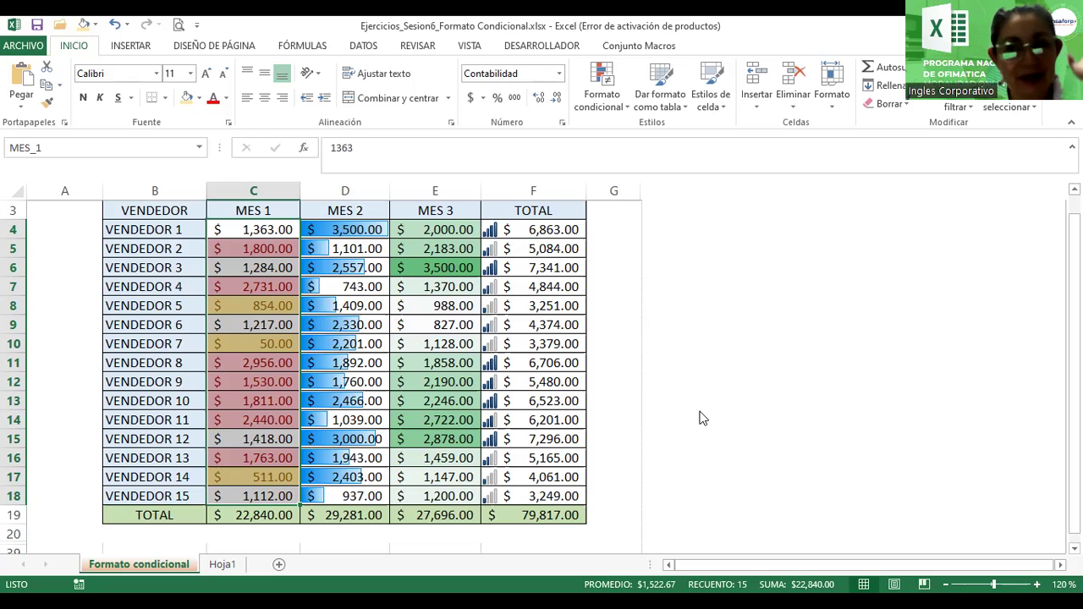
pyautogui.click(223, 564)
# - Enter =SUMA(MES_2) in D5 so Total Mes 2 shows 29281
pyautogui.click(462, 338)
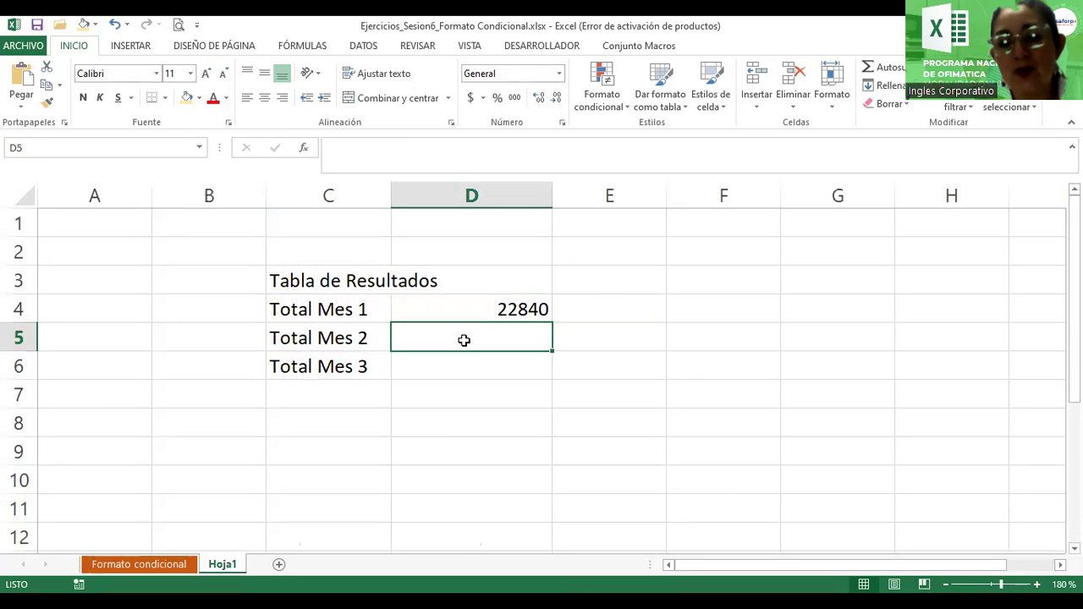
pyautogui.write('=')
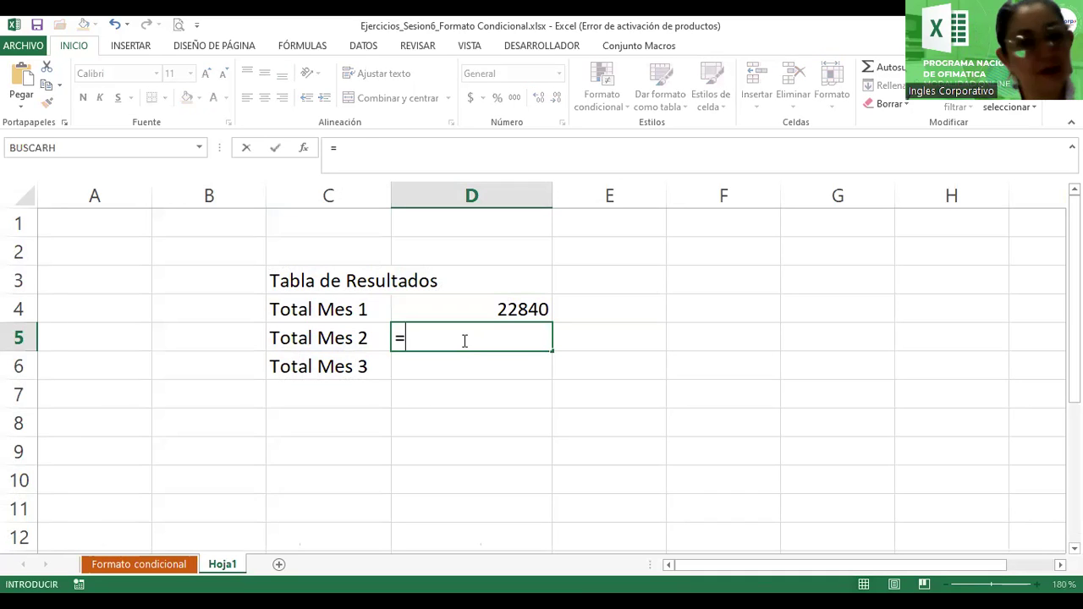
pyautogui.write('suma(')
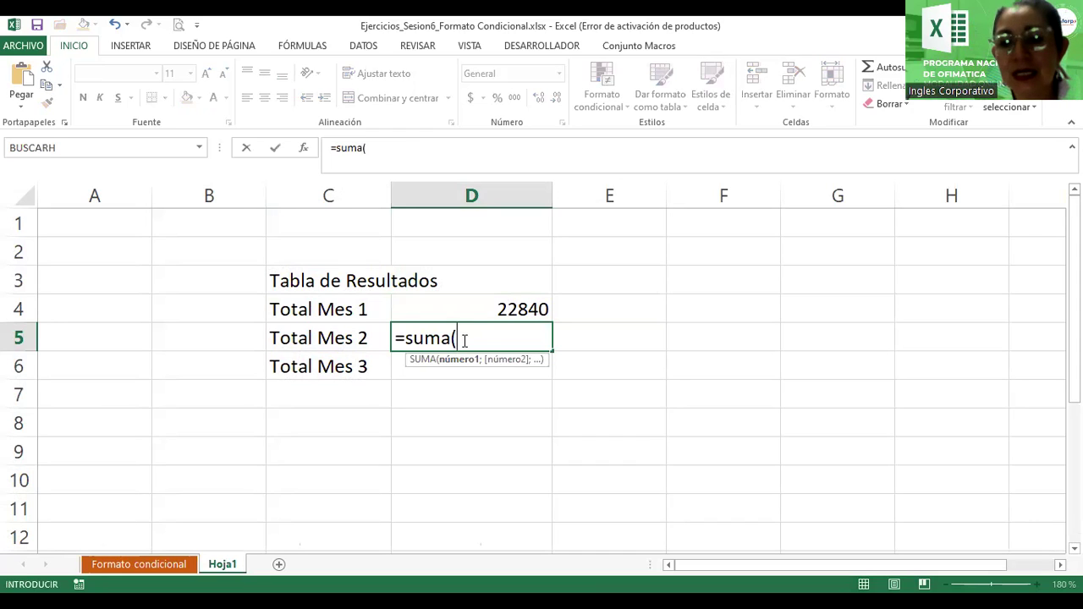
pyautogui.write('mes')
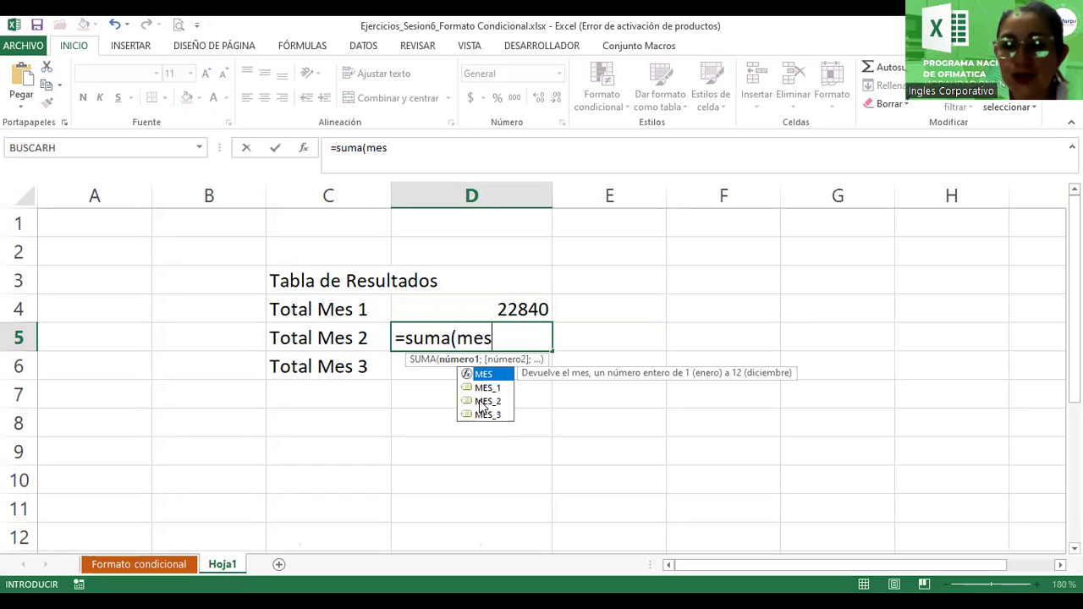
pyautogui.click(480, 403)
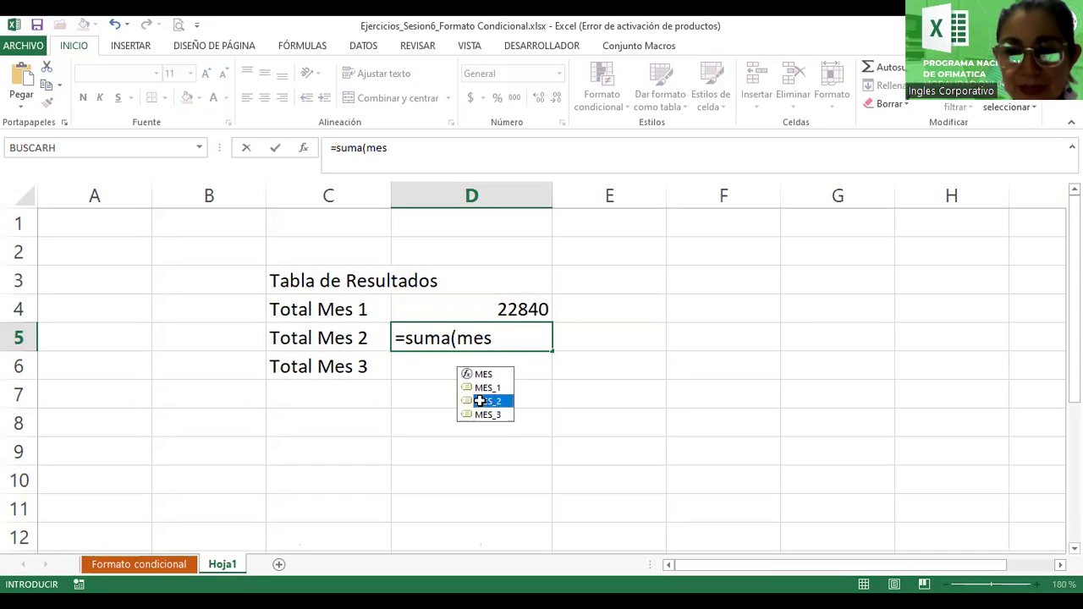
pyautogui.doubleClick(479, 402)
pyautogui.write(')')
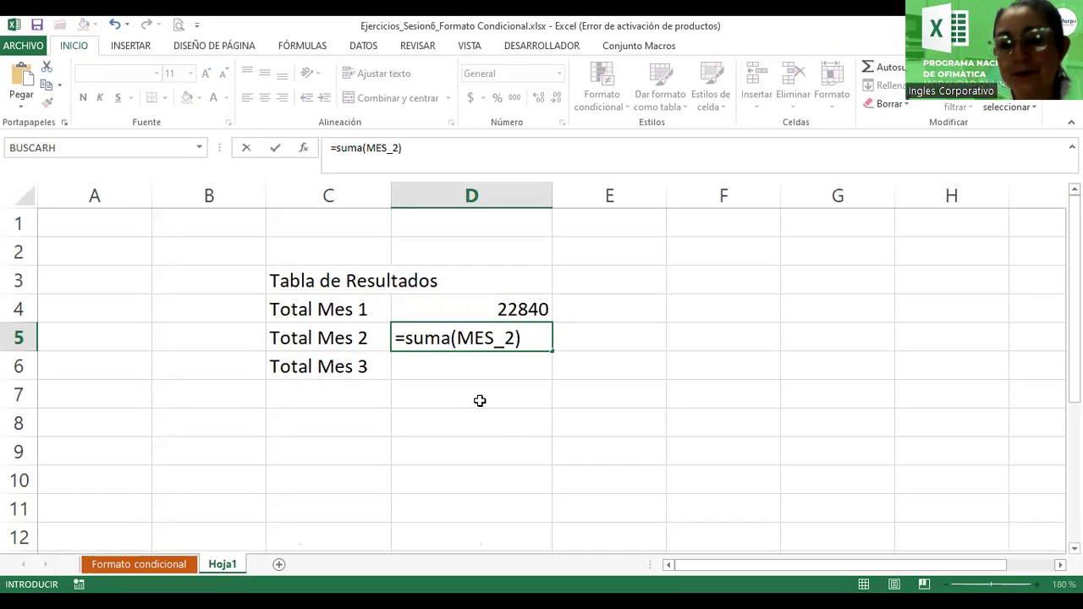
pyautogui.press('Return')
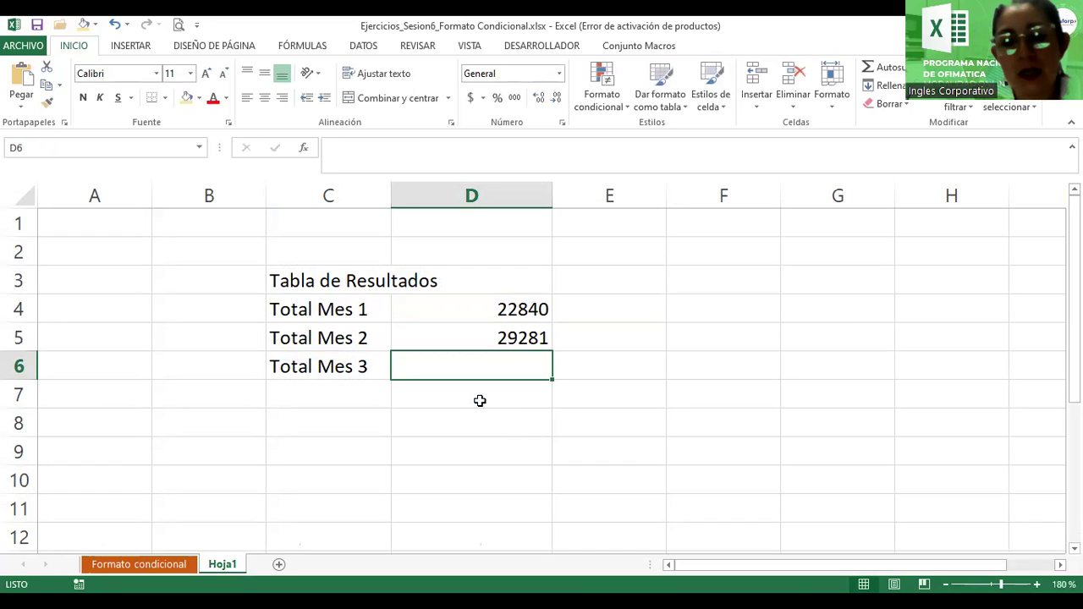
# - Enter =SUMA(MES_3) in D6 so Total Mes 3 shows 27696
pyautogui.keyDown('shift'); pyautogui.click(480, 401); pyautogui.keyUp('shift')
pyautogui.write('=')
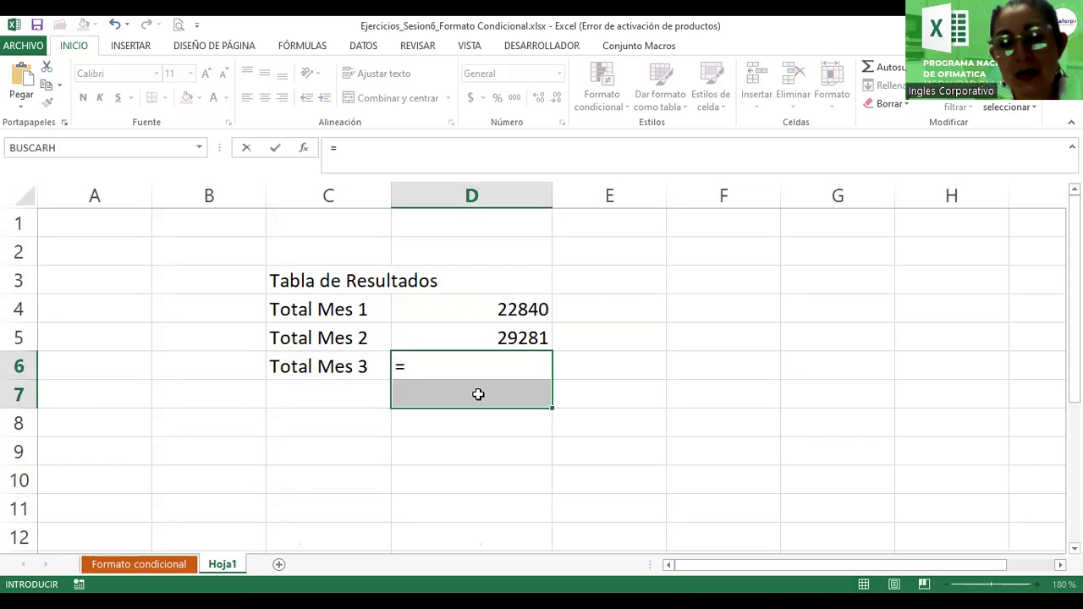
pyautogui.write('suma(')
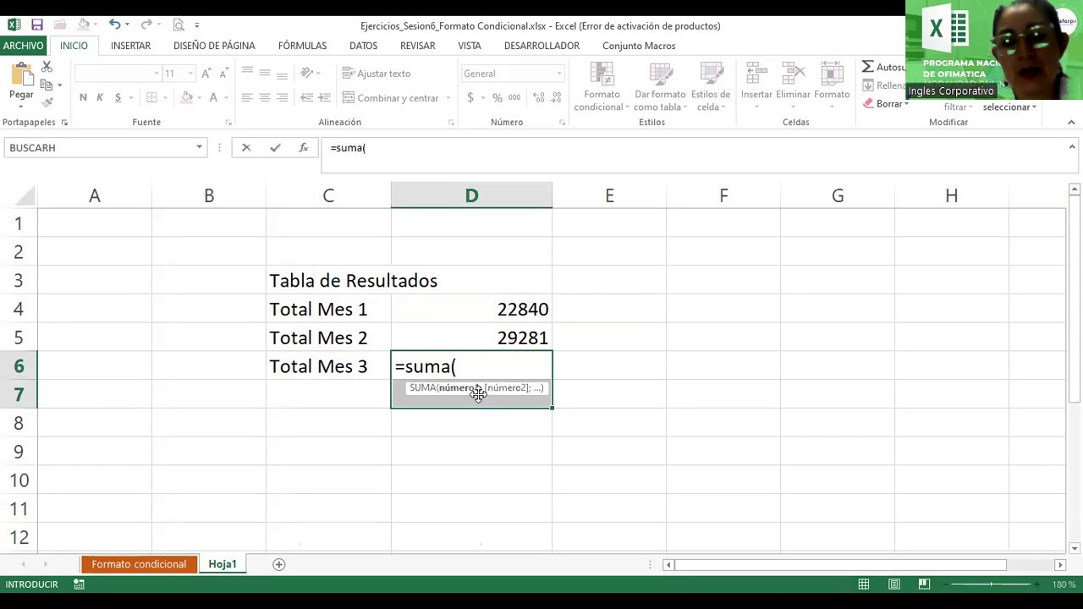
pyautogui.write('mes')
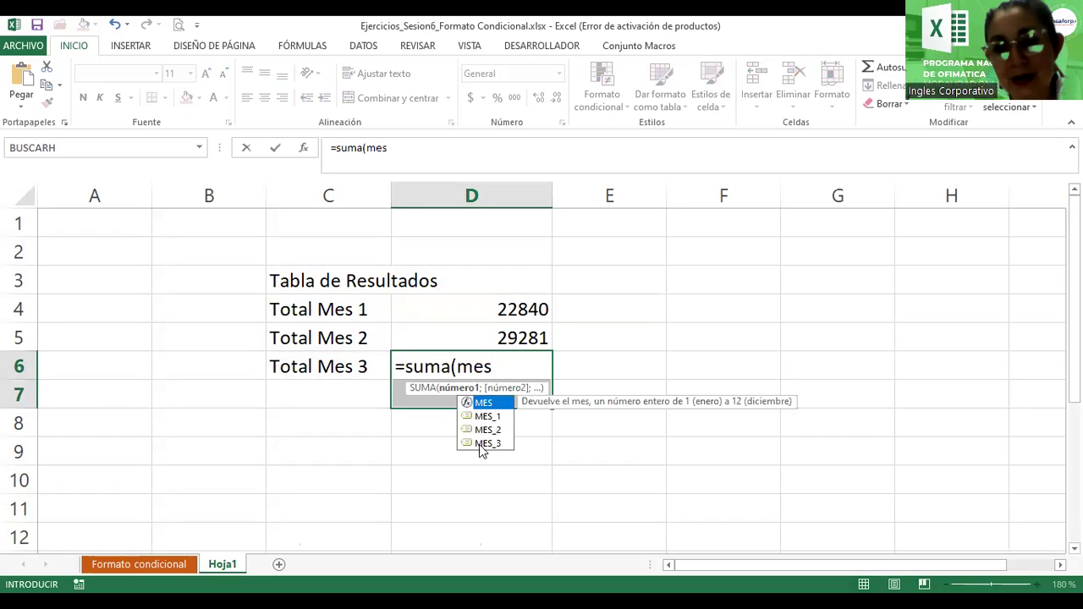
pyautogui.doubleClick(479, 444)
pyautogui.write(')')
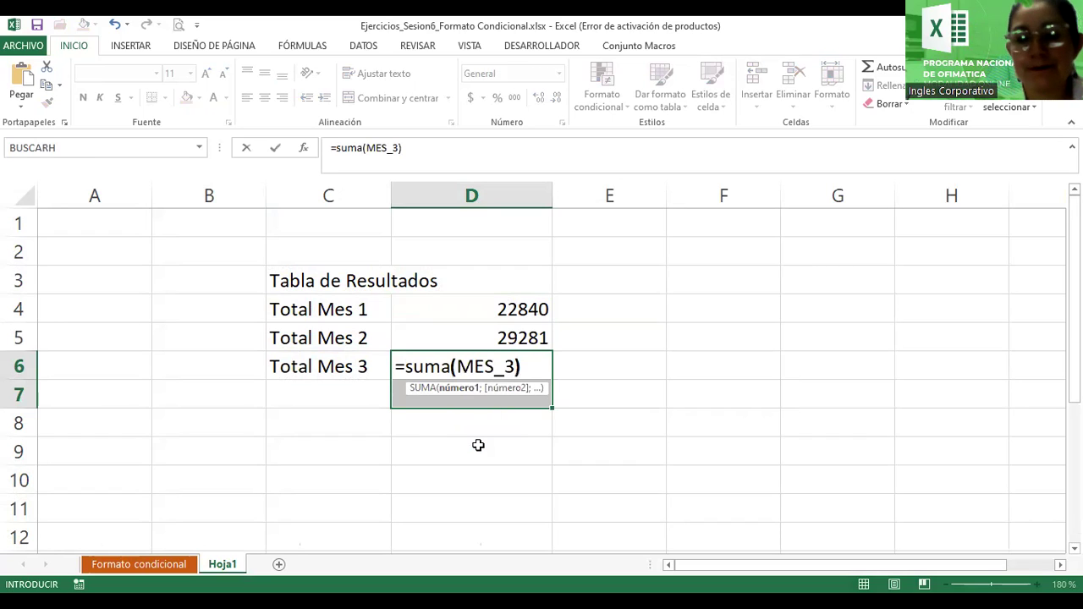
pyautogui.press('Return')
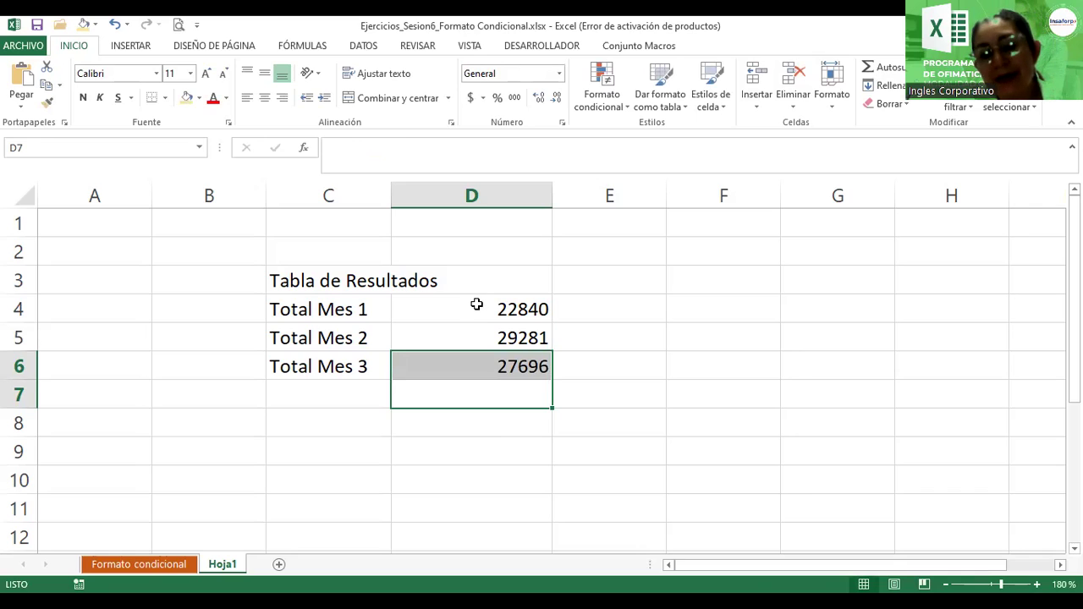
# - Give D4:D6 accounting format and make the C3:D3 title merged, centred, bold and 14 pt
pyautogui.moveTo(476, 304); pyautogui.dragTo(477, 364)
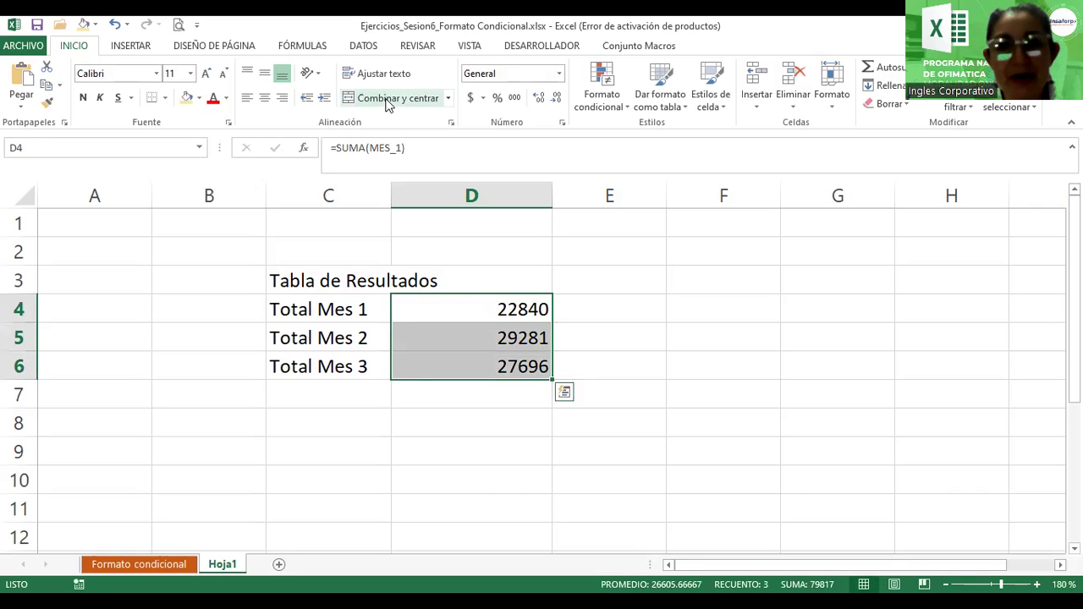
pyautogui.click(471, 98)
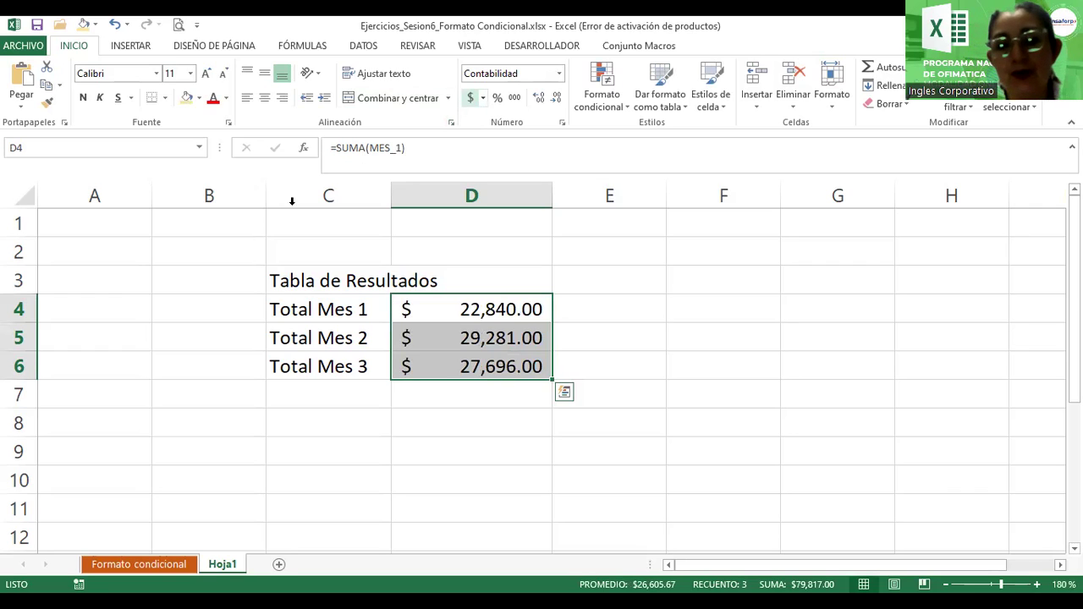
pyautogui.click(336, 280)
pyautogui.moveTo(337, 280); pyautogui.dragTo(460, 291)
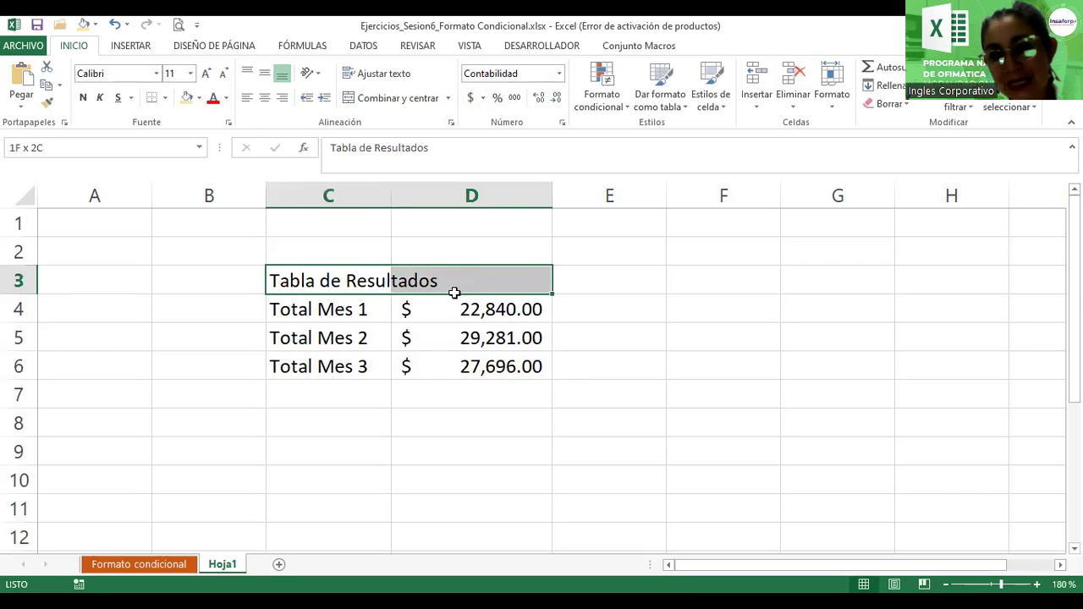
pyautogui.moveTo(343, 279); pyautogui.dragTo(455, 278)
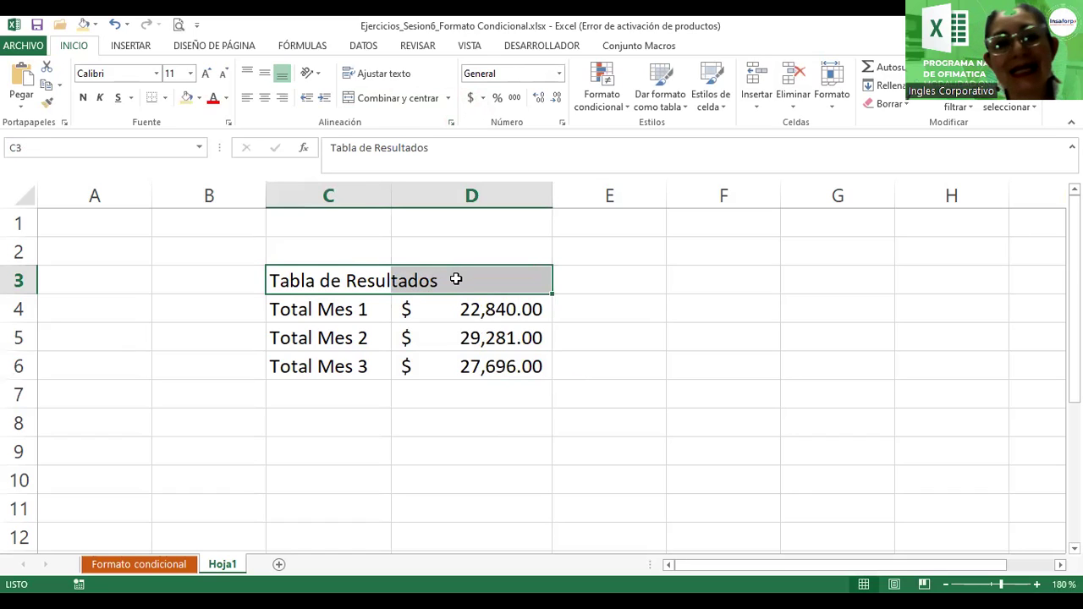
pyautogui.click(376, 98)
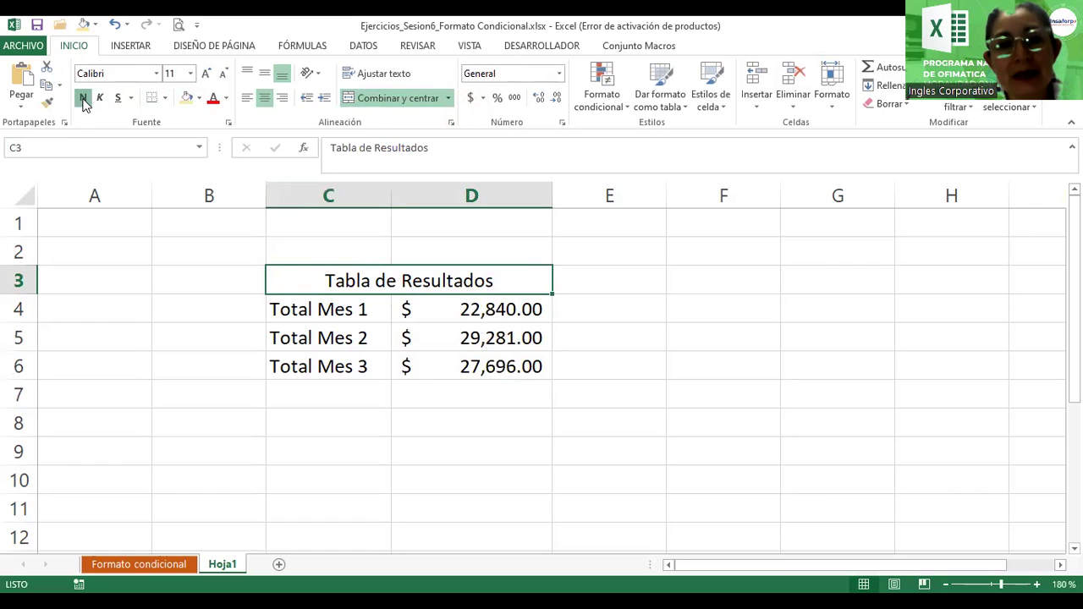
pyautogui.click(83, 98)
pyautogui.click(206, 76)
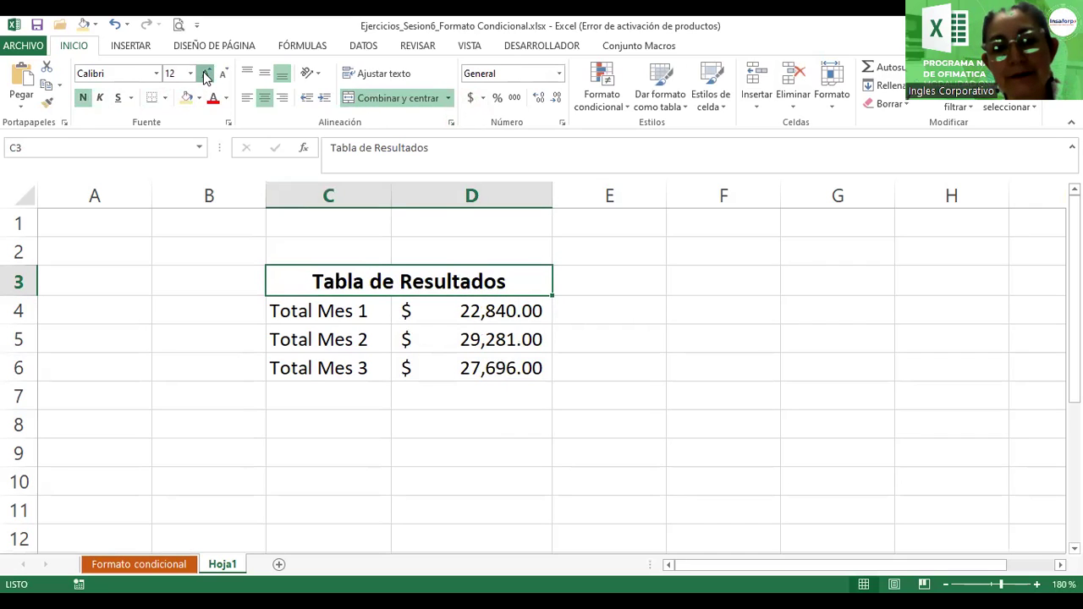
pyautogui.click(207, 75)
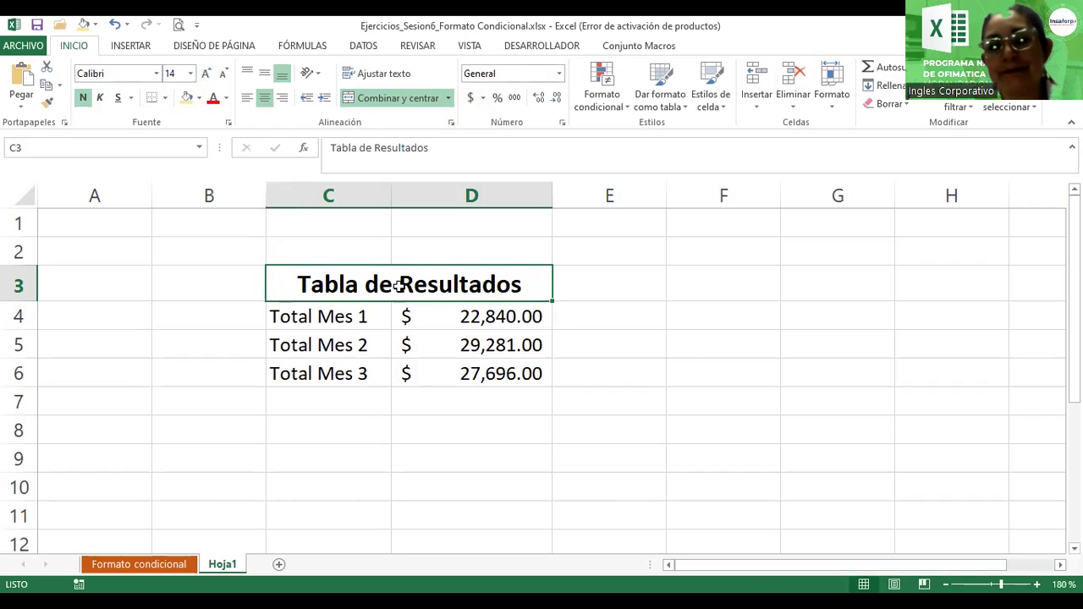
# - Put a thick box border around C3:D6 and fill the title cell gold
pyautogui.moveTo(398, 286); pyautogui.dragTo(394, 372)
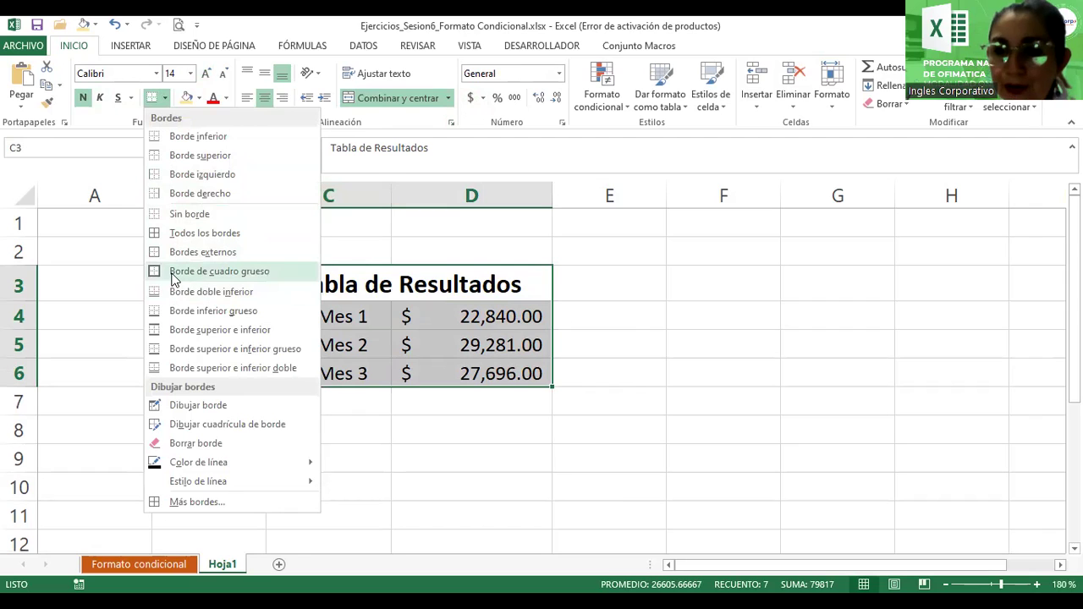
pyautogui.click(219, 271)
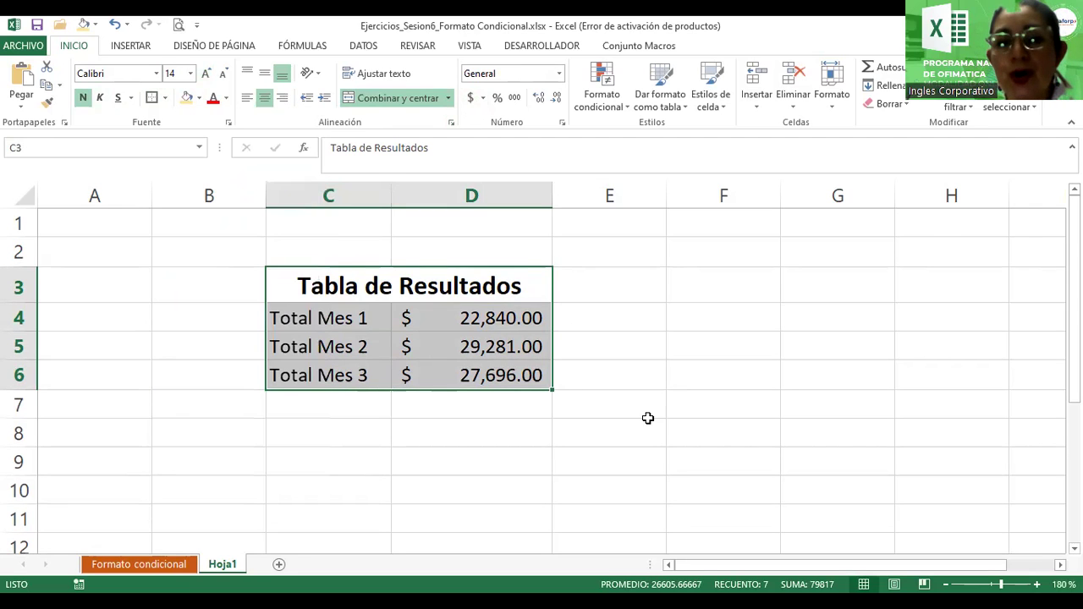
pyautogui.click(723, 314)
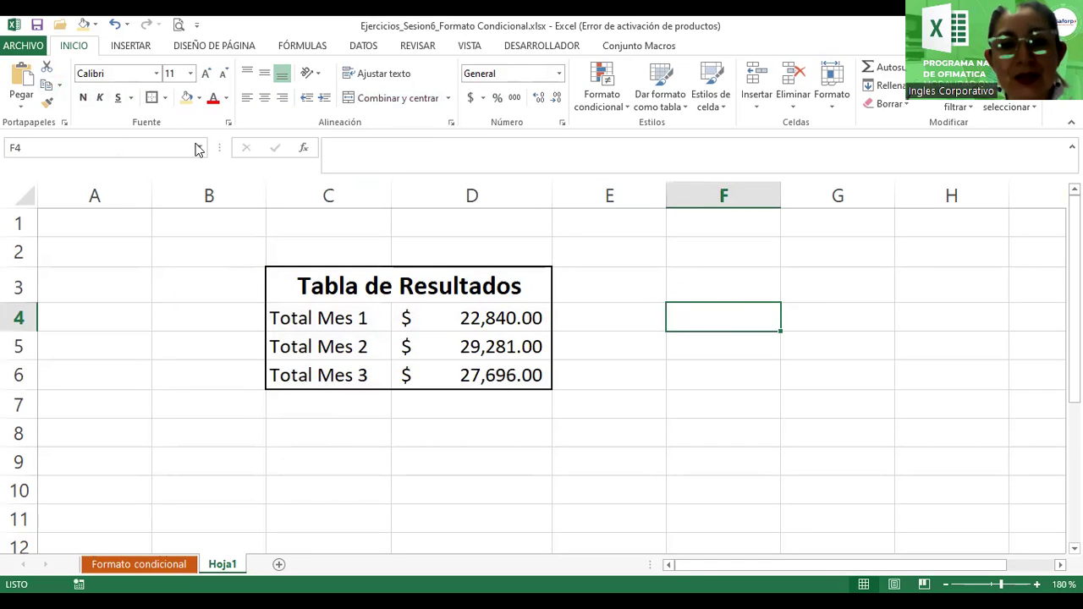
pyautogui.click(320, 289)
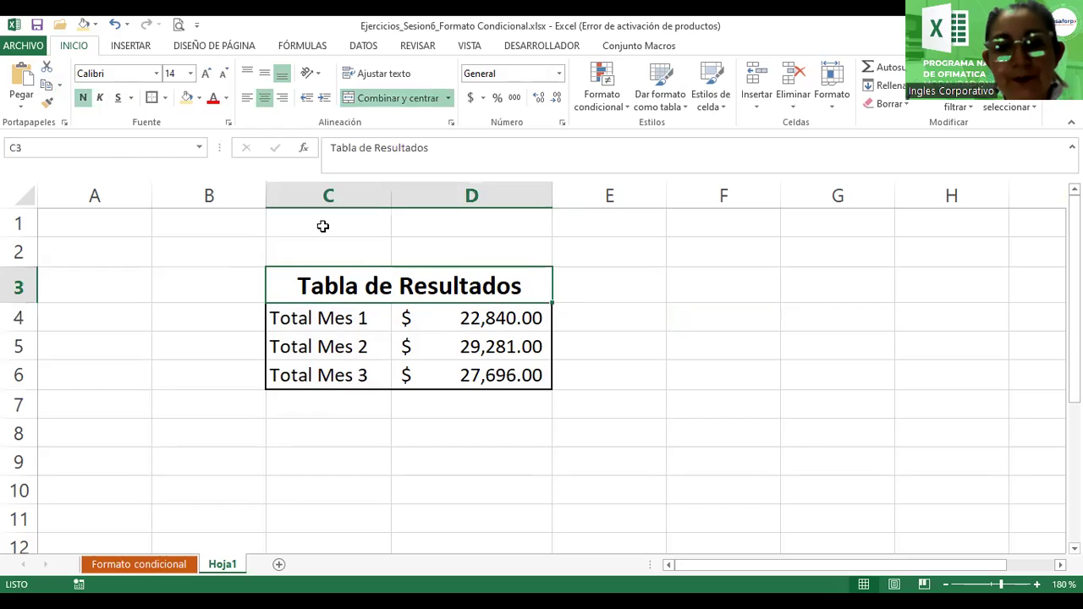
pyautogui.click(199, 98)
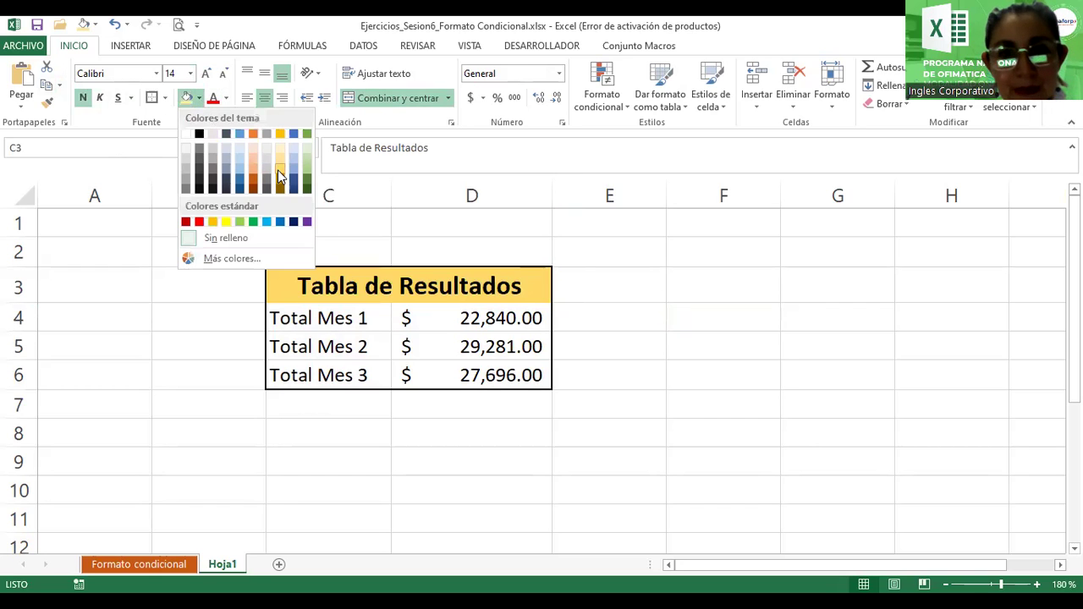
pyautogui.click(278, 167)
pyautogui.click(670, 308)
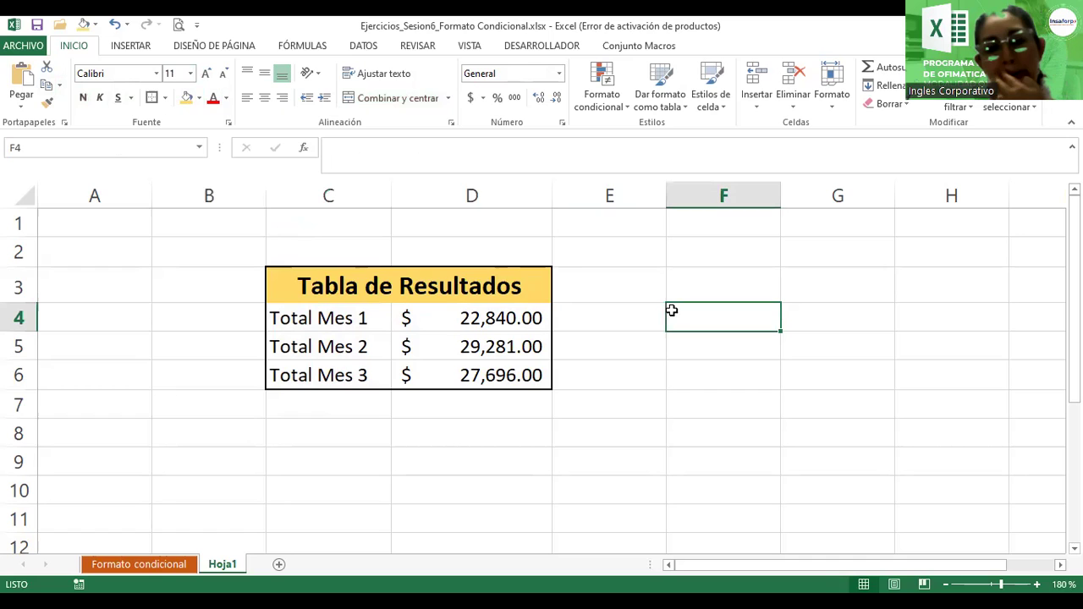
pyautogui.click(138, 49)
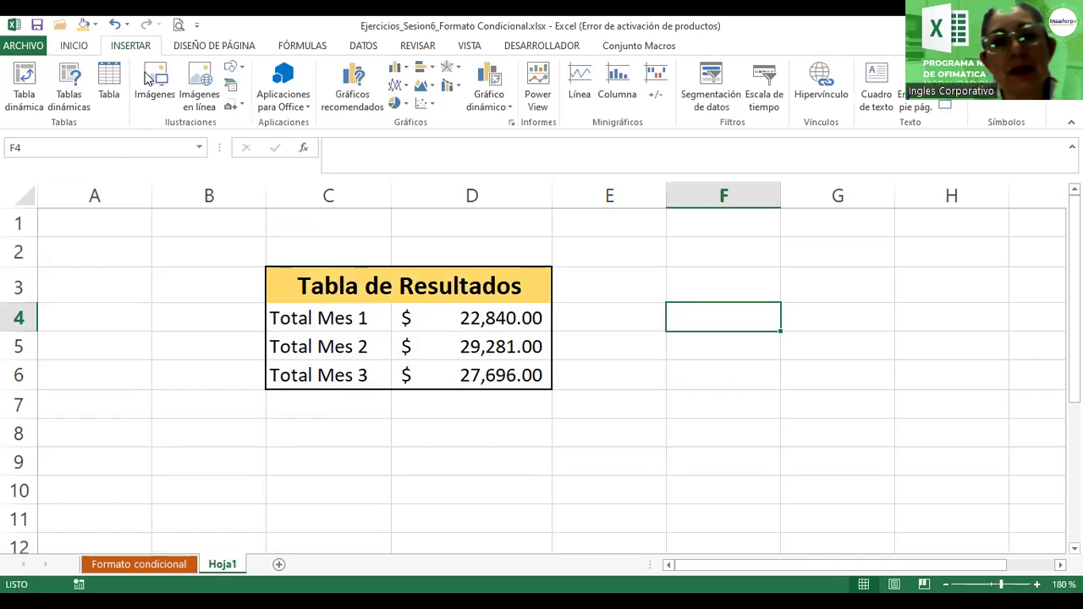
# - Draw a curved left-pointing arrow right of the table, curving from the title to Total Mes 3
pyautogui.click(237, 68)
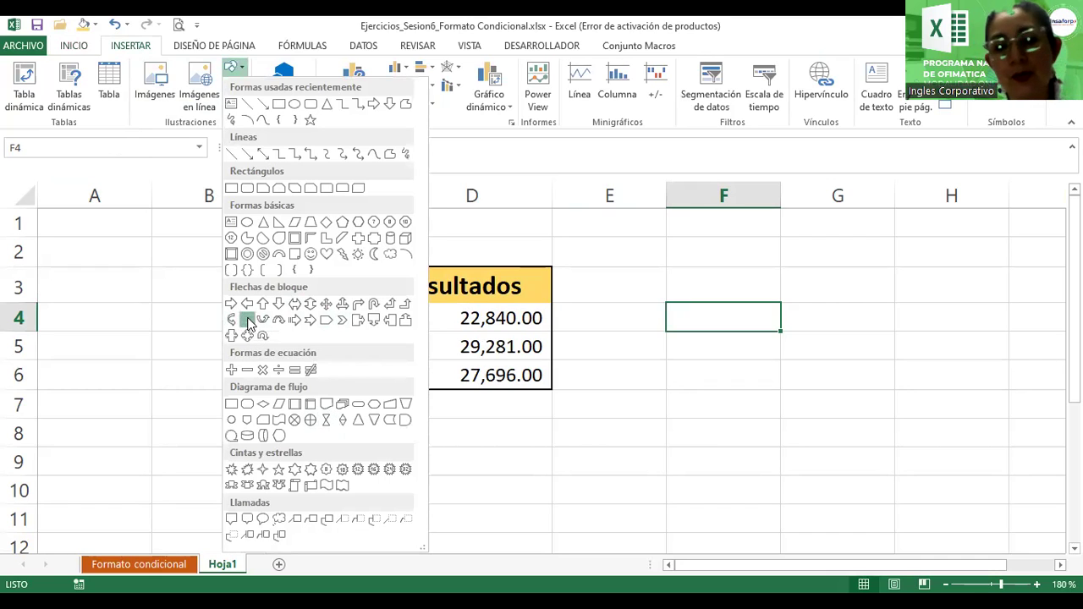
pyautogui.click(247, 320)
pyautogui.moveTo(622, 270); pyautogui.dragTo(678, 392)
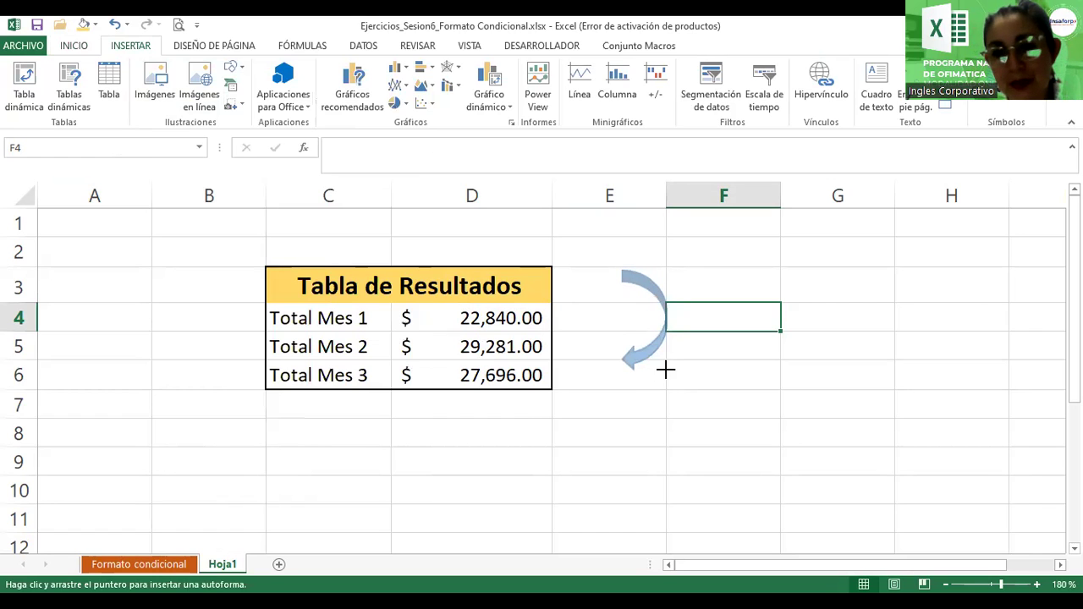
pyautogui.moveTo(656, 372); pyautogui.dragTo(616, 369)
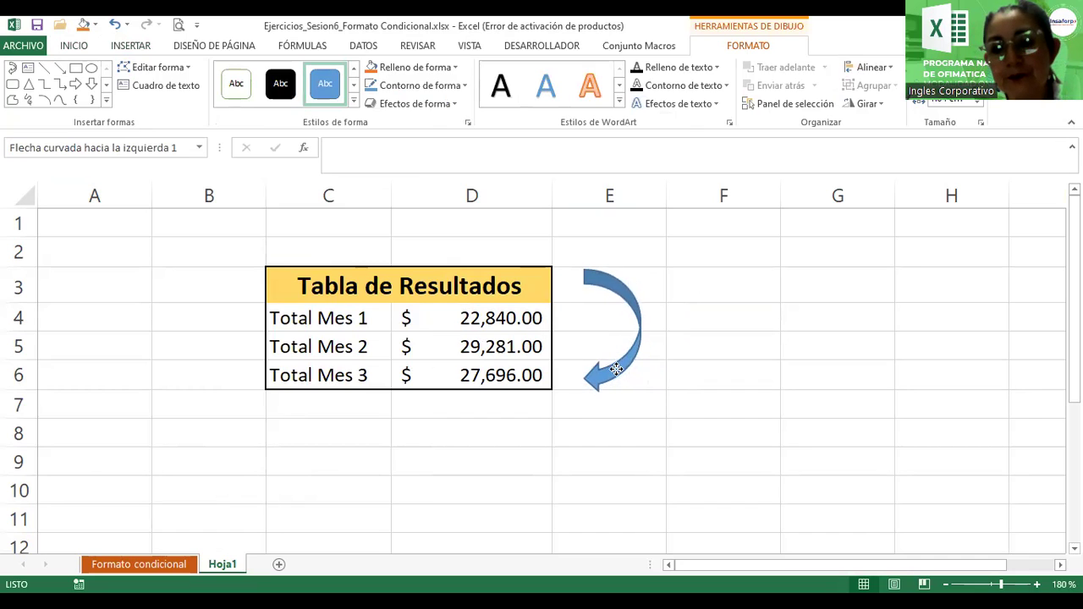
pyautogui.moveTo(640, 329); pyautogui.dragTo(618, 358)
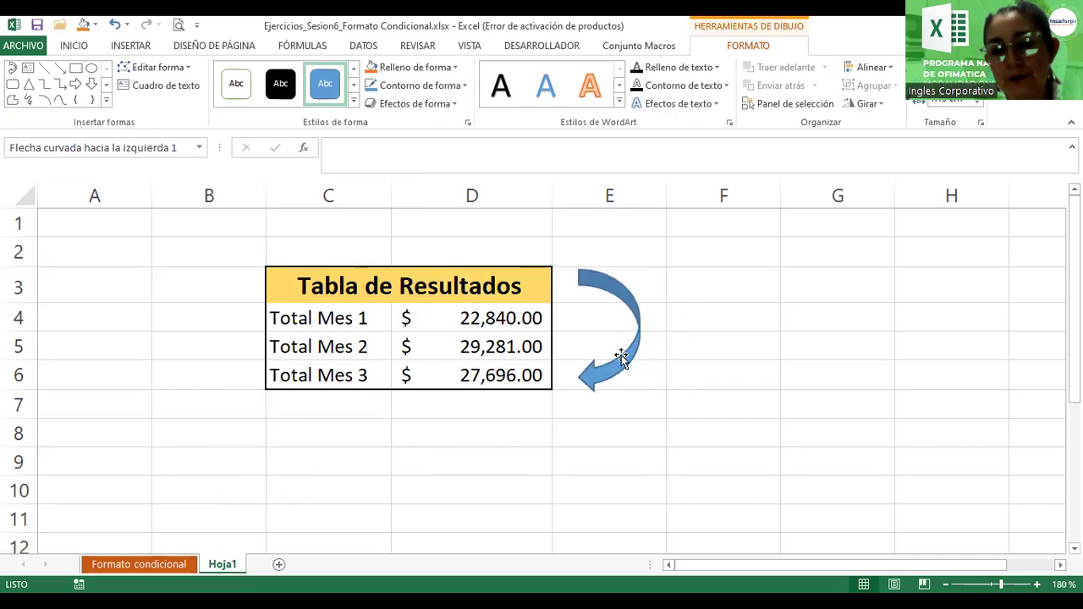
# - Give the curved arrow an orange glow effect
pyautogui.click(455, 104)
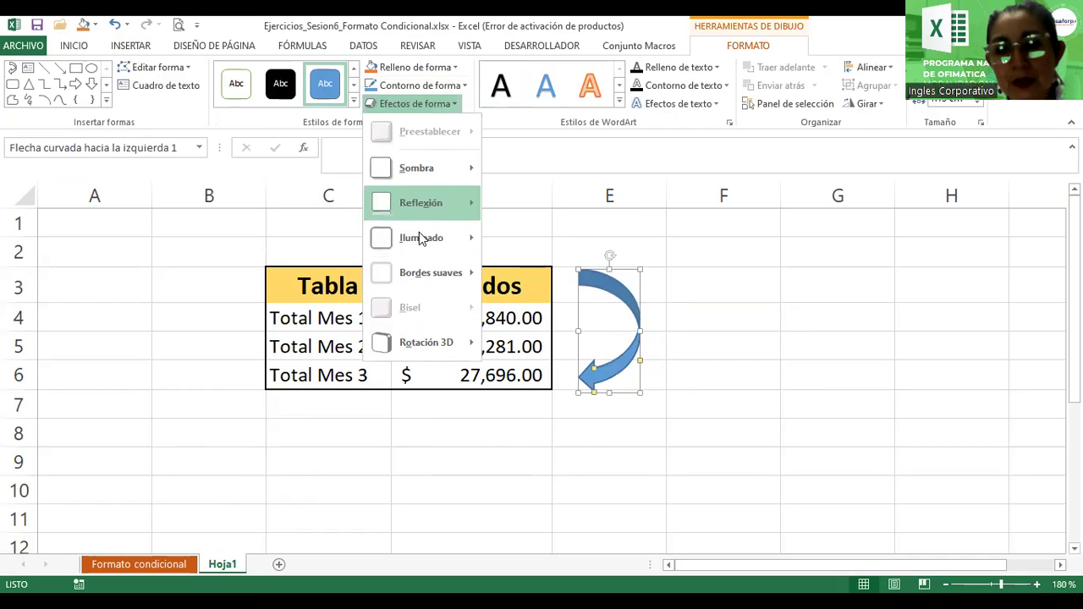
pyautogui.moveTo(421, 239)
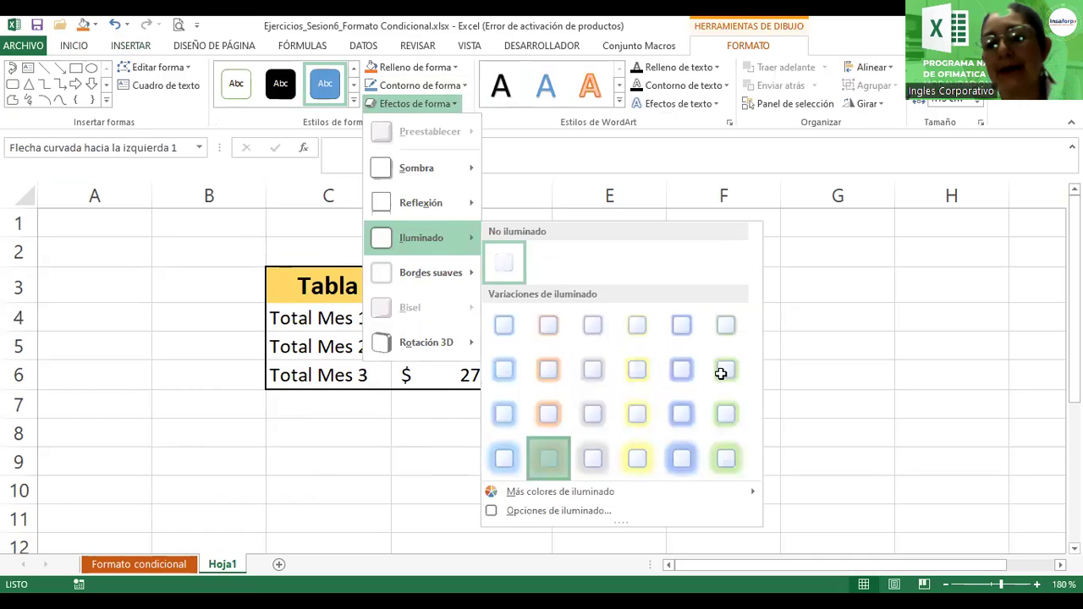
pyautogui.click(721, 370)
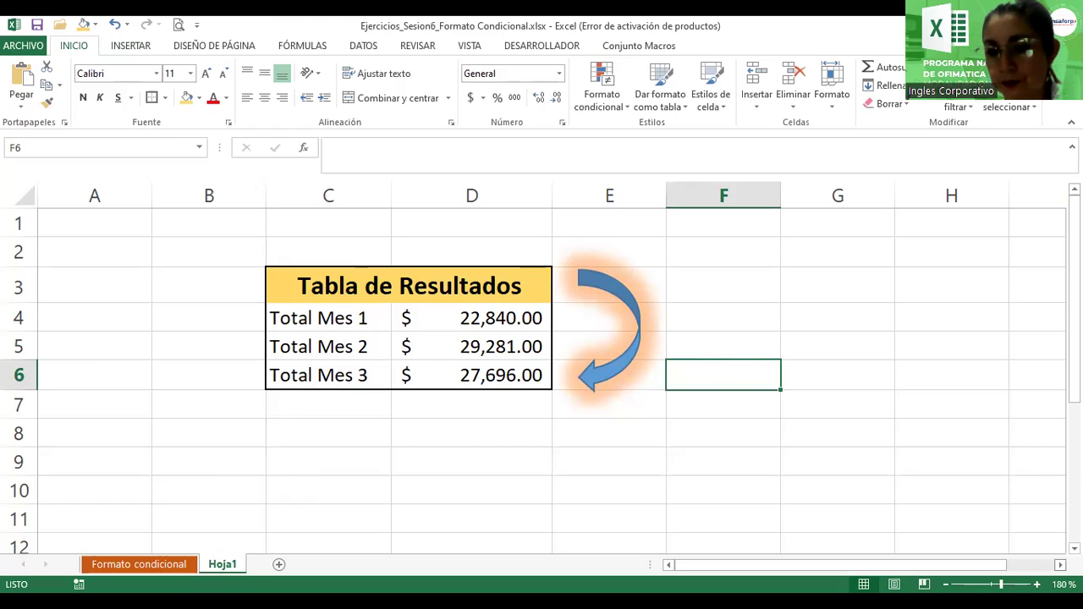
# - Copy the merged 'Tabla de Resultados' title into G3
pyautogui.click(1060, 565)
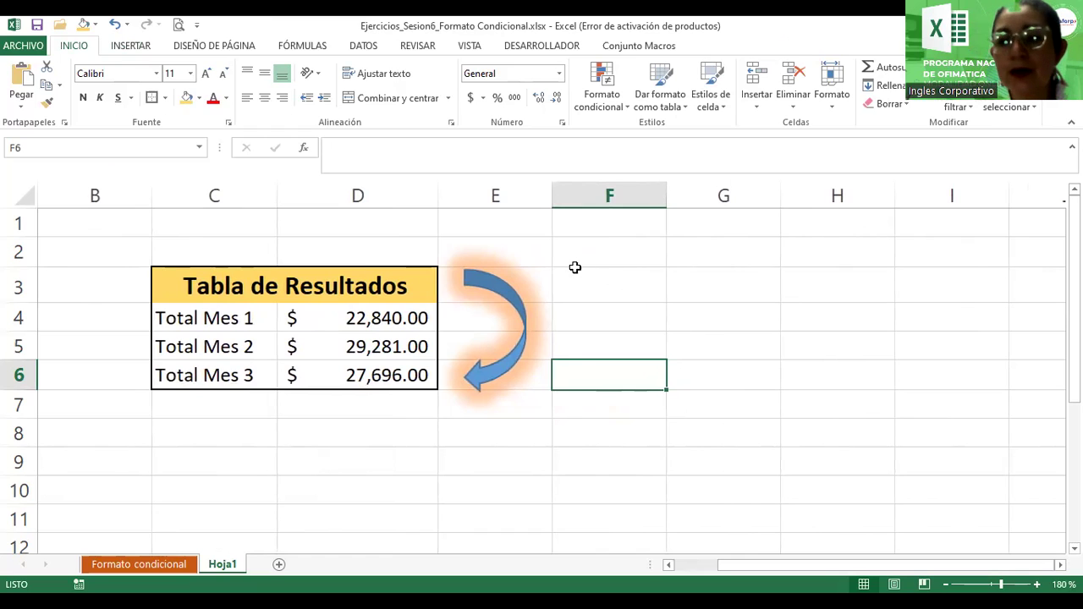
pyautogui.click(313, 286)
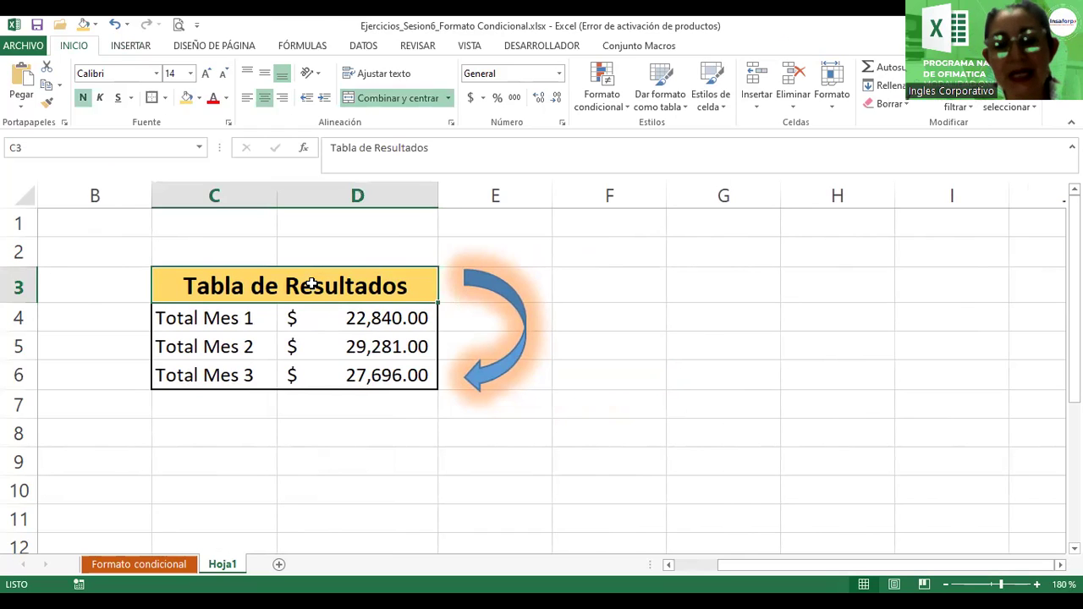
pyautogui.hotkey('ctrl', 'c')
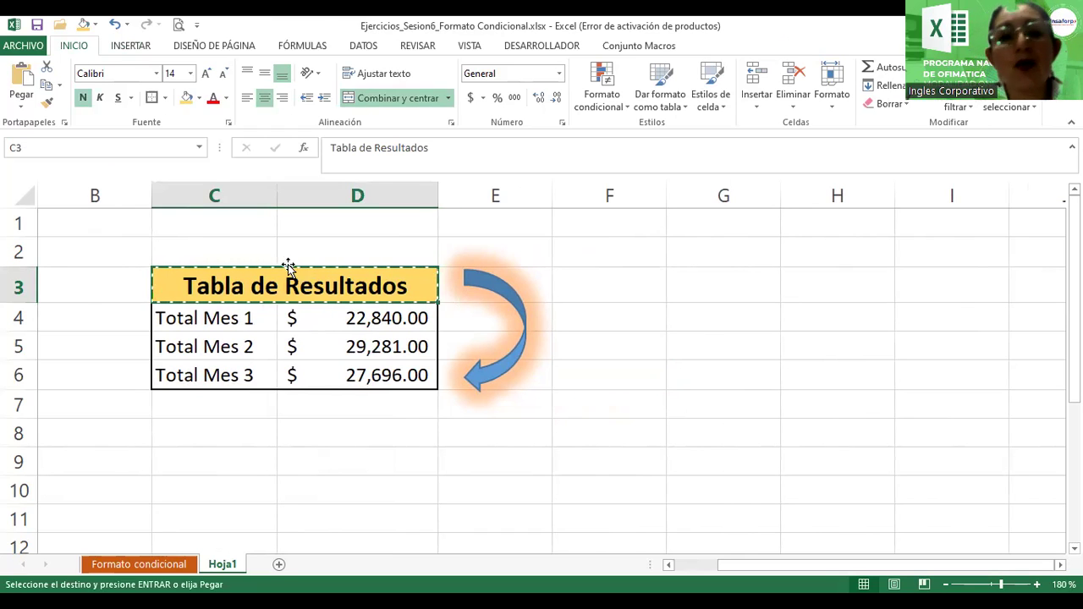
pyautogui.click(685, 291)
pyautogui.press('Return')
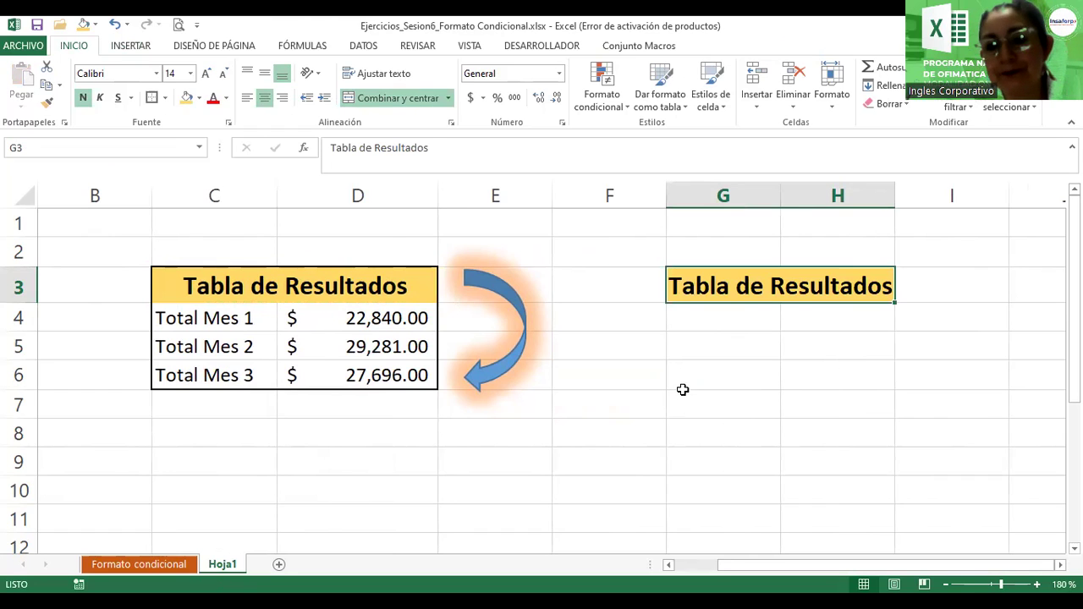
pyautogui.click(387, 292)
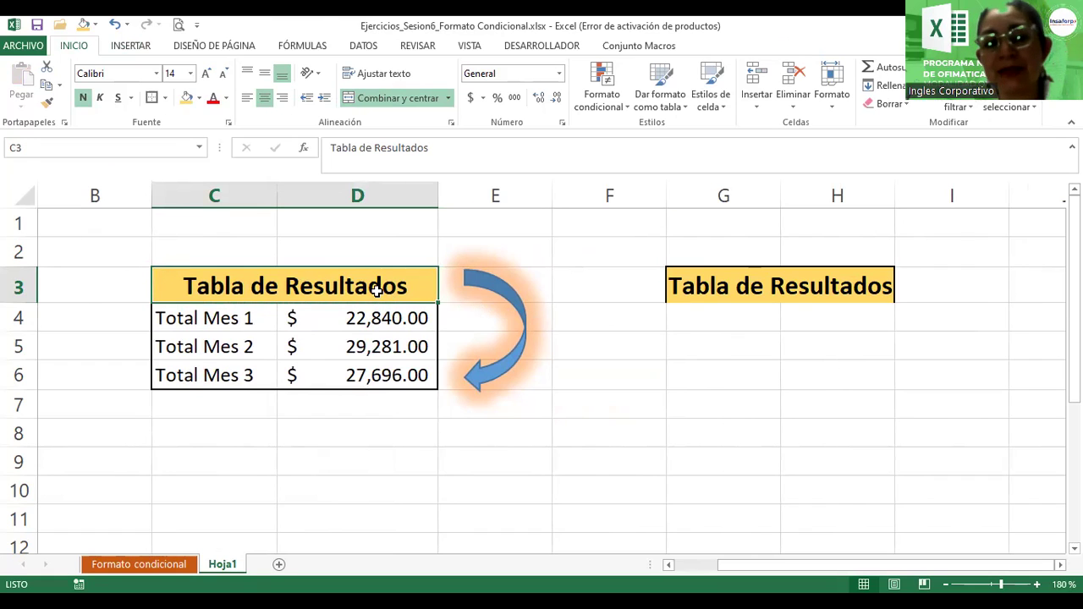
# - Enter 'Promedio Mes 1', 'Promedio Mes 2' and 'Promedio Mes 3' in G4:G6
pyautogui.click(704, 322)
pyautogui.write('Promedio Mes 1')
pyautogui.press('Return')
pyautogui.write('Pr')
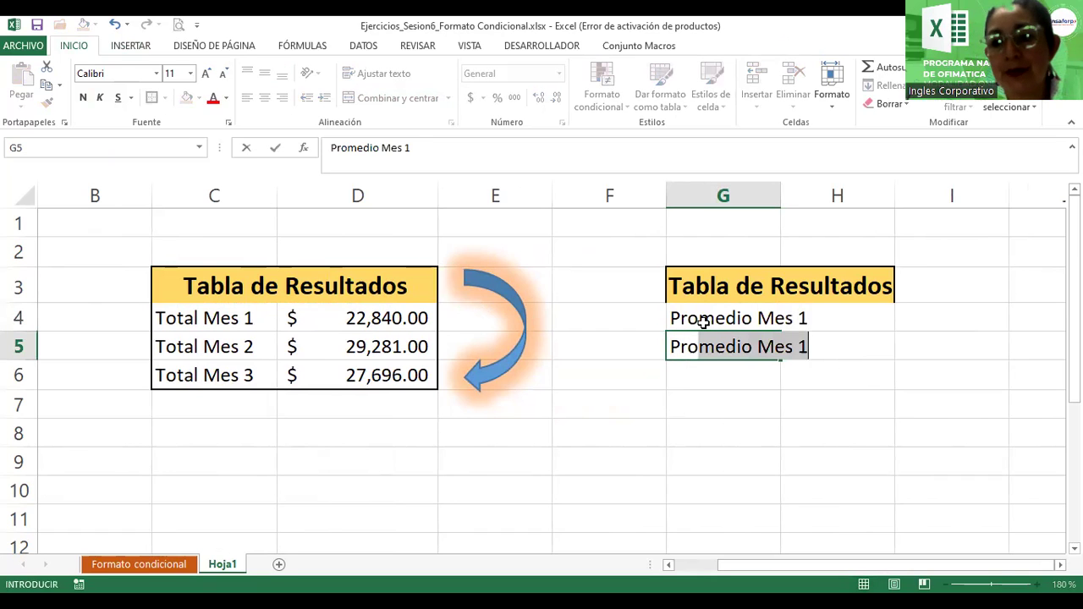
pyautogui.press('Tab')
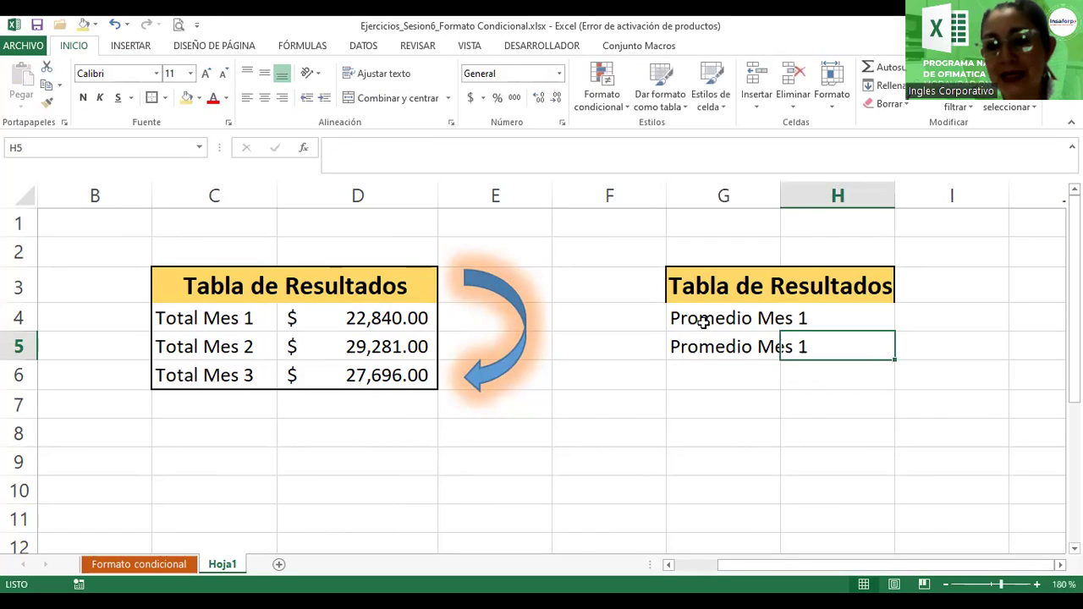
pyautogui.press('Left')
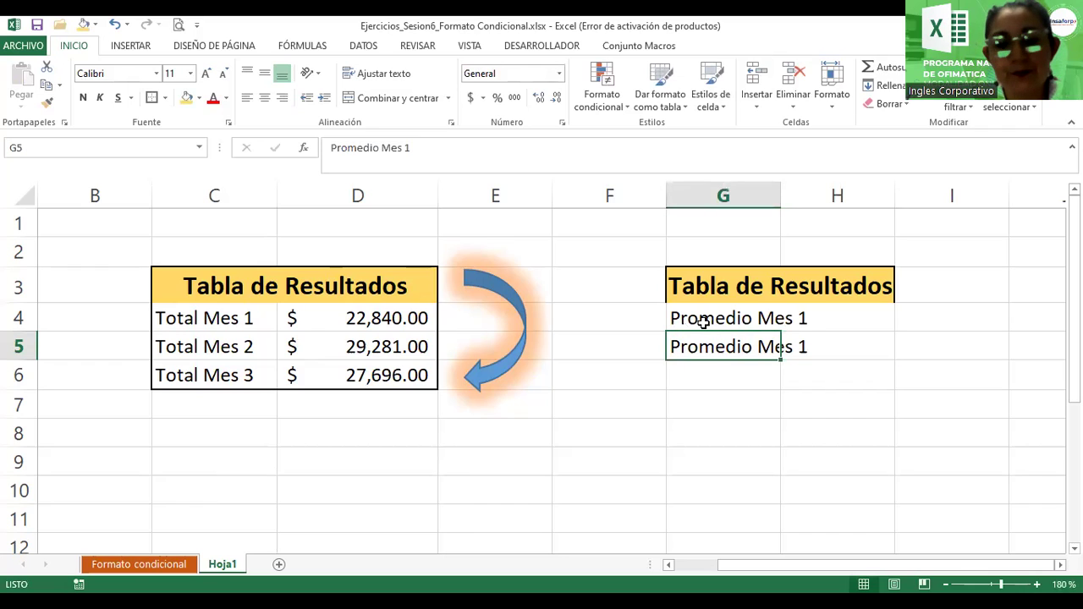
pyautogui.press('F2')
pyautogui.press('BackSpace')
pyautogui.write('2')
pyautogui.press('Return')
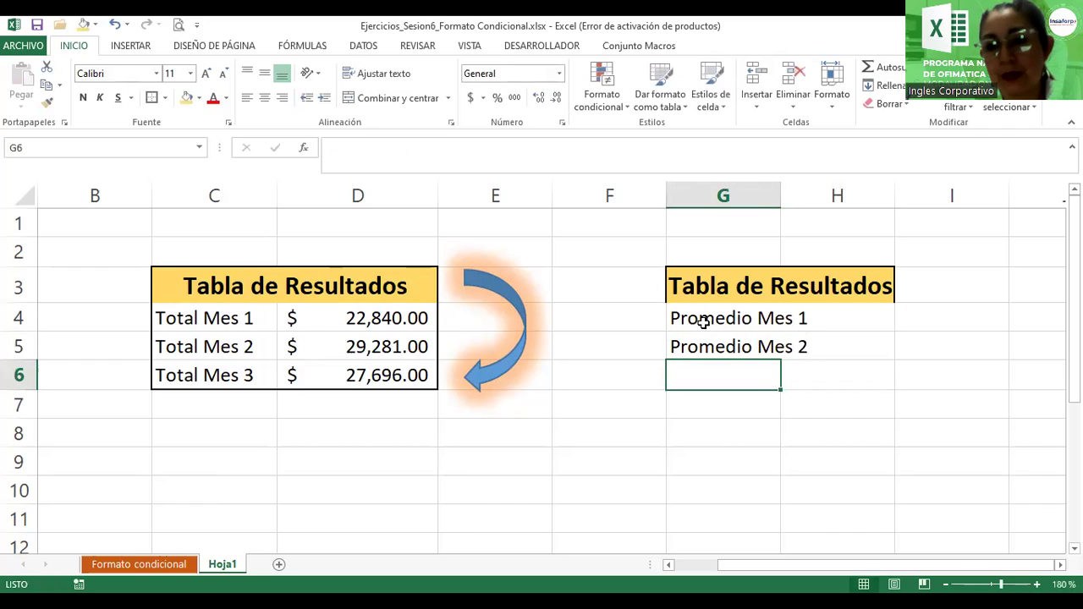
pyautogui.write('Promedio')
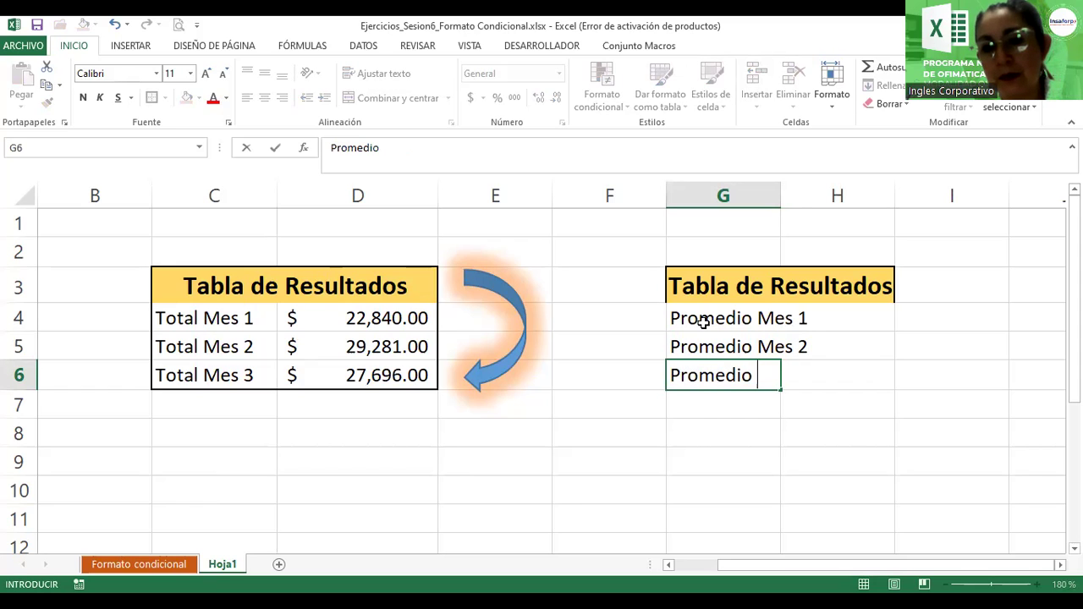
pyautogui.write(' Mes 3')
pyautogui.press('Return')
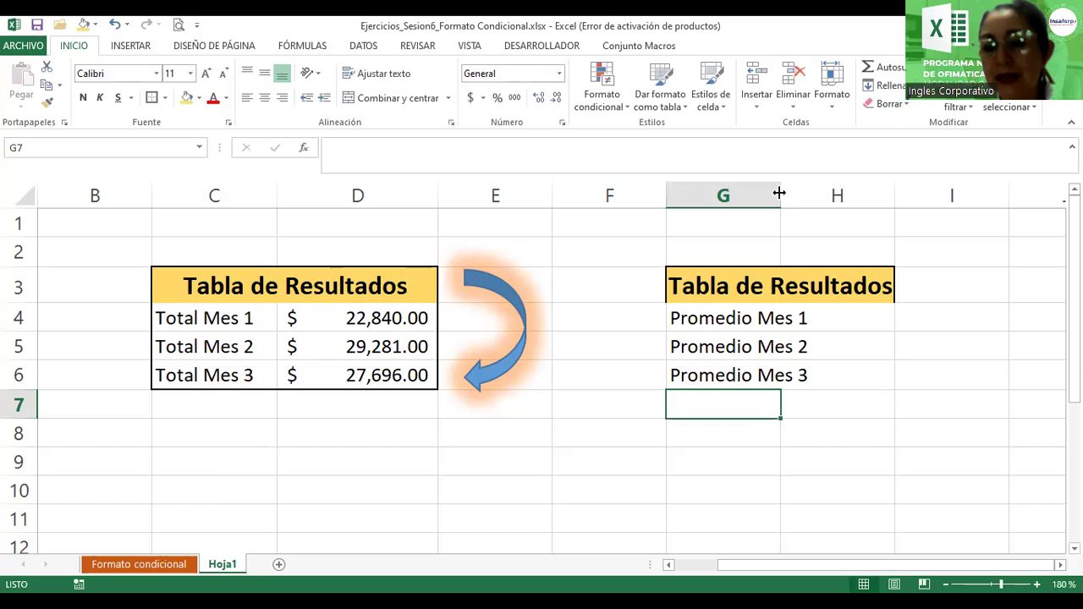
# - Widen column G and add borders around the new table G3:H6
pyautogui.moveTo(818, 195); pyautogui.dragTo(827, 192)
pyautogui.moveTo(825, 286); pyautogui.dragTo(829, 369)
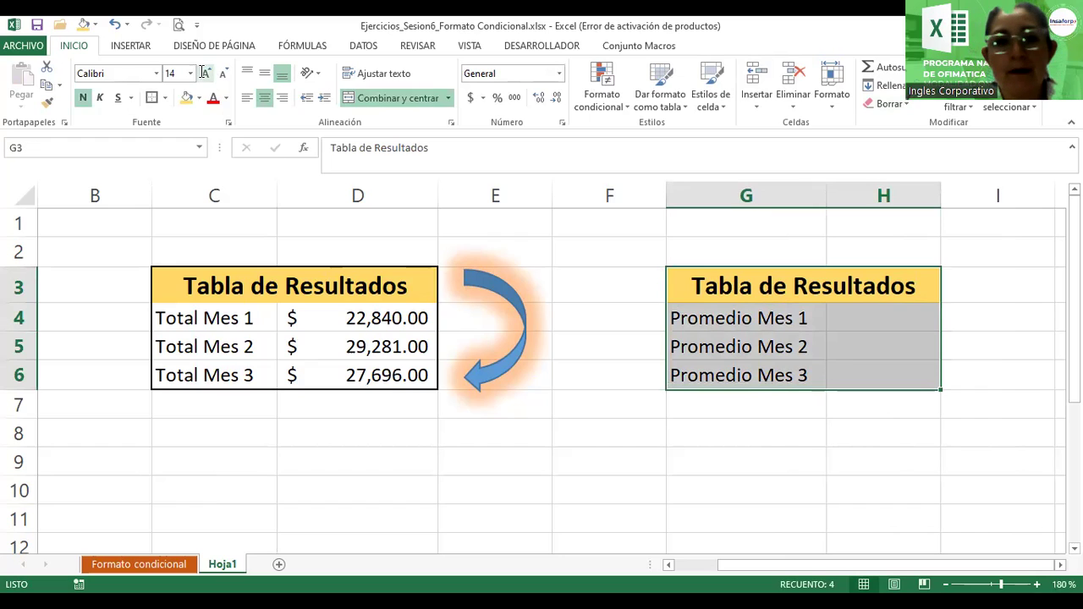
pyautogui.click(152, 98)
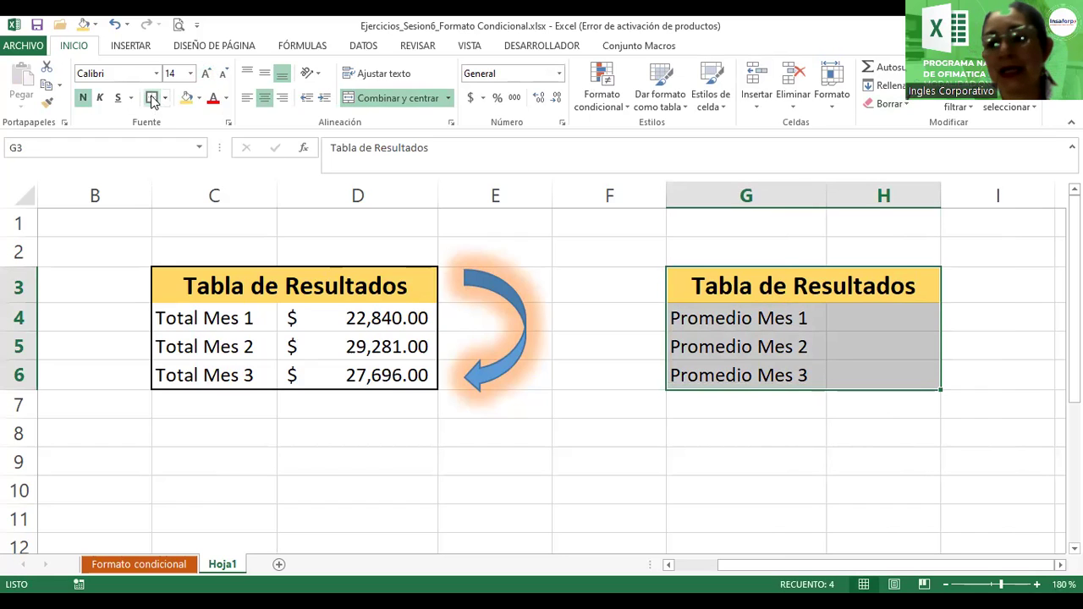
pyautogui.click(614, 324)
# - Fill the value cells H4:H6 light blue and widen column H
pyautogui.moveTo(868, 322); pyautogui.dragTo(878, 374)
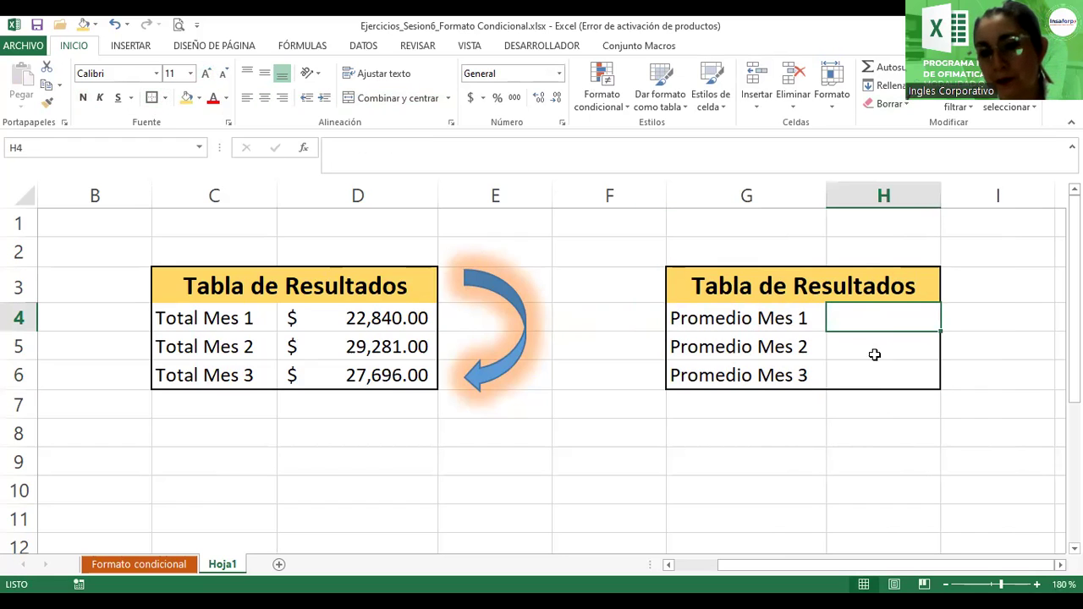
pyautogui.click(202, 99)
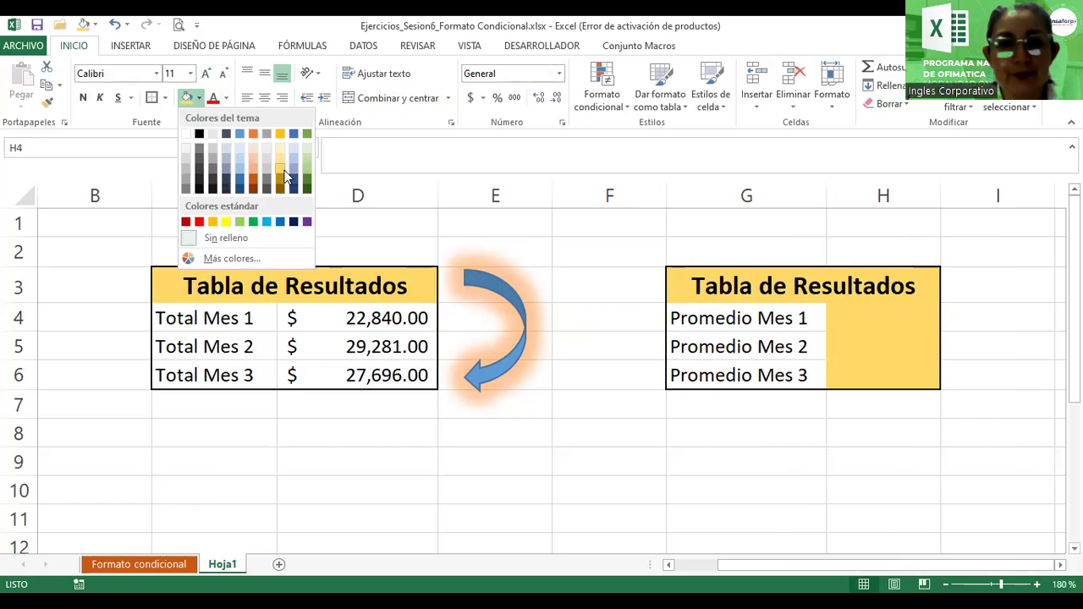
pyautogui.click(236, 168)
pyautogui.moveTo(941, 193); pyautogui.dragTo(959, 193)
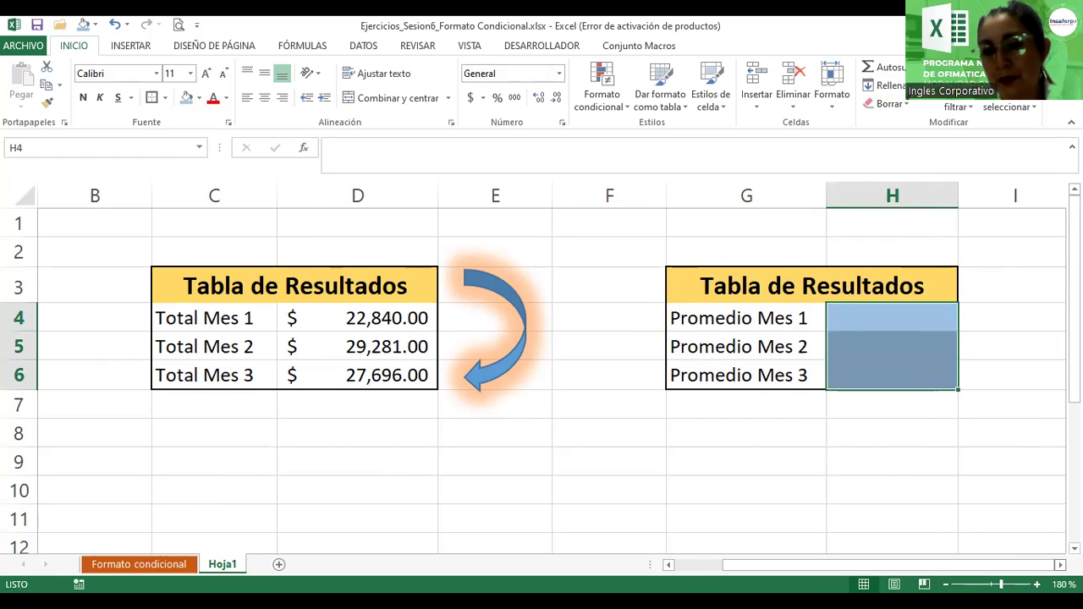
pyautogui.hscroll(1, 939, 438)
pyautogui.click(939, 438)
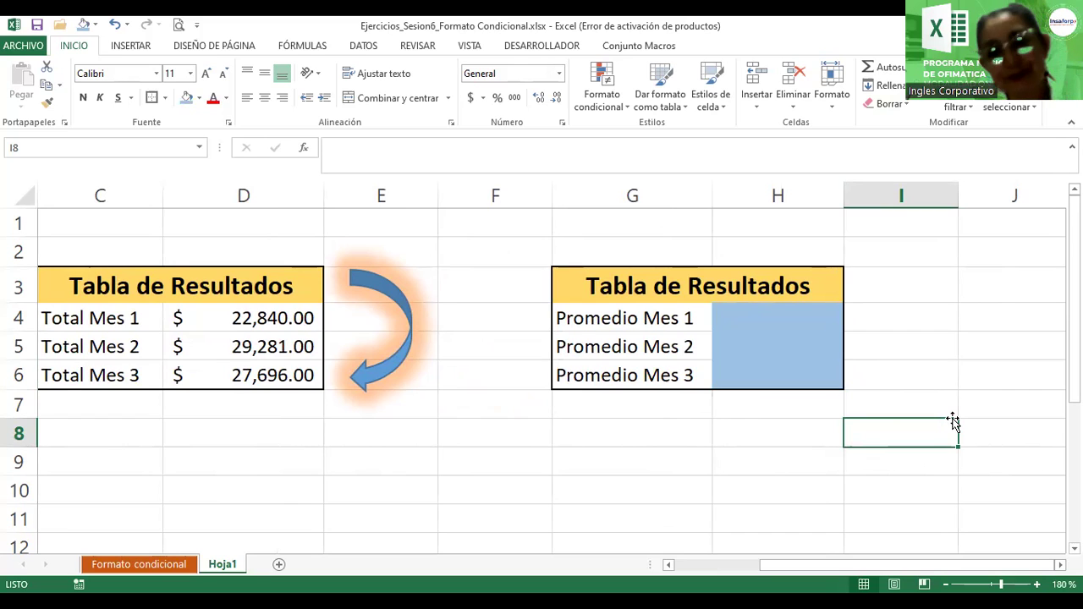
# - Enter =PROMEDIO(MES_1) in H4 so it shows 1522.666667
pyautogui.click(739, 319)
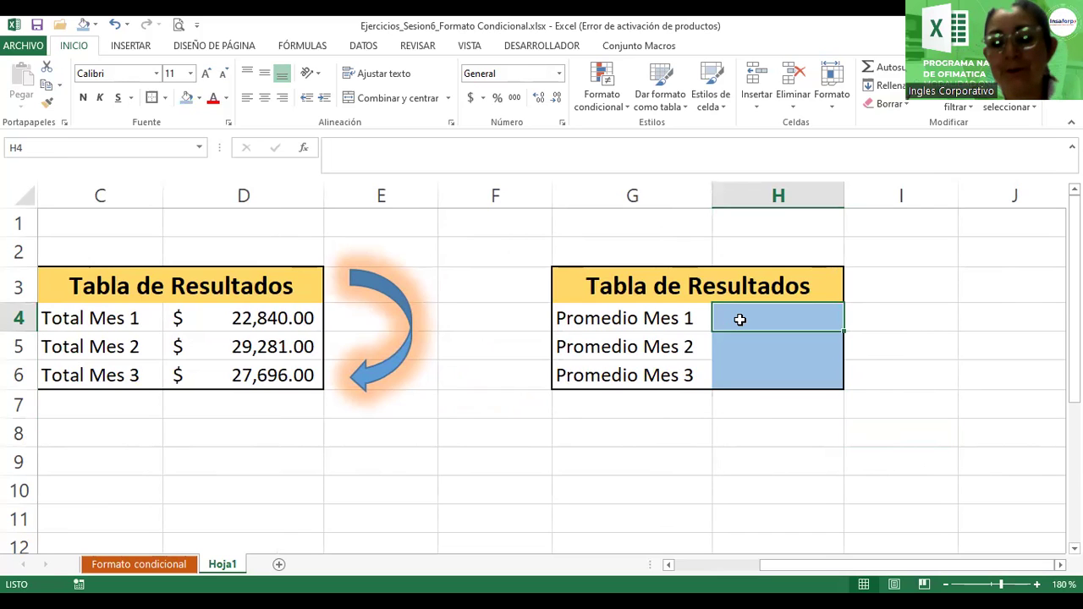
pyautogui.write('=p')
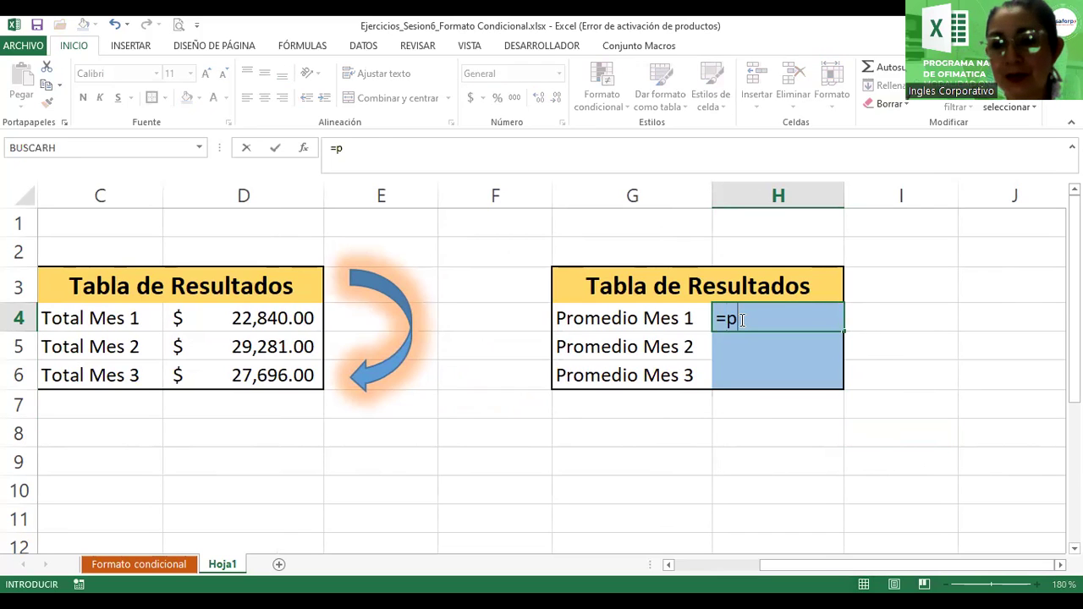
pyautogui.write('romedio(mes')
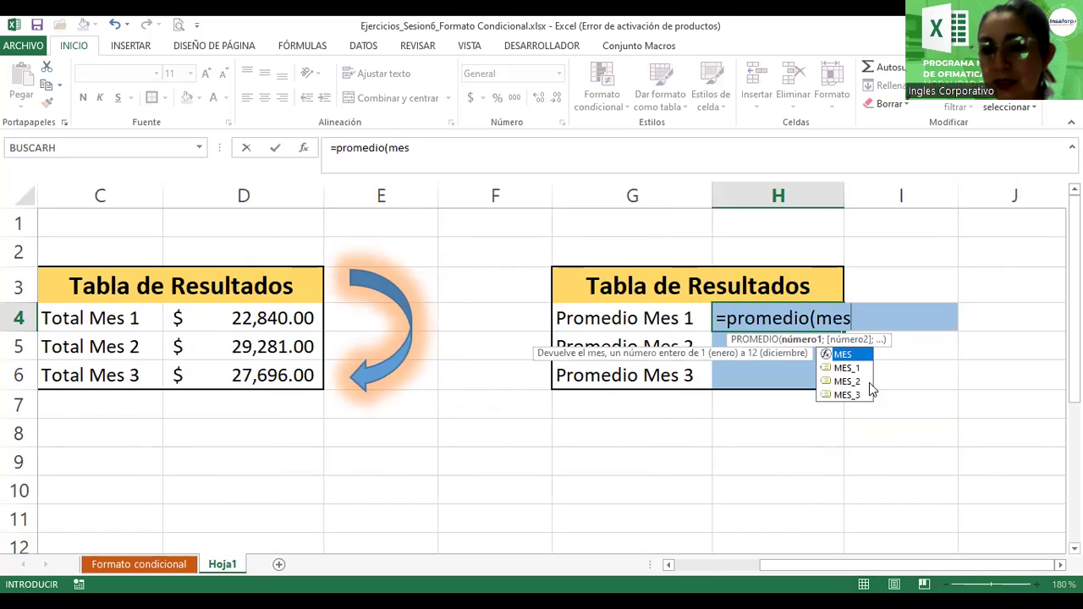
pyautogui.click(849, 368)
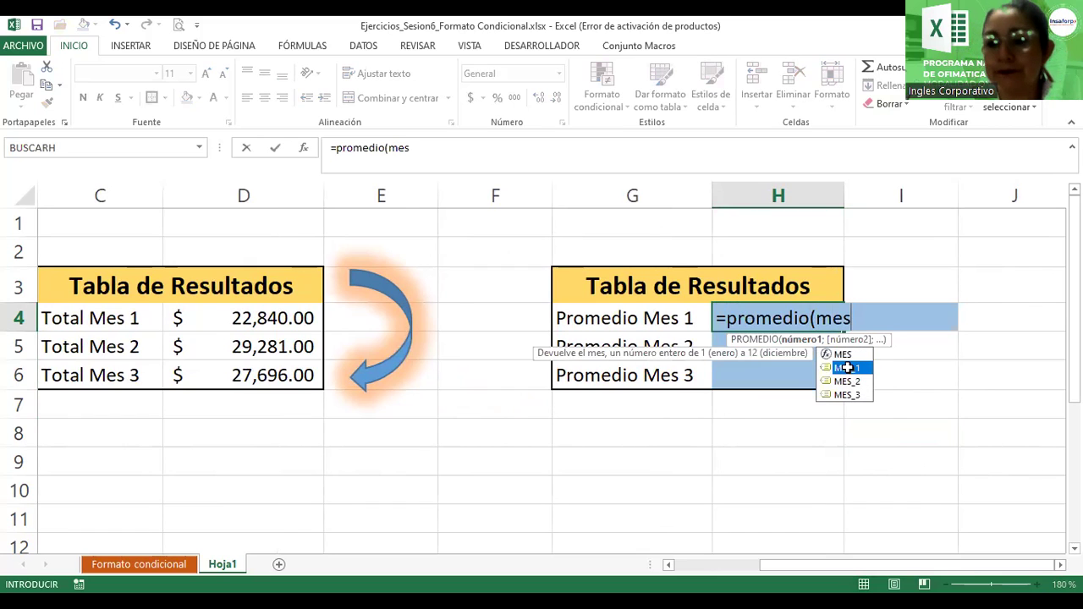
pyautogui.doubleClick(849, 369)
pyautogui.write(')')
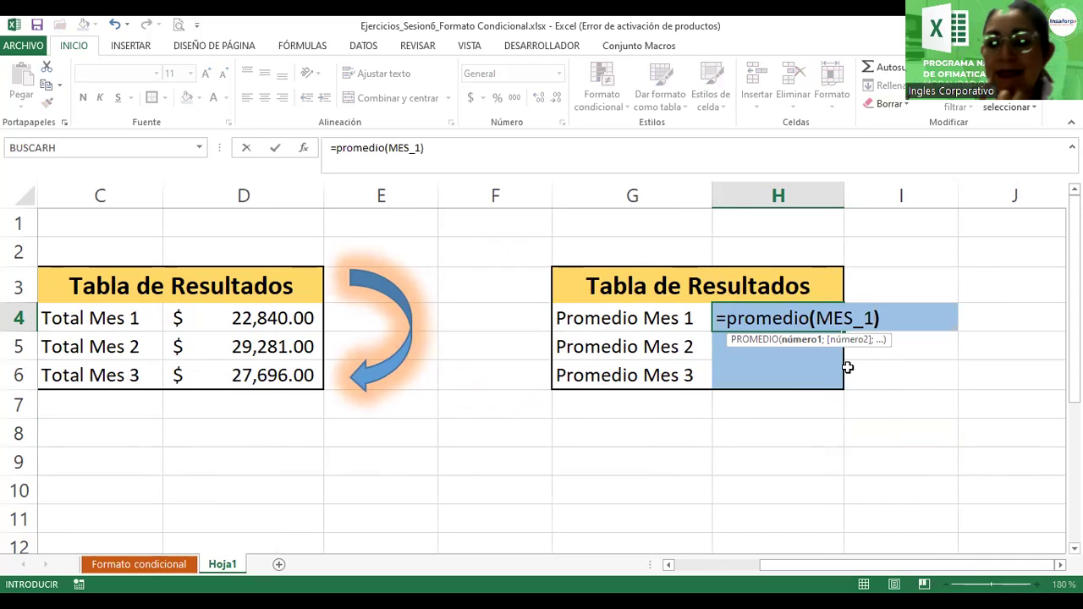
pyautogui.press('Return')
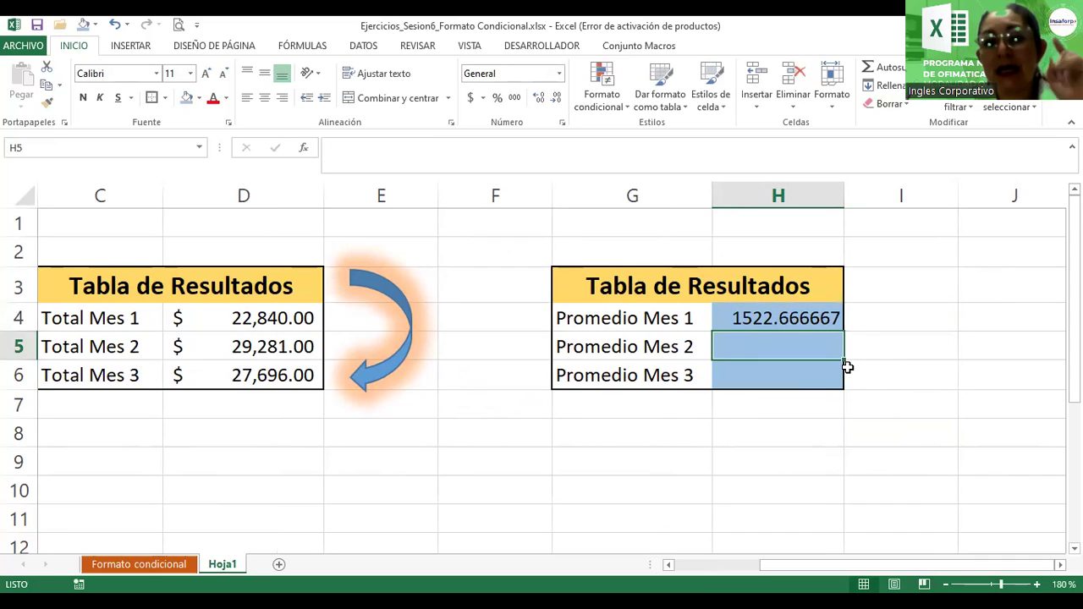
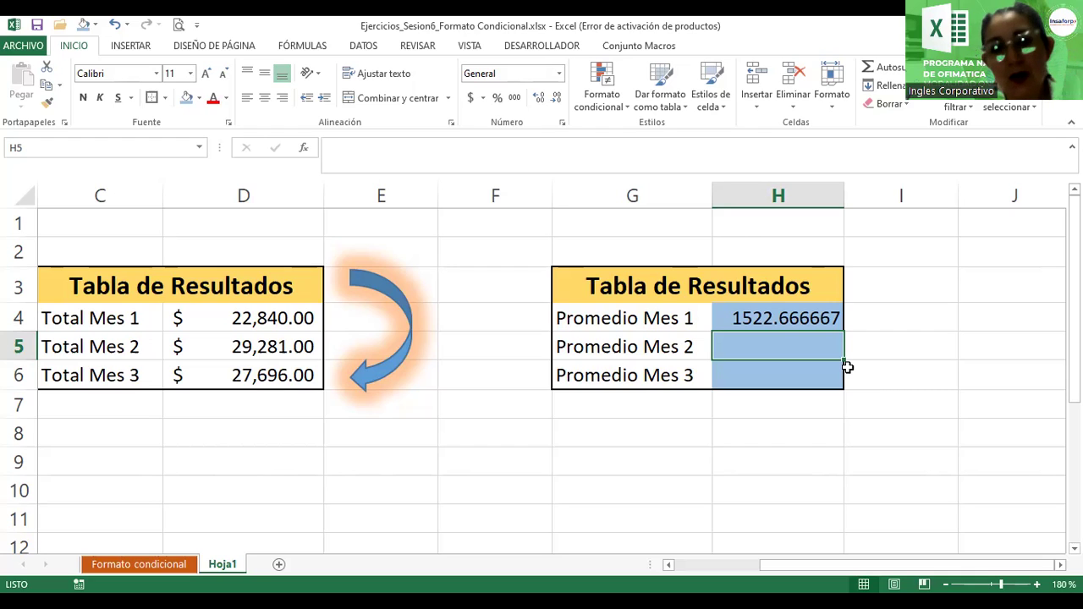
# - Visit the named ranges MES_2, NOMBRE, MES_1 and VENTAS, then return to Hoja1
pyautogui.click(200, 152)
pyautogui.click(199, 151)
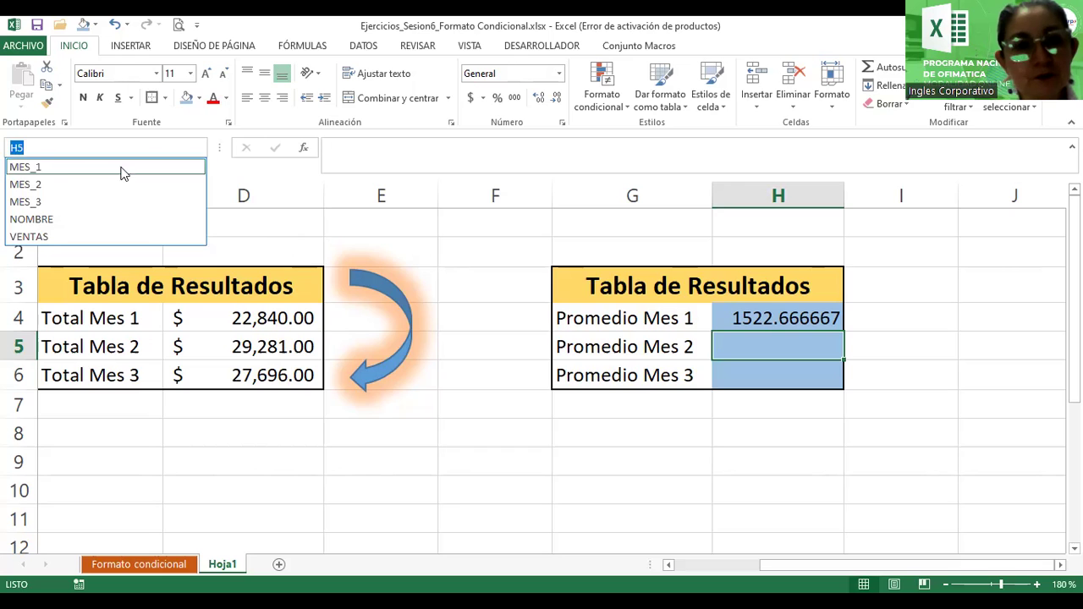
pyautogui.click(59, 185)
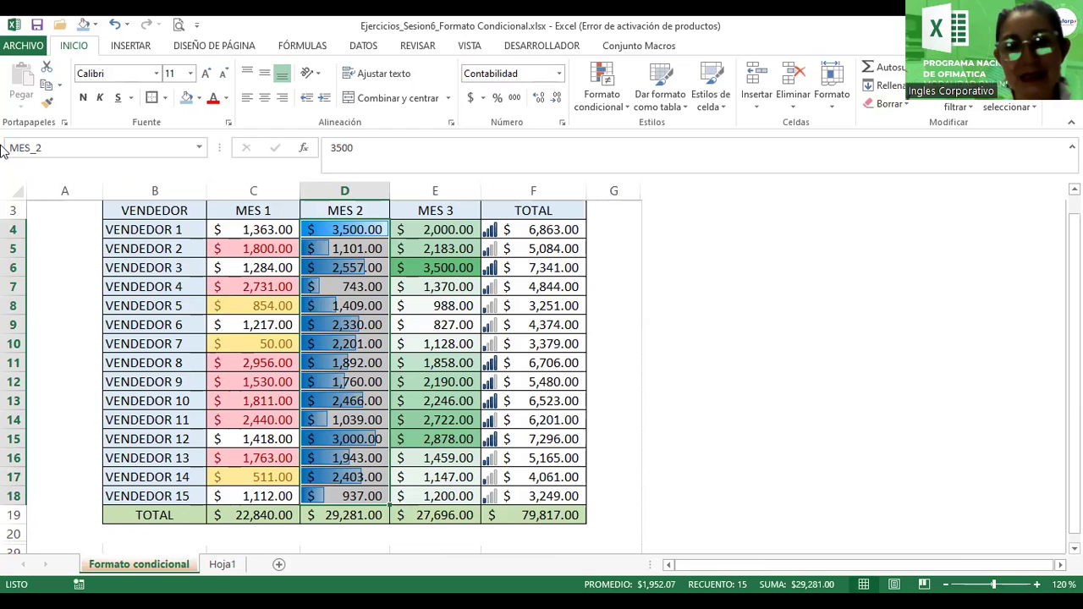
pyautogui.click(200, 151)
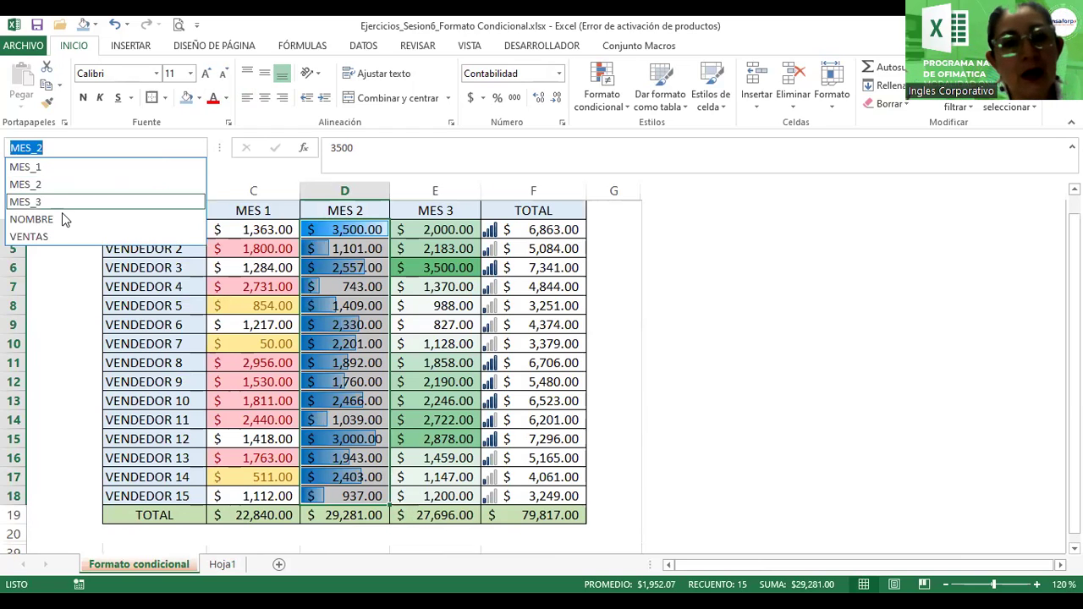
pyautogui.click(34, 219)
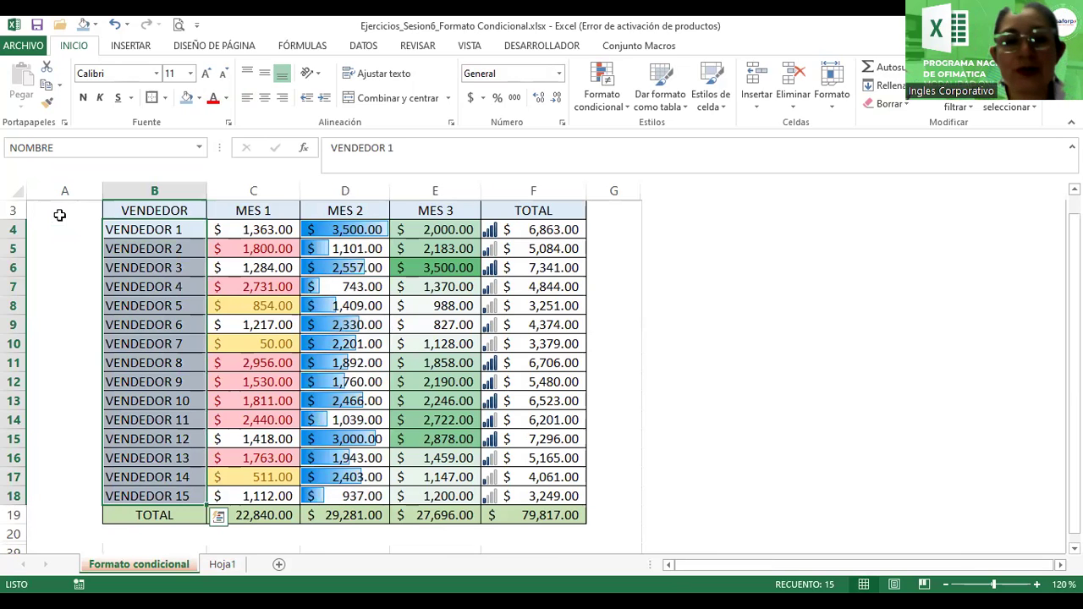
pyautogui.click(202, 149)
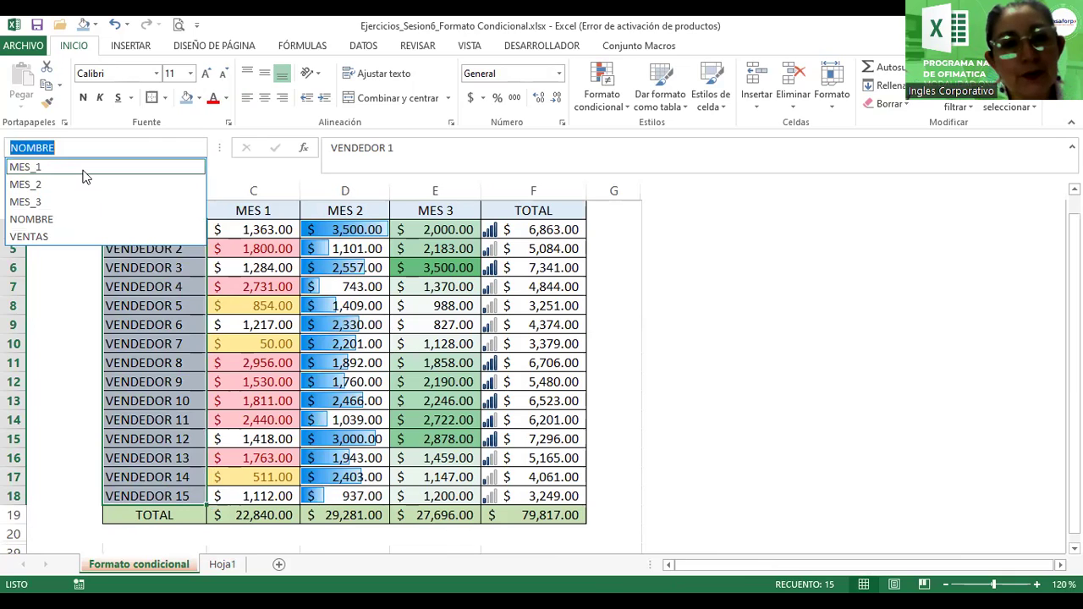
pyautogui.click(83, 172)
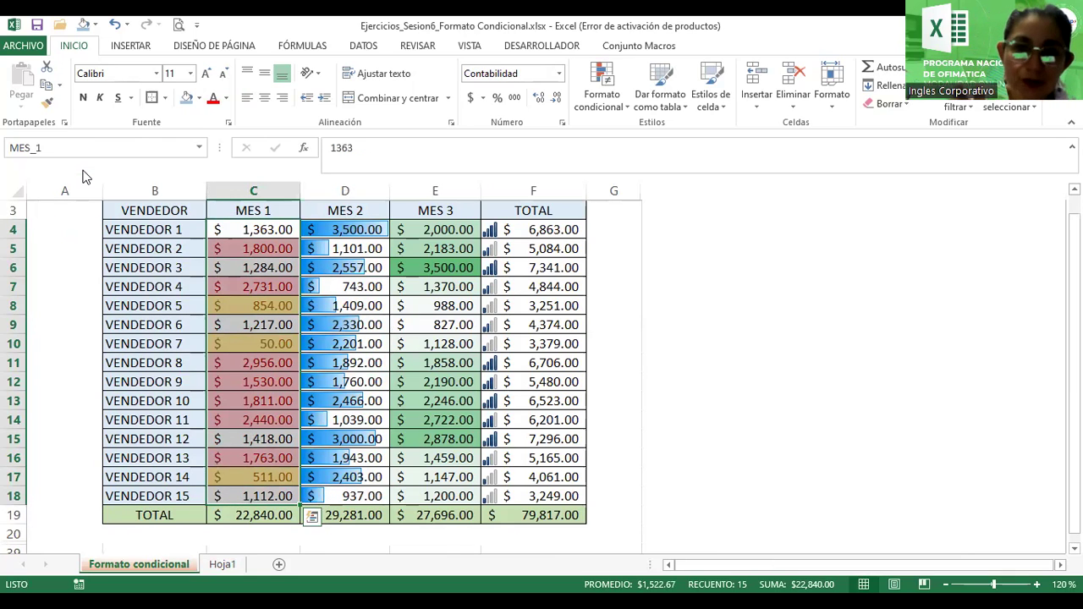
pyautogui.click(201, 149)
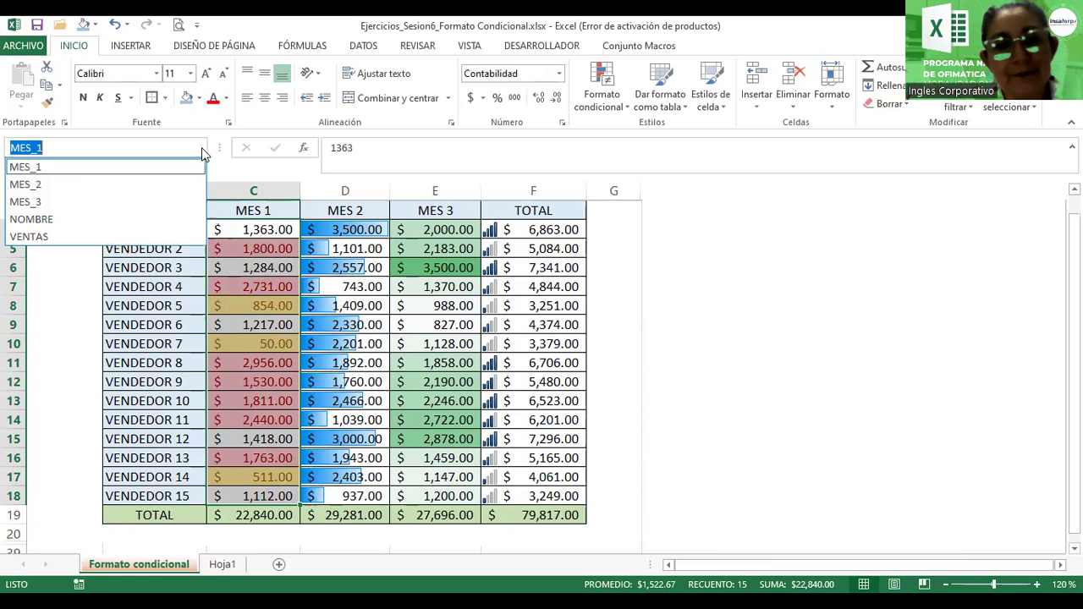
pyautogui.click(32, 237)
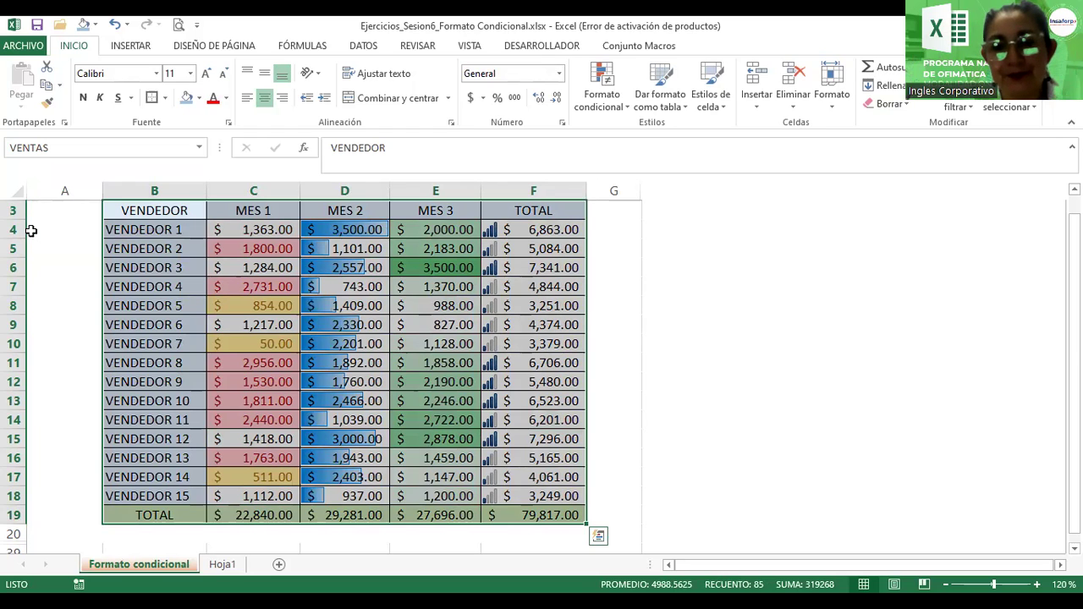
pyautogui.click(221, 564)
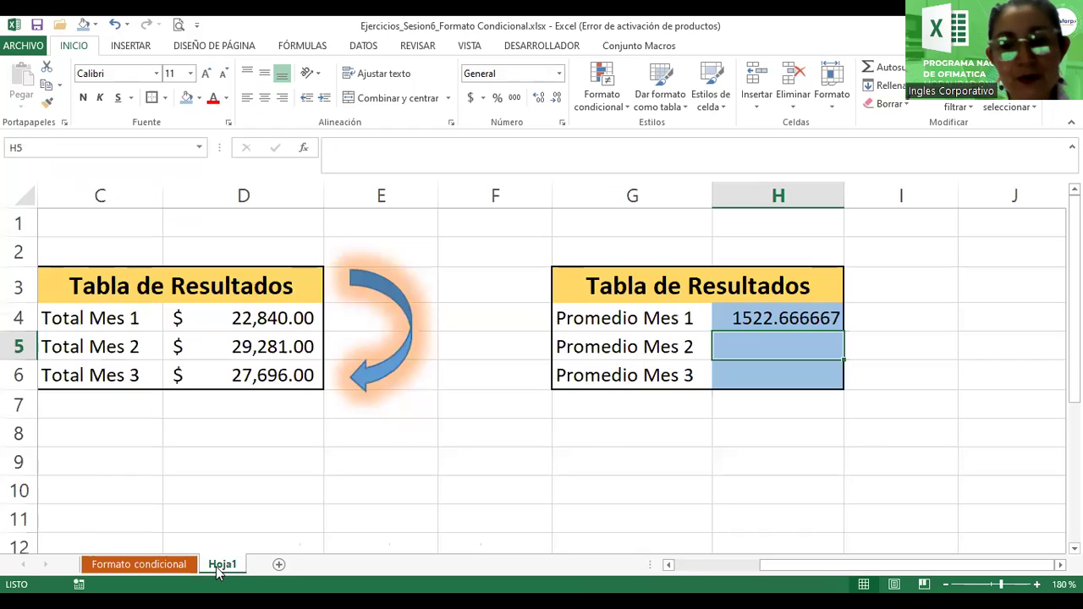
# - Give the Promedio Mes 1 value in H4 accounting format and widen column H
pyautogui.click(773, 324)
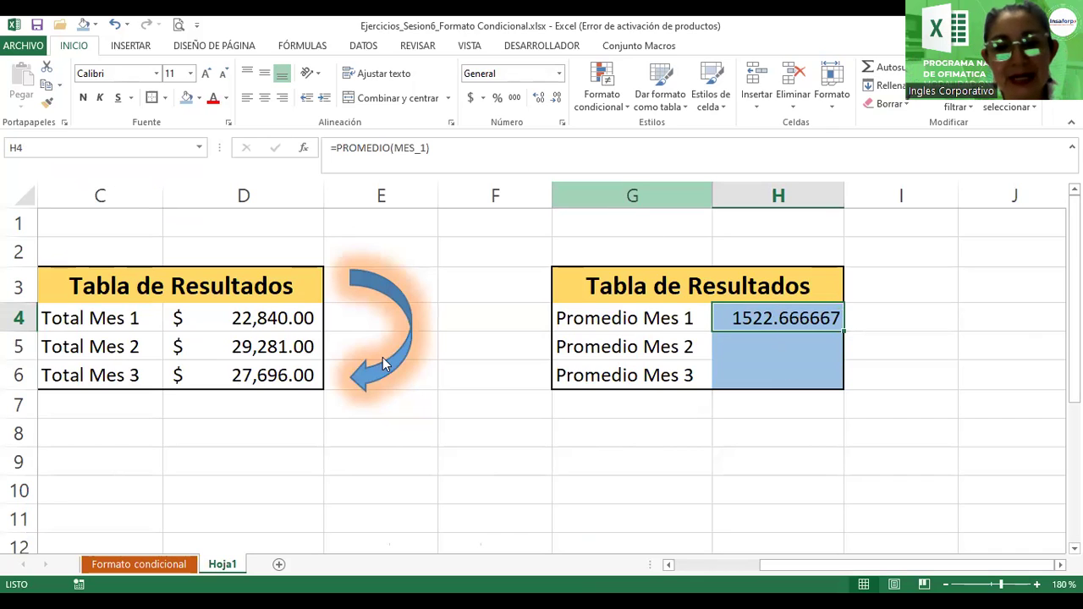
pyautogui.click(472, 98)
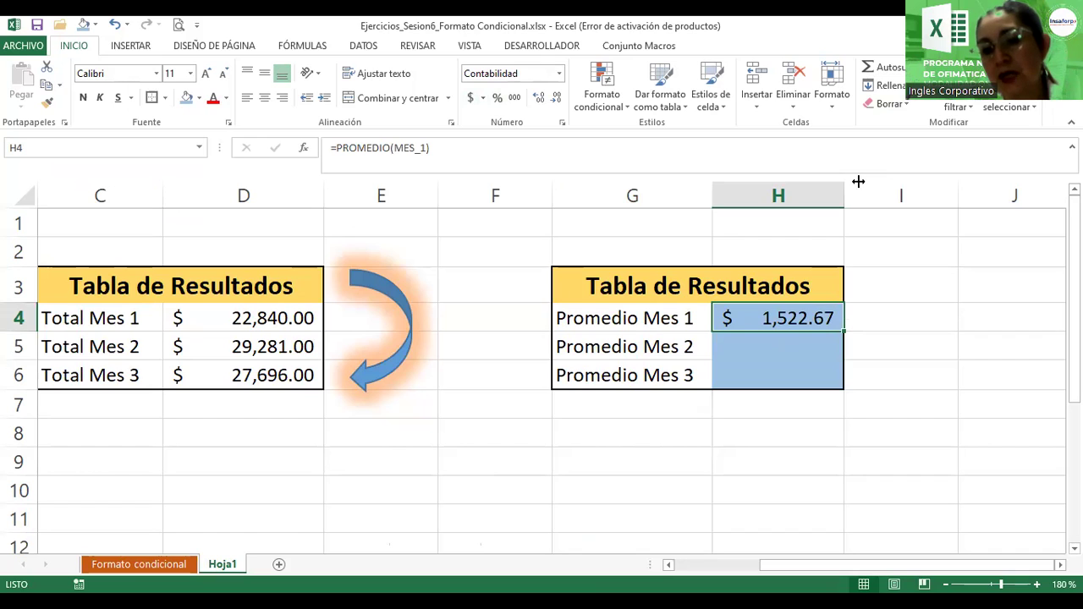
pyautogui.moveTo(844, 181); pyautogui.dragTo(858, 179)
# - Enter =PROMEDIO(MES_2) in H5 for the month 2 average
pyautogui.click(776, 342)
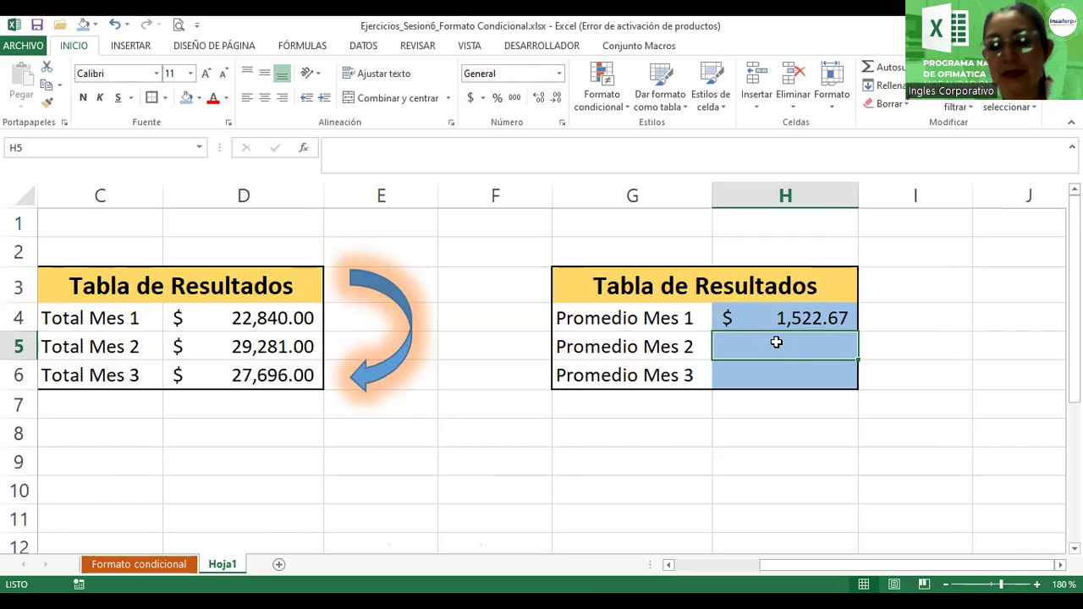
pyautogui.write('=p')
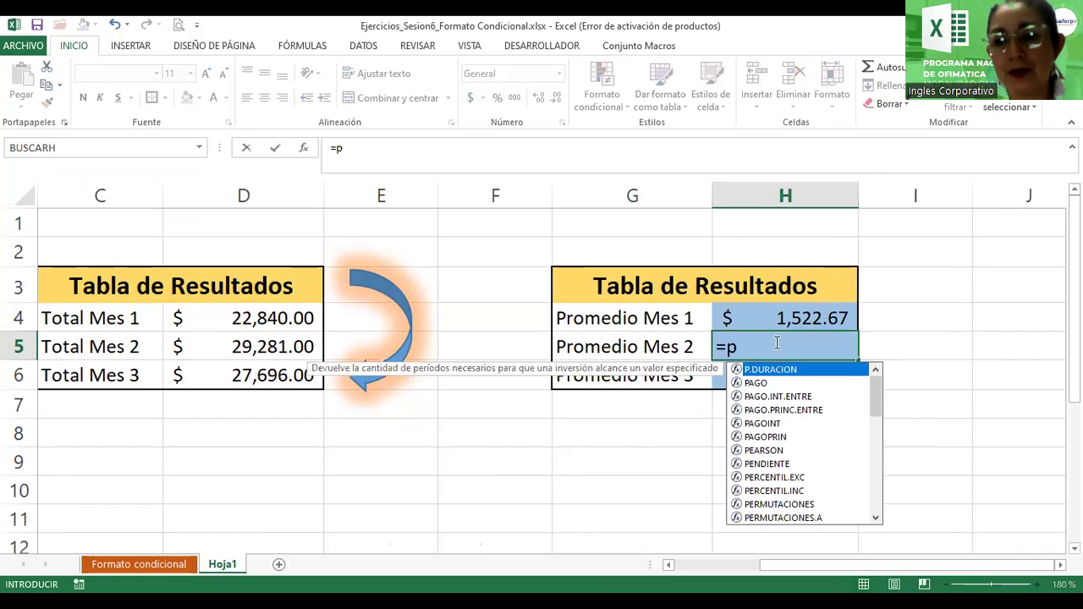
pyautogui.write('romedio')
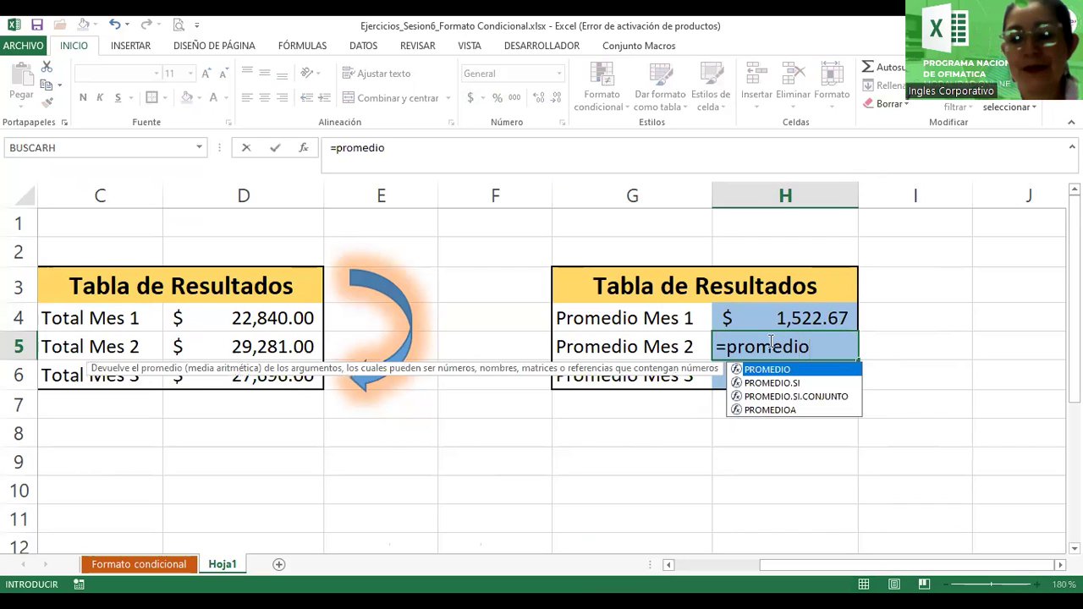
pyautogui.write('(m')
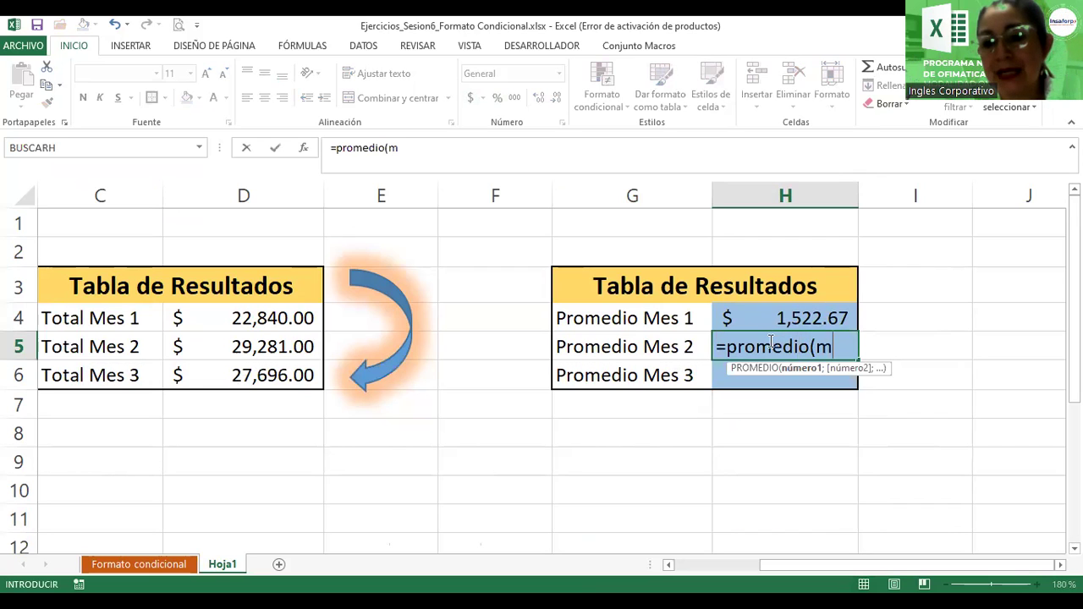
pyautogui.write('es')
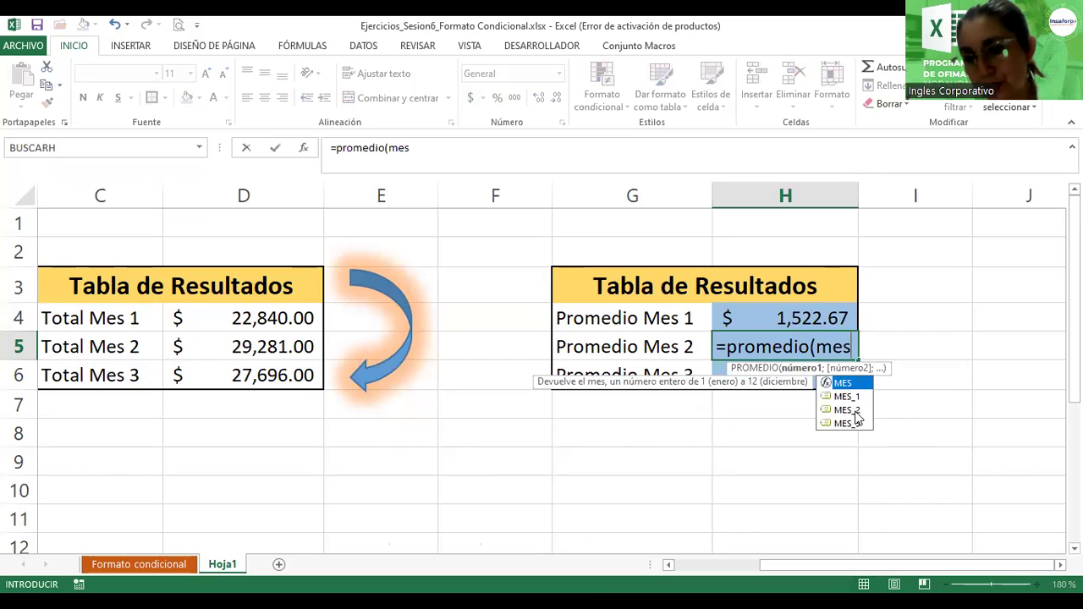
pyautogui.click(848, 412)
pyautogui.doubleClick(848, 412)
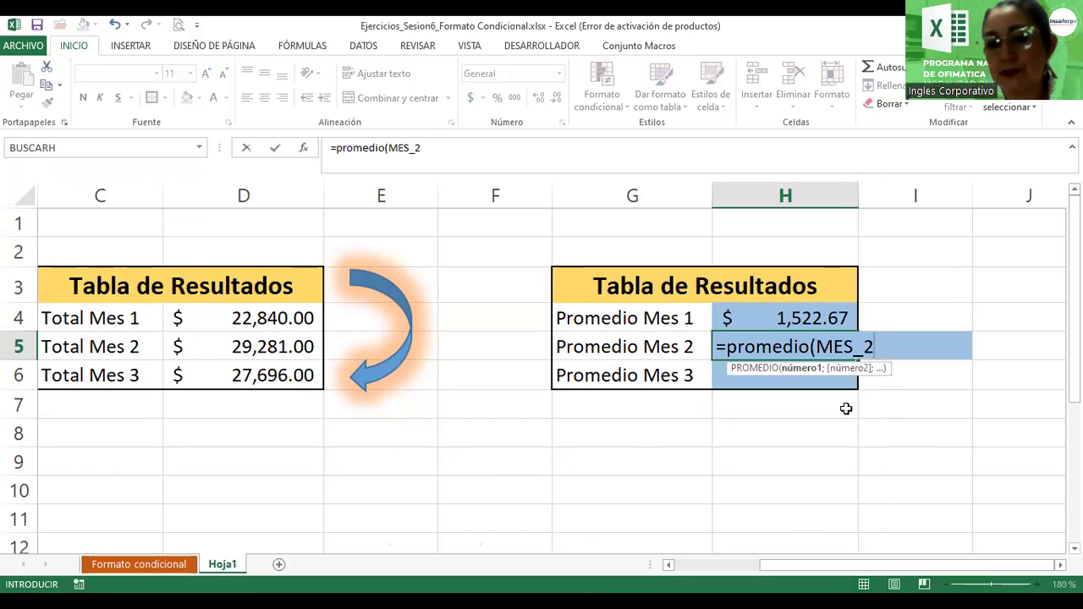
pyautogui.press('Return')
# - Enter =PROMEDIO(MES_3) in H6, then select H5:H6
pyautogui.write('=')
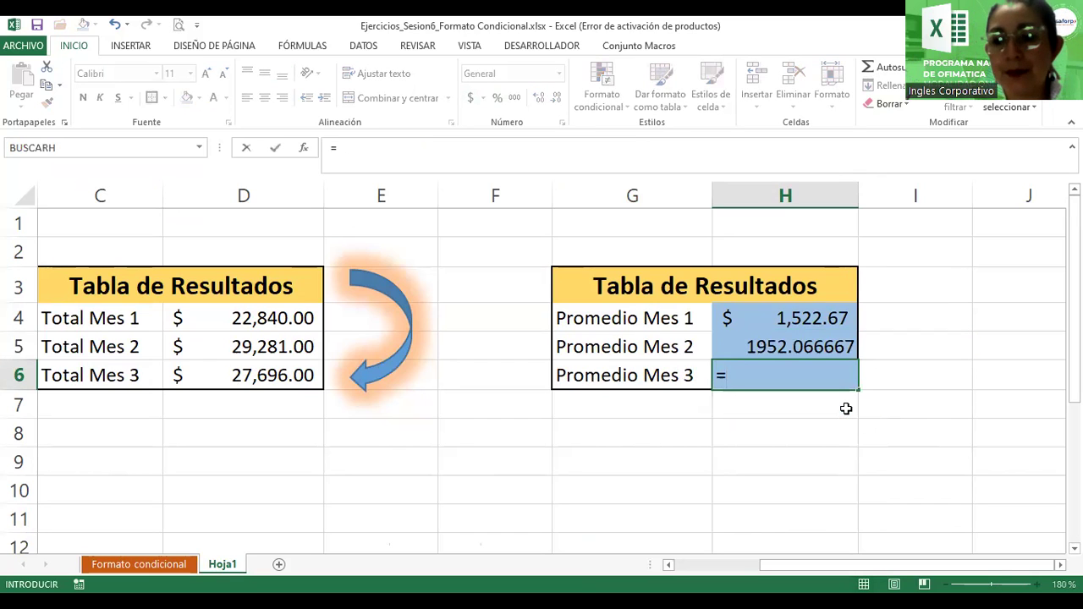
pyautogui.write('promedio')
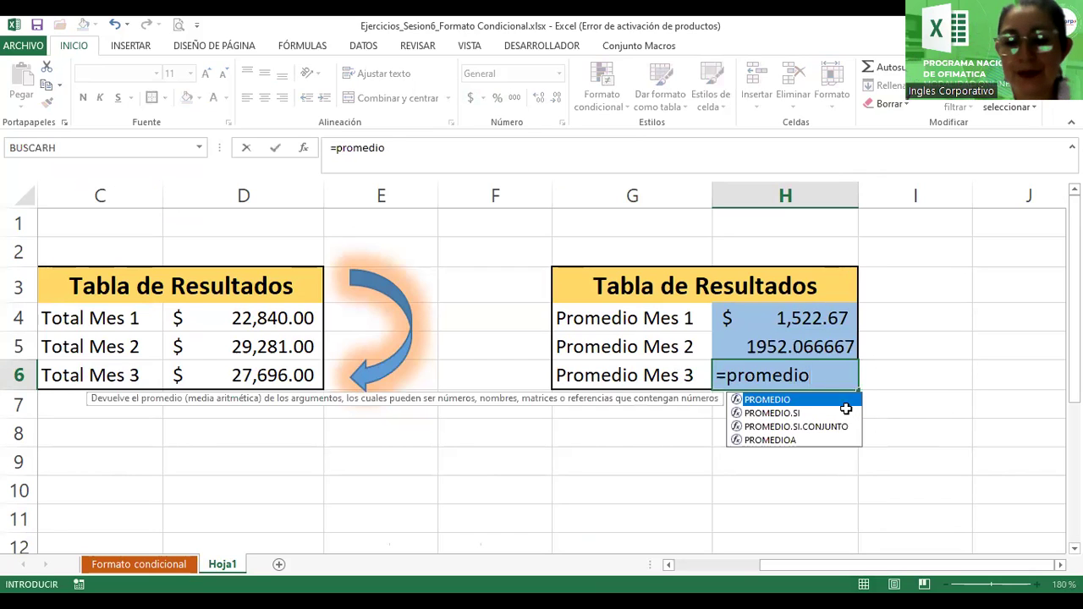
pyautogui.write('(mes')
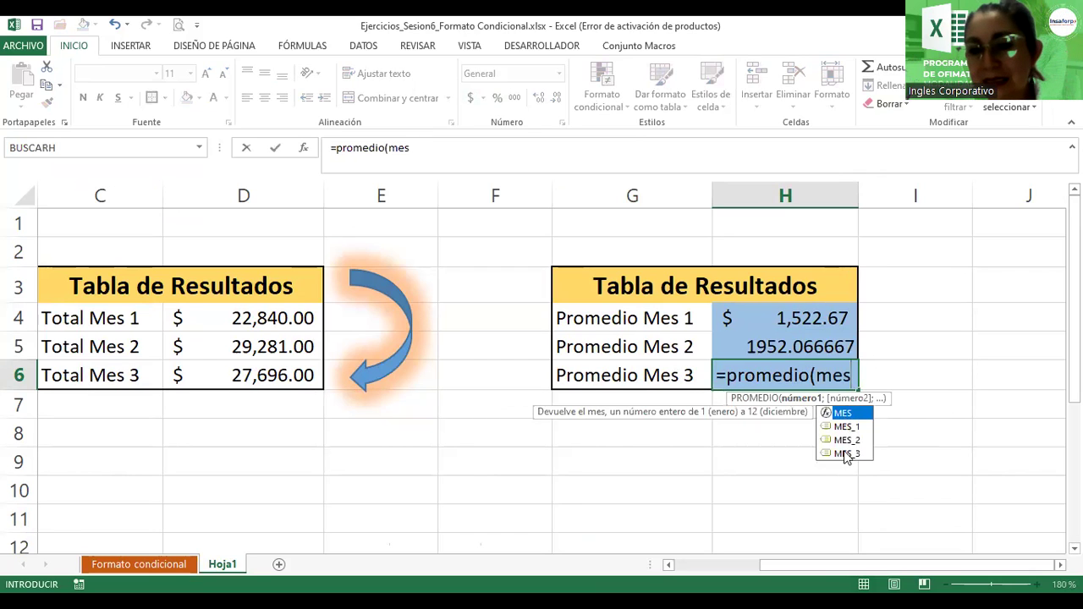
pyautogui.doubleClick(843, 454)
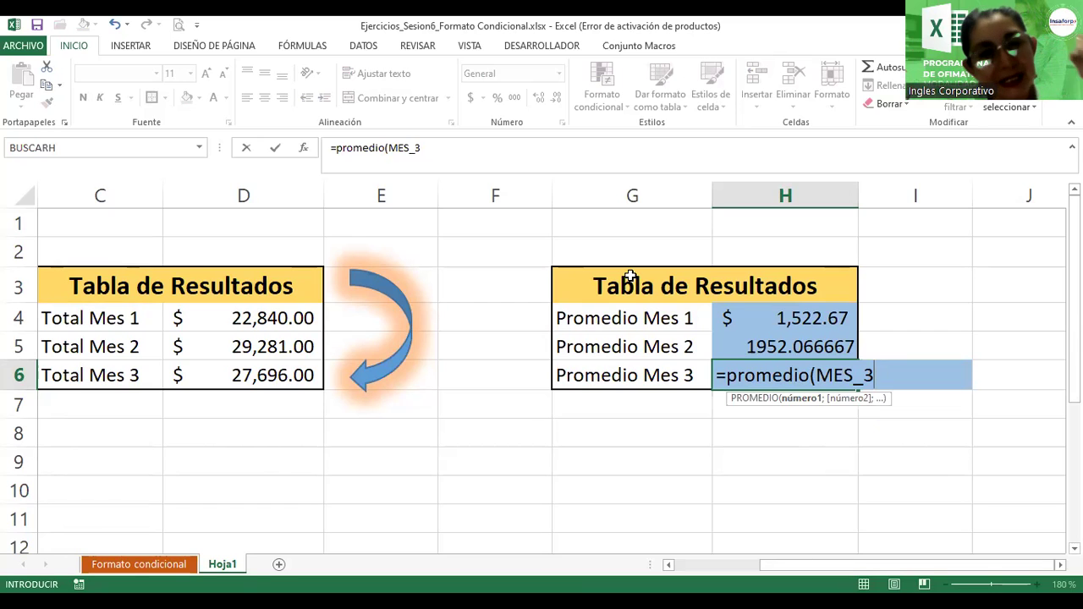
pyautogui.write(')')
pyautogui.press('Return')
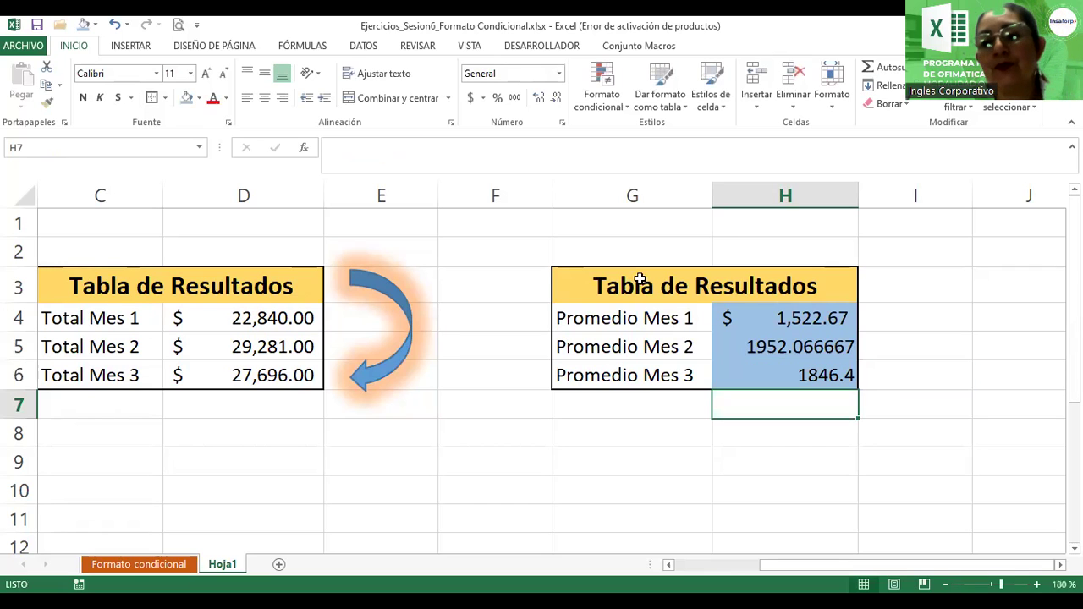
pyautogui.moveTo(780, 347); pyautogui.dragTo(778, 365)
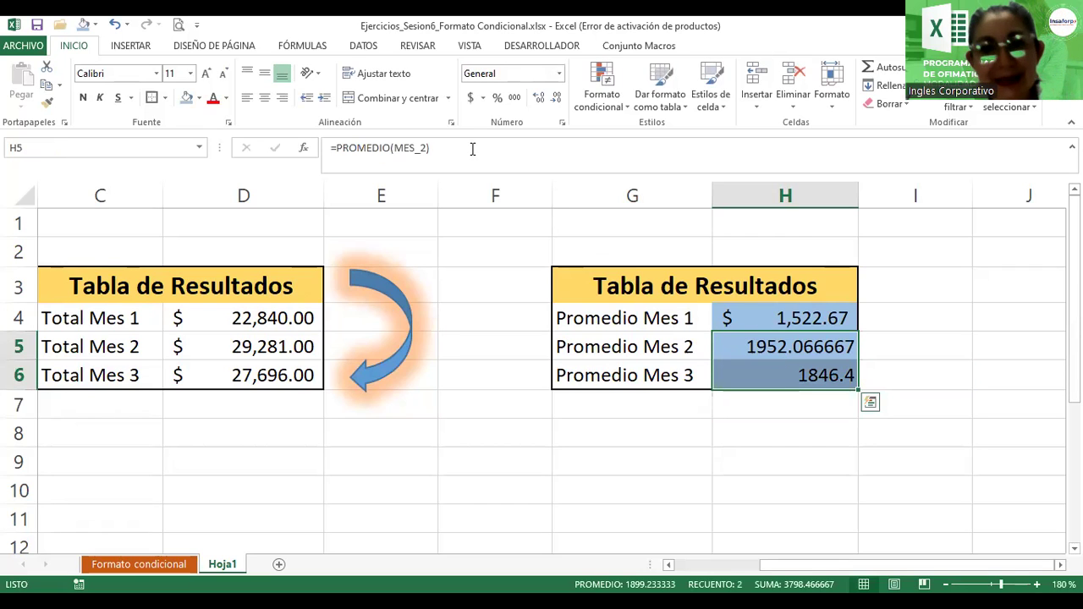
# - Apply dollar accounting format to H5:H6 and set column H's width to 12.00
pyautogui.click(470, 98)
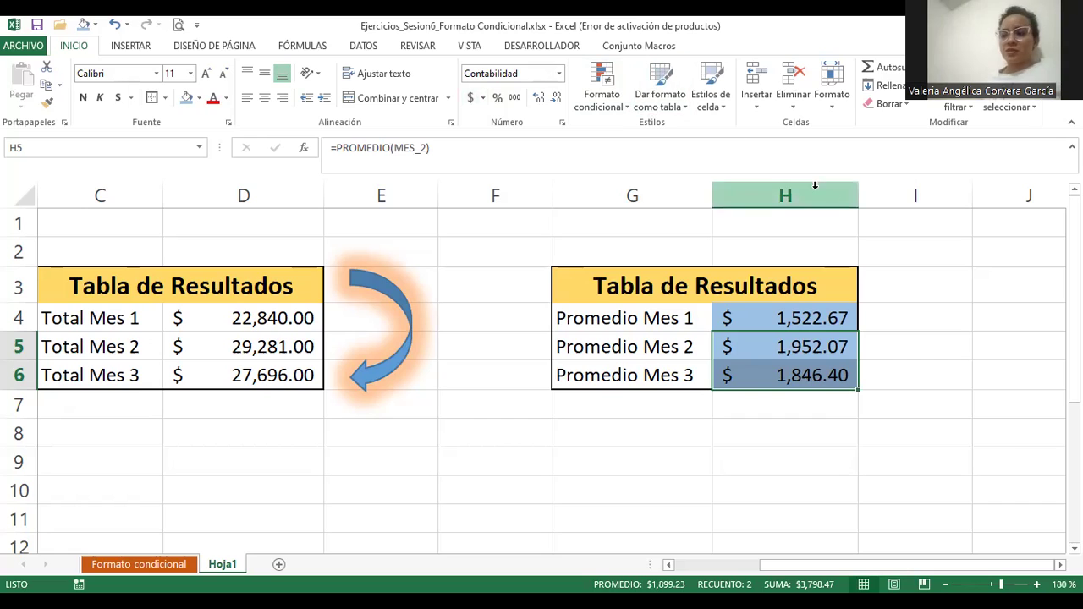
pyautogui.moveTo(857, 197); pyautogui.dragTo(814, 213)
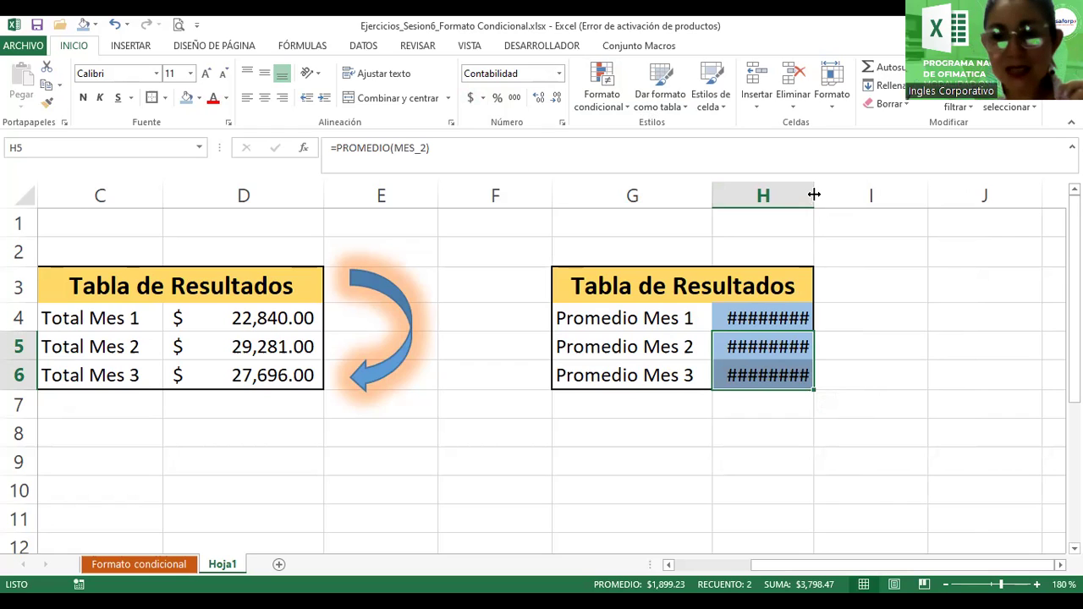
pyautogui.moveTo(817, 195); pyautogui.dragTo(874, 198)
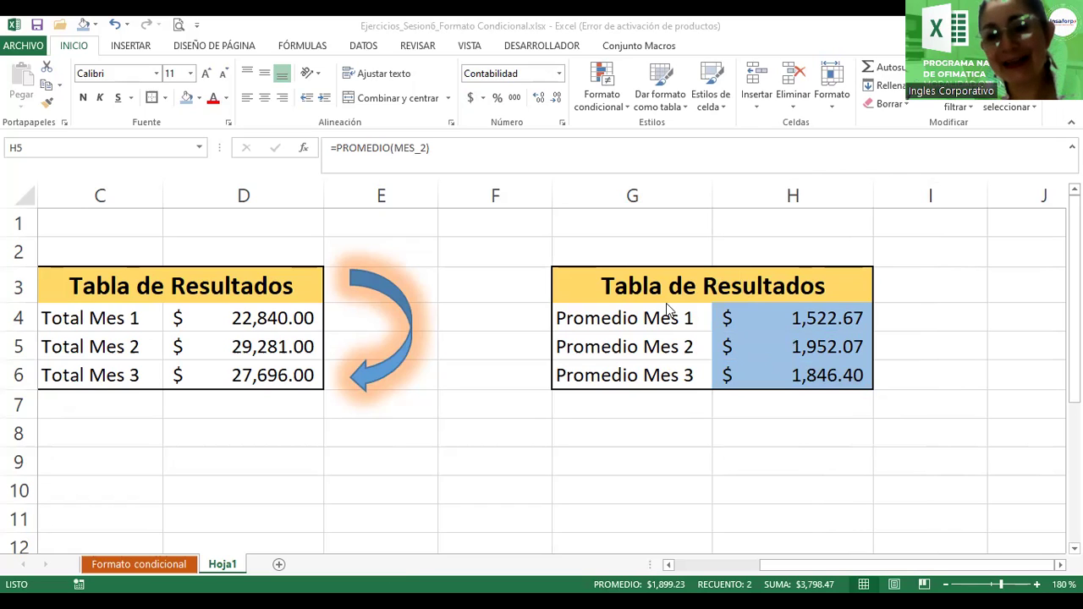
# - Retitle the left table in C3 'Tabla de Resultados Totales' and widen column D
pyautogui.doubleClick(275, 288)
pyautogui.click(310, 286)
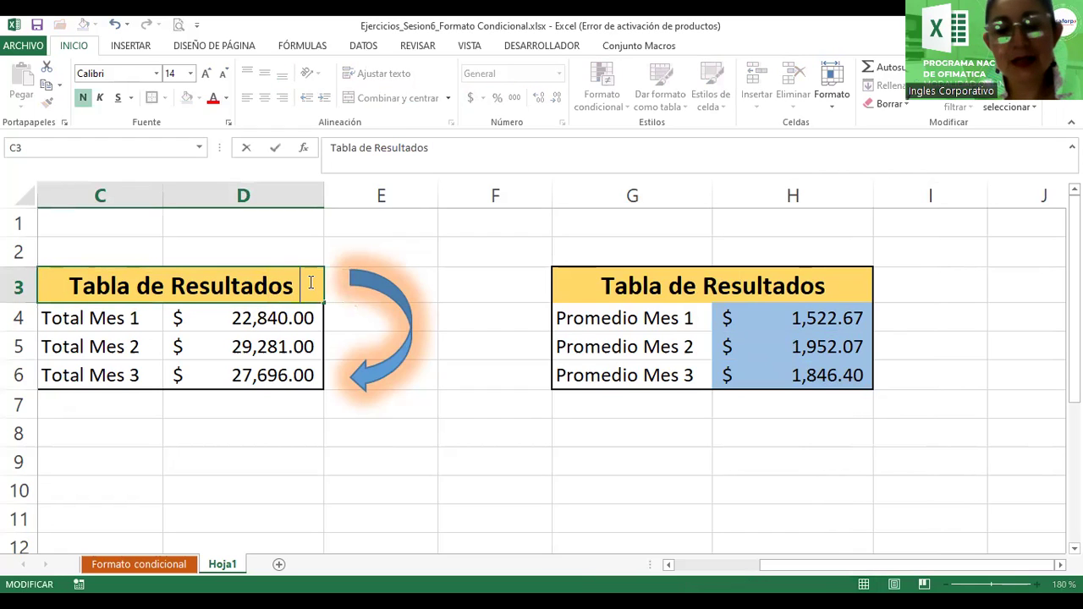
pyautogui.write('1')
pyautogui.press('Return')
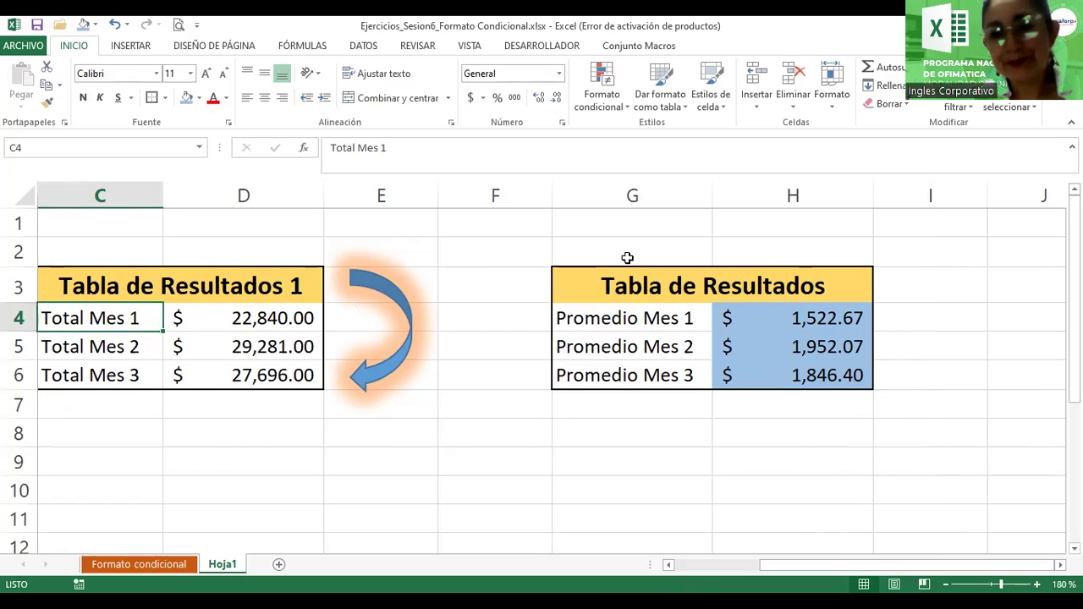
pyautogui.click(301, 290)
pyautogui.doubleClick(300, 290)
pyautogui.press('BackSpace')
pyautogui.write('Totales')
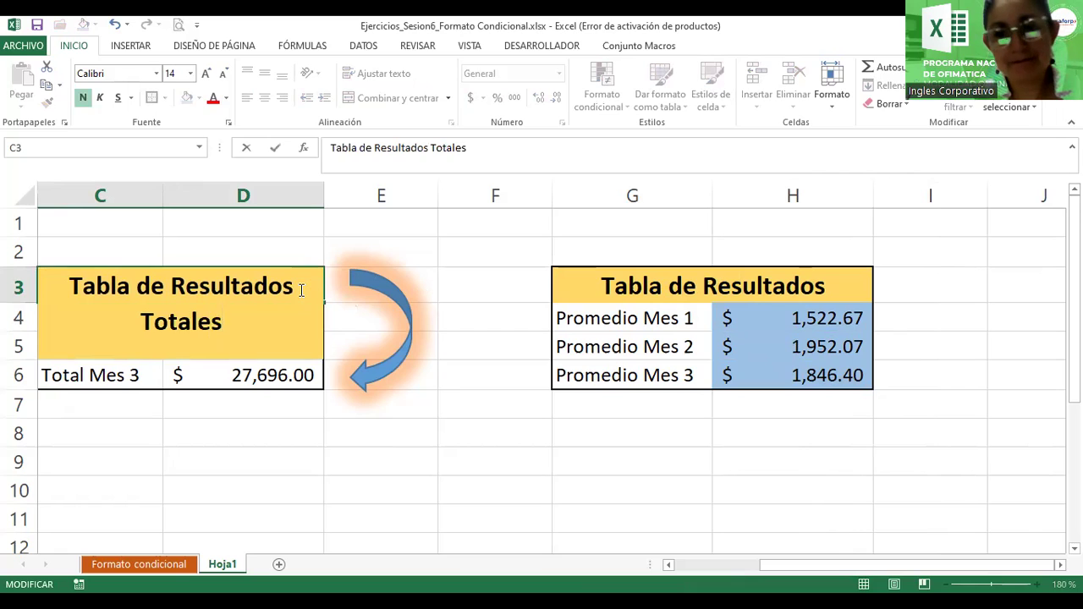
pyautogui.press('Return')
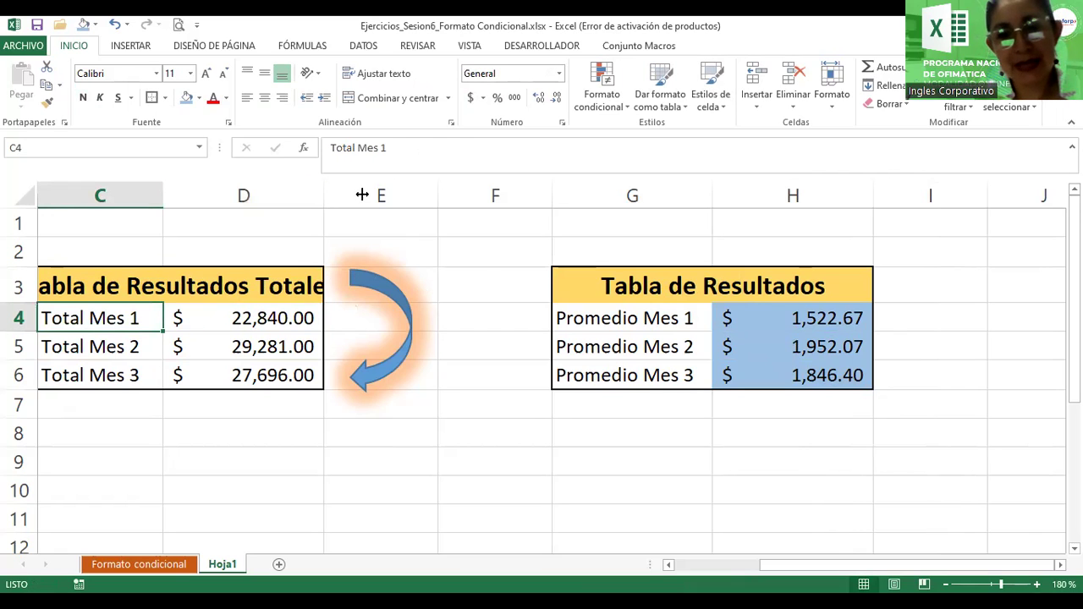
pyautogui.moveTo(361, 195); pyautogui.dragTo(378, 196)
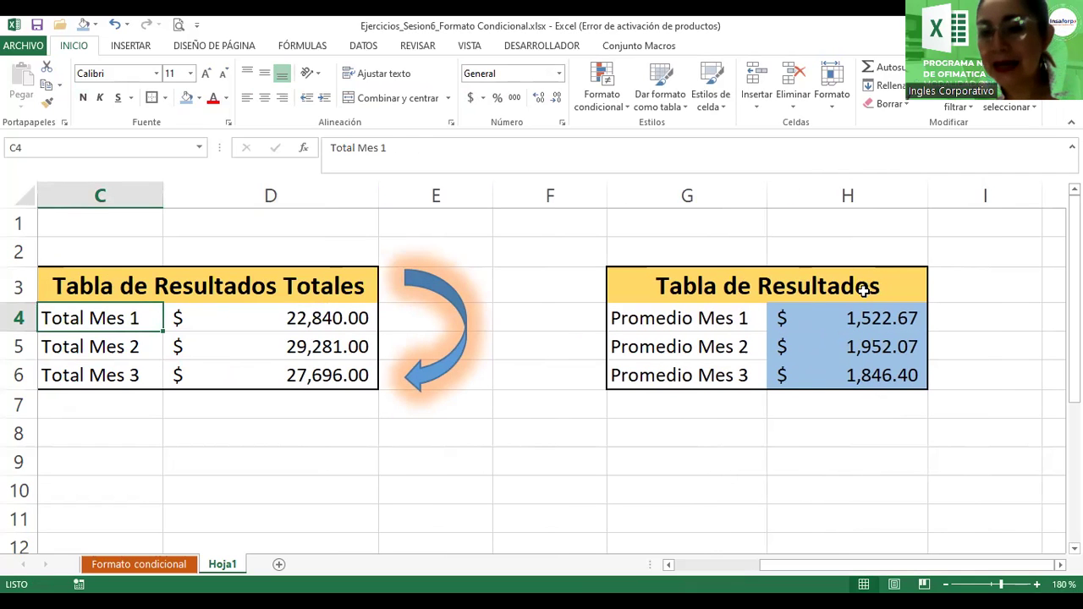
# - Append 'Promedios' to the G3 title and widen columns G and H to fit
pyautogui.doubleClick(865, 289)
pyautogui.write('Promedios')
pyautogui.press('Return')
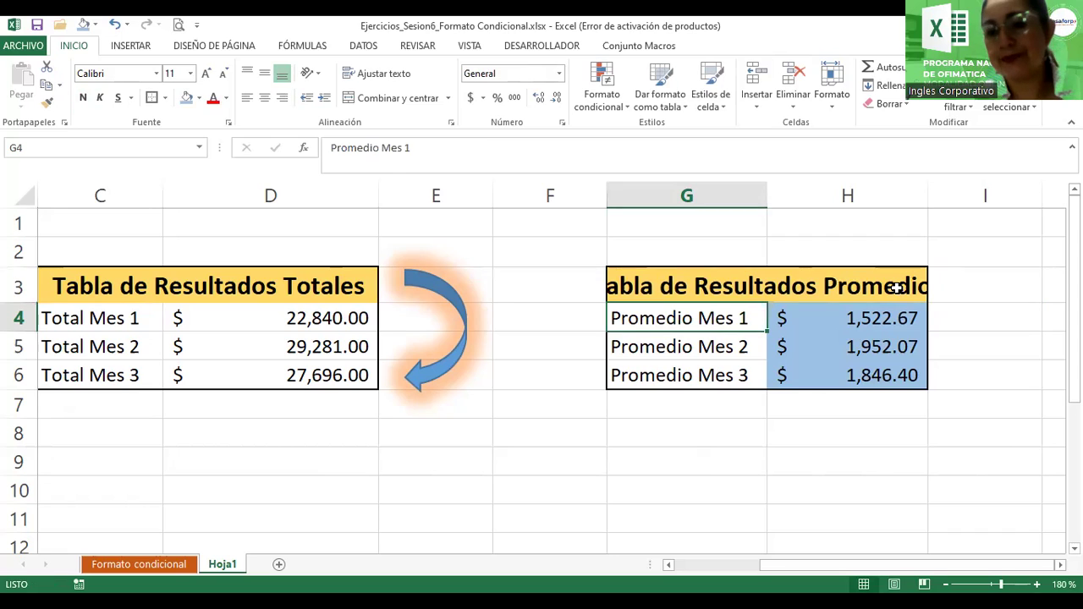
pyautogui.moveTo(927, 197); pyautogui.dragTo(960, 200)
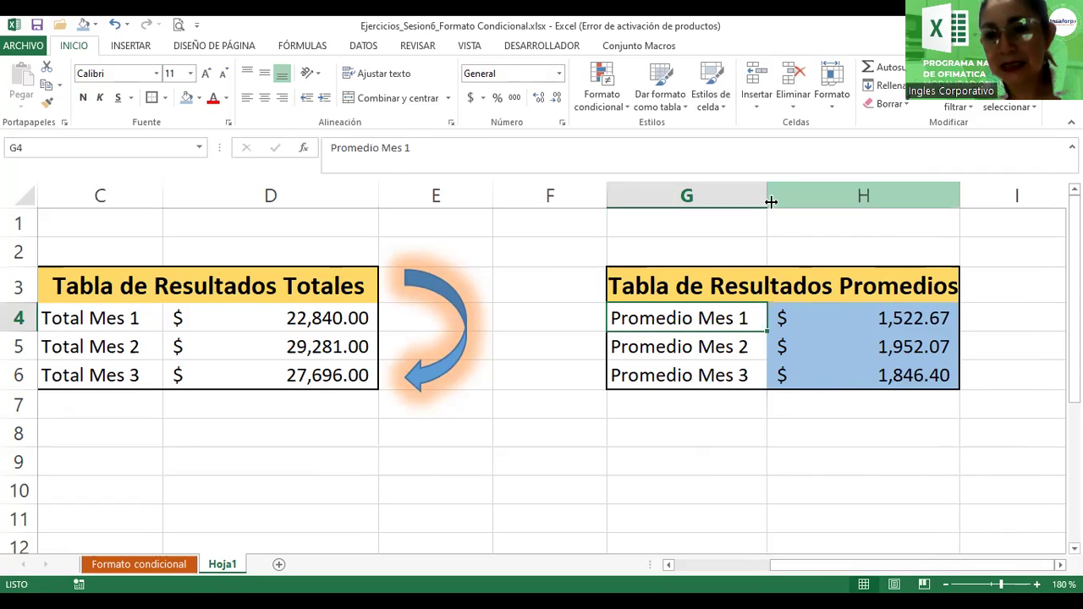
pyautogui.moveTo(764, 197); pyautogui.dragTo(776, 196)
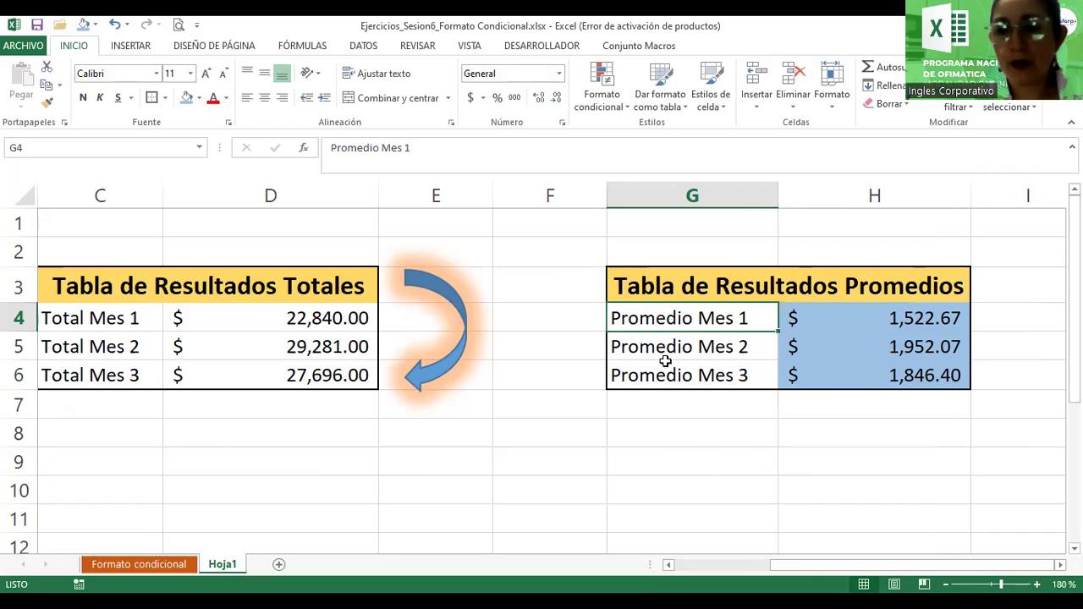
pyautogui.doubleClick(690, 320)
# - Shorten the G4 label to 'Mes 1' and fill Mes 2 and Mes 3 down to G6
pyautogui.moveTo(696, 320); pyautogui.dragTo(586, 331)
pyautogui.press('Delete')
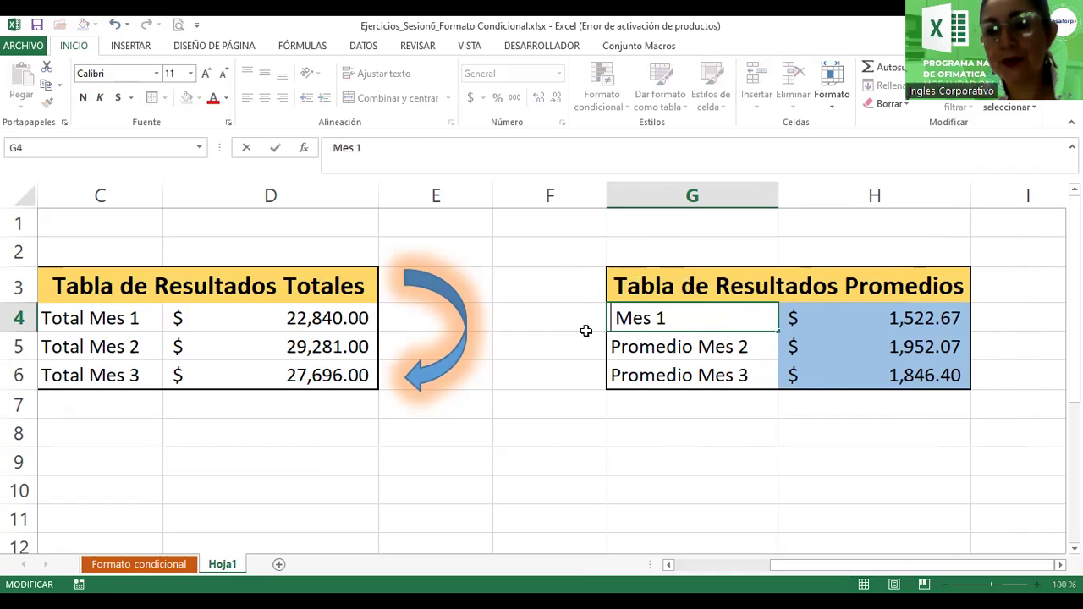
pyautogui.press('Return')
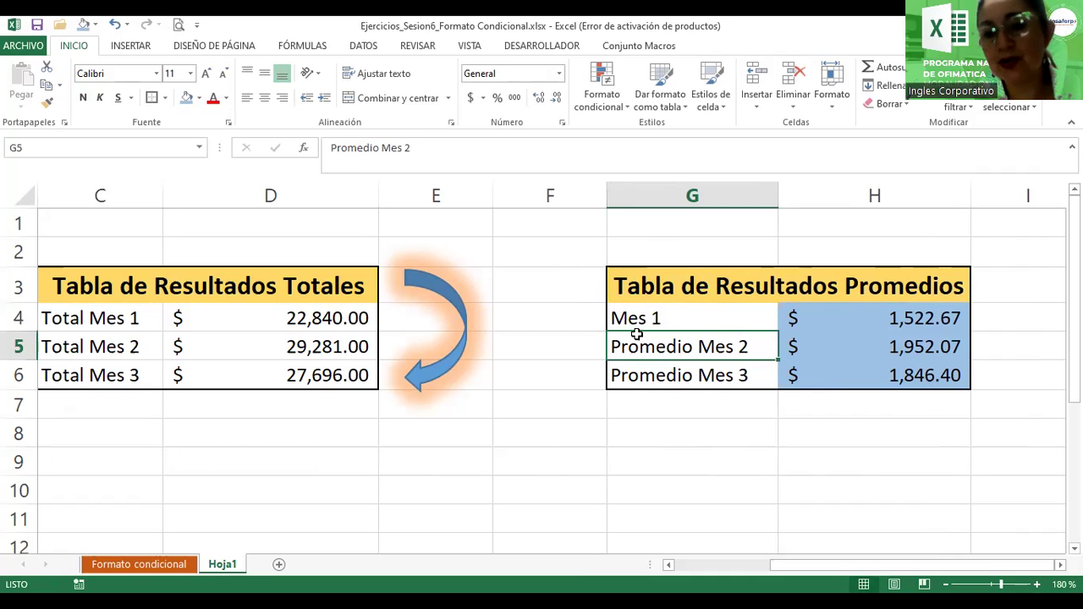
pyautogui.click(645, 325)
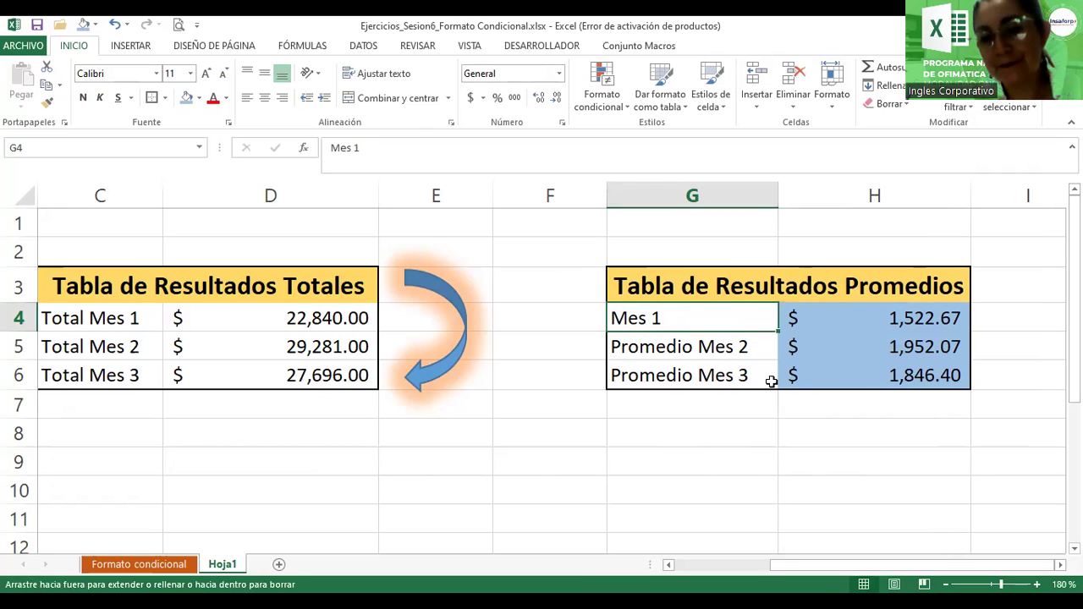
pyautogui.moveTo(776, 332); pyautogui.dragTo(772, 382)
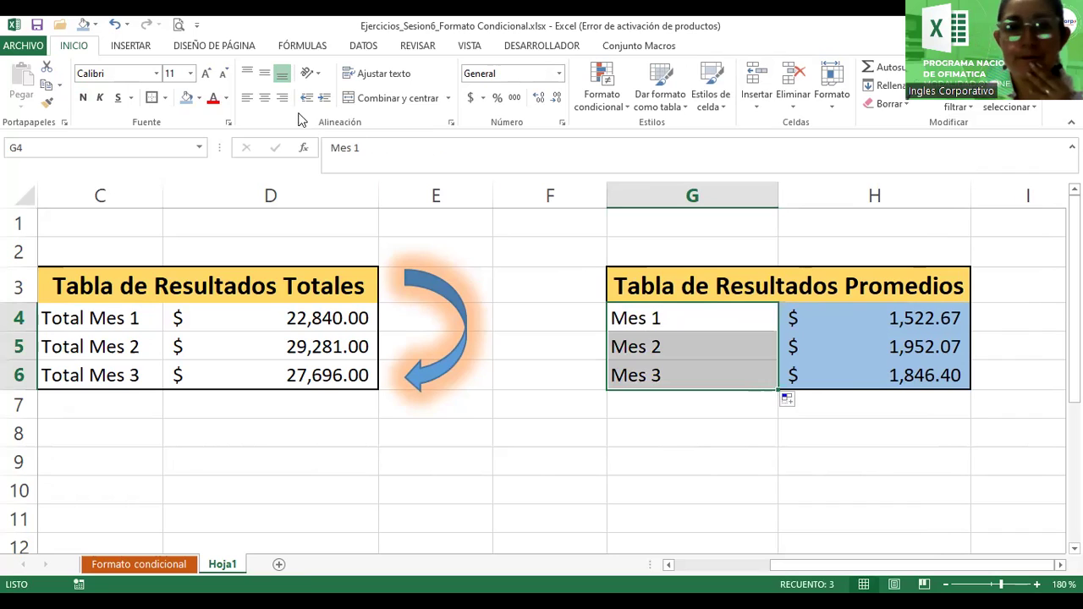
# - Centre the G4:G6 month labels and paste them over the Total labels from C4
pyautogui.click(266, 99)
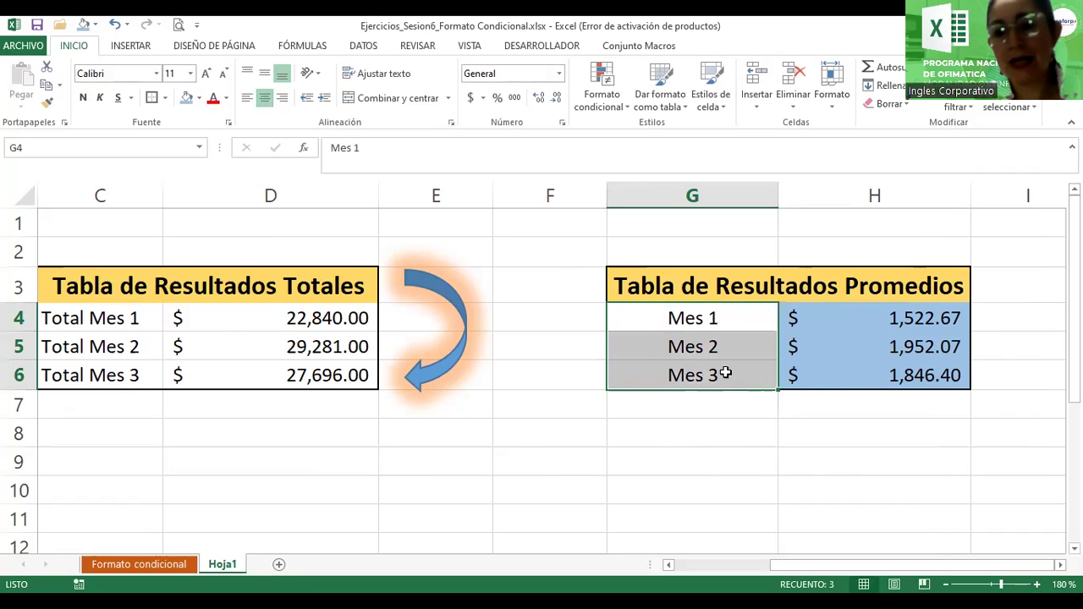
pyautogui.hotkey('ctrl', 'c')
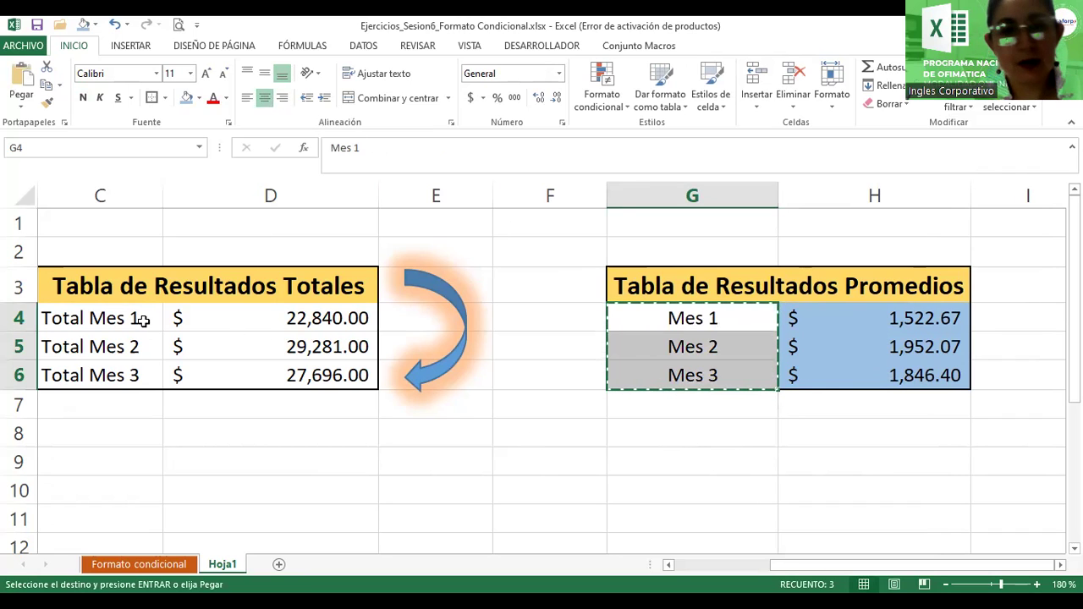
pyautogui.click(127, 317)
pyautogui.press('Return')
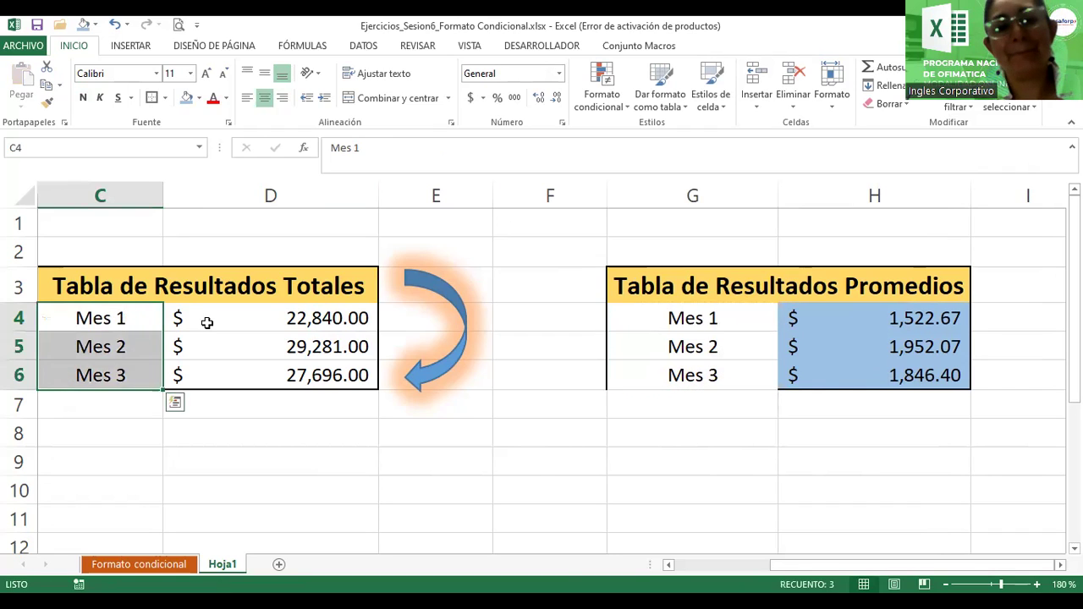
pyautogui.click(300, 306)
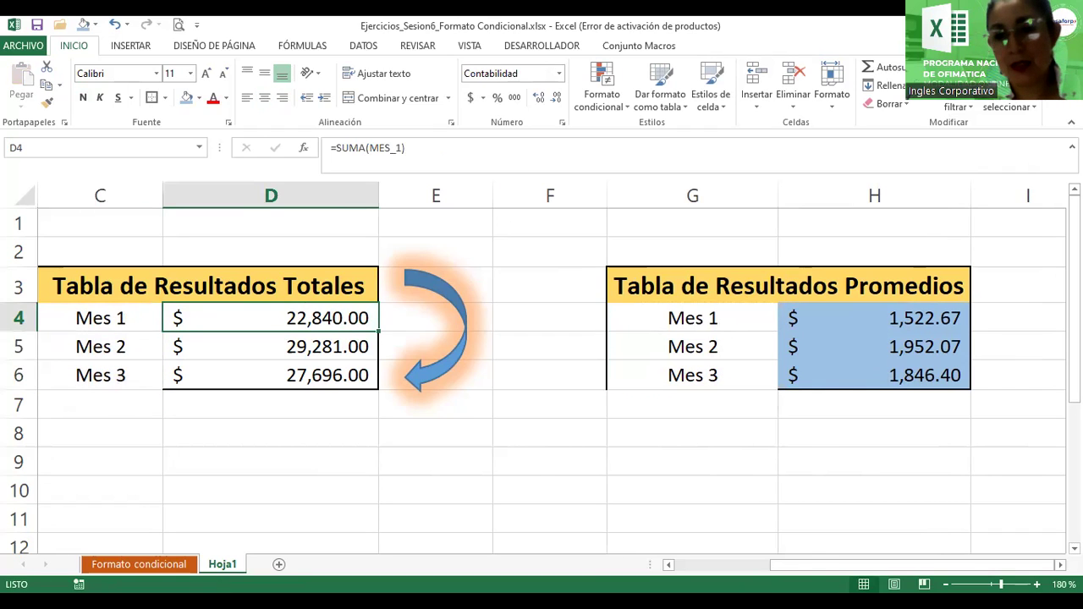
pyautogui.moveTo(812, 567); pyautogui.dragTo(763, 565)
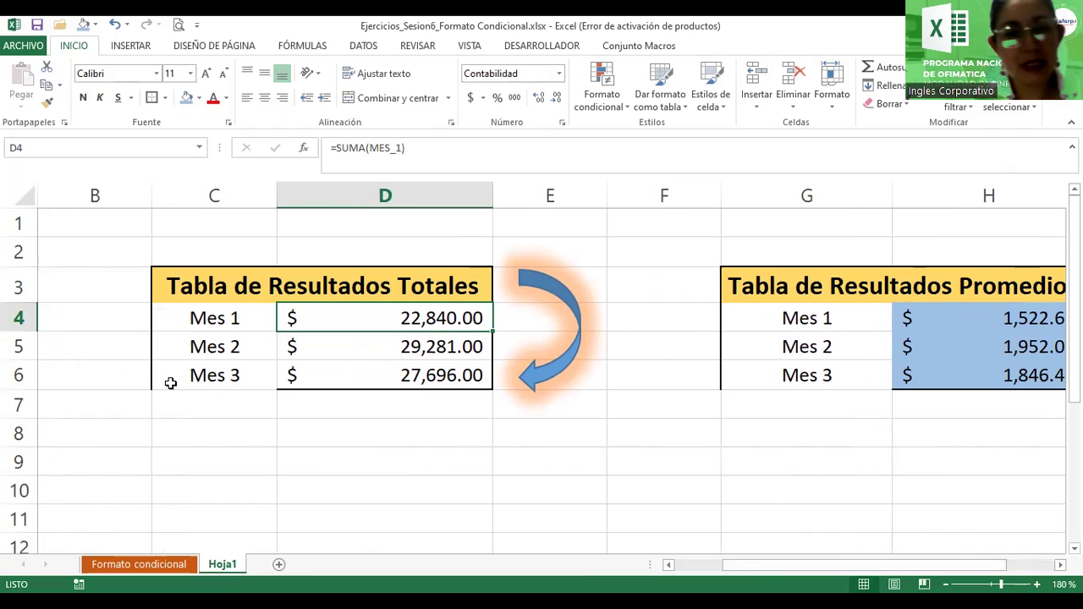
pyautogui.moveTo(219, 286); pyautogui.dragTo(241, 378)
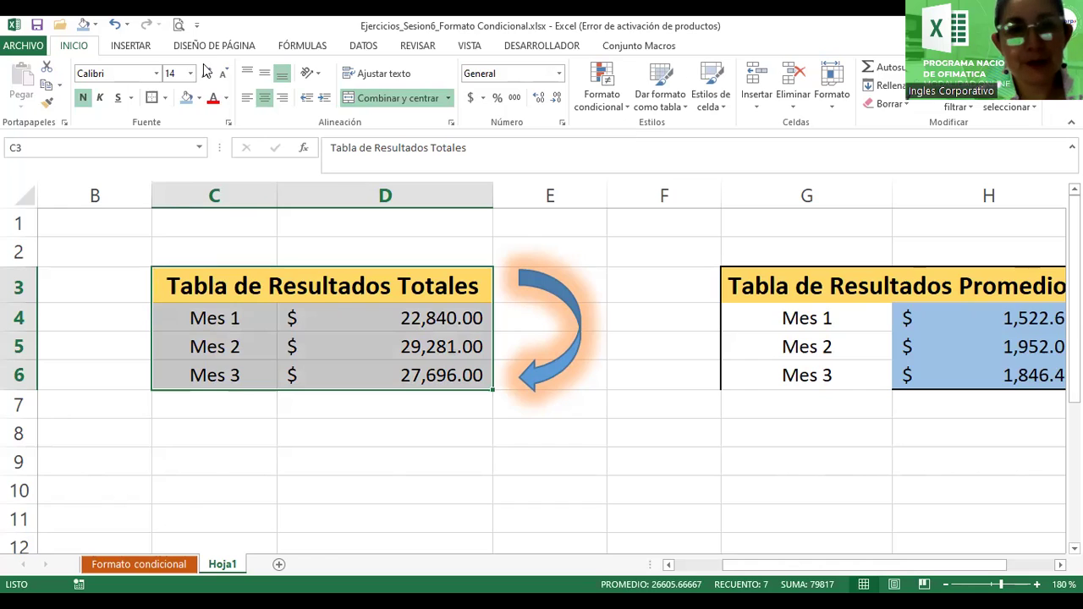
pyautogui.click(789, 364)
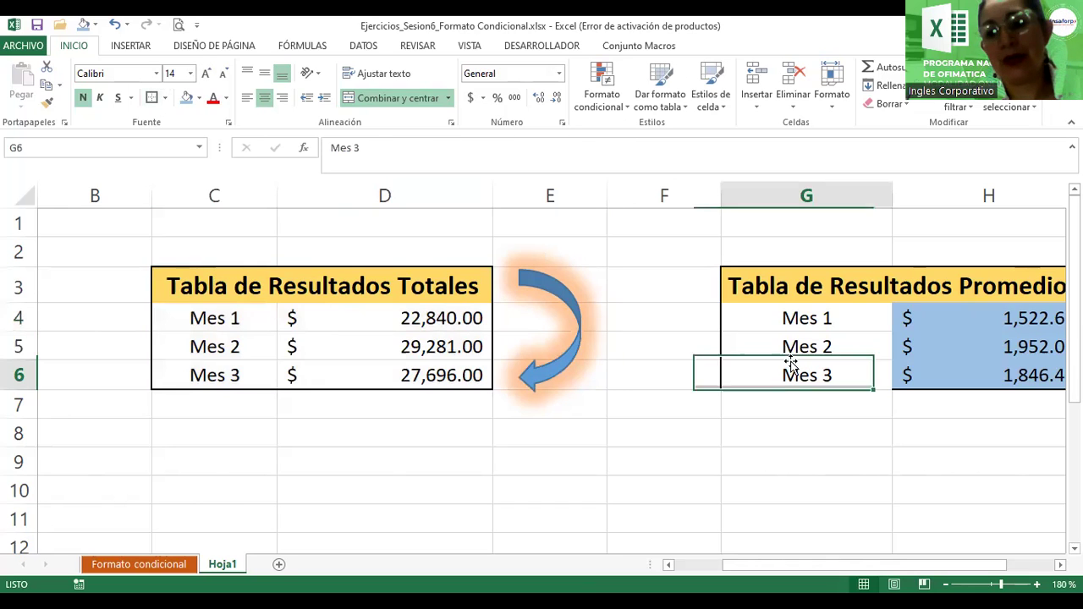
pyautogui.moveTo(824, 282); pyautogui.dragTo(834, 362)
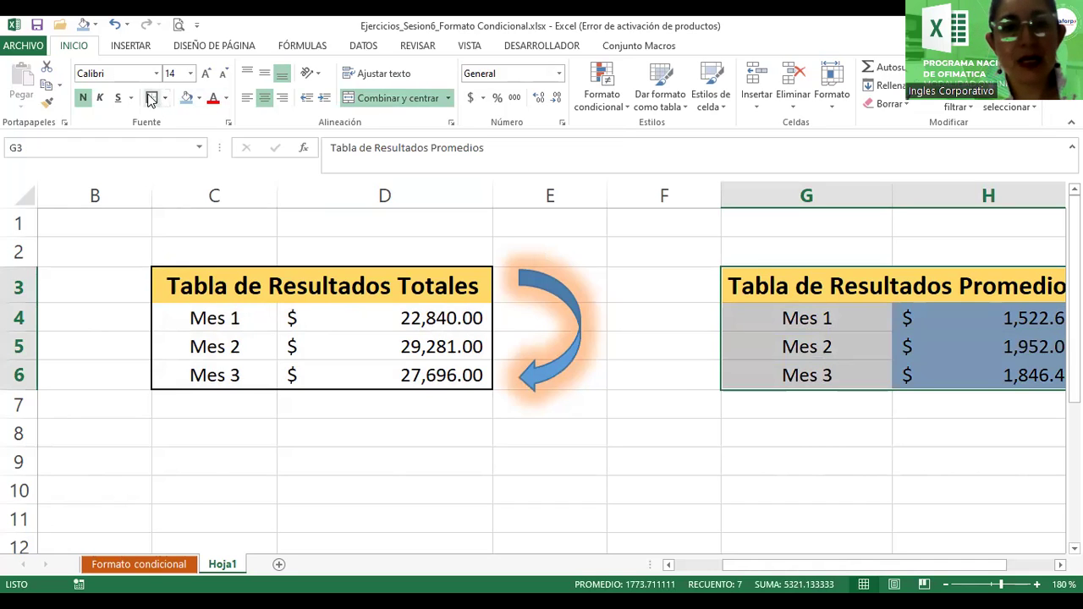
pyautogui.click(1060, 565)
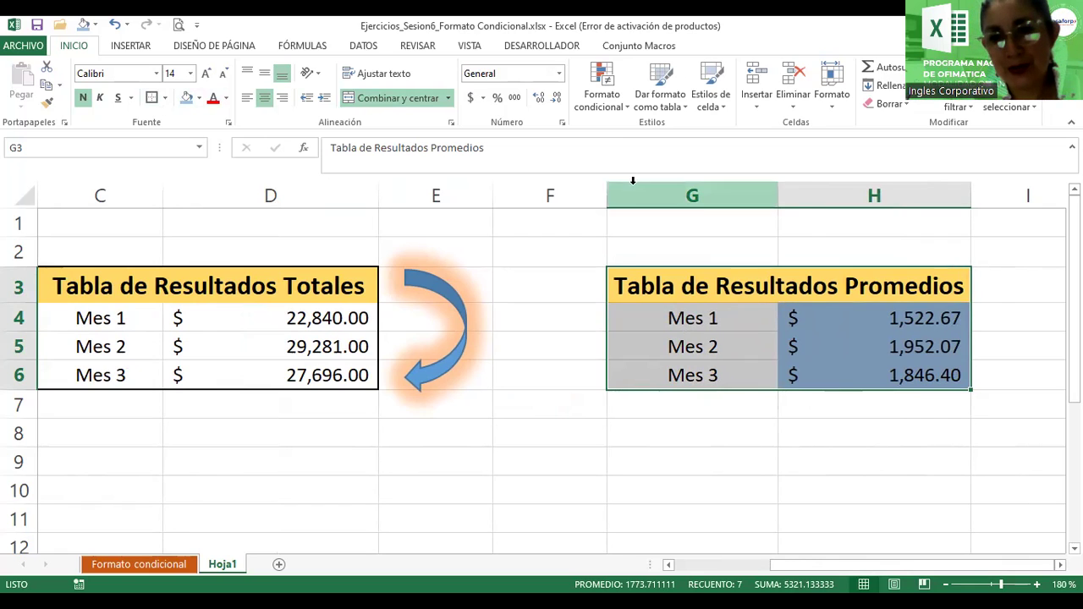
# - Replace the curved arrow with a left-right block arrow spanning the two tables
pyautogui.click(440, 293)
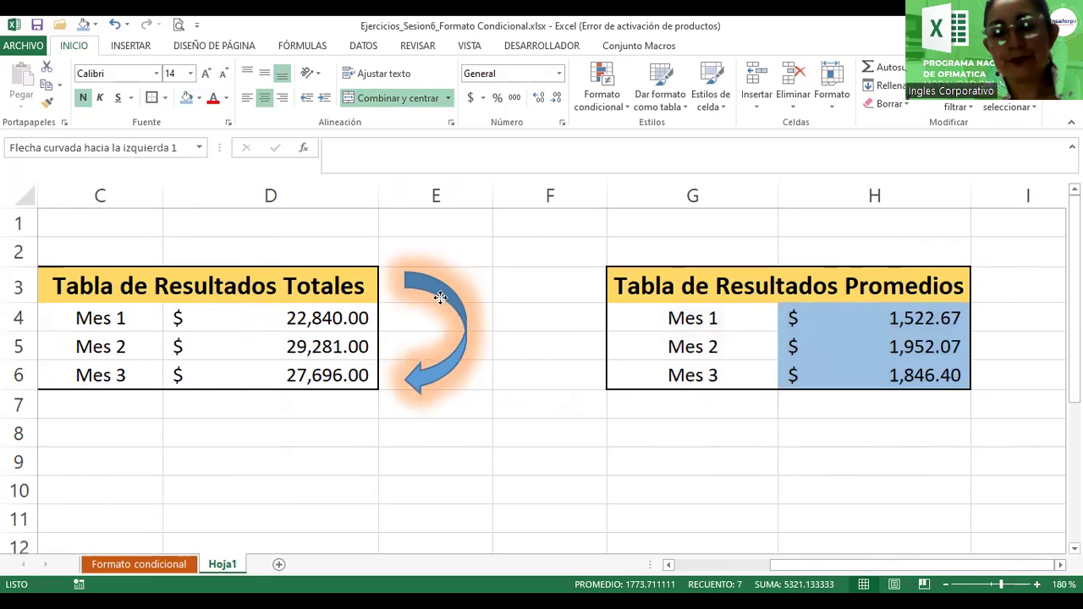
pyautogui.press('Delete')
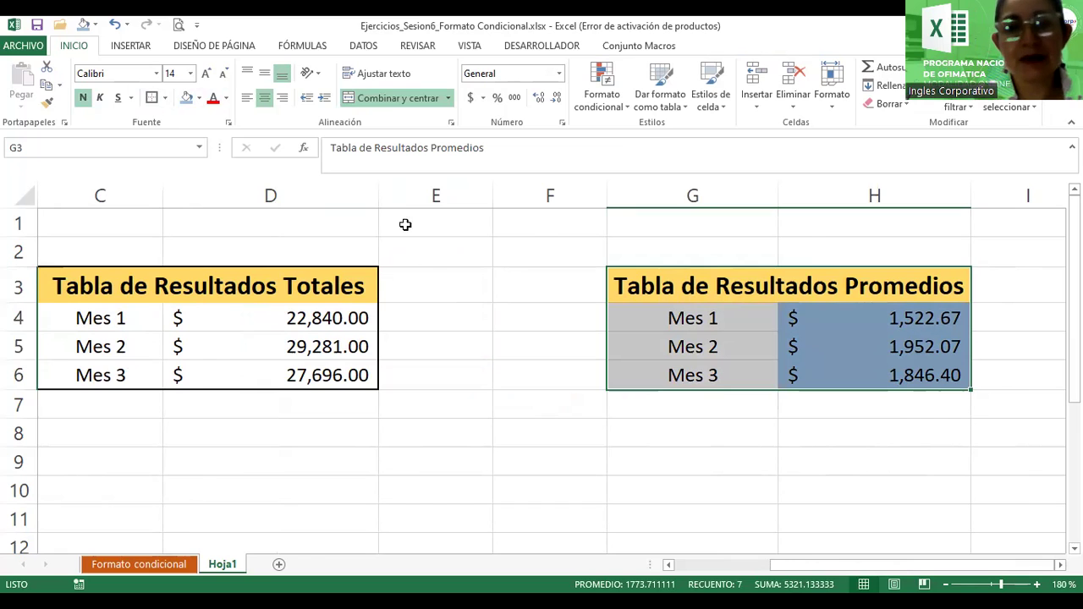
pyautogui.click(136, 47)
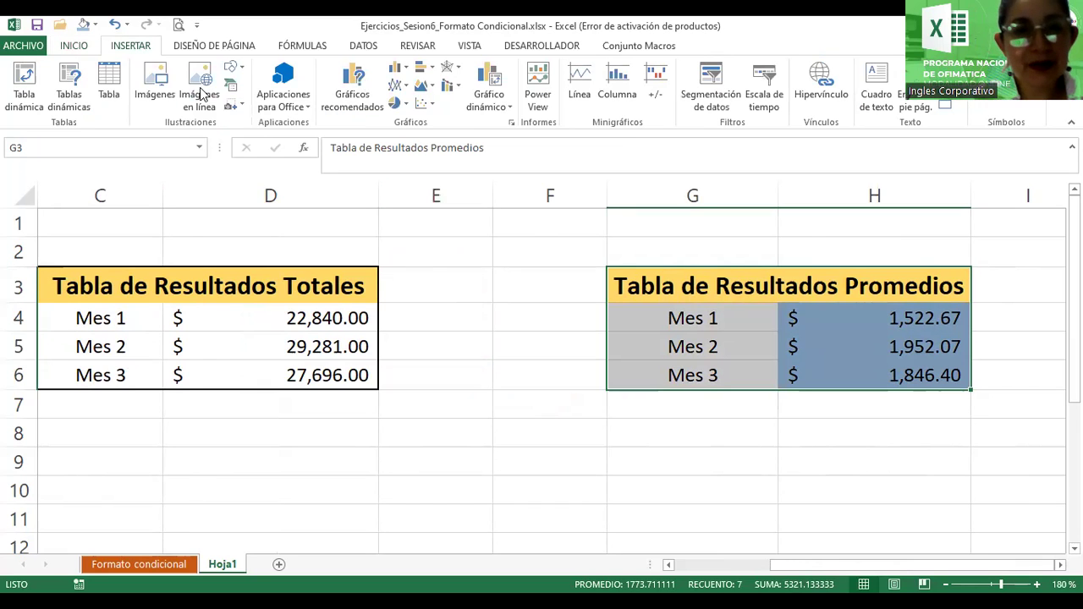
pyautogui.click(241, 68)
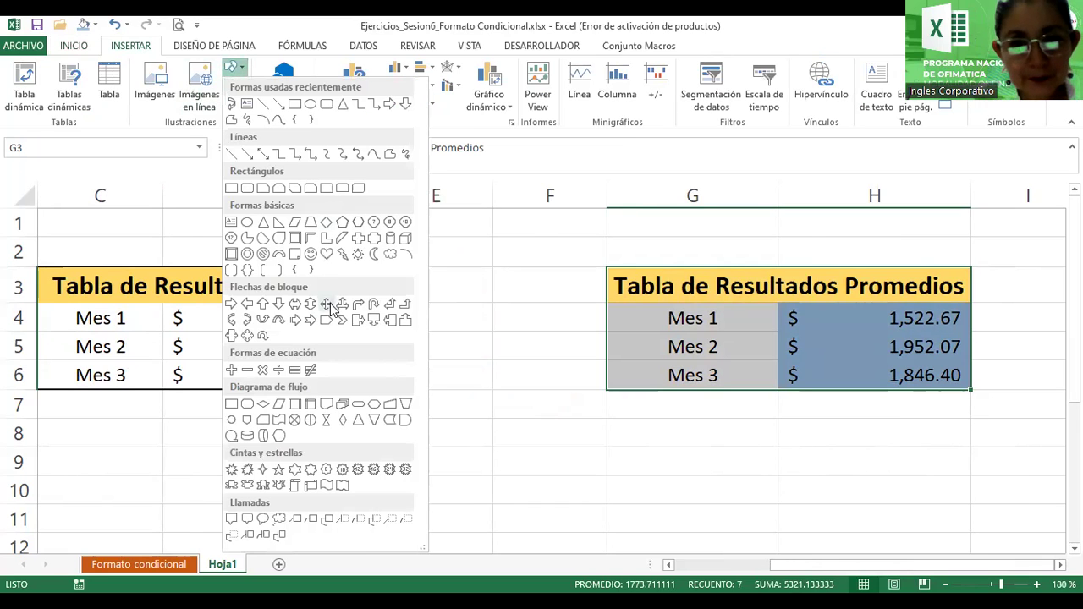
pyautogui.click(296, 303)
pyautogui.moveTo(409, 295); pyautogui.dragTo(590, 378)
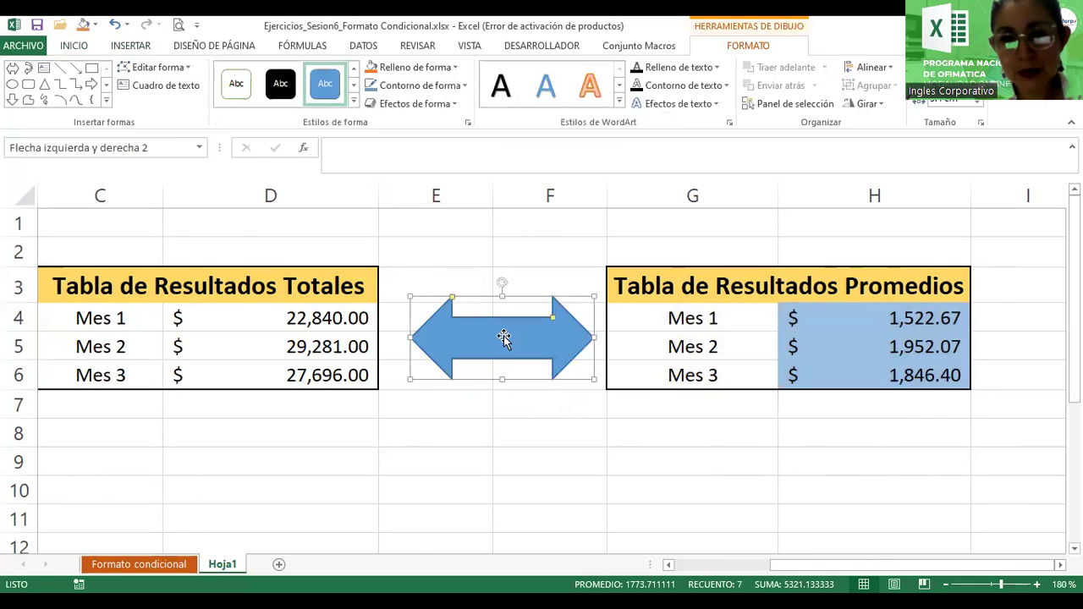
pyautogui.moveTo(498, 334); pyautogui.dragTo(477, 336)
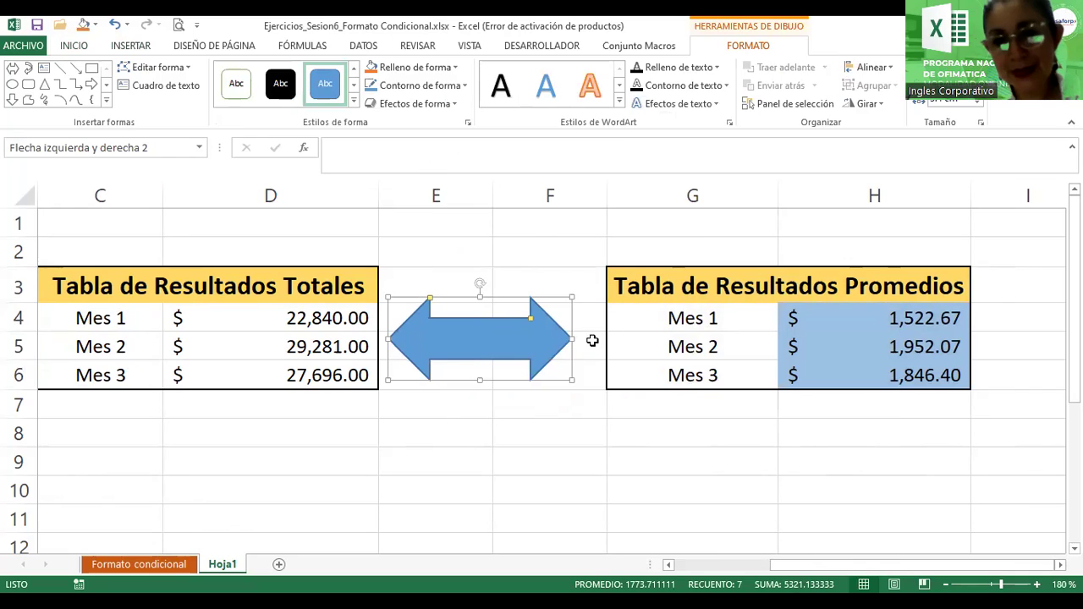
pyautogui.moveTo(572, 341)
pyautogui.mouseDown()
pyautogui.moveTo(600, 339)
pyautogui.moveTo(561, 328)
pyautogui.moveTo(561, 316)
pyautogui.mouseUp()
# - Give the double-headed arrow a green glow effect
pyautogui.click(416, 104)
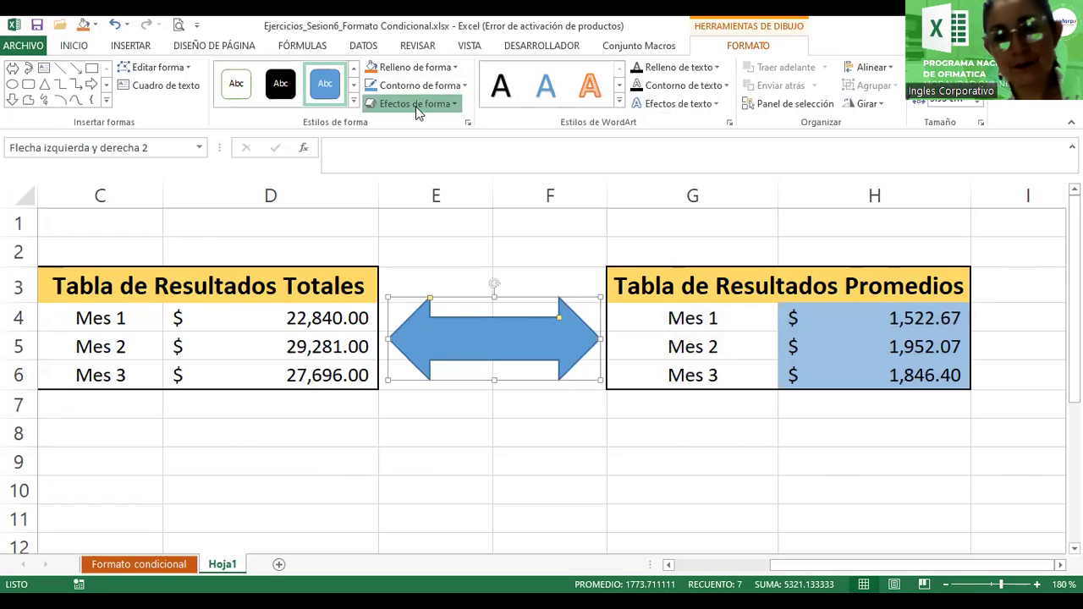
pyautogui.moveTo(464, 243)
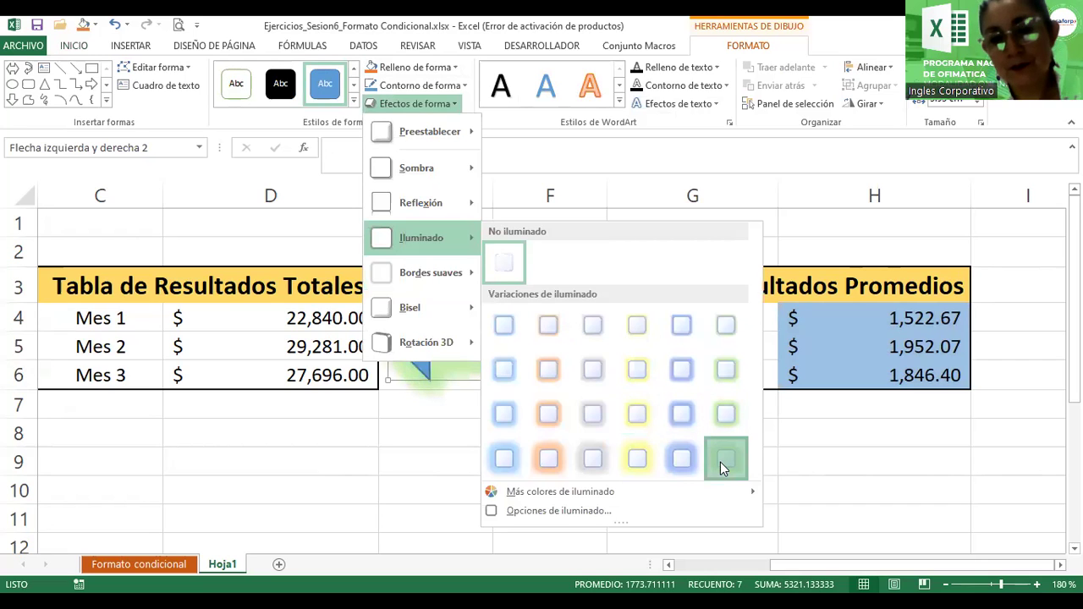
pyautogui.click(496, 436)
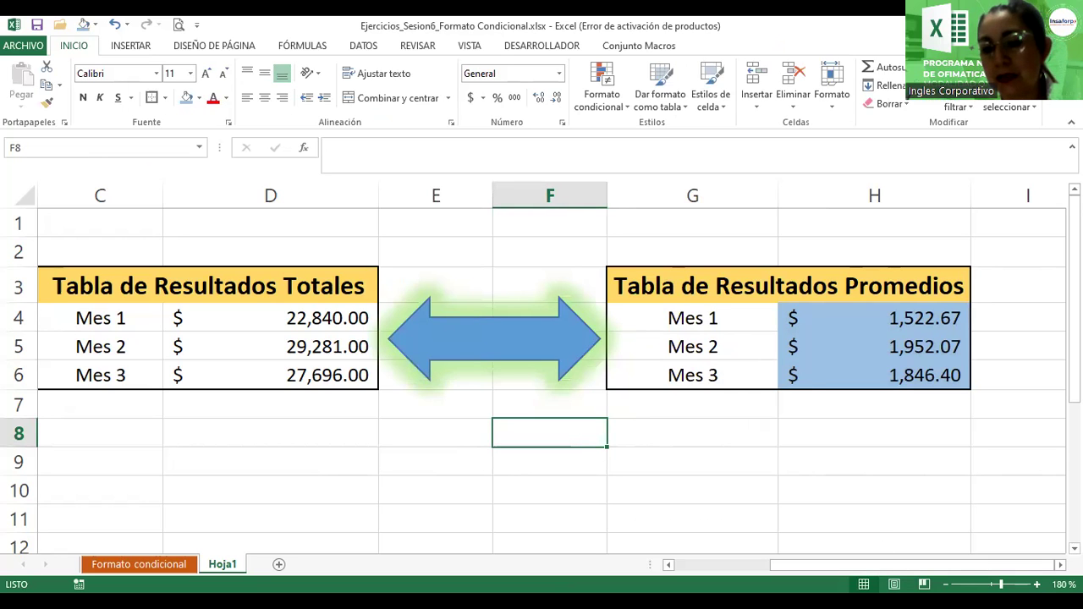
pyautogui.click(945, 584)
# - Zoom out and select the totals table range C3:D6
pyautogui.click(945, 583)
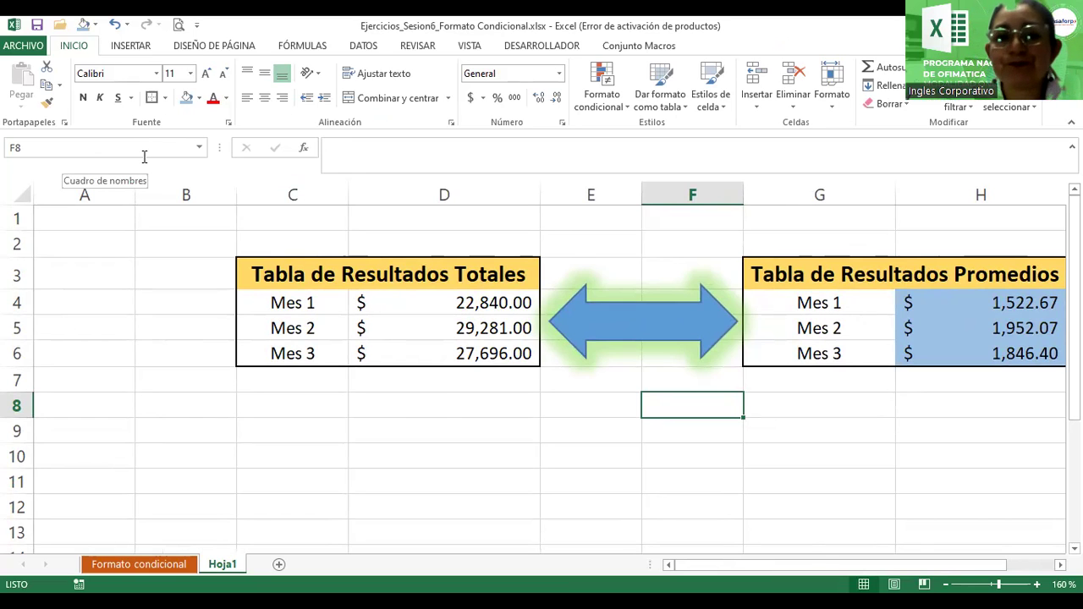
pyautogui.click(315, 272)
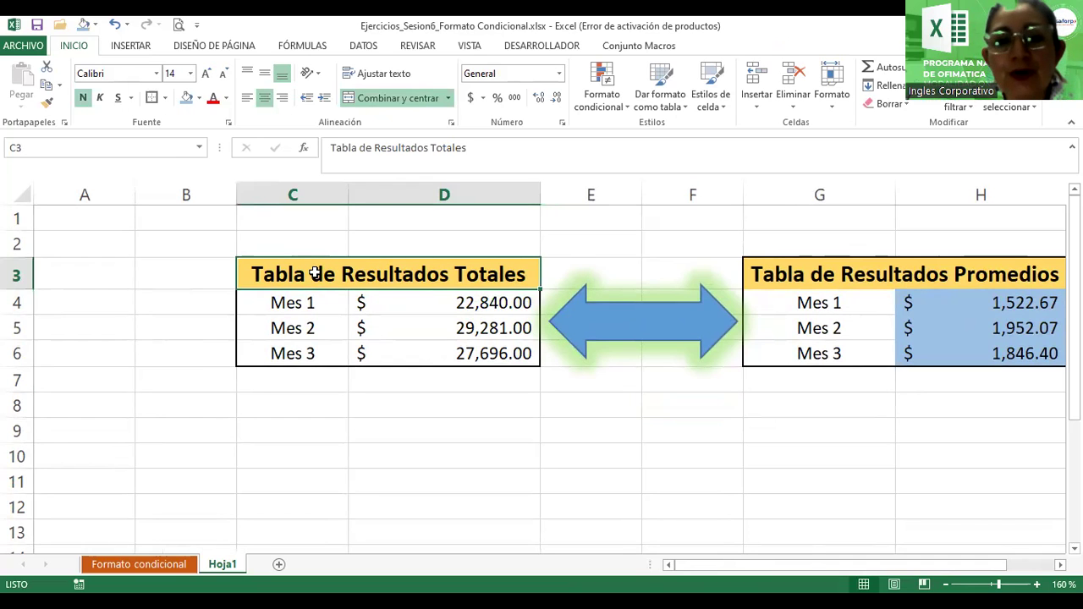
pyautogui.moveTo(315, 273); pyautogui.dragTo(331, 353)
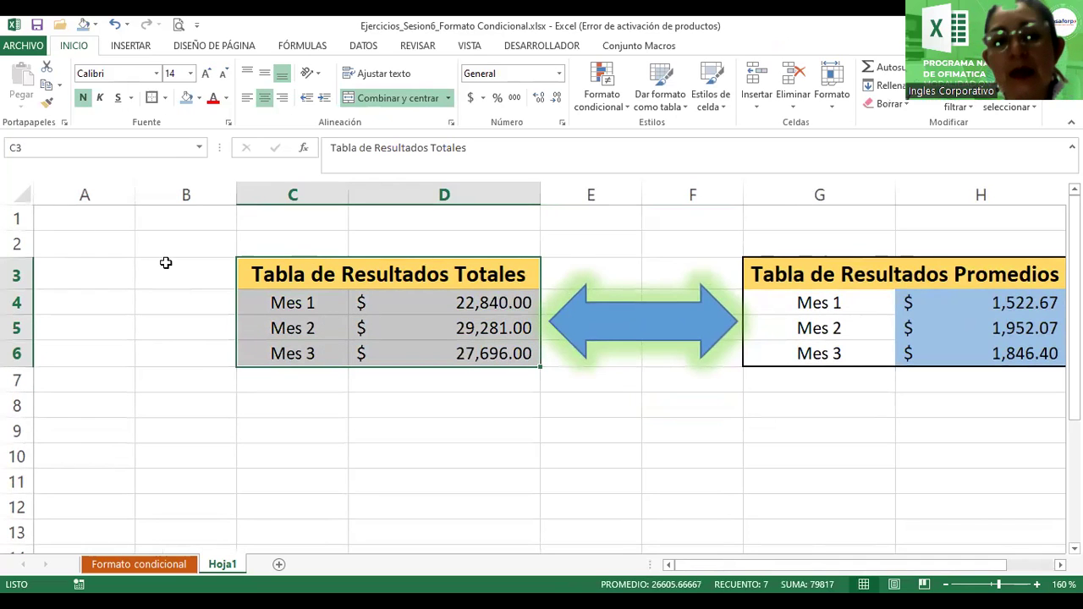
# - Name the selected range Tabla_Totales in the Name Box
pyautogui.click(80, 147)
pyautogui.write('Tabla_')
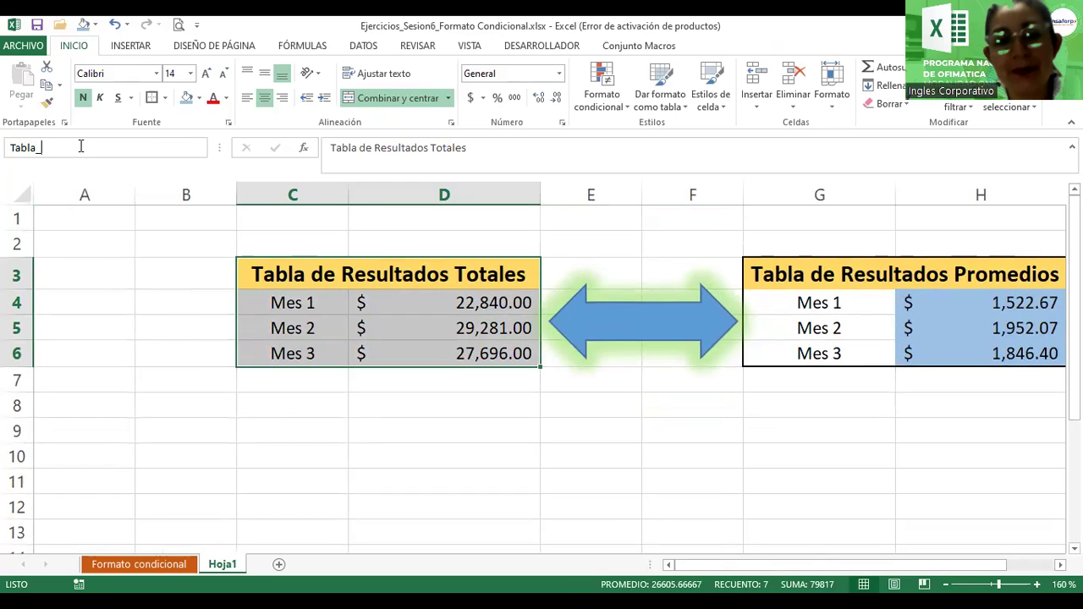
pyautogui.press('Escape')
pyautogui.click(80, 146)
pyautogui.write('Tabla')
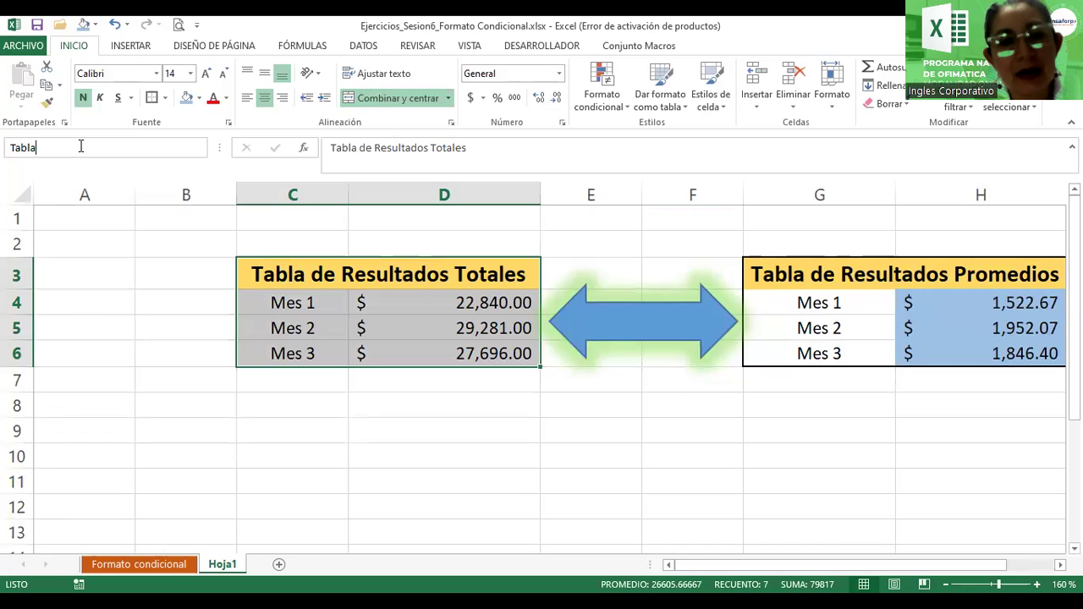
pyautogui.press('Escape')
pyautogui.scroll(2, 80, 148)
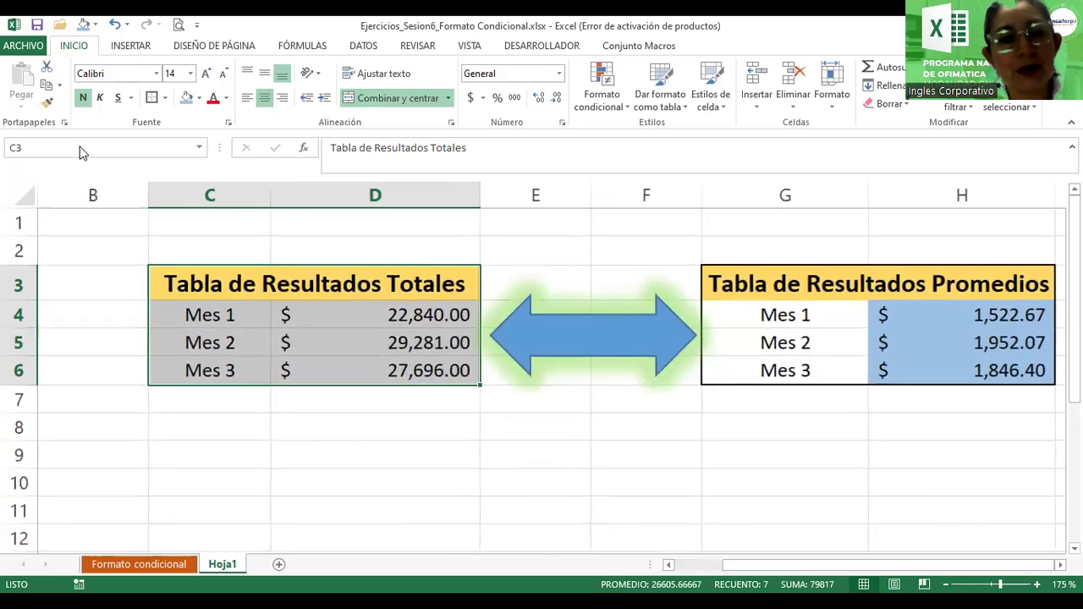
pyautogui.write('la')
pyautogui.press('Escape')
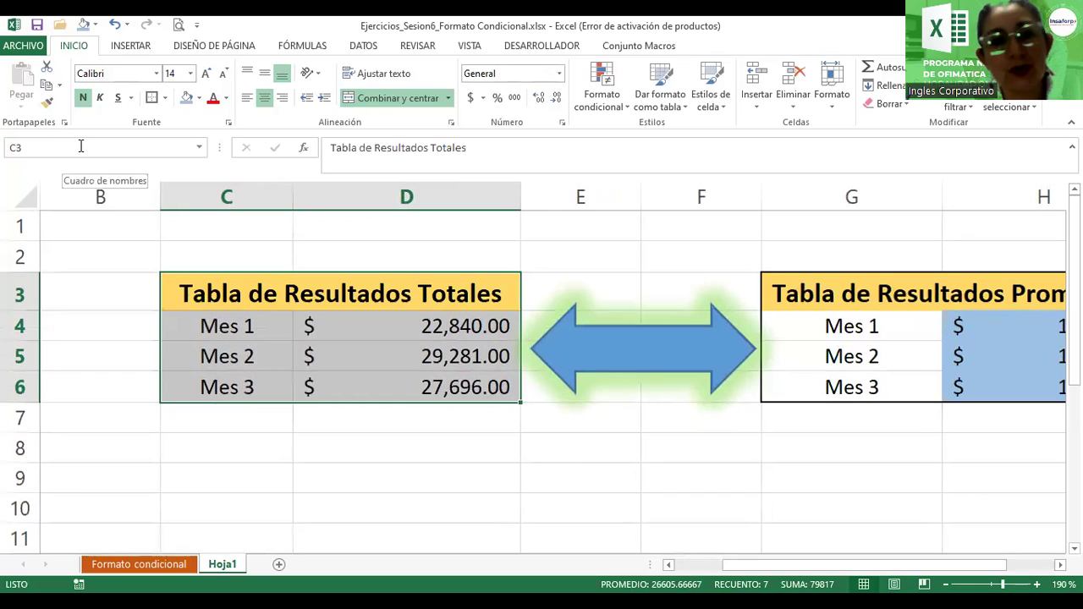
pyautogui.click(80, 147)
pyautogui.write('Tabla_')
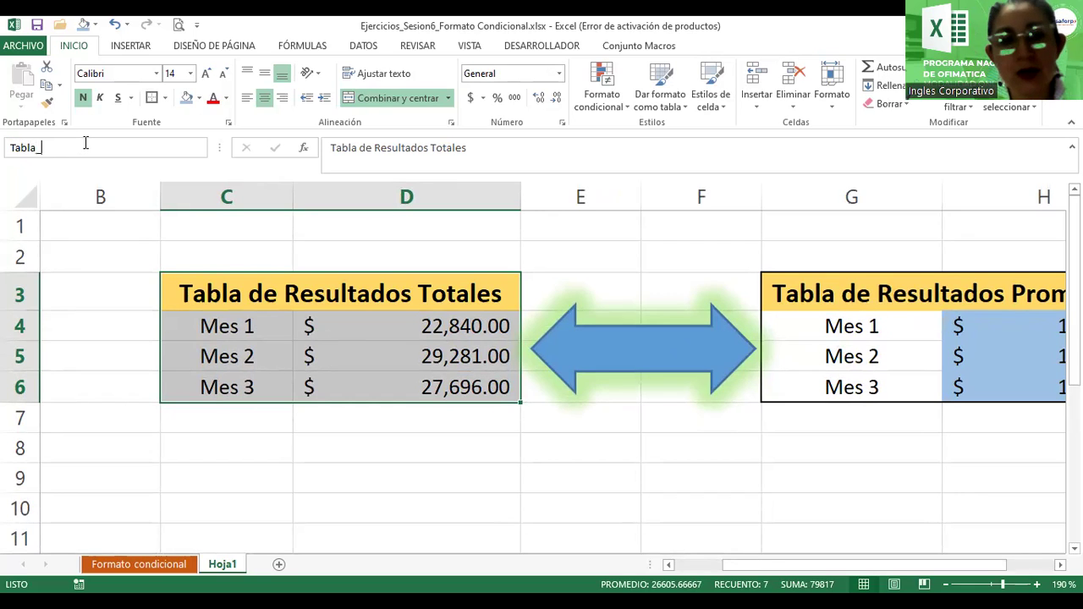
pyautogui.write('Totales')
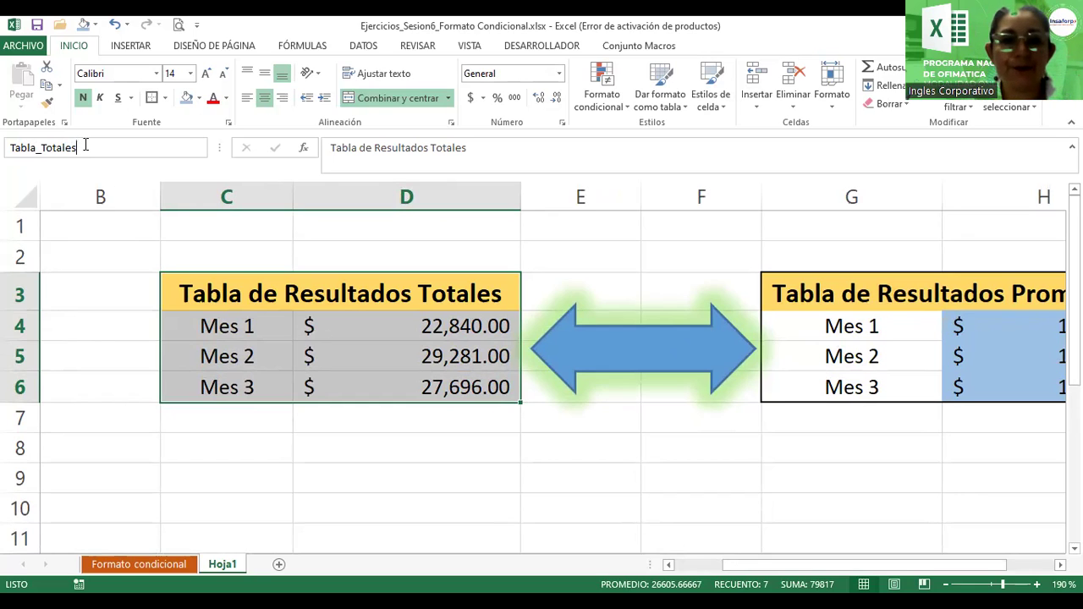
pyautogui.press('Return')
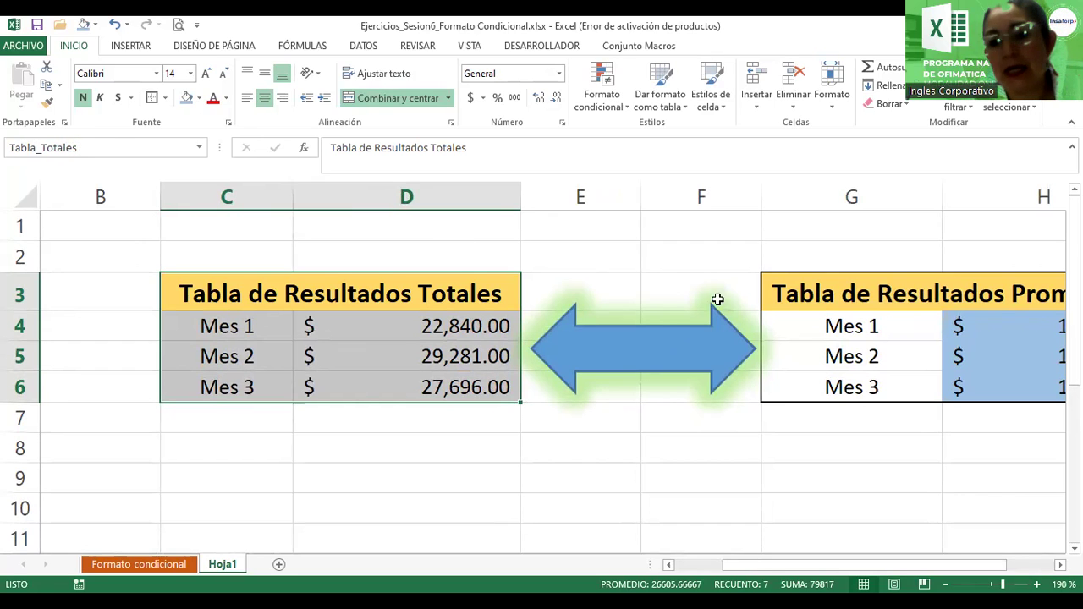
# - Select the averages table G3:H6 and name it Tabla_Promedios in the Name Box
pyautogui.click(834, 291)
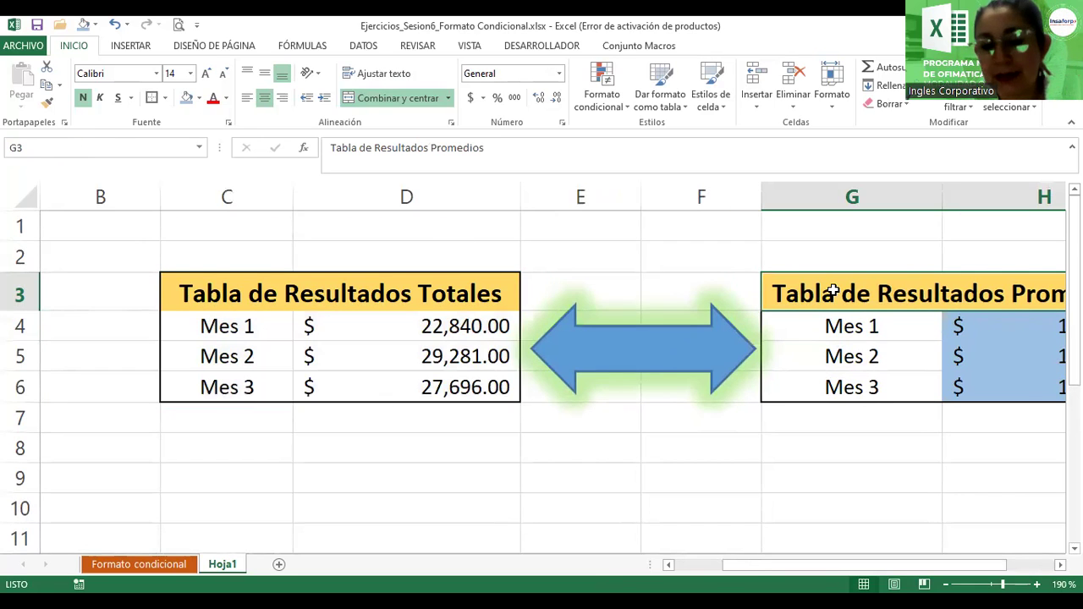
pyautogui.moveTo(834, 291); pyautogui.dragTo(974, 387)
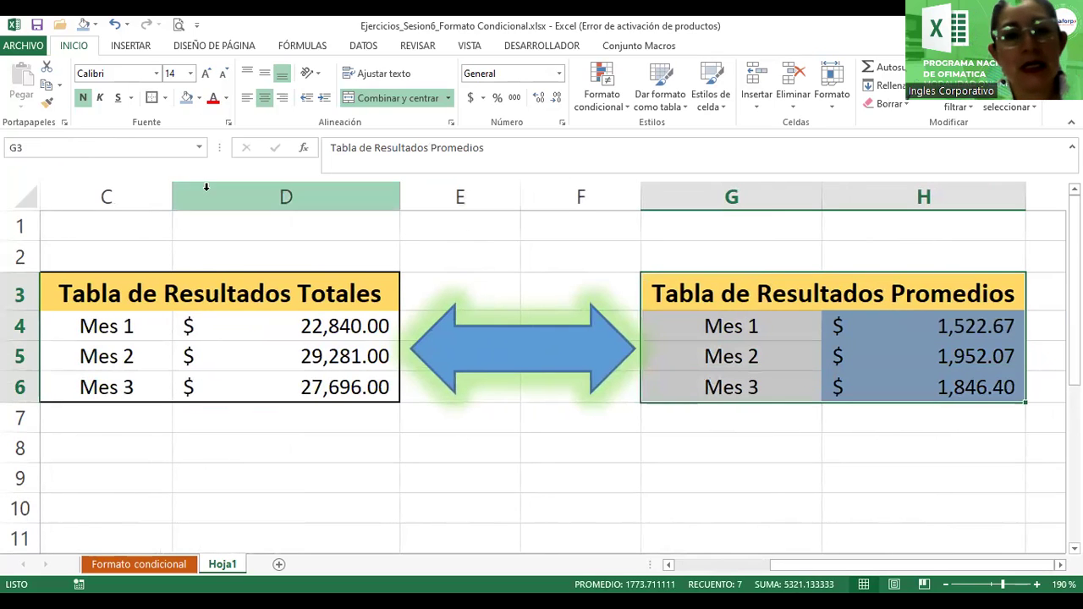
pyautogui.click(165, 145)
pyautogui.write('Tabla_Promedios')
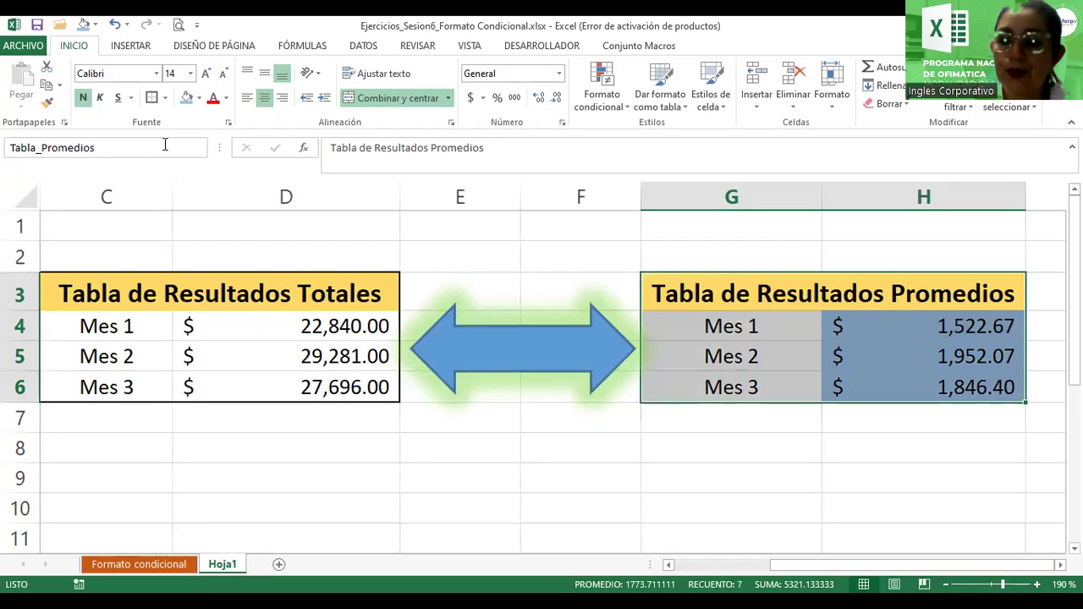
pyautogui.press('Return')
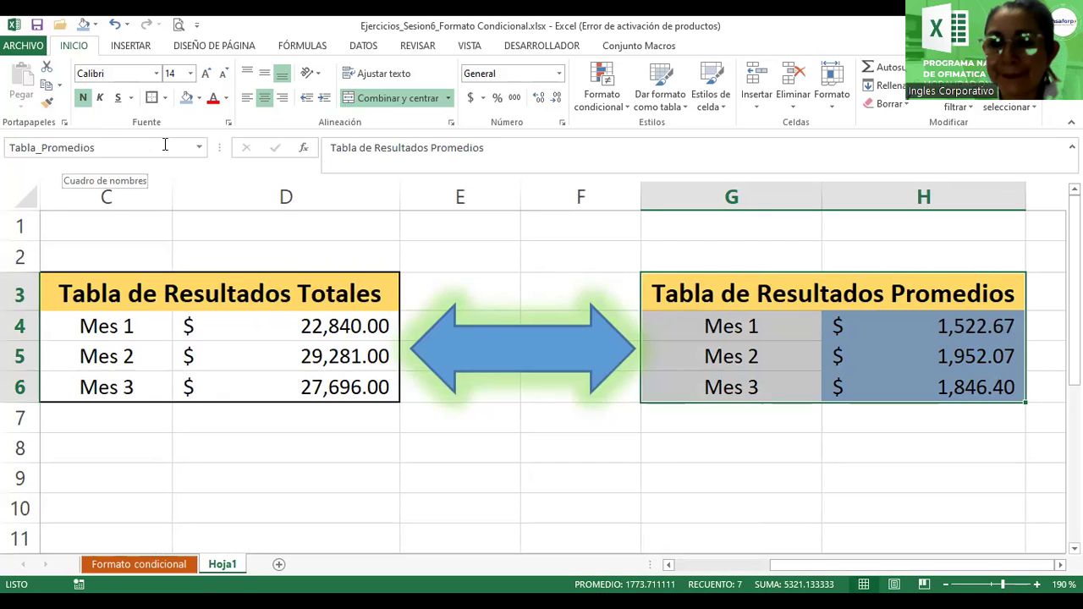
pyautogui.click(509, 245)
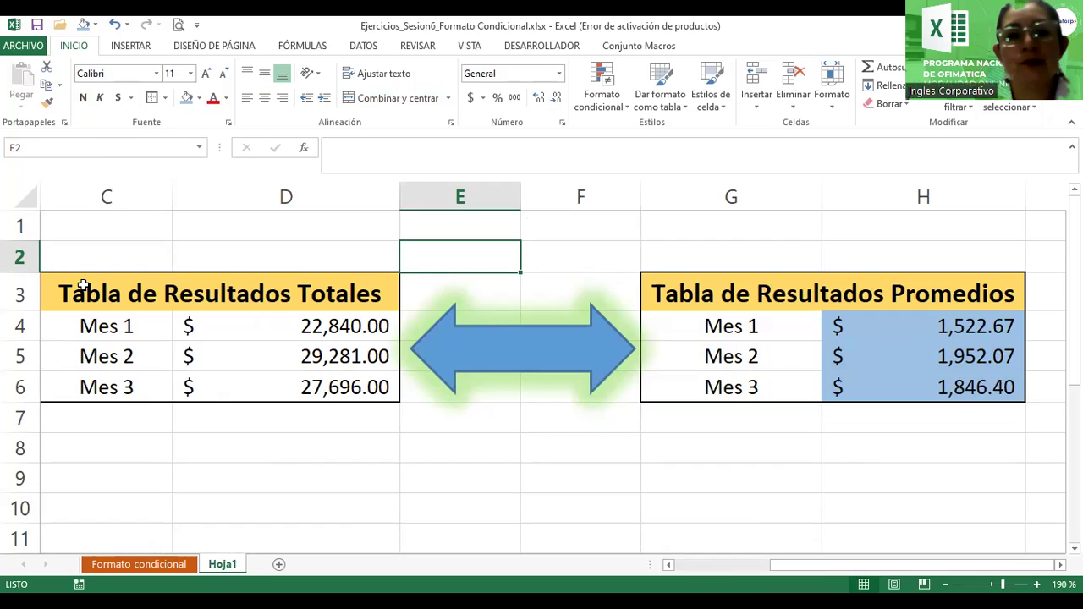
# - Use the Name Box list to jump to VENTAS, Tabla_Totales, MES_3, then Tabla_Promedios
pyautogui.click(199, 149)
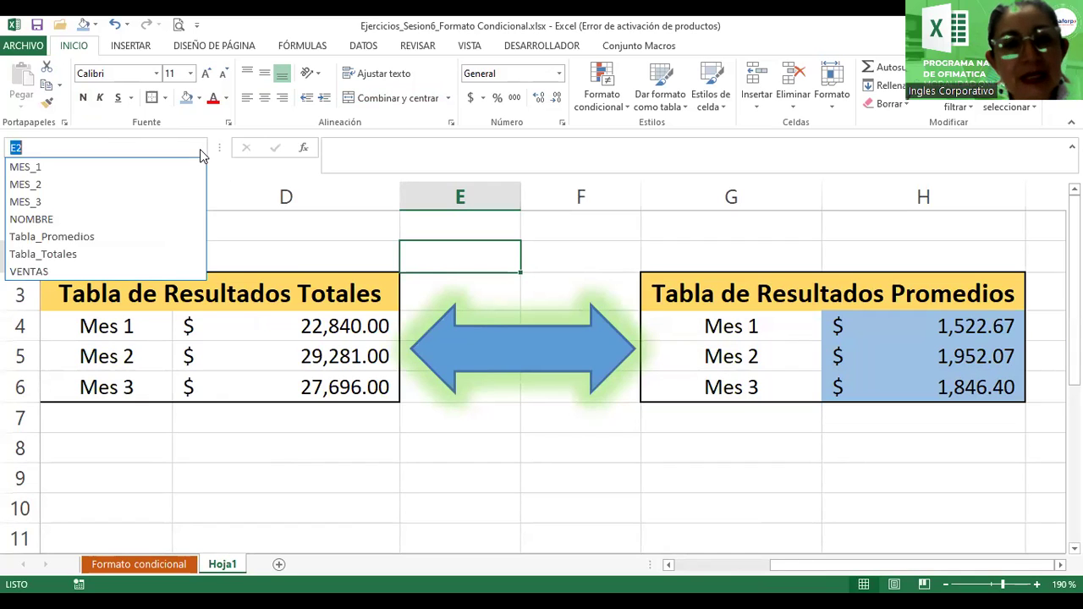
pyautogui.click(60, 271)
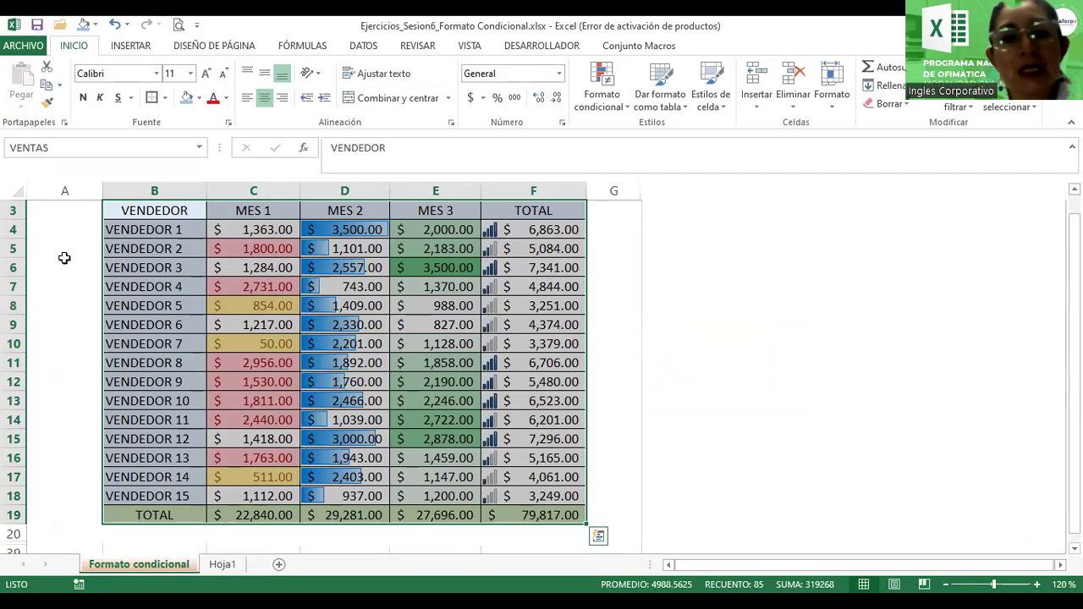
pyautogui.click(201, 151)
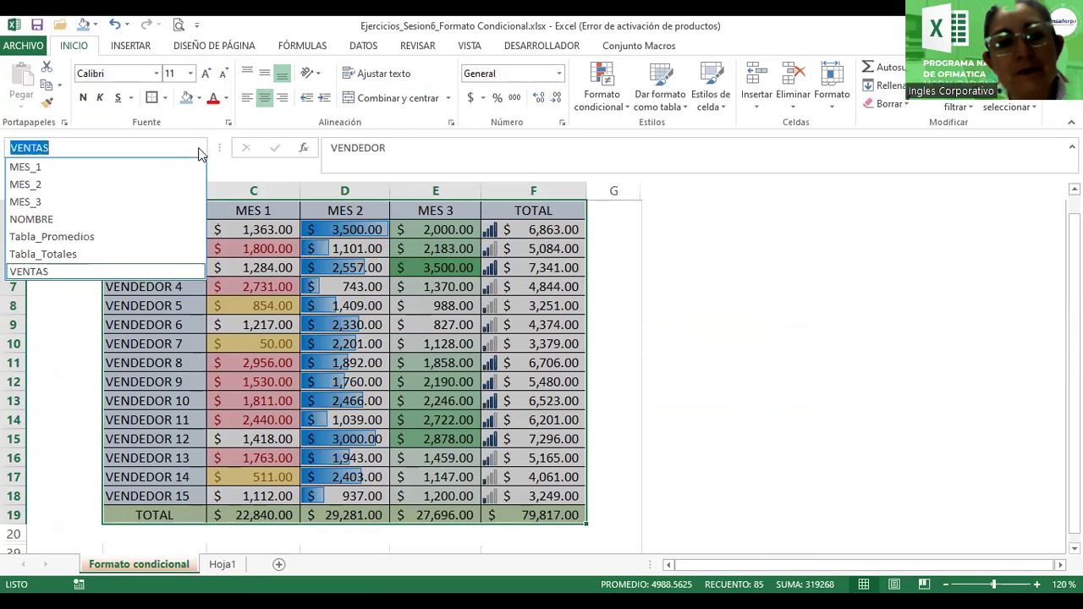
pyautogui.click(57, 255)
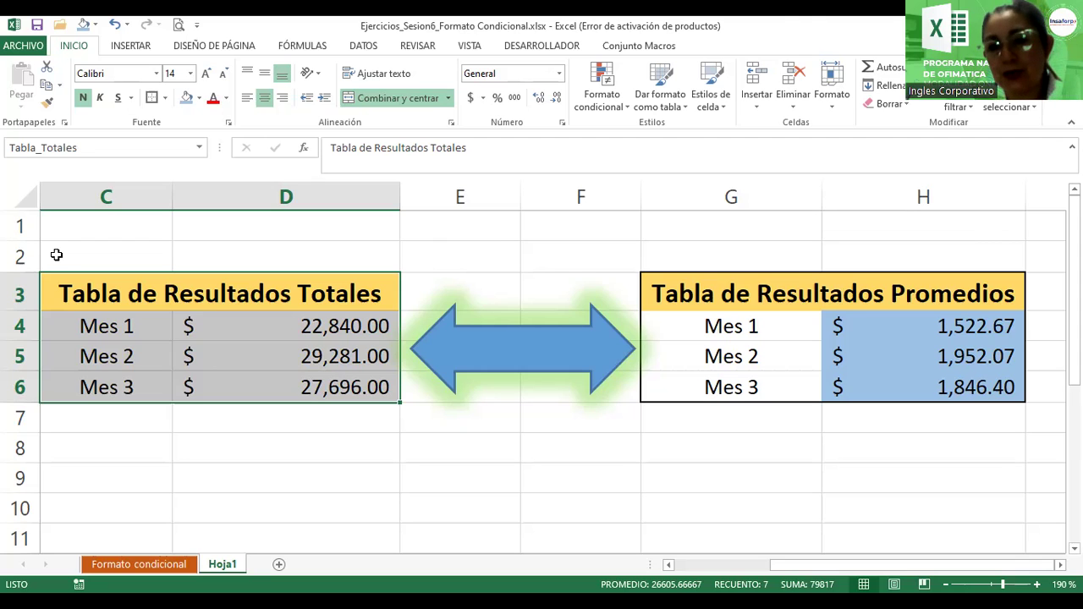
pyautogui.click(200, 149)
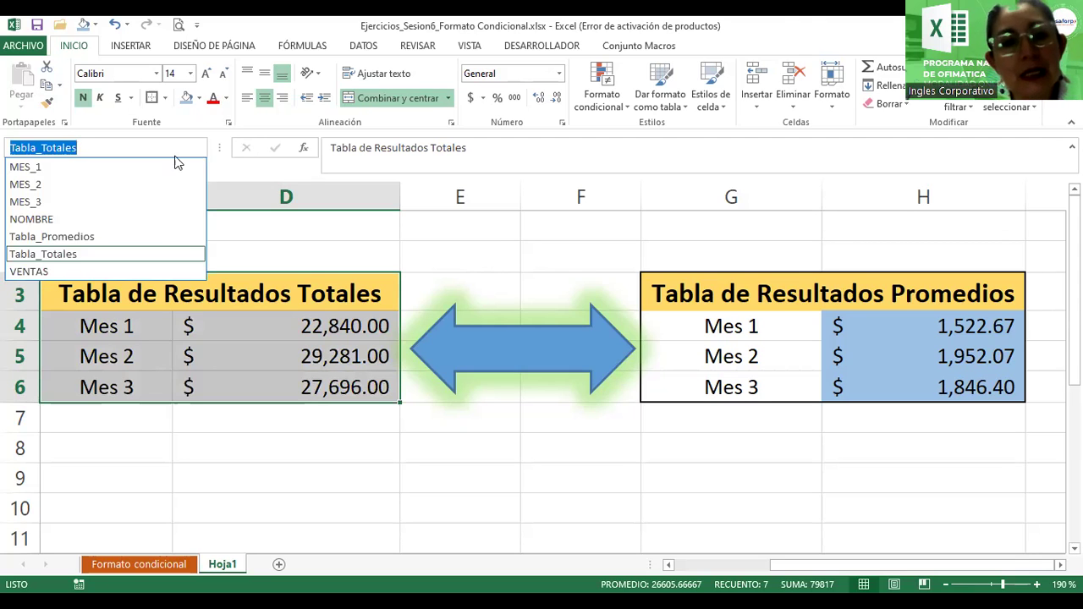
pyautogui.click(99, 206)
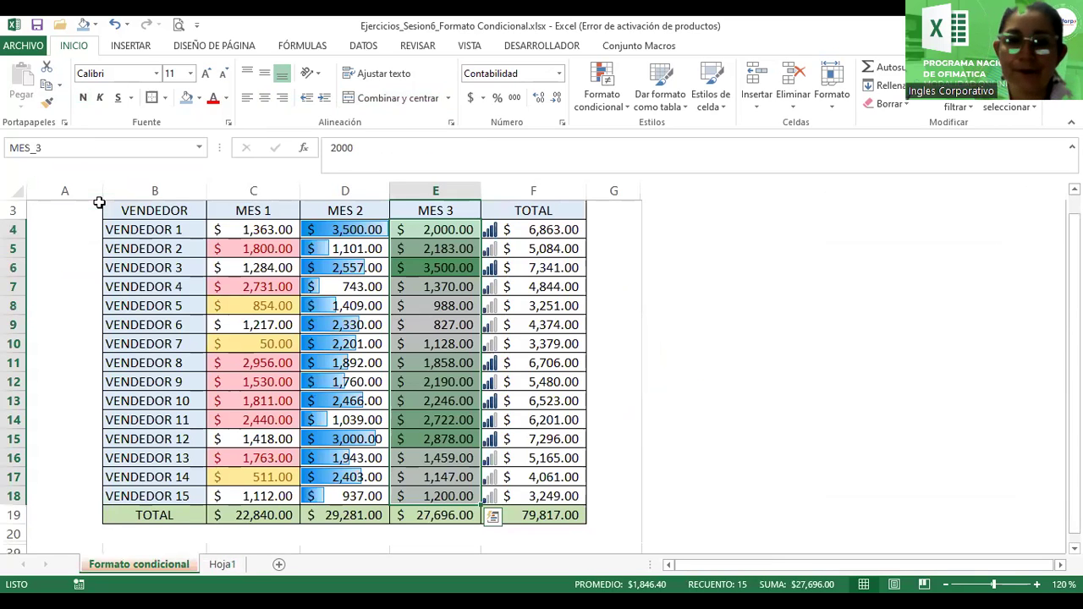
pyautogui.click(197, 147)
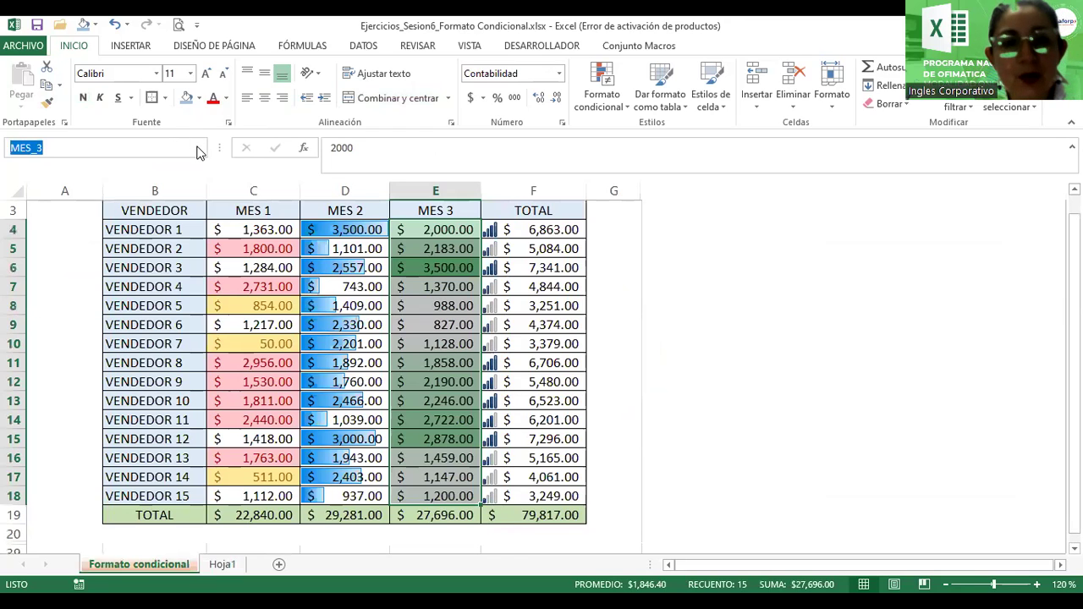
pyautogui.click(199, 148)
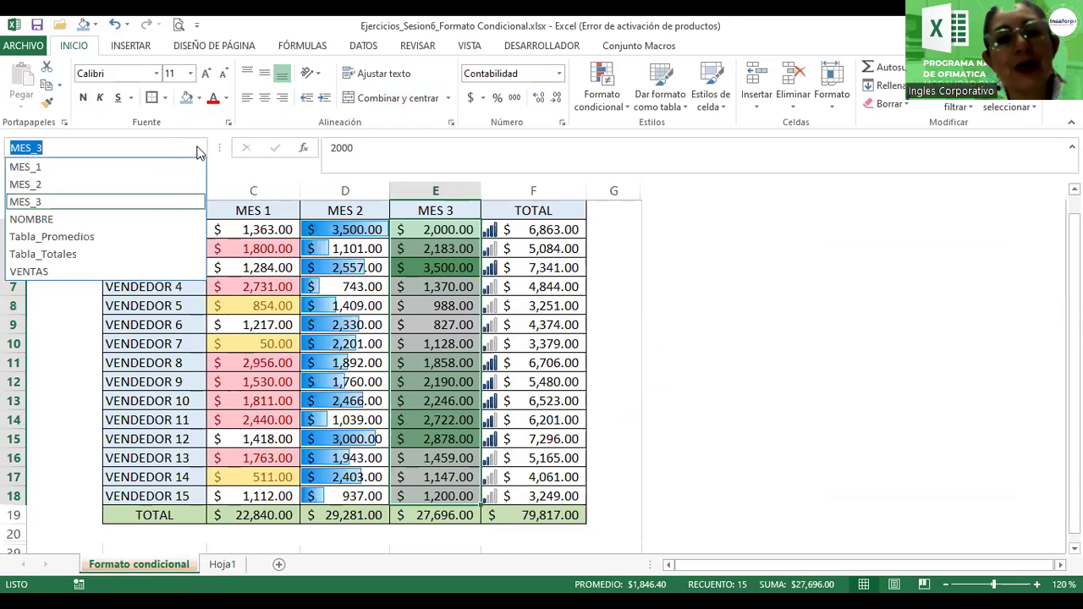
pyautogui.click(60, 239)
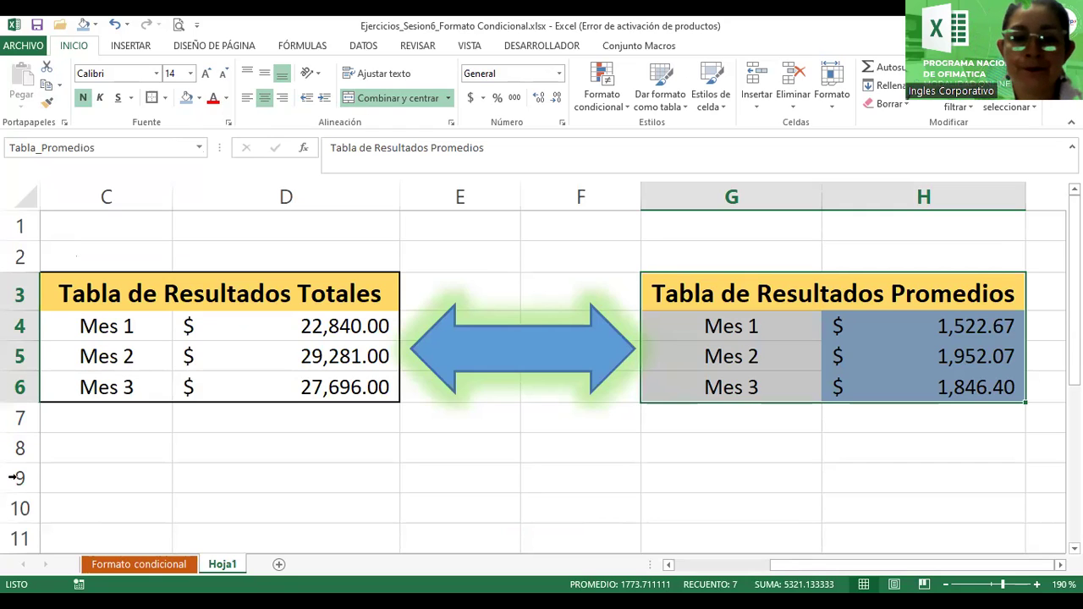
# - Rename the Hoja1 sheet to Resultados
pyautogui.doubleClick(222, 565)
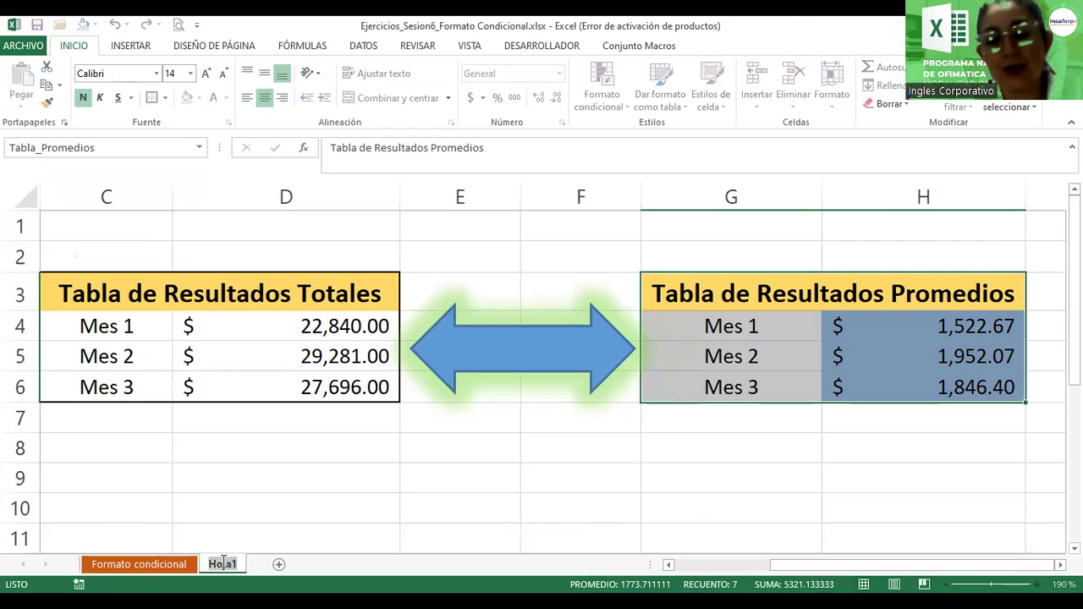
pyautogui.write('Resultad')
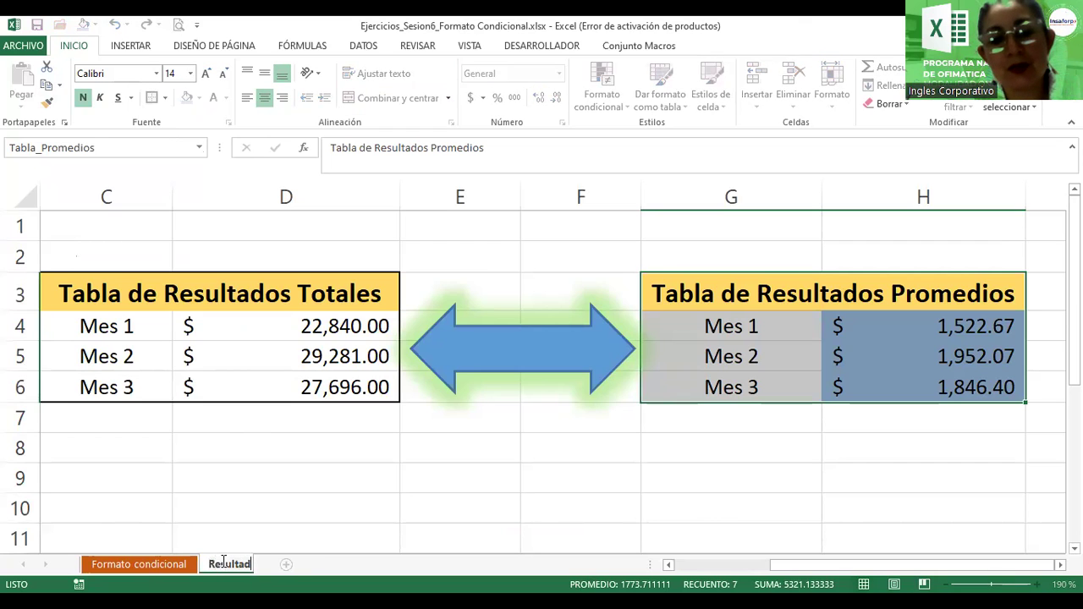
pyautogui.write('os')
pyautogui.press('Return')
# - Colour the Resultados sheet tab dark blue
pyautogui.rightClick(226, 567)
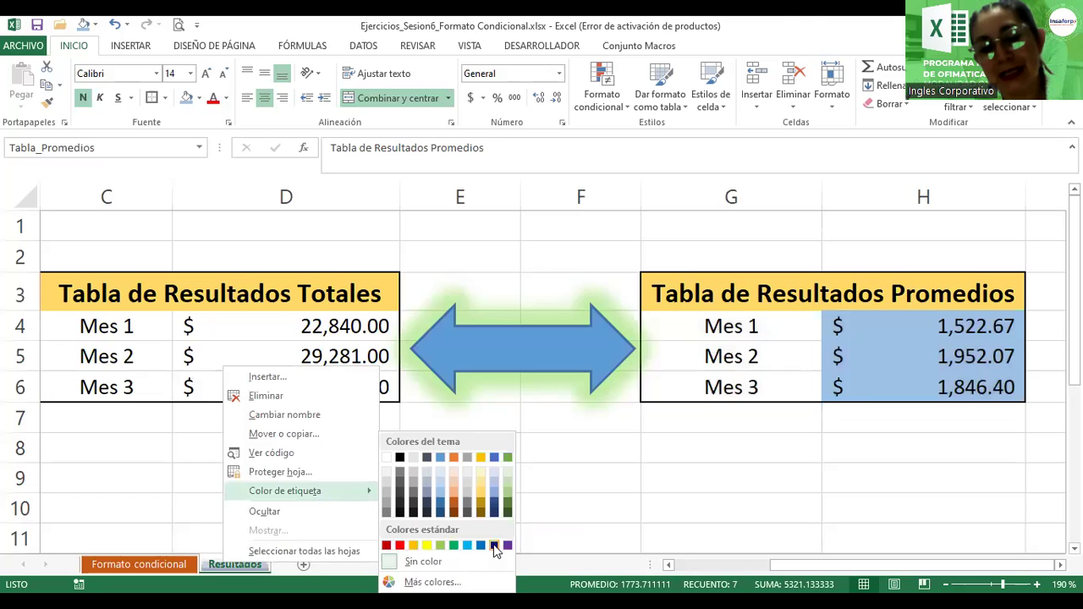
pyautogui.click(528, 488)
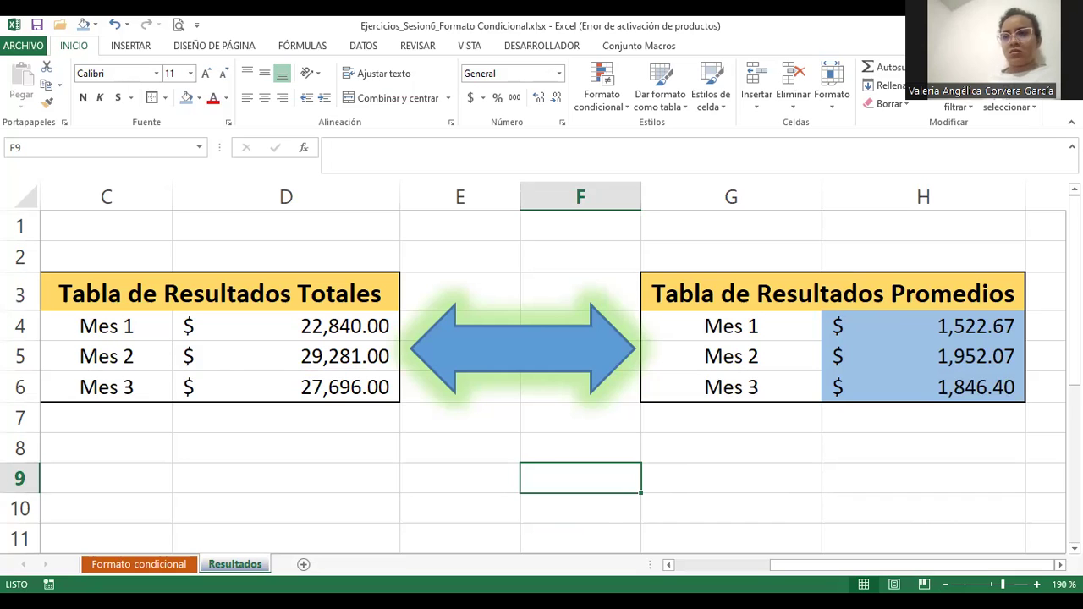
pyautogui.click(950, 533)
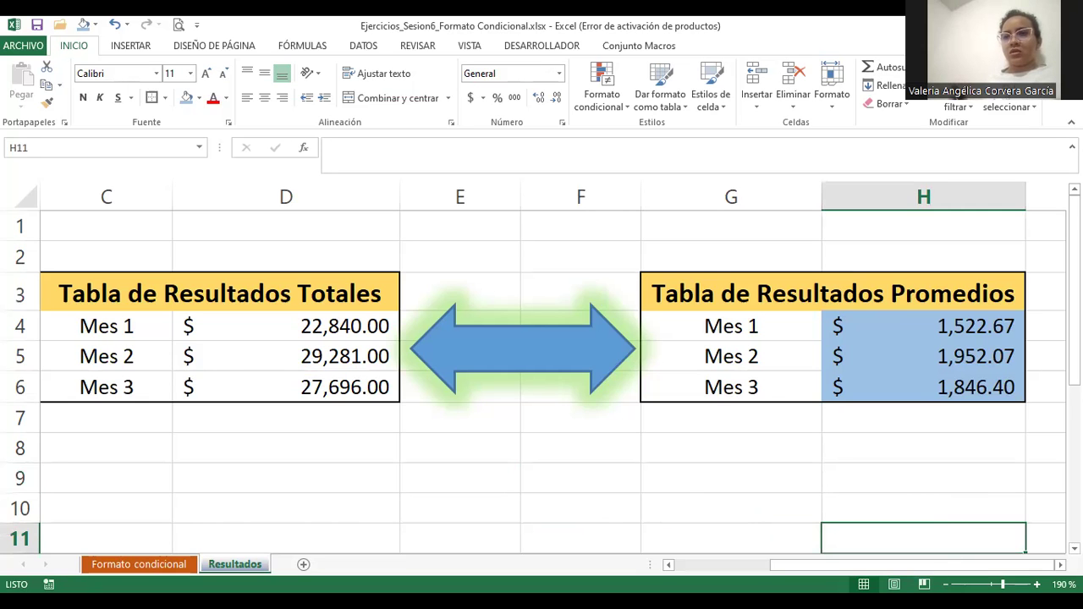
pyautogui.scroll(-1, 827, 489)
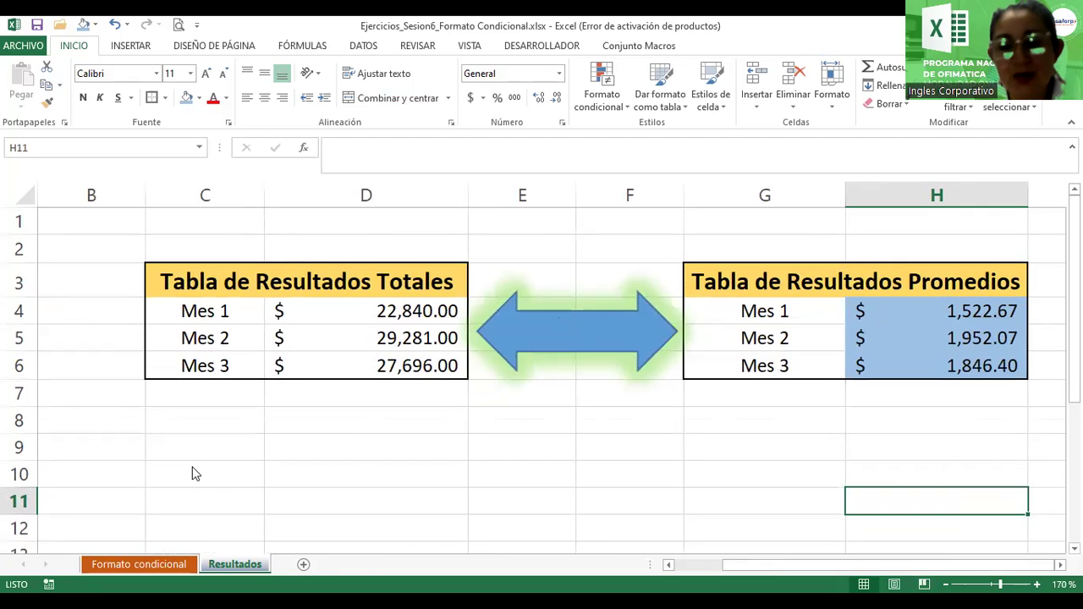
# - Add a new blank sheet named Factura
pyautogui.click(303, 565)
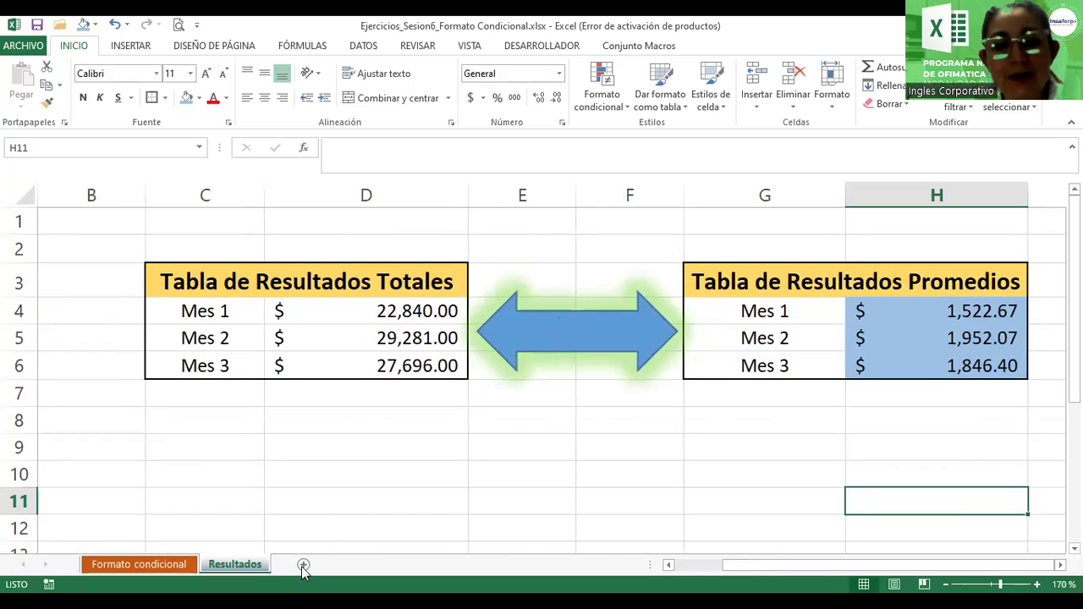
pyautogui.doubleClick(297, 567)
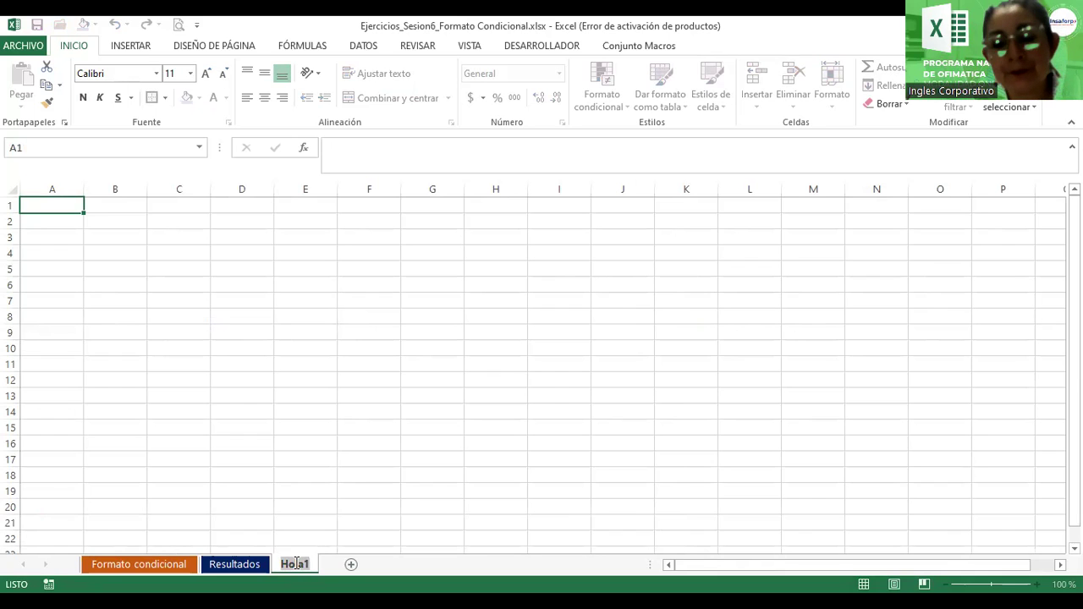
pyautogui.write('Factura')
pyautogui.press('Return')
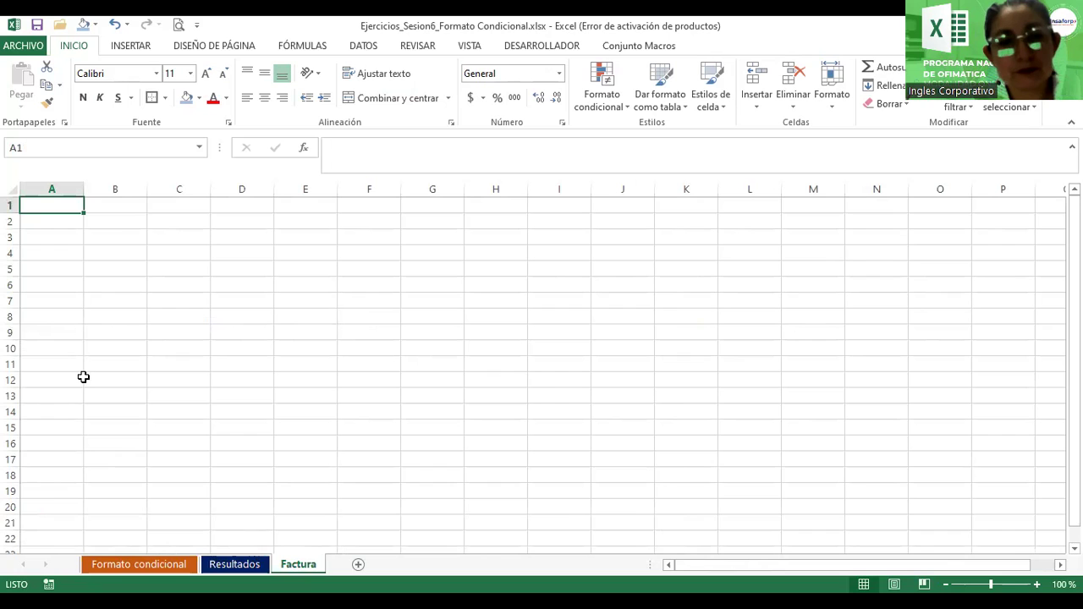
# - Select cell C3 and bring up the INSERTAR ribbon options
pyautogui.click(139, 226)
pyautogui.click(173, 237)
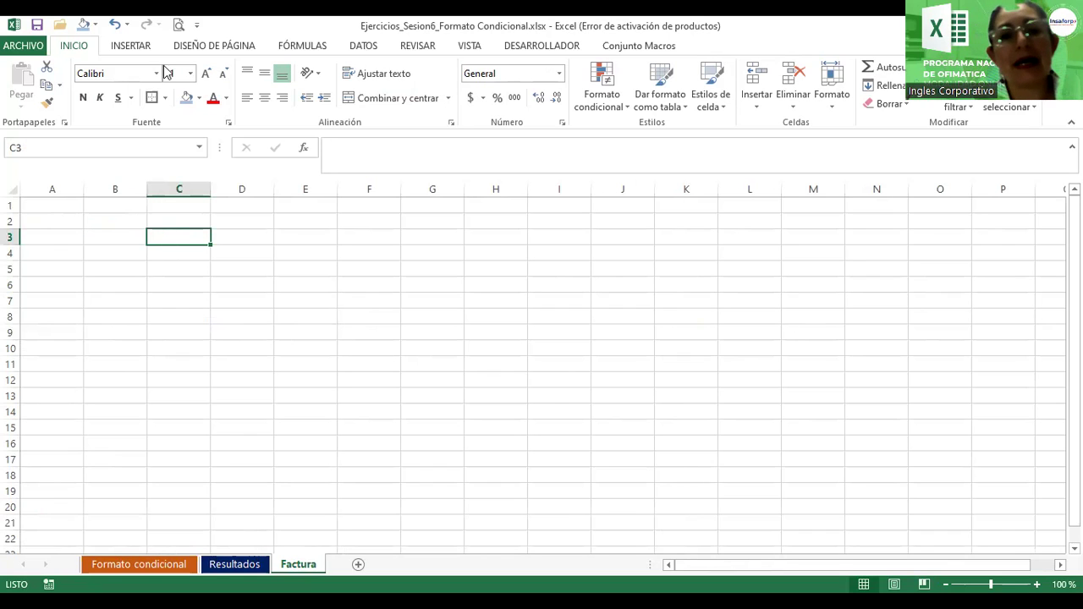
pyautogui.click(132, 47)
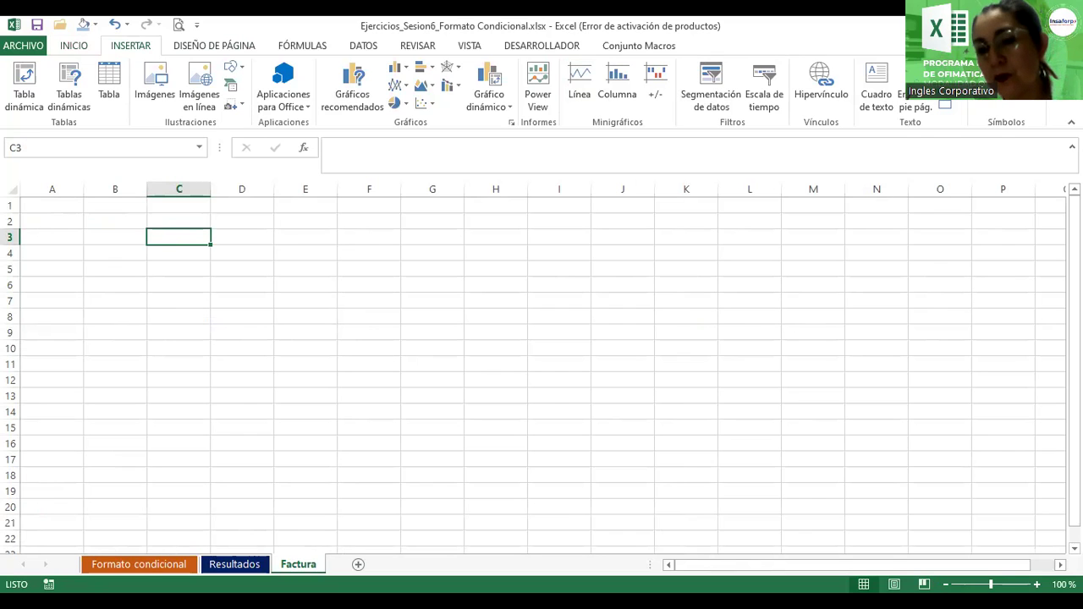
# - Insert a blue WordArt title 'Librería "La Magnífica"', shrink it to 40 pt and move it up to rows 2–4
pyautogui.click(948, 85)
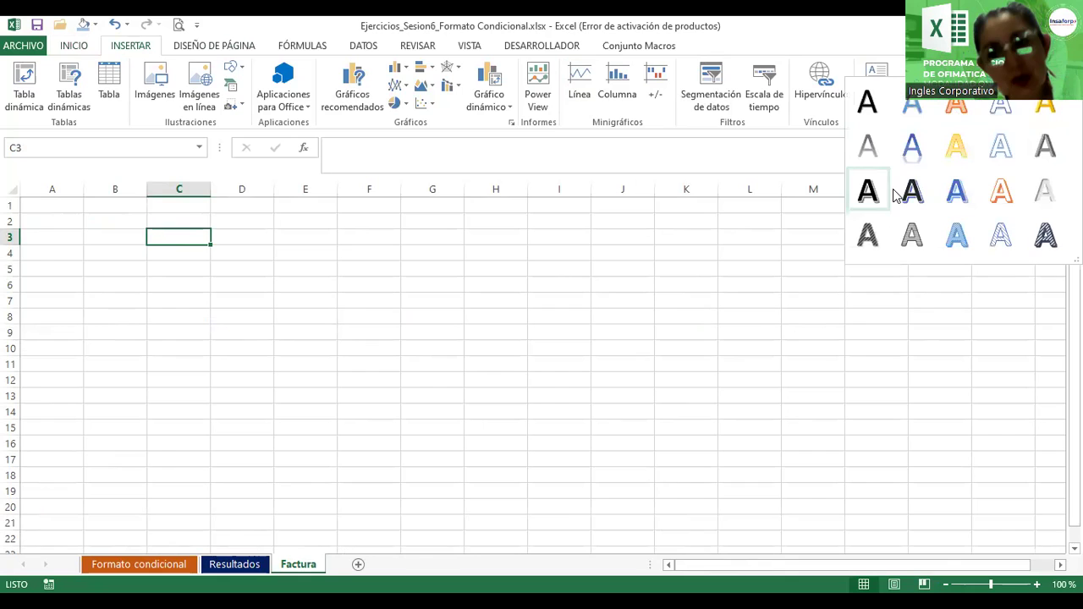
pyautogui.click(962, 196)
pyautogui.write('Librería ')
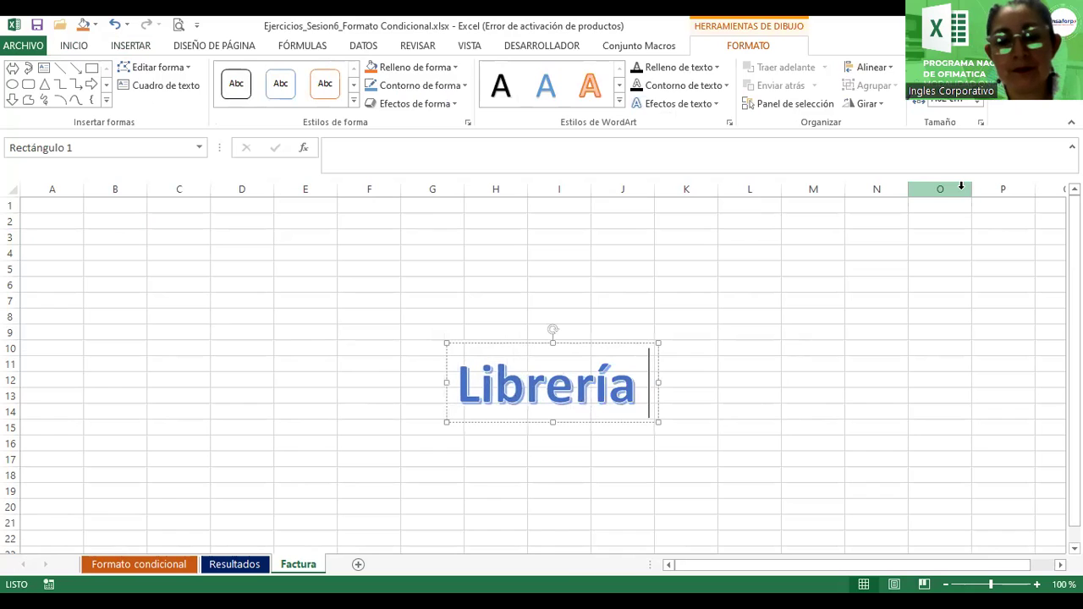
pyautogui.write('"La Magnífica')
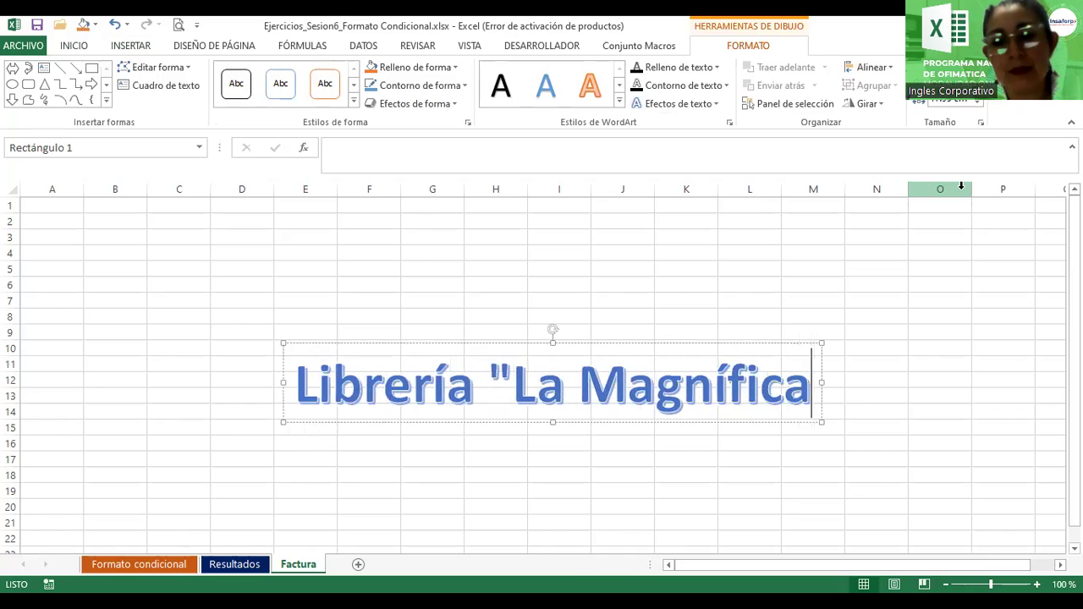
pyautogui.write('"')
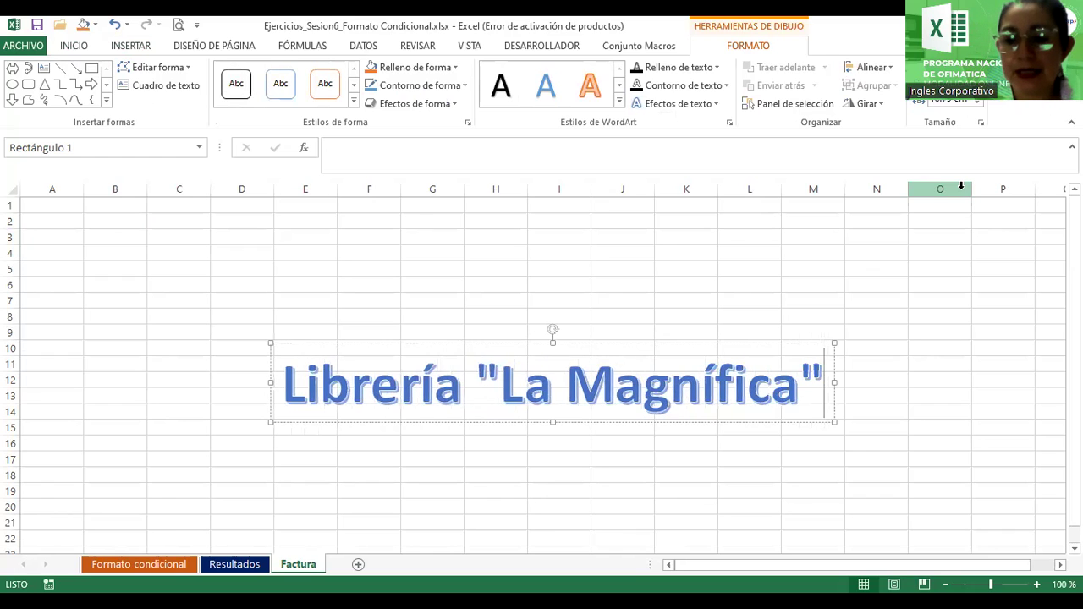
pyautogui.hotkey('ctrl', 'a')
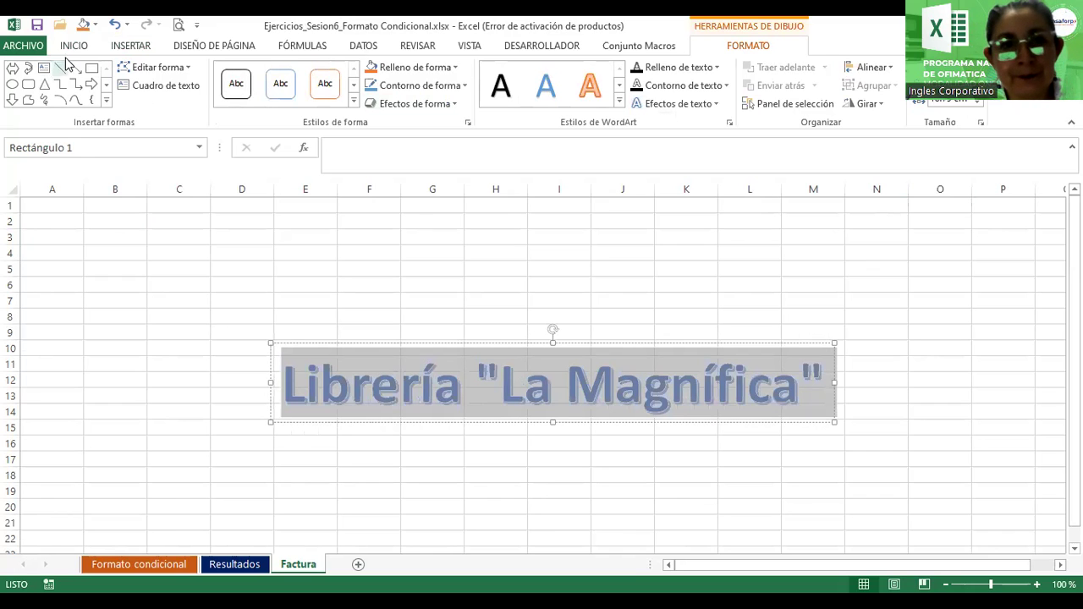
pyautogui.click(68, 50)
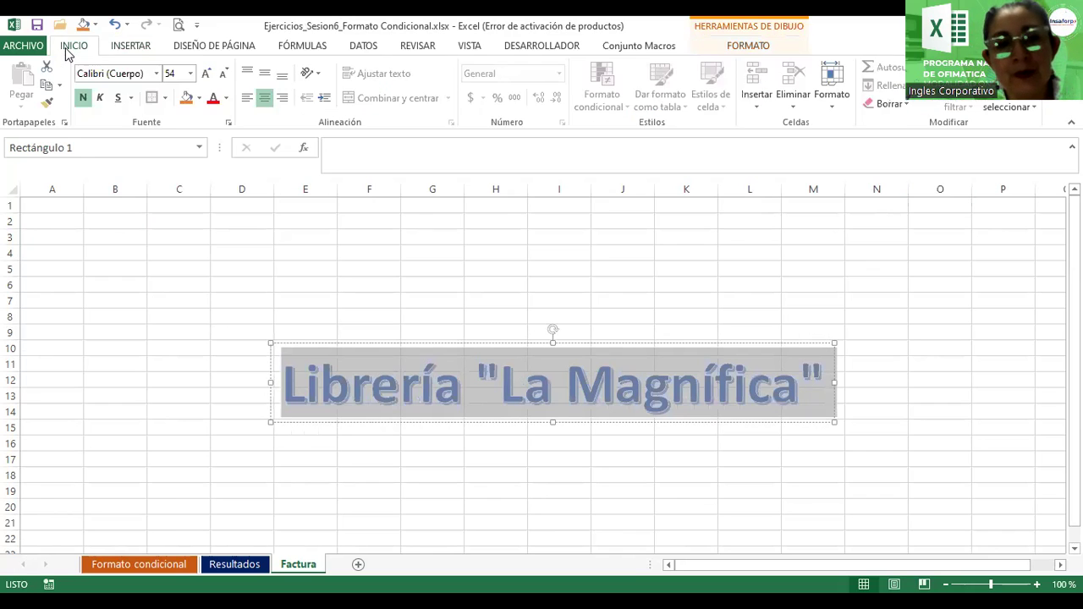
pyautogui.click(227, 80)
pyautogui.click(227, 80)
pyautogui.click(226, 79)
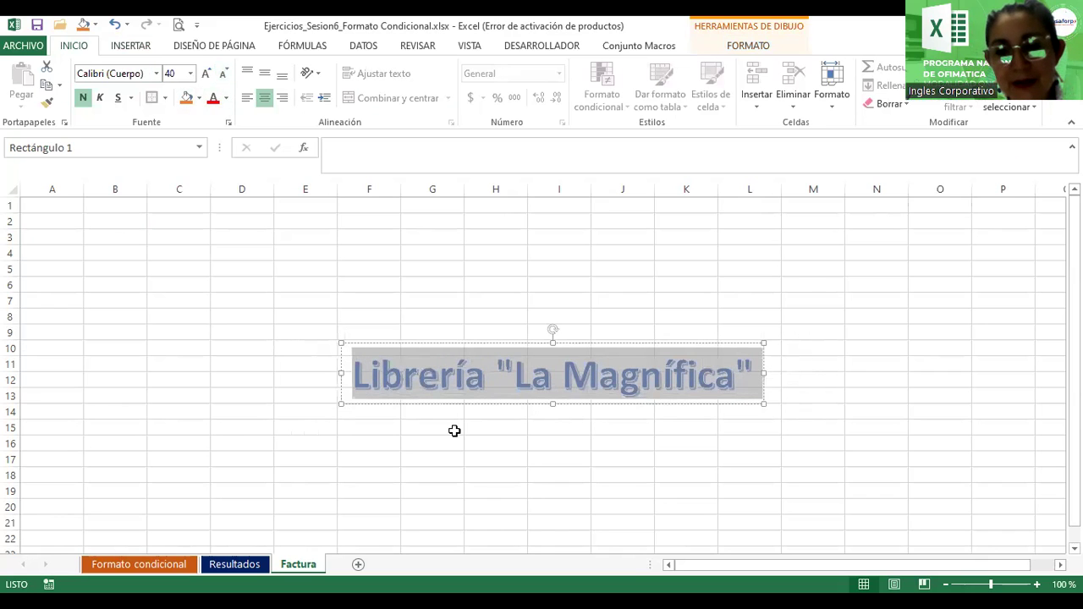
pyautogui.moveTo(454, 406); pyautogui.dragTo(269, 258)
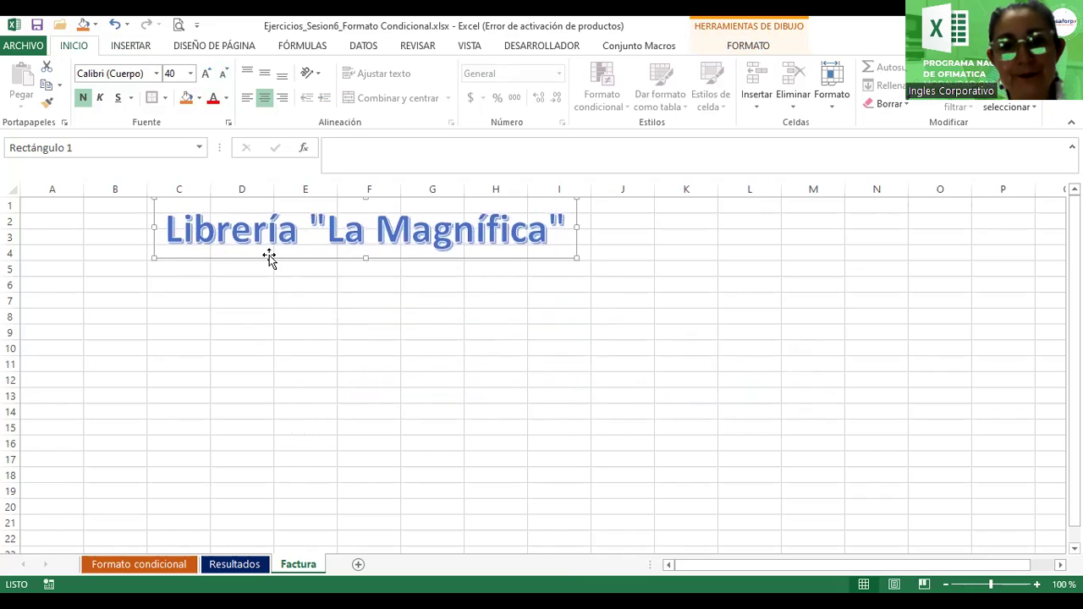
# - Enter the headings Nombre, Cantidad, Precio and Total across C6:F6
pyautogui.click(190, 285)
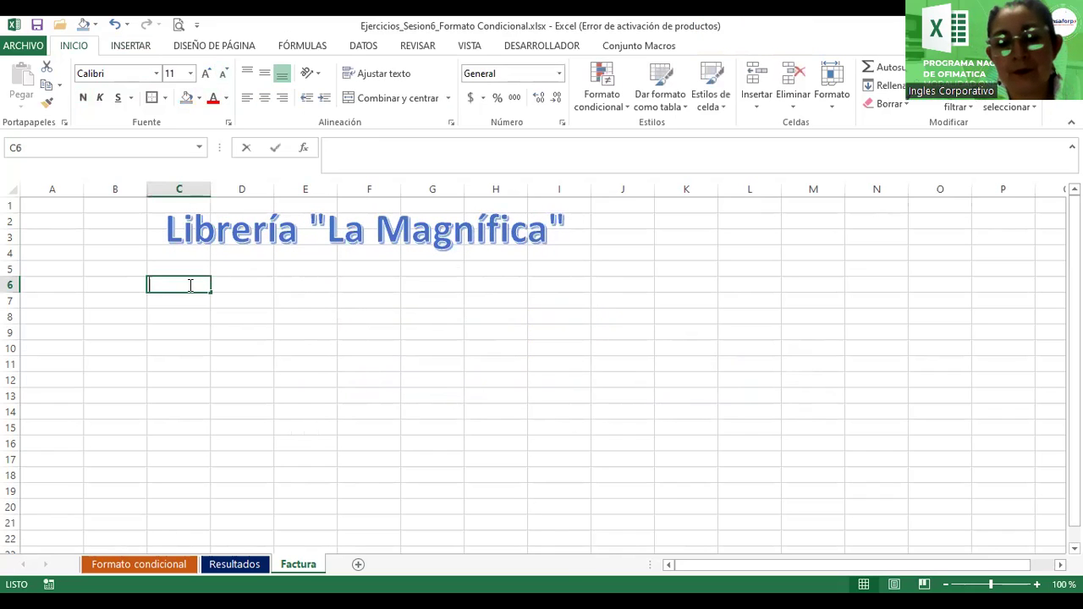
pyautogui.write('Nombre')
pyautogui.press('Tab')
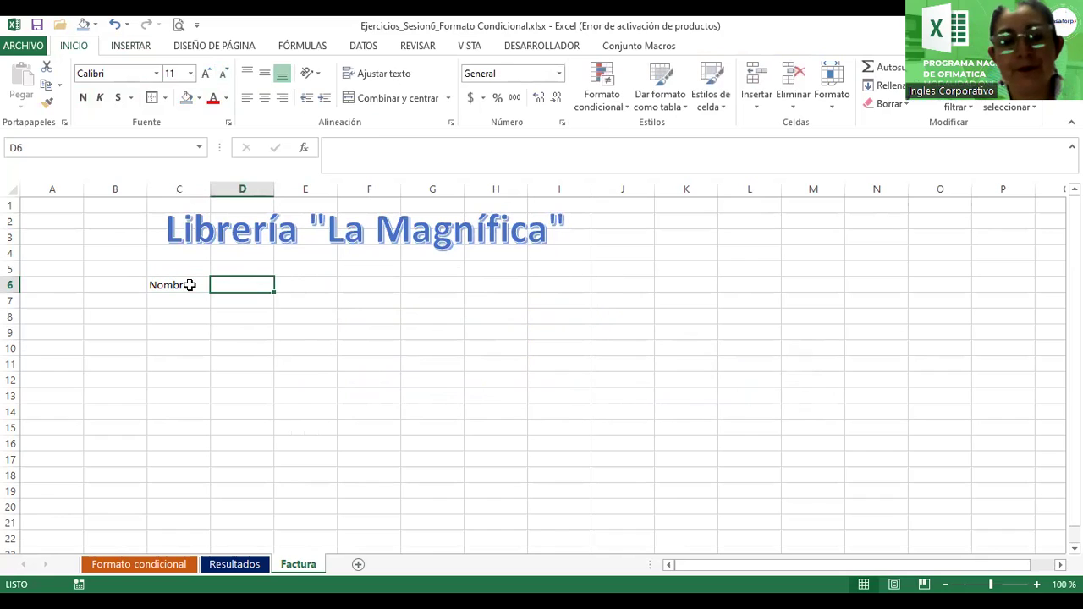
pyautogui.write('Cantidad')
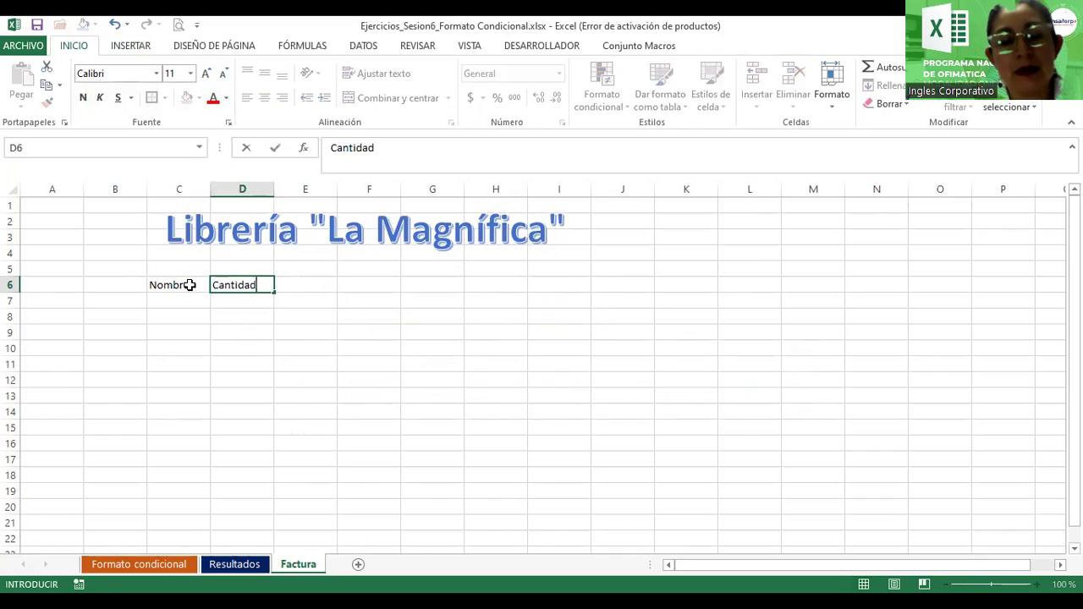
pyautogui.press('Tab')
pyautogui.write('Precio')
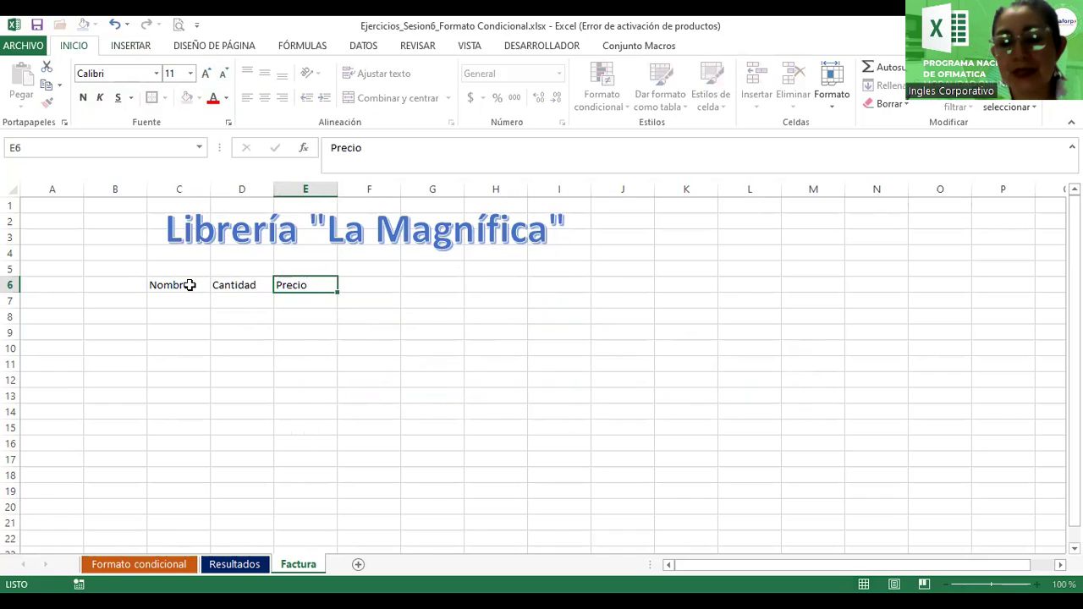
pyautogui.press('Tab')
pyautogui.write('Tot')
pyautogui.press('Return')
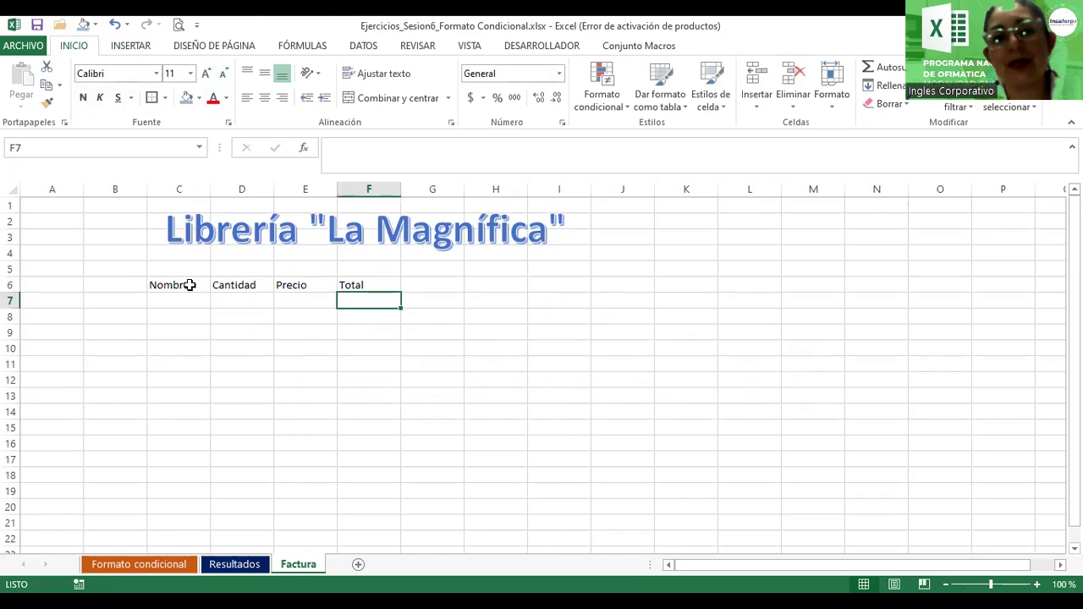
# - Shift the title left to column A, reduce it to 32 pt and place it above the headings
pyautogui.click(286, 239)
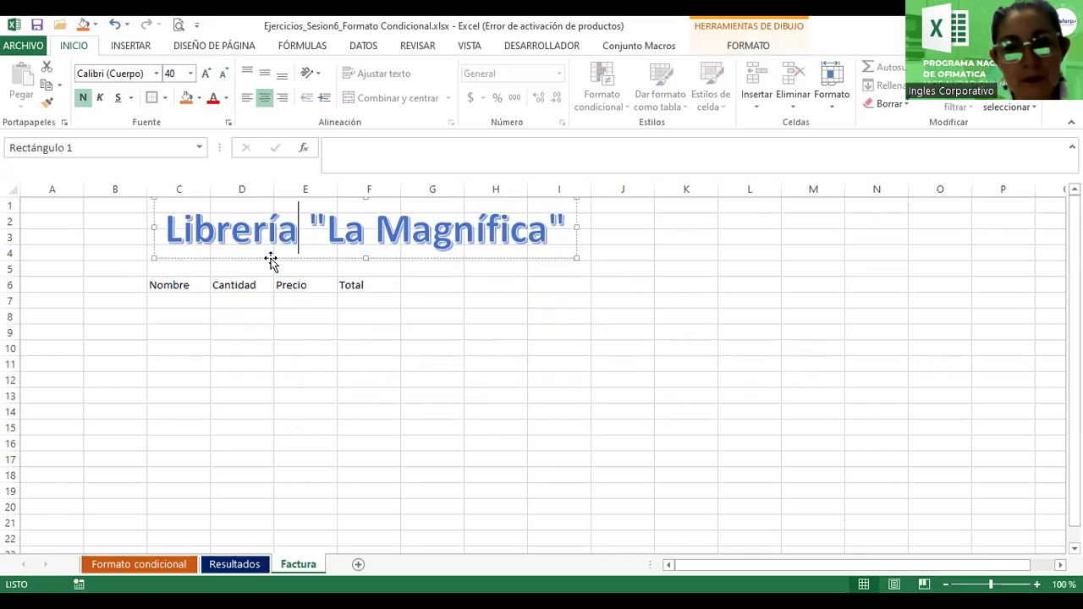
pyautogui.moveTo(274, 259); pyautogui.dragTo(190, 257)
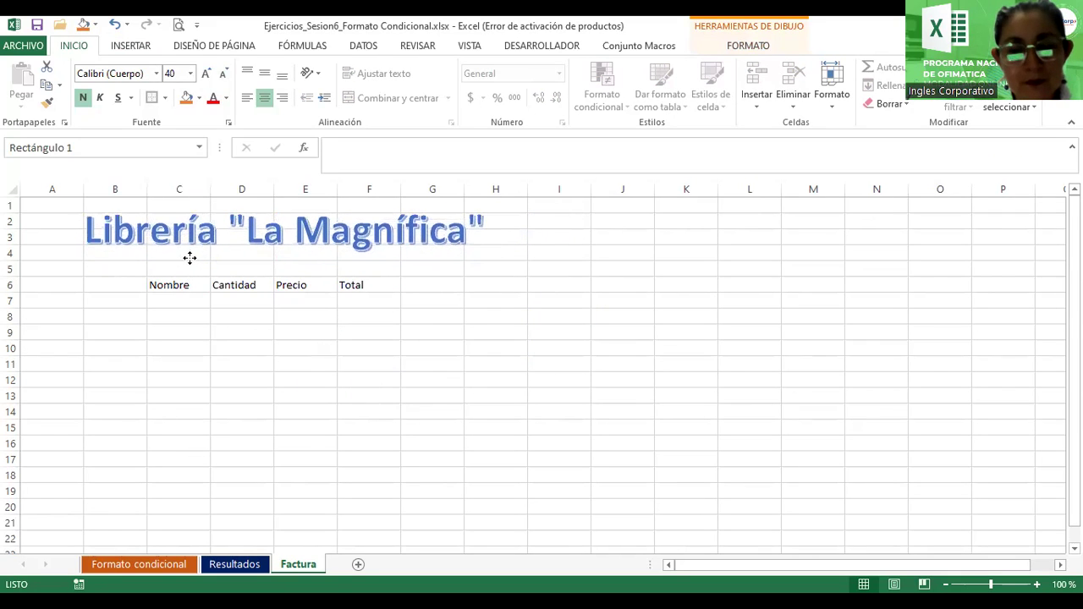
pyautogui.moveTo(190, 257); pyautogui.dragTo(190, 257)
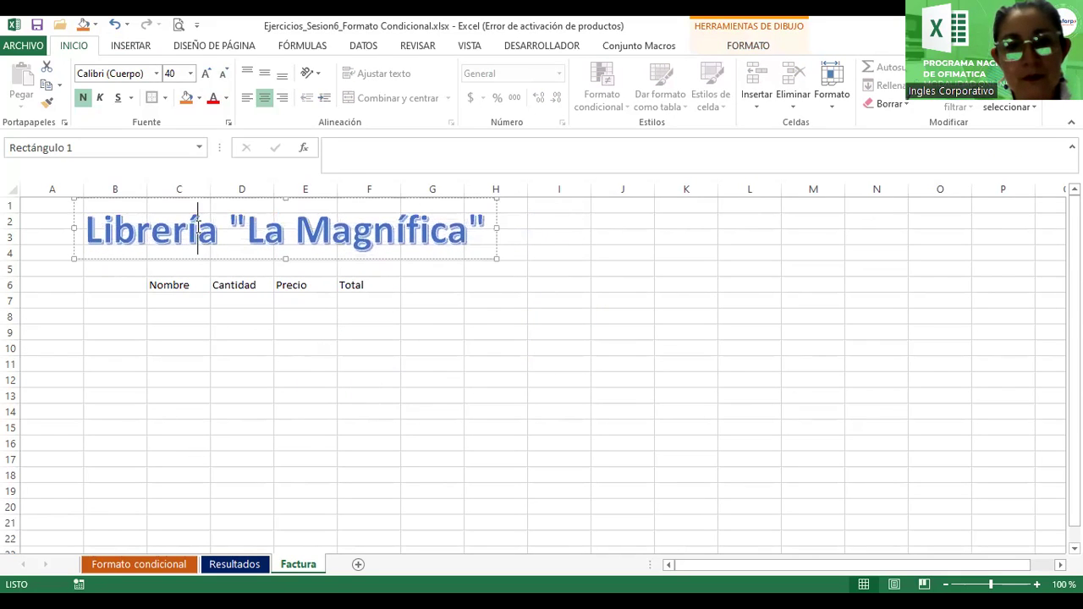
pyautogui.tripleClick(198, 227)
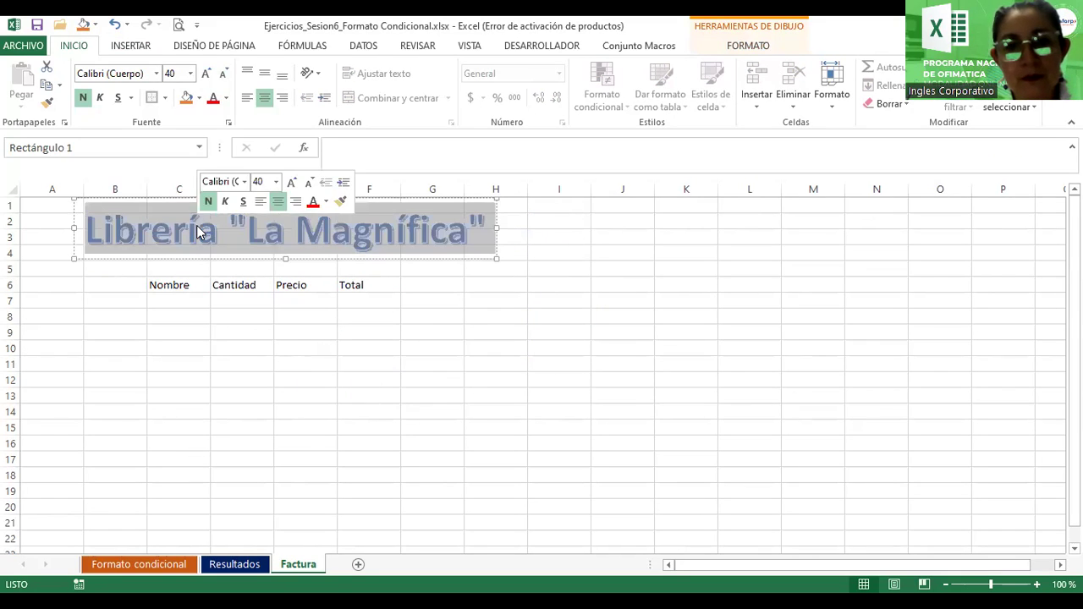
pyautogui.click(308, 182)
pyautogui.click(308, 182)
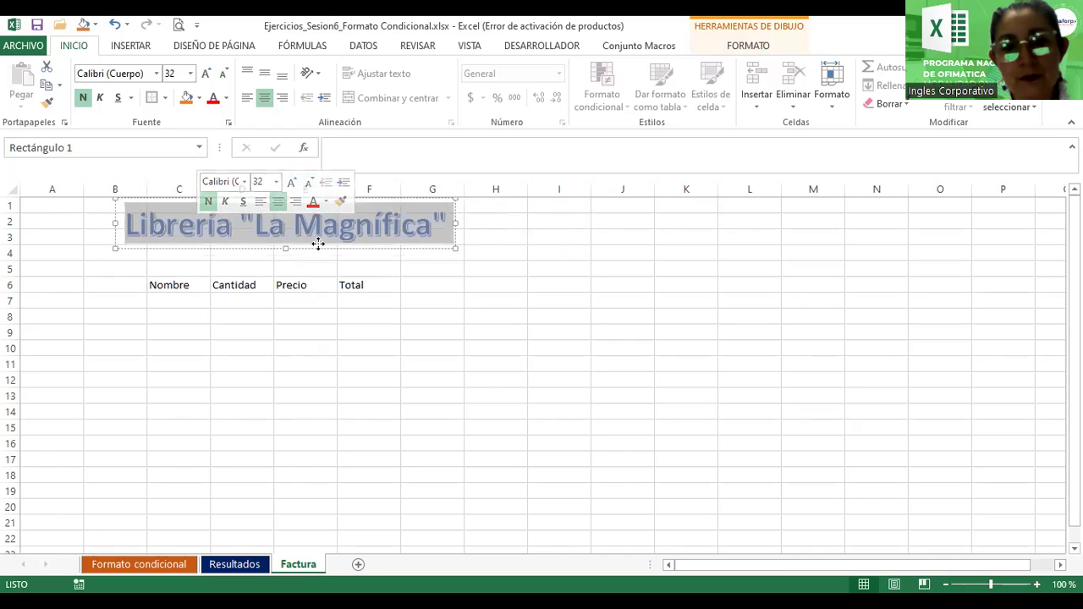
pyautogui.moveTo(318, 244); pyautogui.dragTo(304, 265)
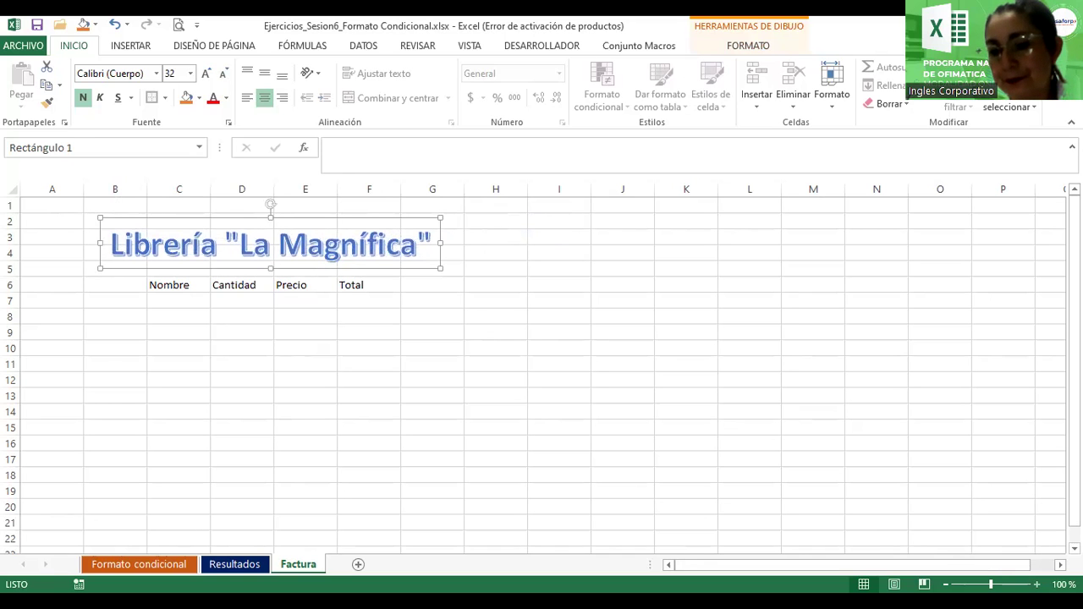
# - Enter the first item in row 7: Cuadernos, quantity 3, price 1.55
pyautogui.scroll(1, 700, 521)
pyautogui.scroll(1, 700, 522)
pyautogui.scroll(1, 700, 521)
pyautogui.scroll(1, 700, 521)
pyautogui.click(266, 344)
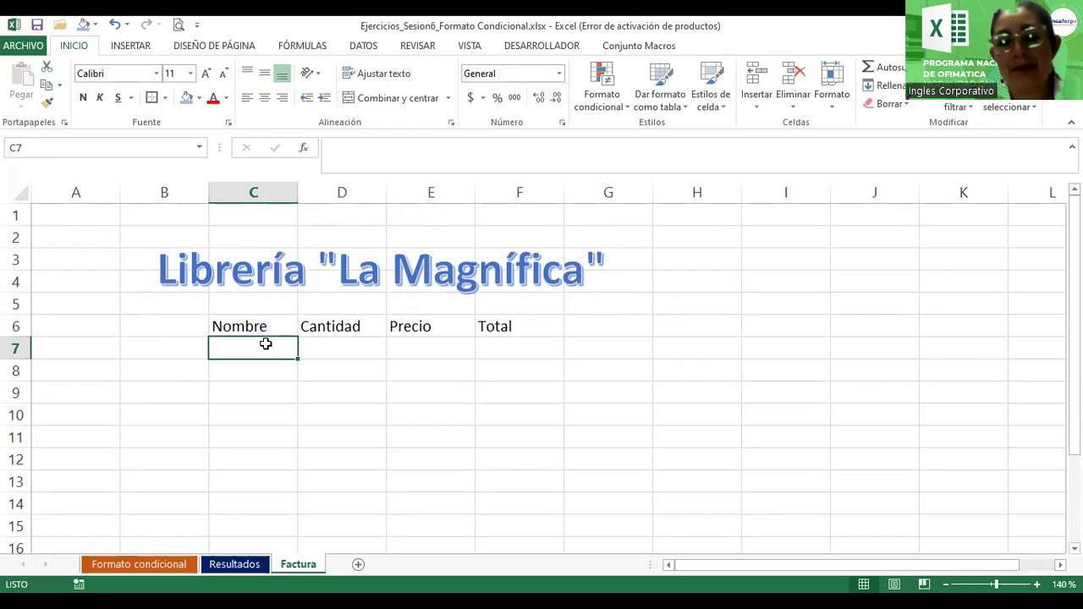
pyautogui.write('Cuadernos')
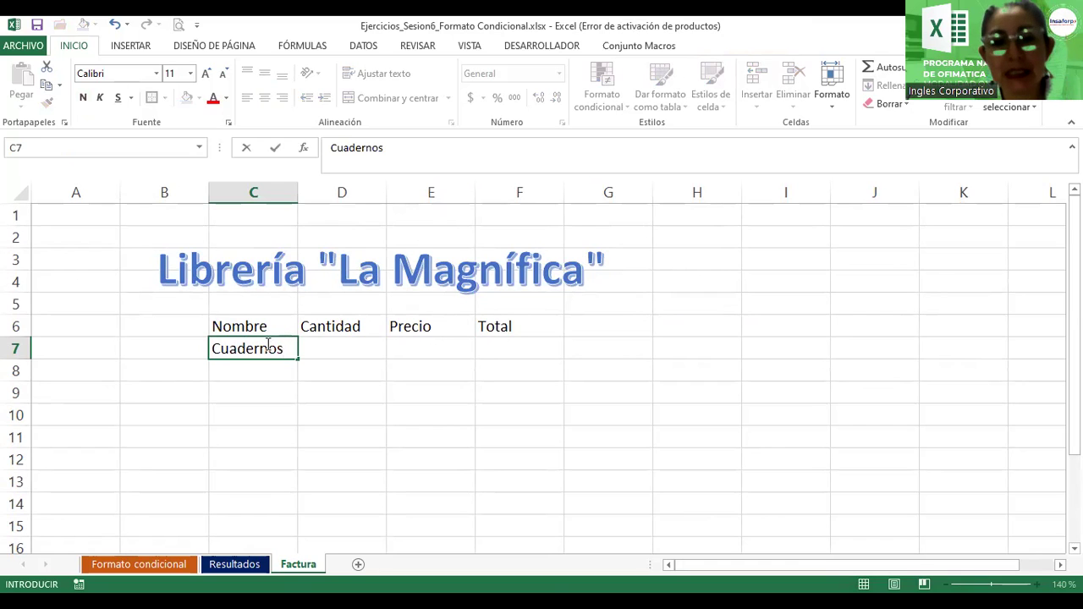
pyautogui.press('Tab')
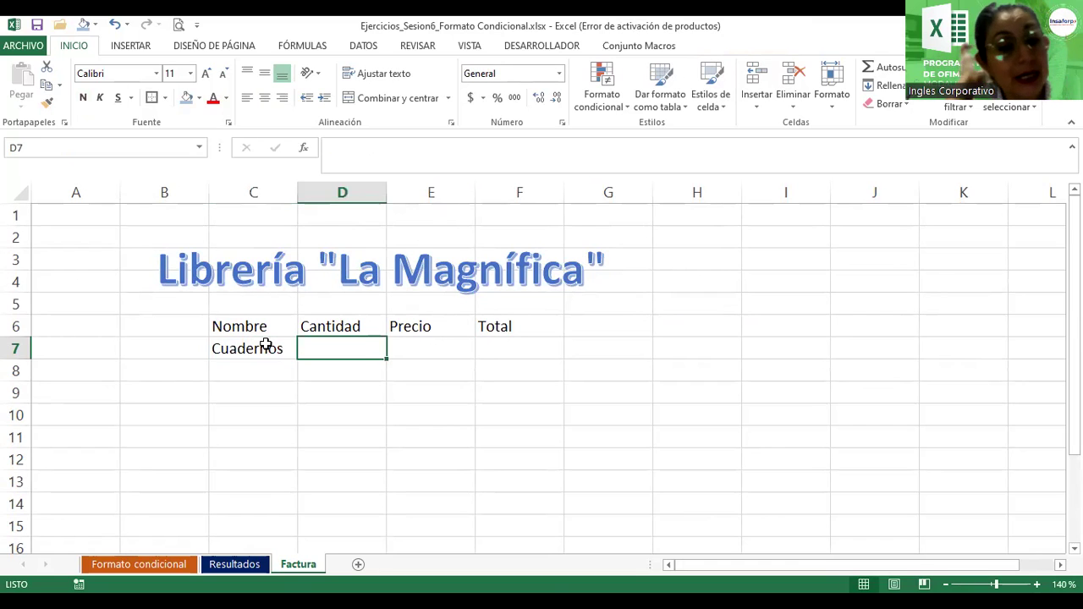
pyautogui.write('3')
pyautogui.press('Tab')
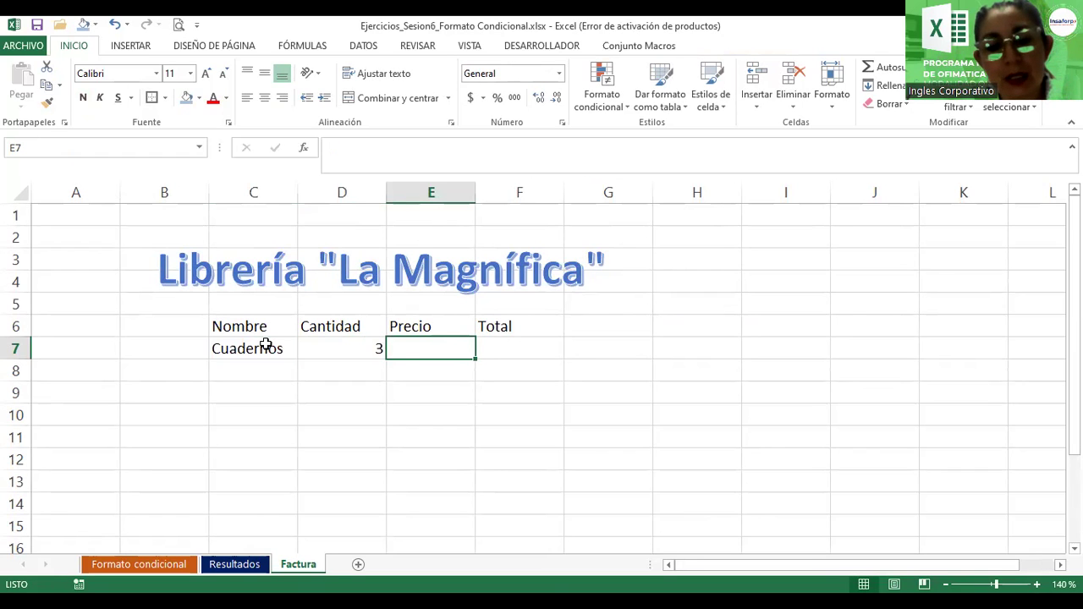
pyautogui.write('1.55')
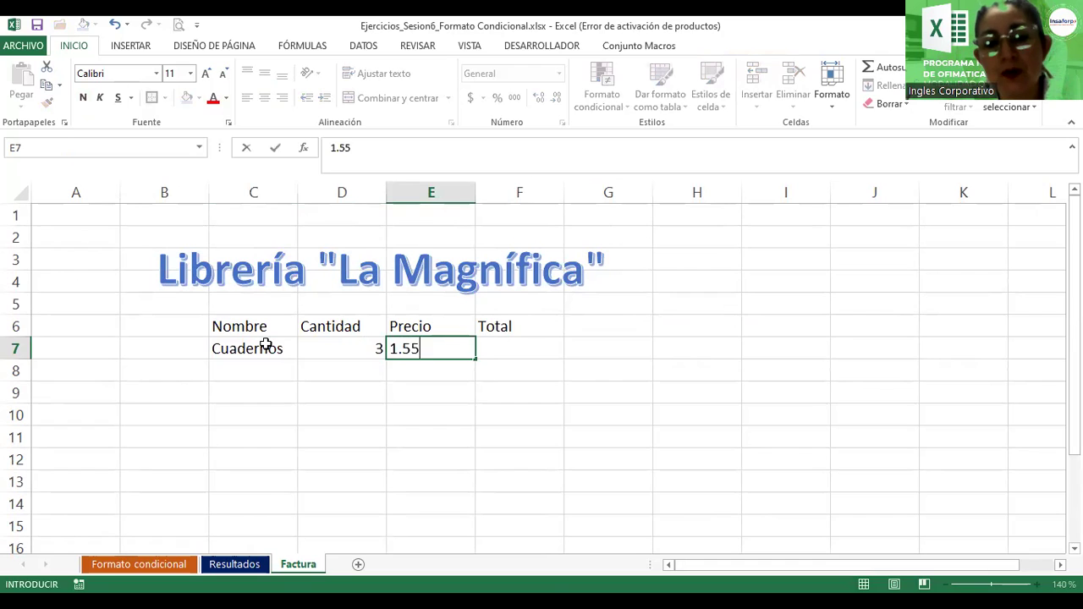
pyautogui.press('Return')
# - Add Lápices de colores with quantity 4 and price 6, then widen column C to fit names
pyautogui.click(231, 372)
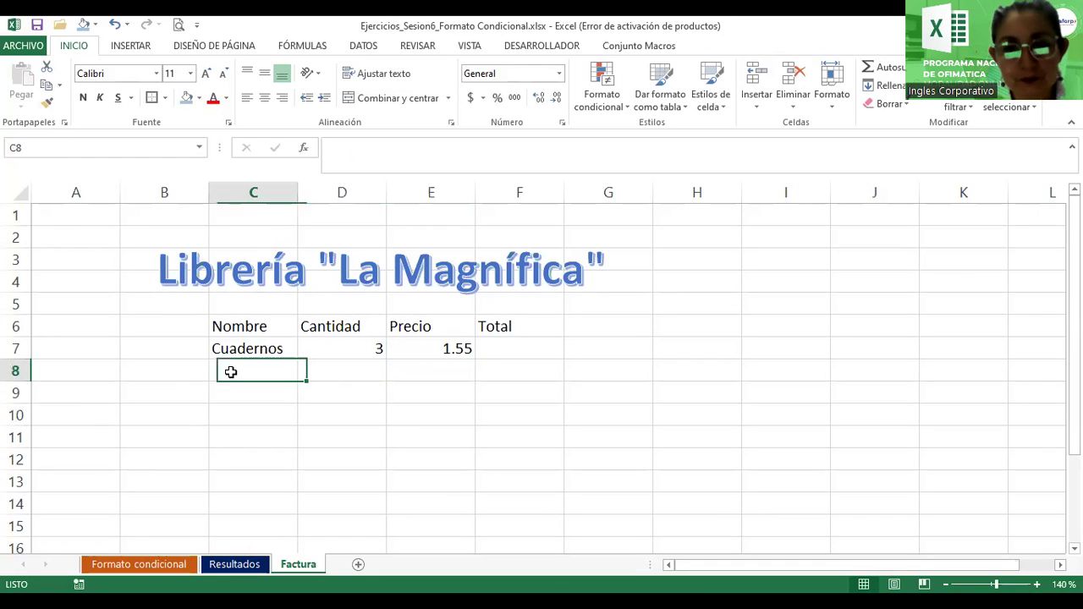
pyautogui.write('Lápices de colores')
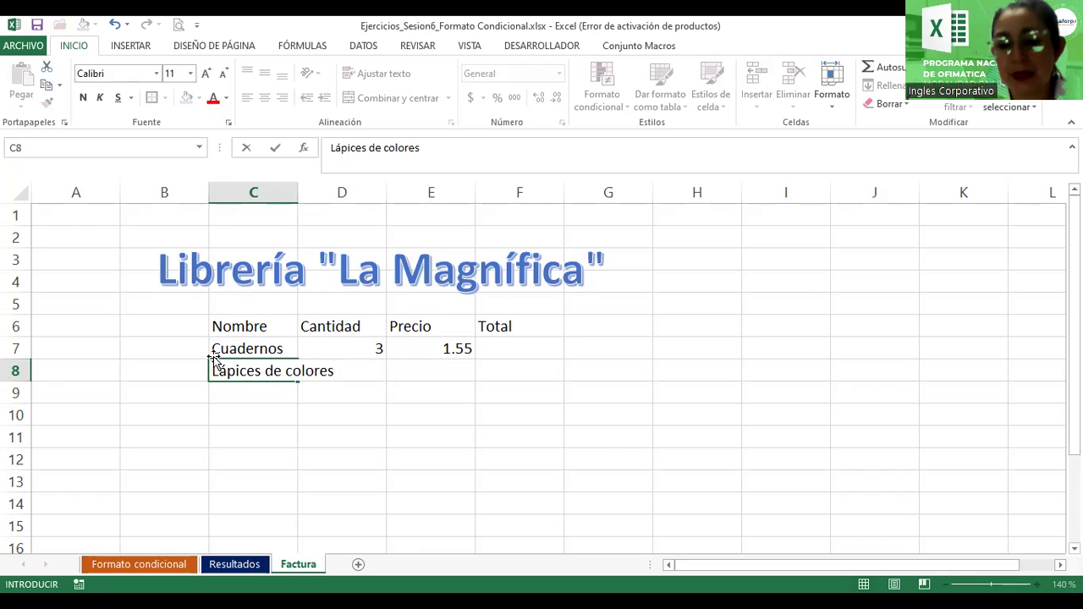
pyautogui.press('Tab')
pyautogui.write('4')
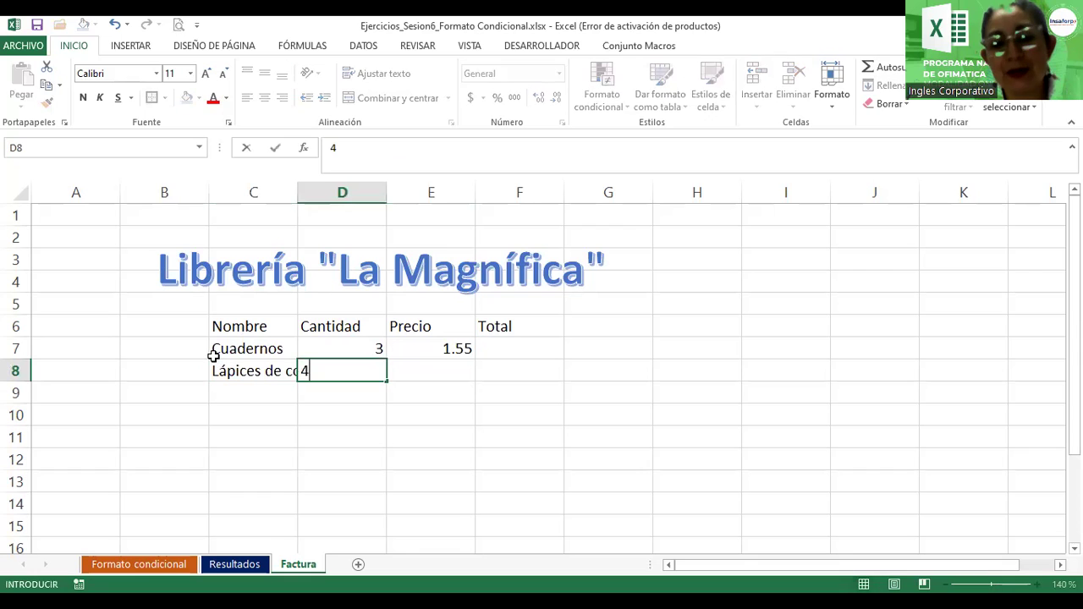
pyautogui.press('Tab')
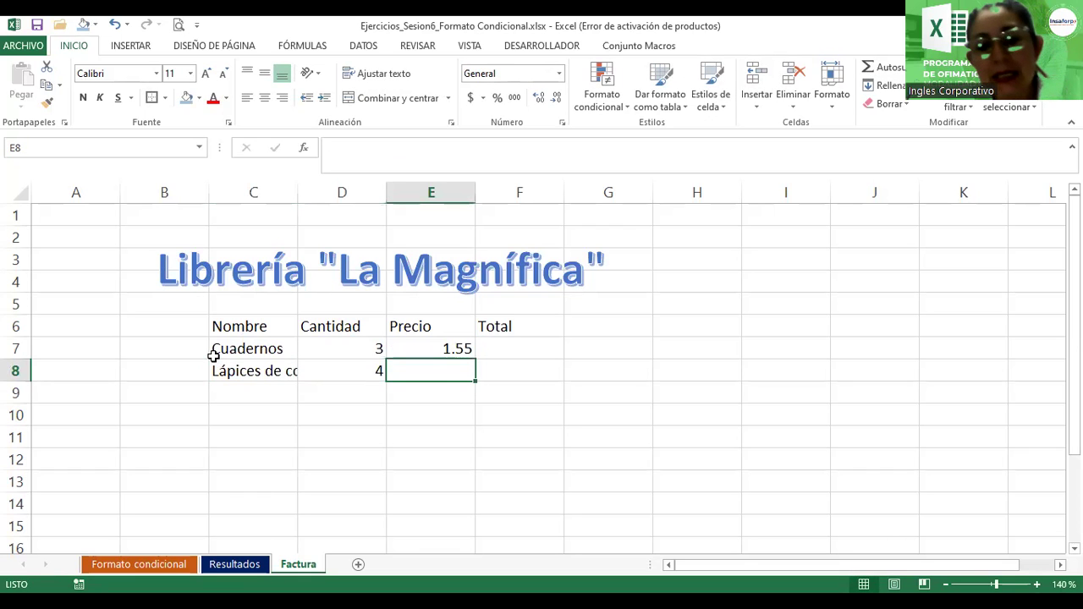
pyautogui.write('6')
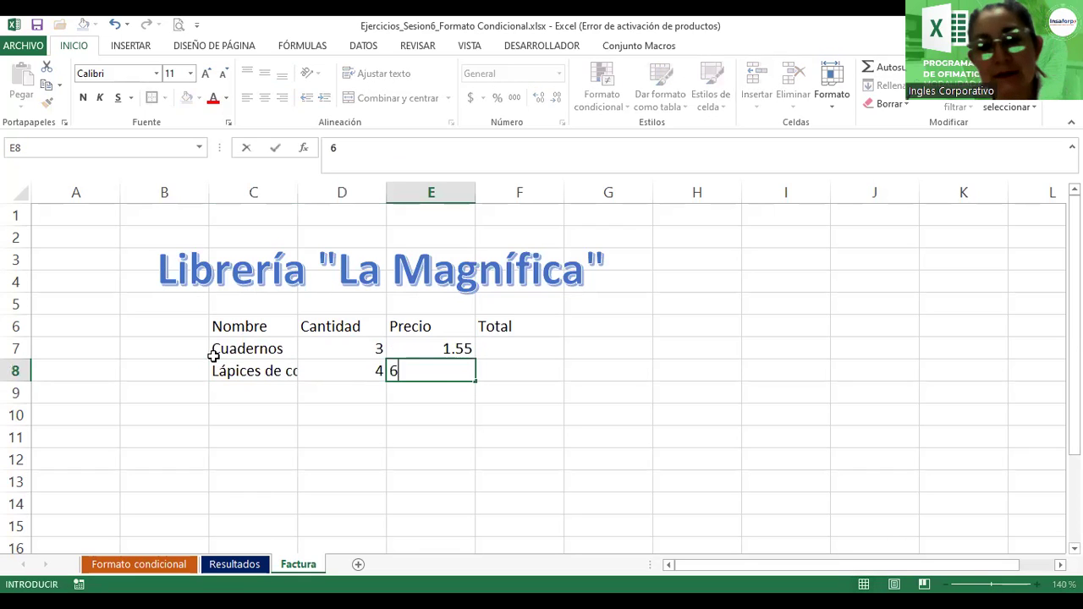
pyautogui.press('Return')
pyautogui.press('Left')
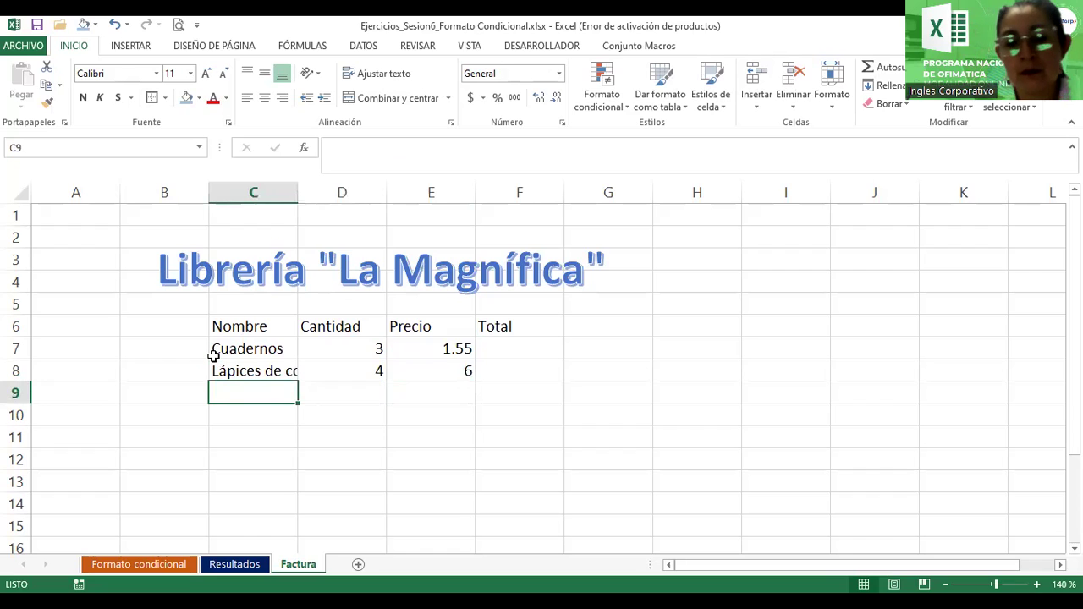
pyautogui.moveTo(301, 188); pyautogui.dragTo(342, 186)
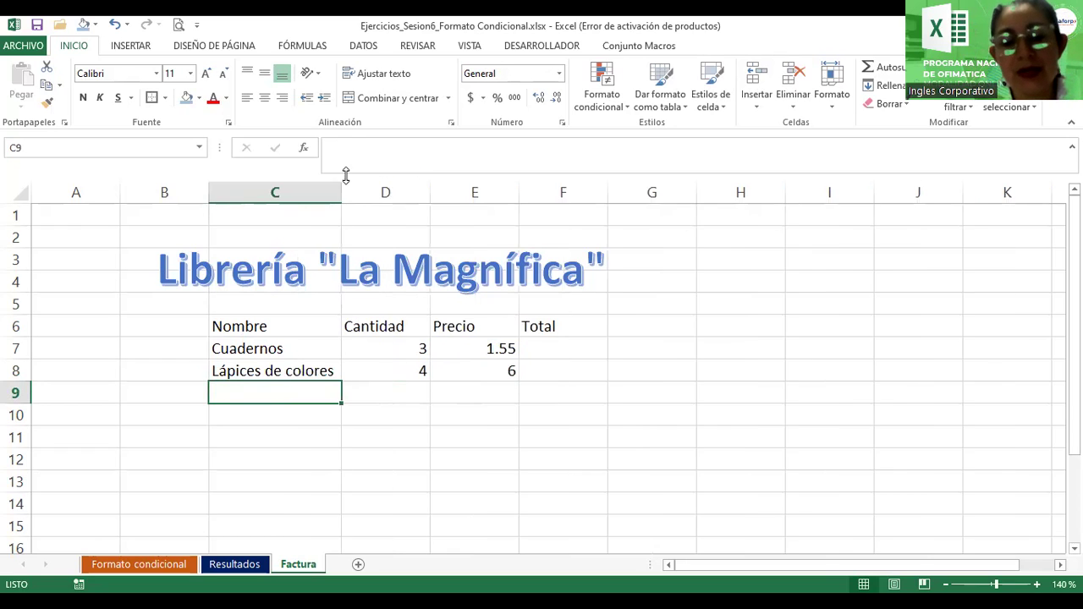
# - Add Borrador with quantity 8 and price 0.75
pyautogui.write('bor')
pyautogui.press('BackSpace')
pyautogui.press('BackSpace')
pyautogui.write('Borrar')
pyautogui.press('BackSpace')
pyautogui.write('dor')
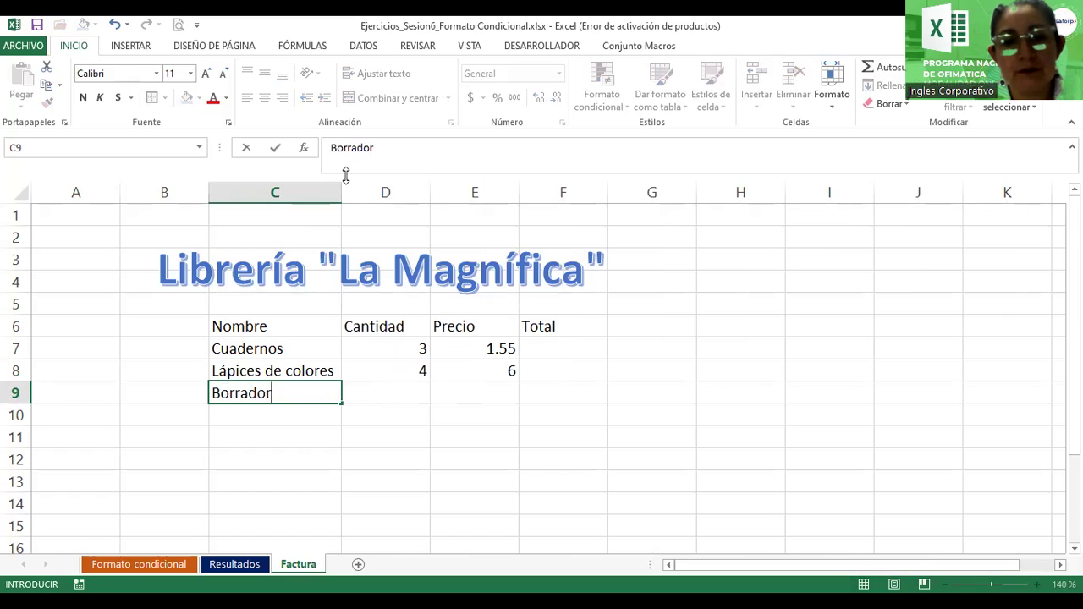
pyautogui.press('Tab')
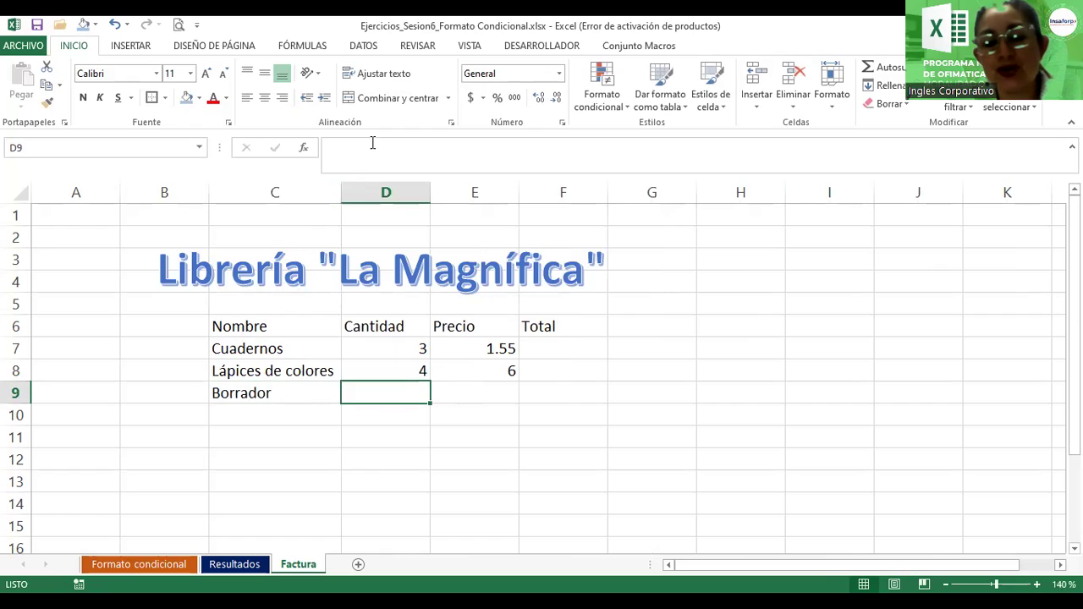
pyautogui.write('8')
pyautogui.press('Tab')
pyautogui.write('0.75')
pyautogui.press('Return')
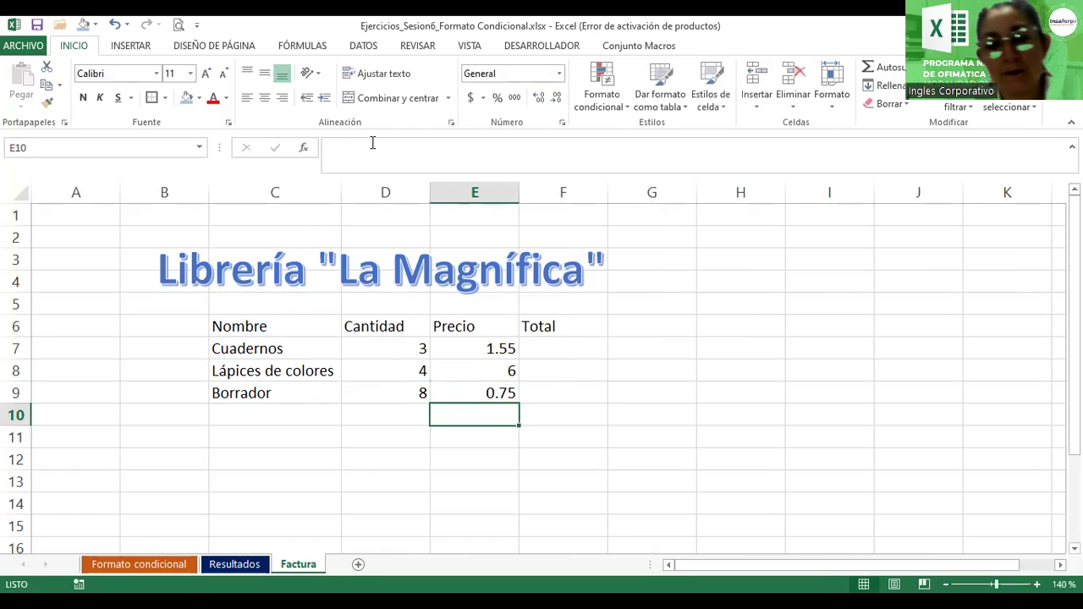
# - Add Mouse (2 at 8.90) and Teclado (5 at 12.6) as the last two rows
pyautogui.click(258, 416)
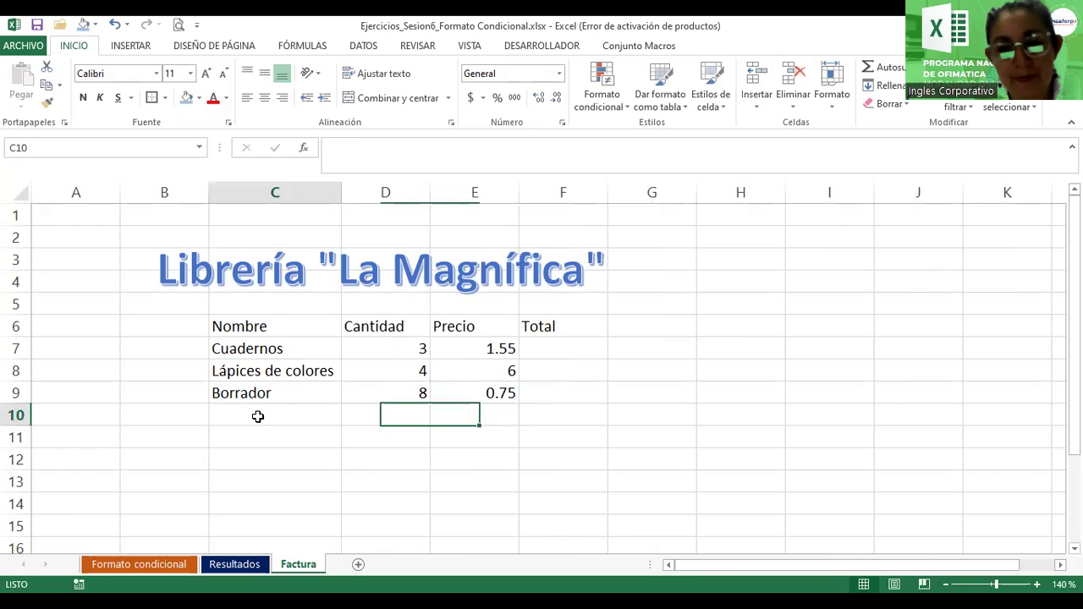
pyautogui.write('Mouse')
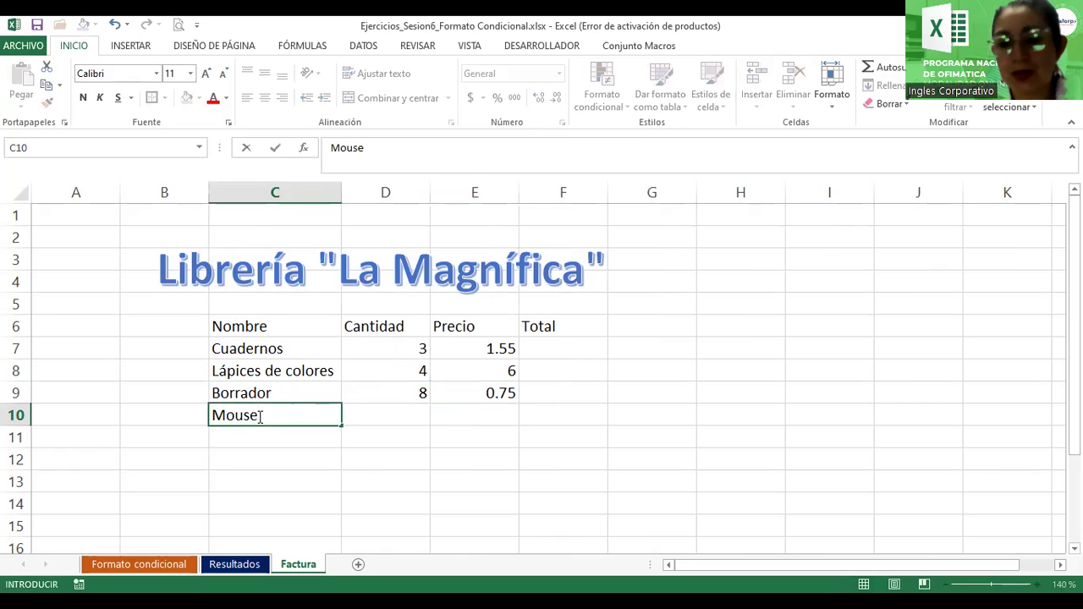
pyautogui.press('Tab')
pyautogui.write('2')
pyautogui.press('Tab')
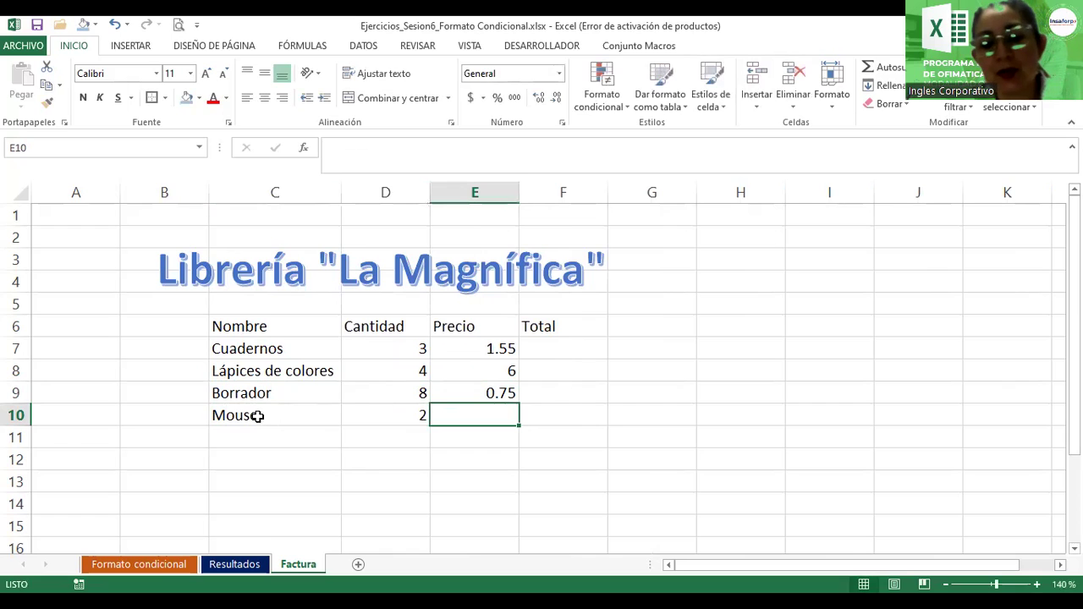
pyautogui.write('8.90')
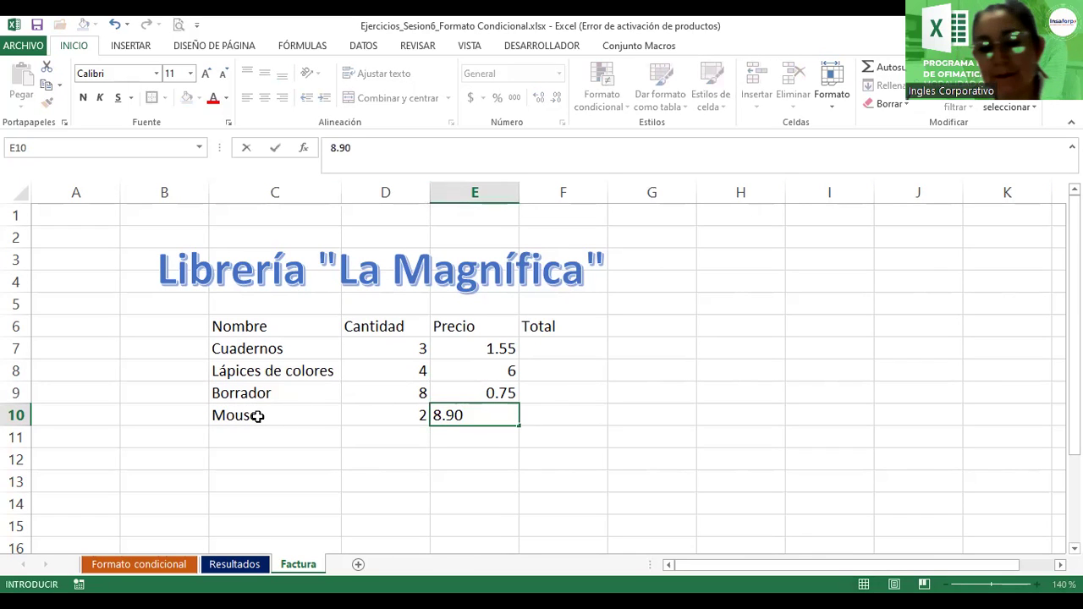
pyautogui.press('Return')
pyautogui.write('Tecl')
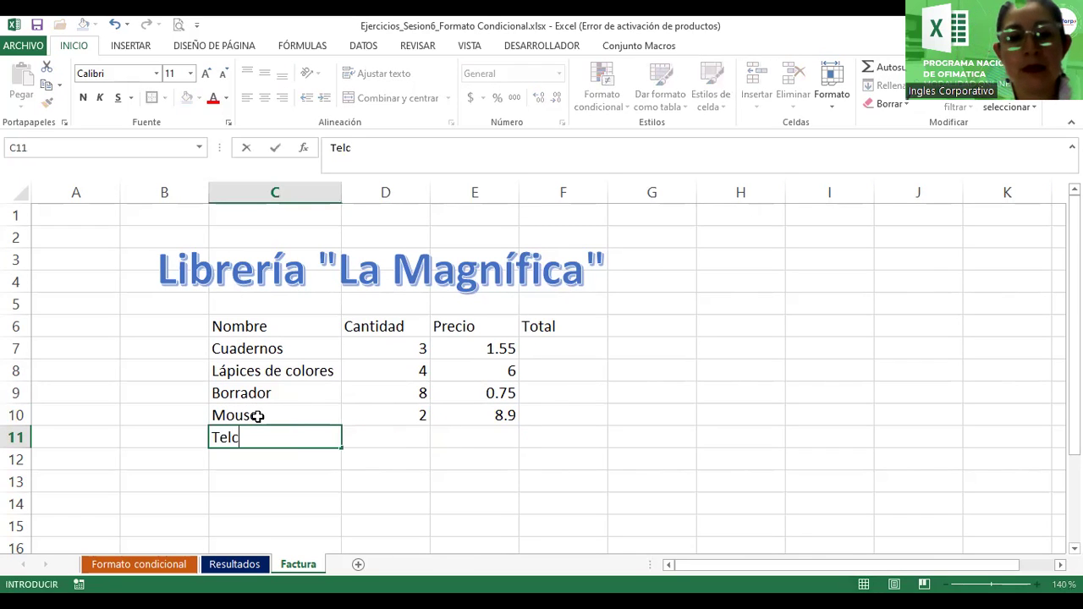
pyautogui.write('ado')
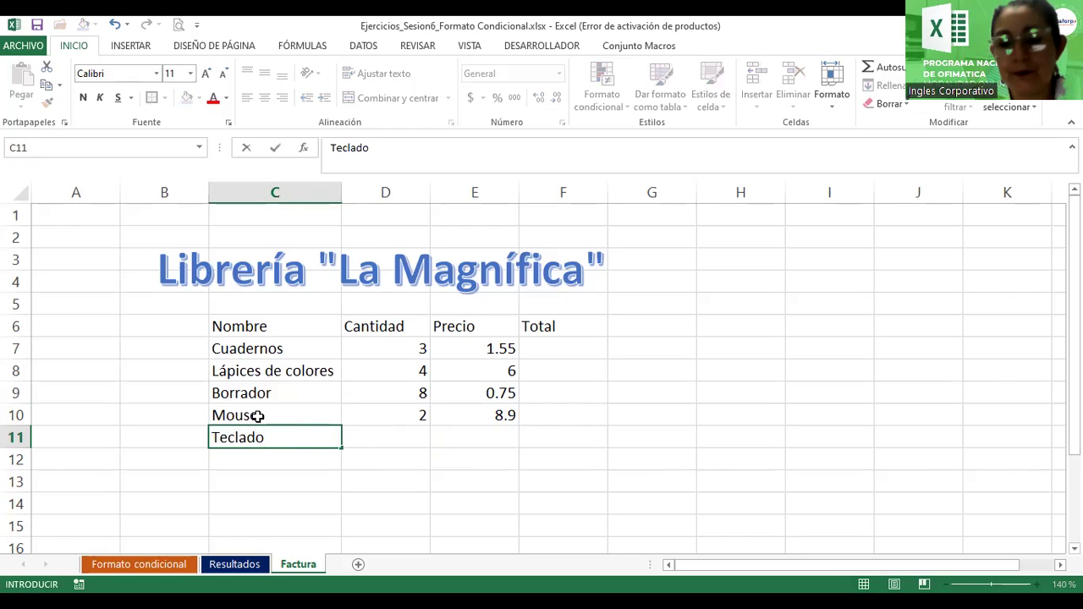
pyautogui.press('Tab')
pyautogui.write('5')
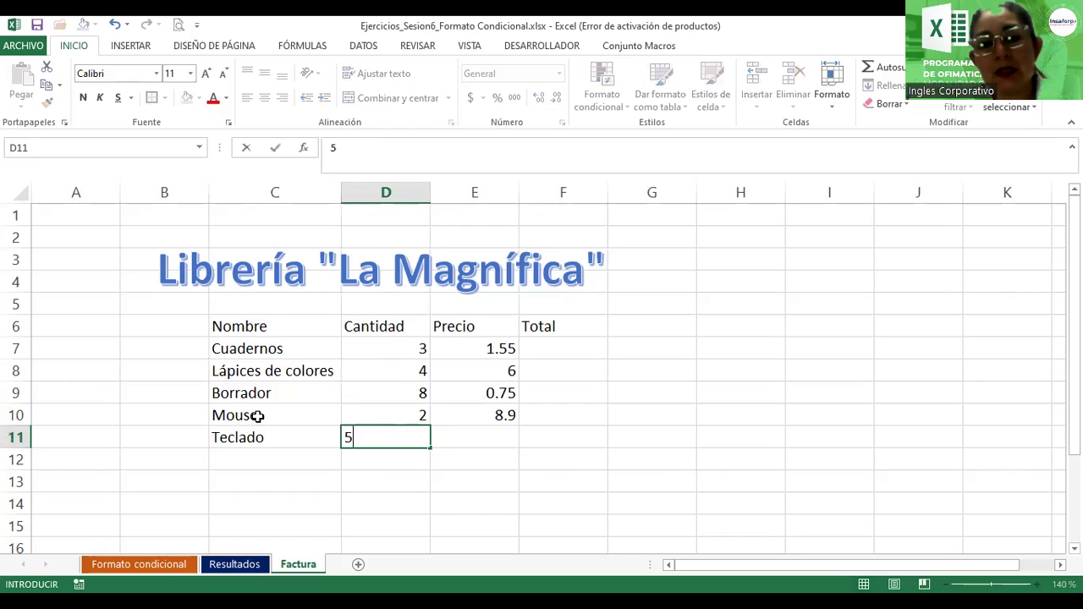
pyautogui.press('Tab')
pyautogui.write('12')
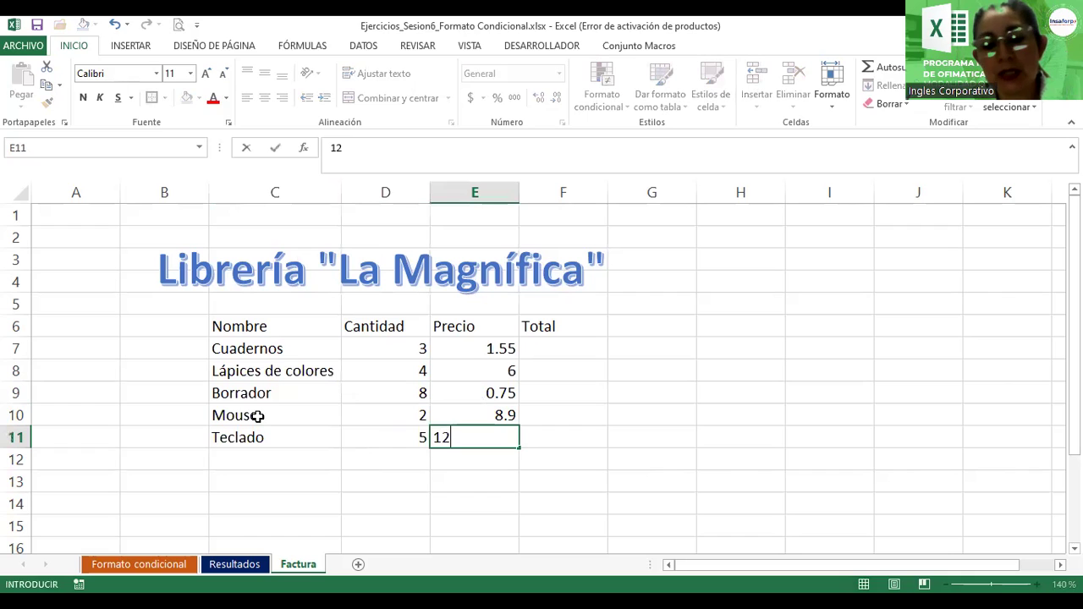
pyautogui.write('.6')
pyautogui.press('Tab')
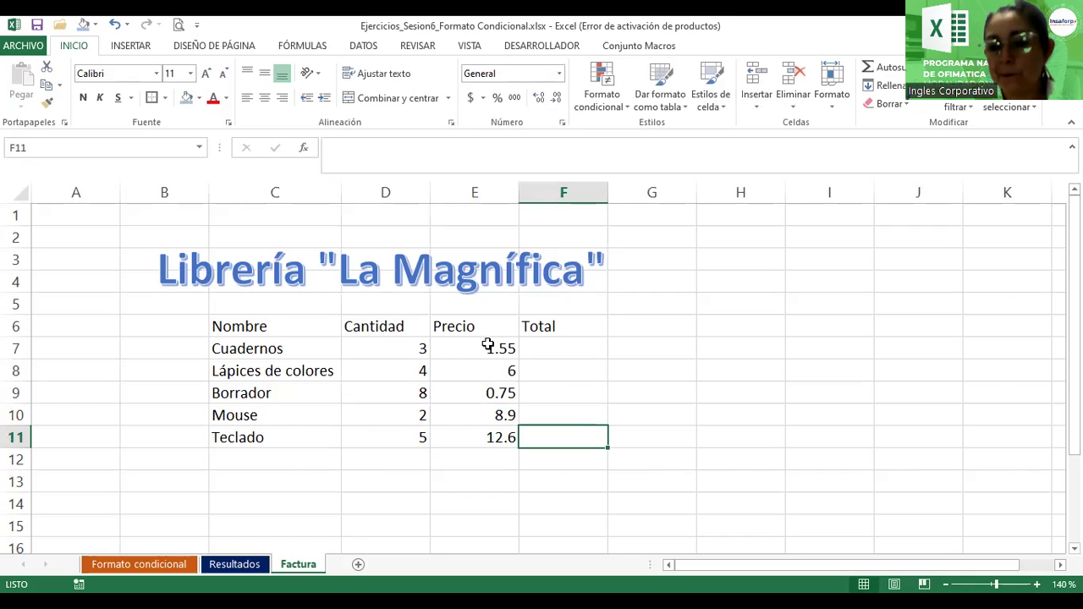
# - Apply accounting dollar format to the prices in E7:E11, showing $1.55 to $12.60
pyautogui.moveTo(470, 349); pyautogui.dragTo(470, 437)
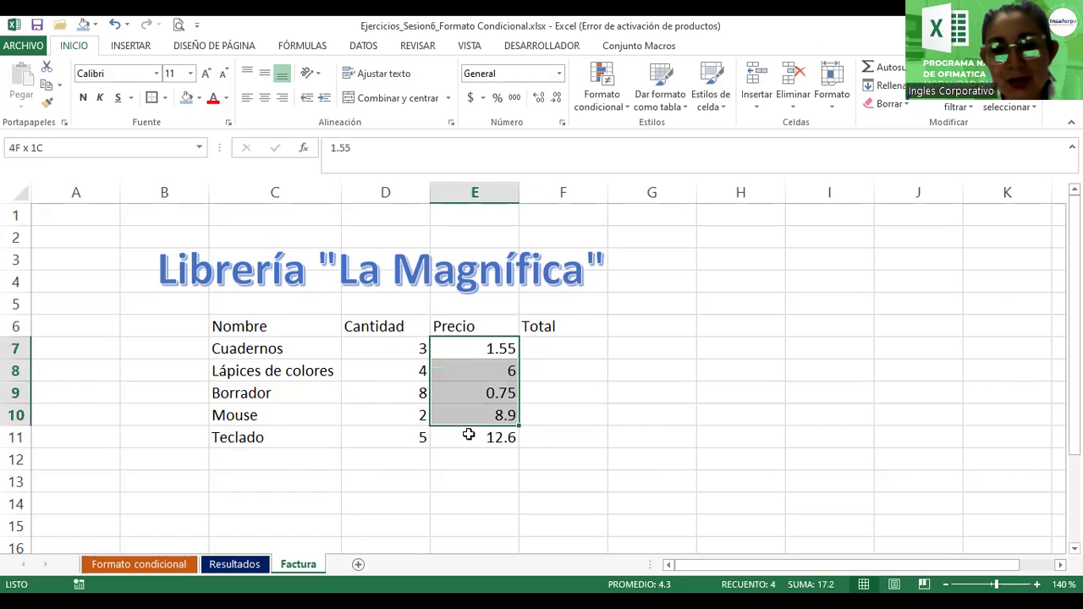
pyautogui.click(470, 98)
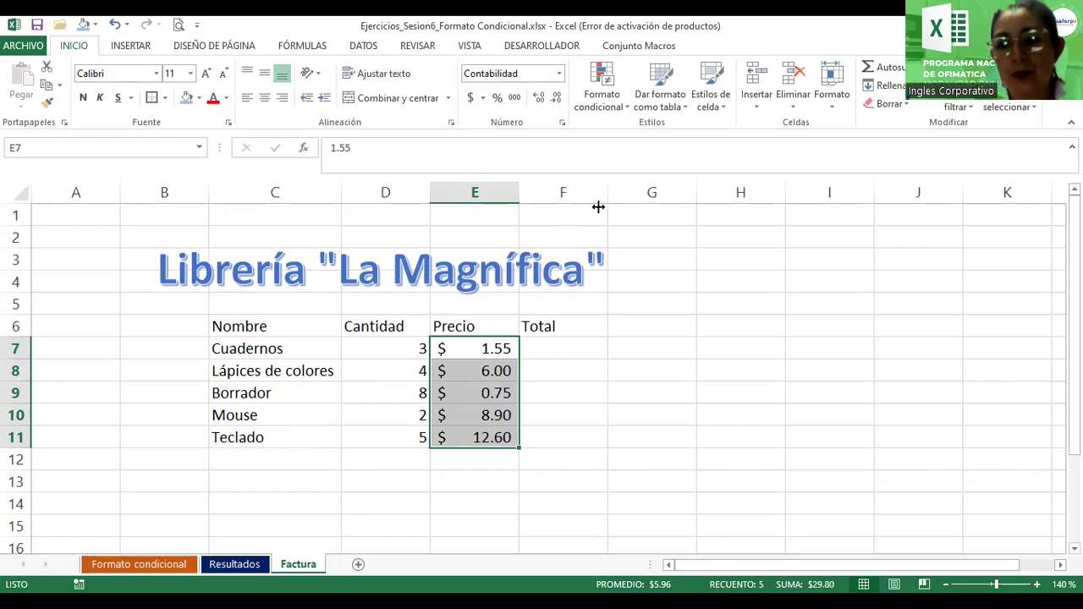
pyautogui.click(685, 250)
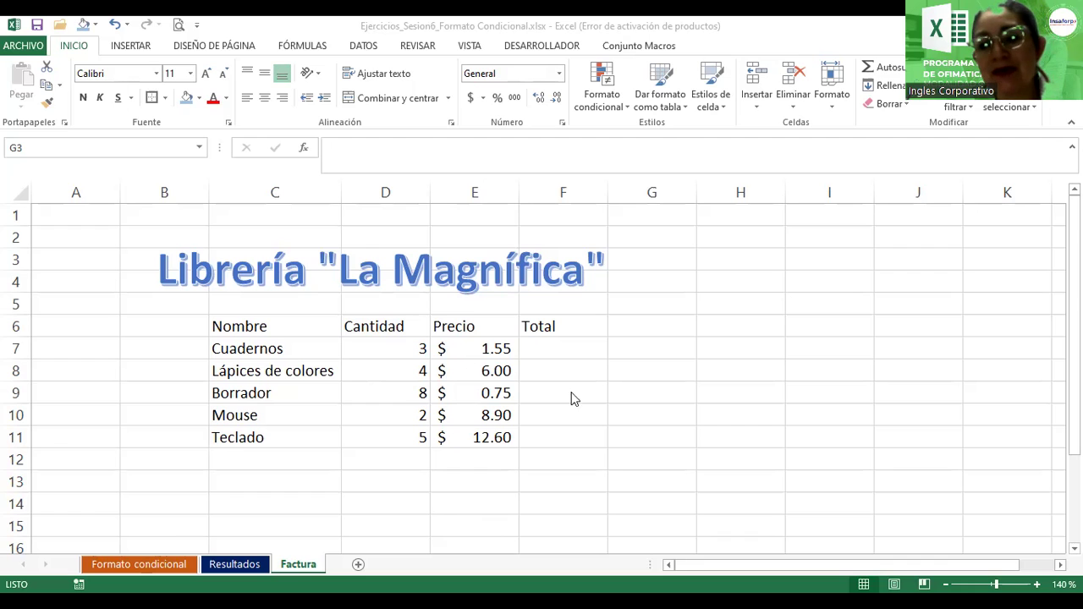
# - Enter =D7*E7 in F7 and fill it down to F11, giving totals $4.65 through $63.00
pyautogui.click(561, 347)
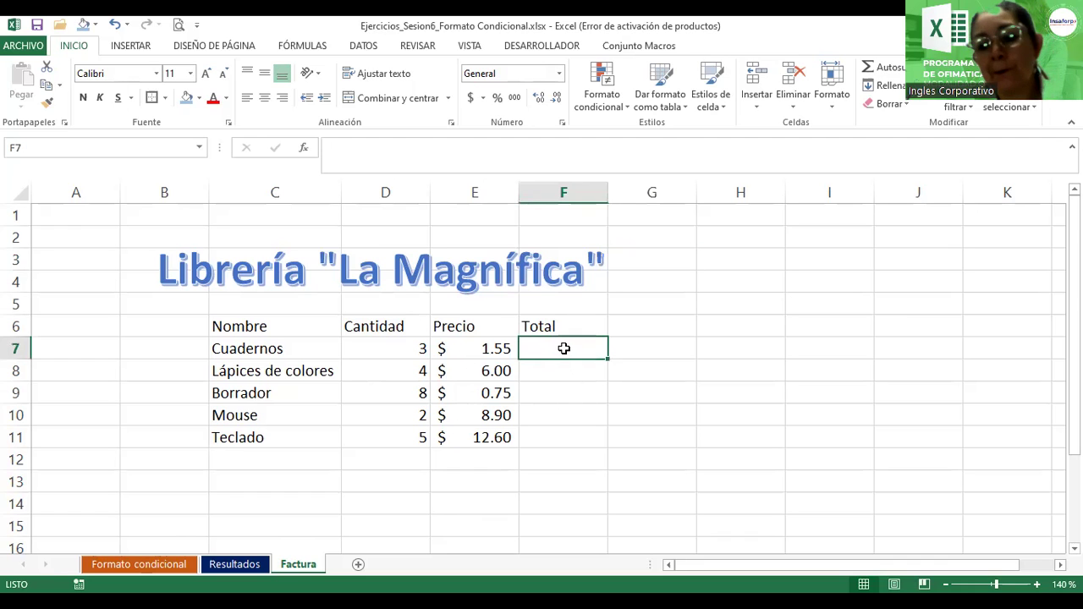
pyautogui.write('=')
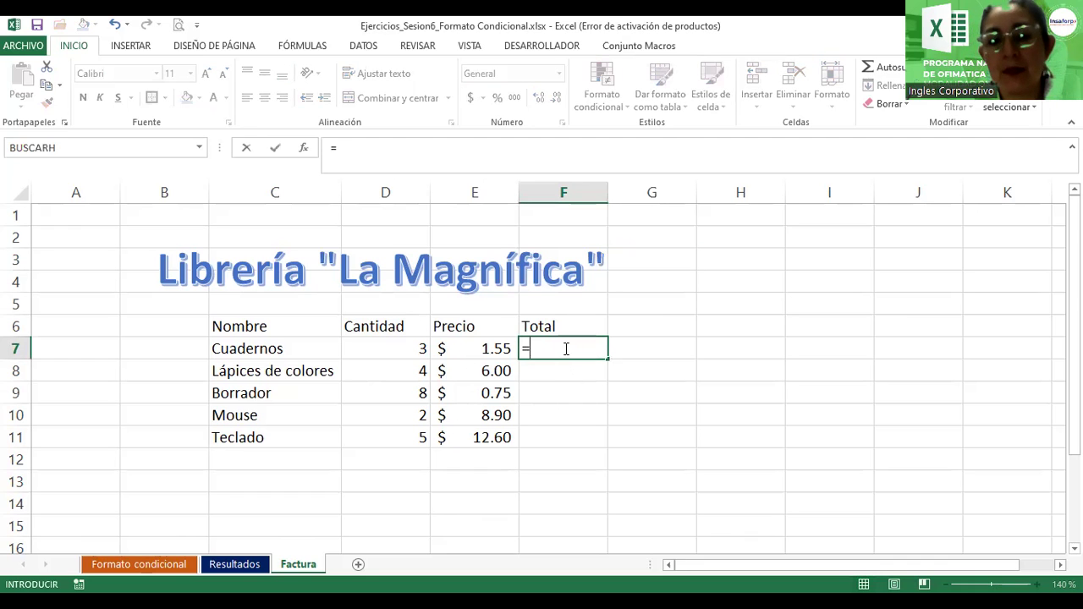
pyautogui.click(382, 347)
pyautogui.write('*')
pyautogui.click(452, 352)
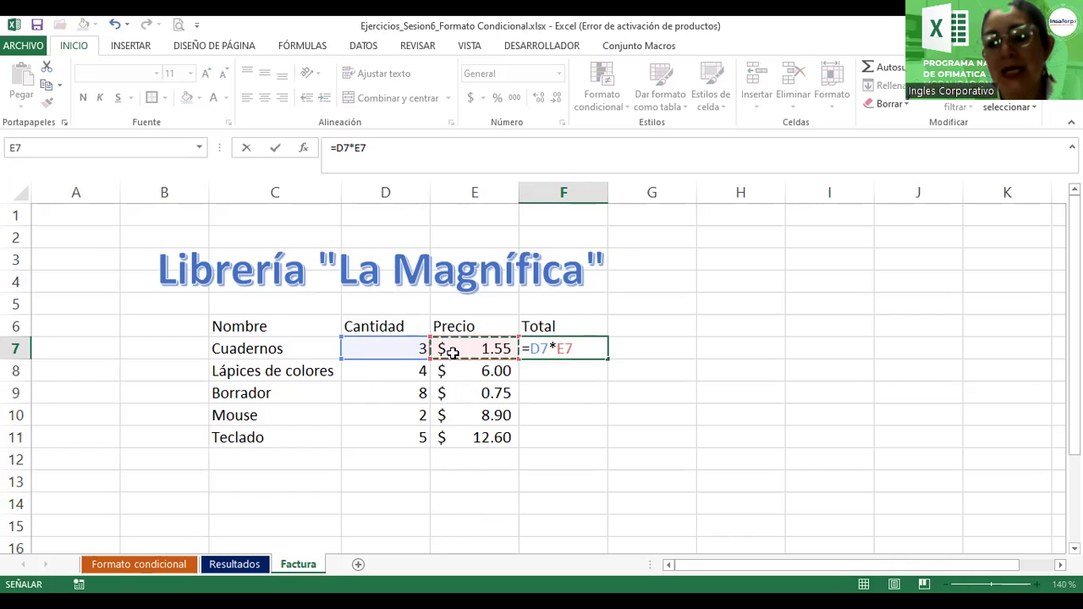
pyautogui.press('Return')
pyautogui.click(600, 348)
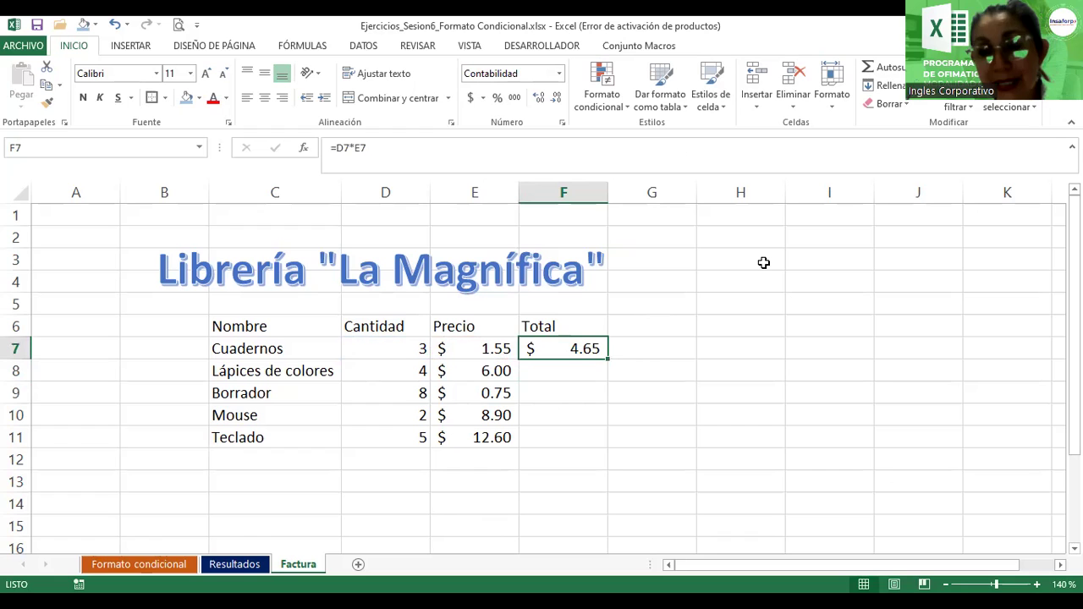
pyautogui.hotkey('alt', 'Tab')
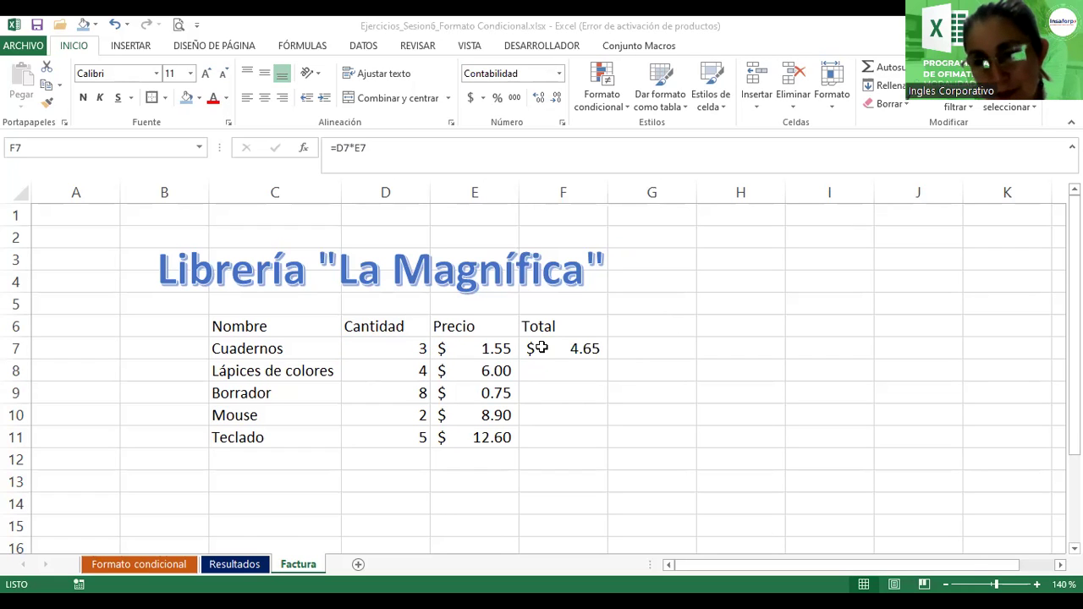
pyautogui.click(603, 355)
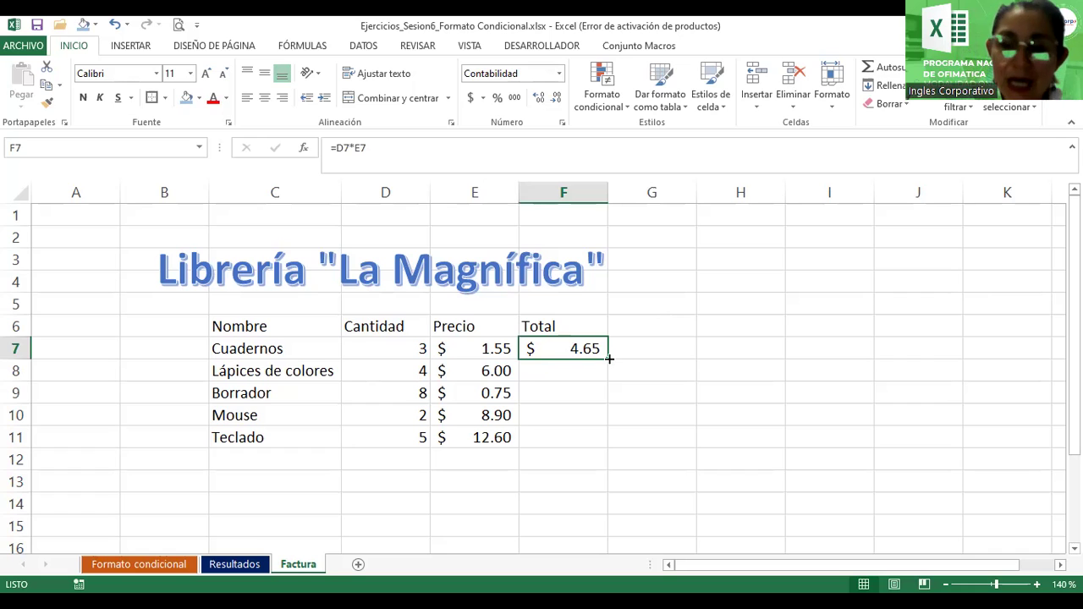
pyautogui.moveTo(610, 358); pyautogui.dragTo(610, 444)
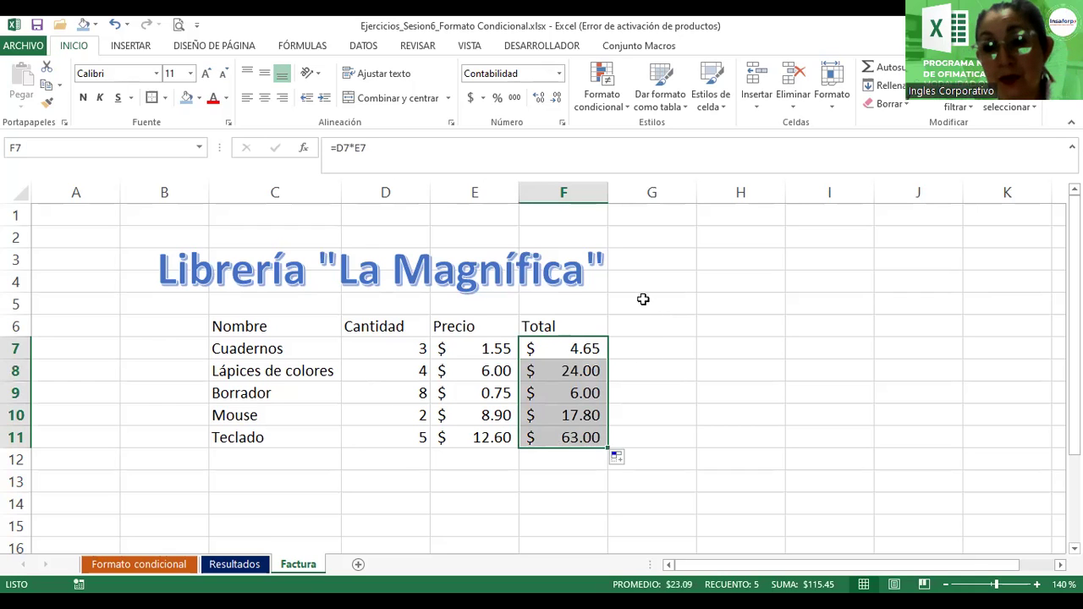
# - Add an IVA heading in G6 and fill =F7*13% from G7 down to G11
pyautogui.click(645, 326)
pyautogui.write('IVA')
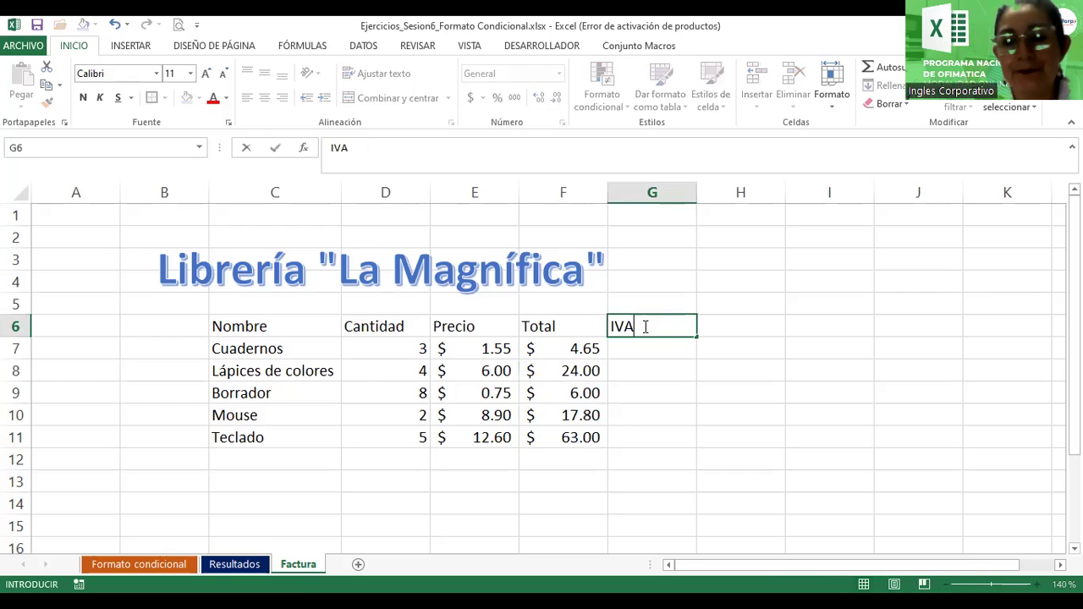
pyautogui.press('Return')
pyautogui.write('=')
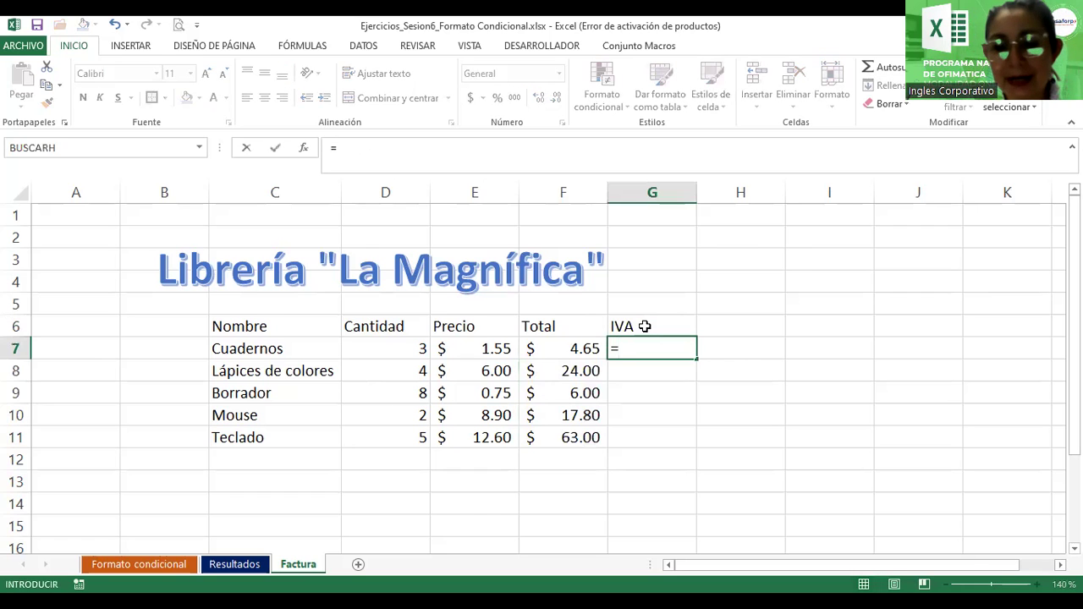
pyautogui.click(555, 347)
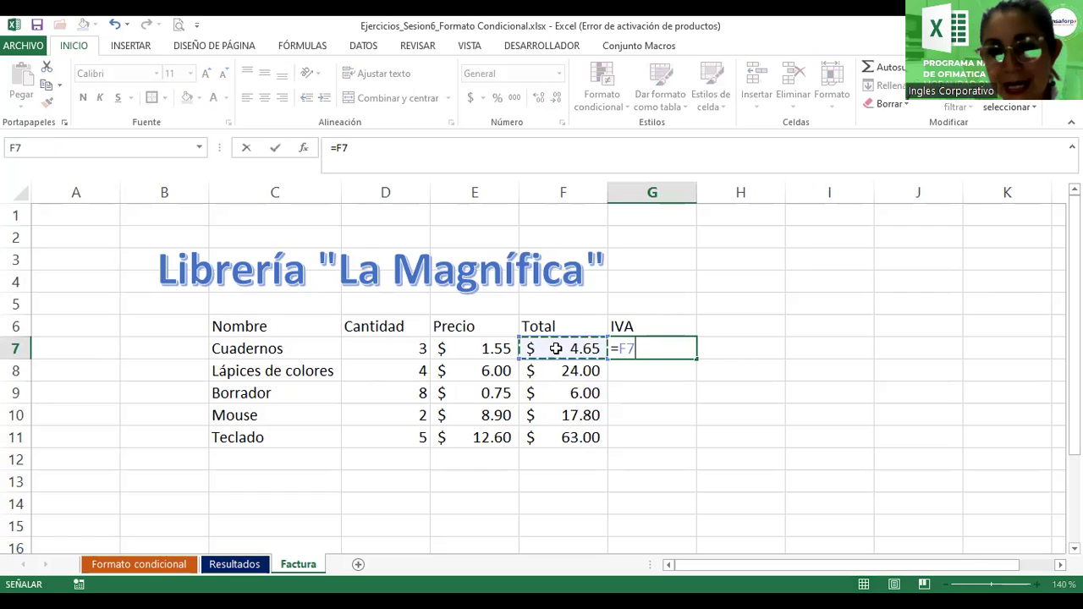
pyautogui.write('*13%')
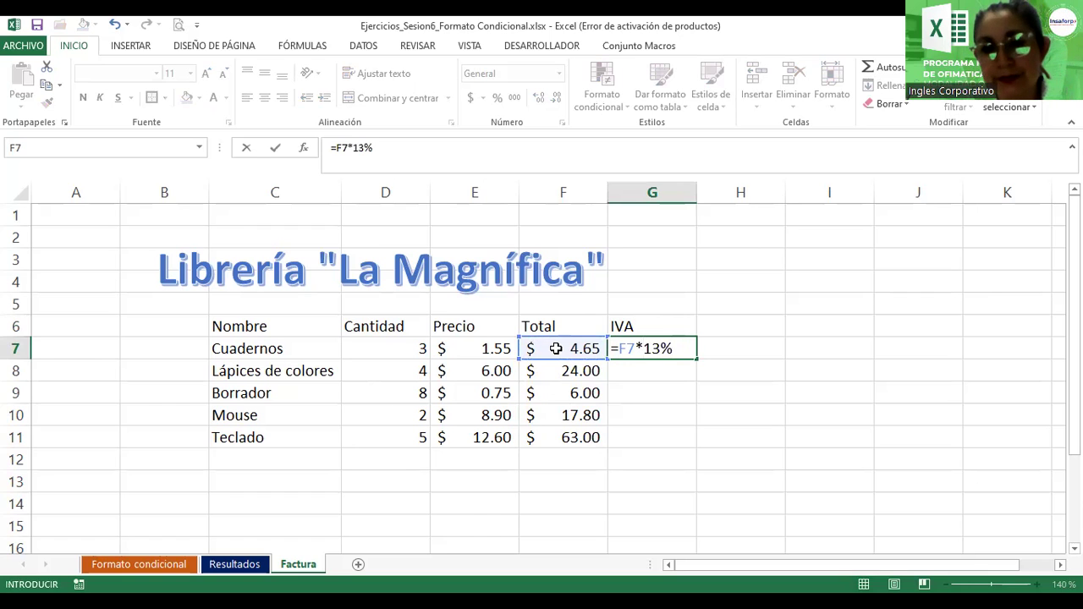
pyautogui.press('Return')
pyautogui.click(664, 349)
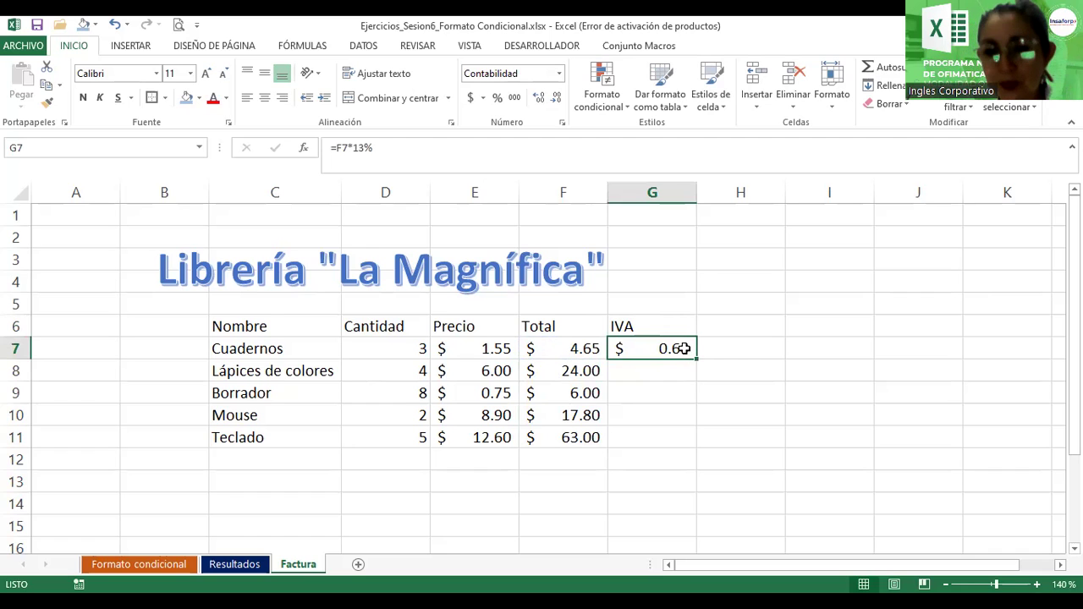
pyautogui.doubleClick(682, 350)
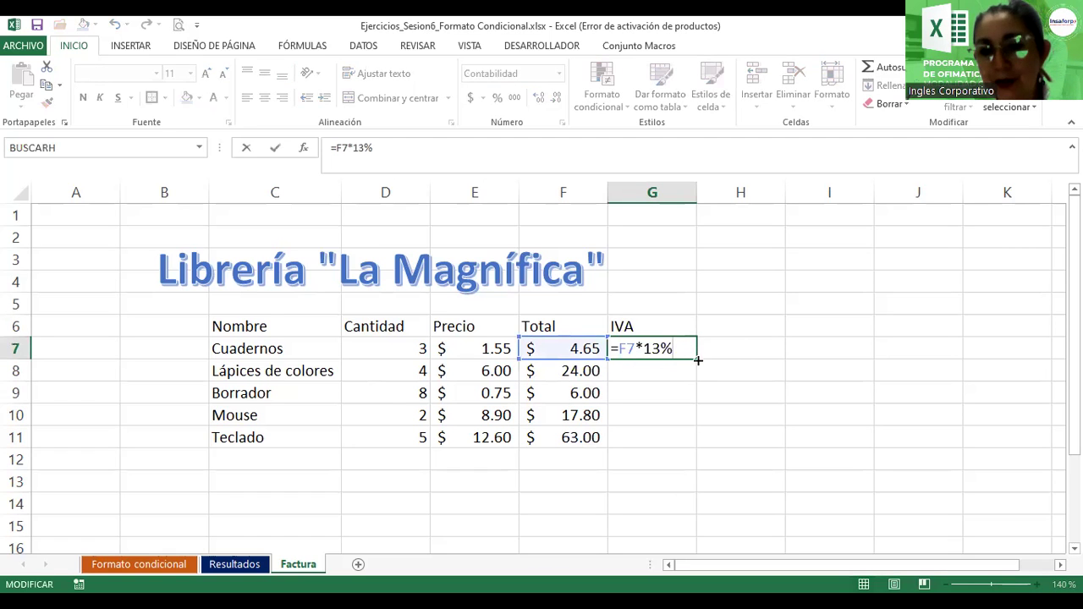
pyautogui.press('Escape')
pyautogui.moveTo(695, 359); pyautogui.dragTo(695, 438)
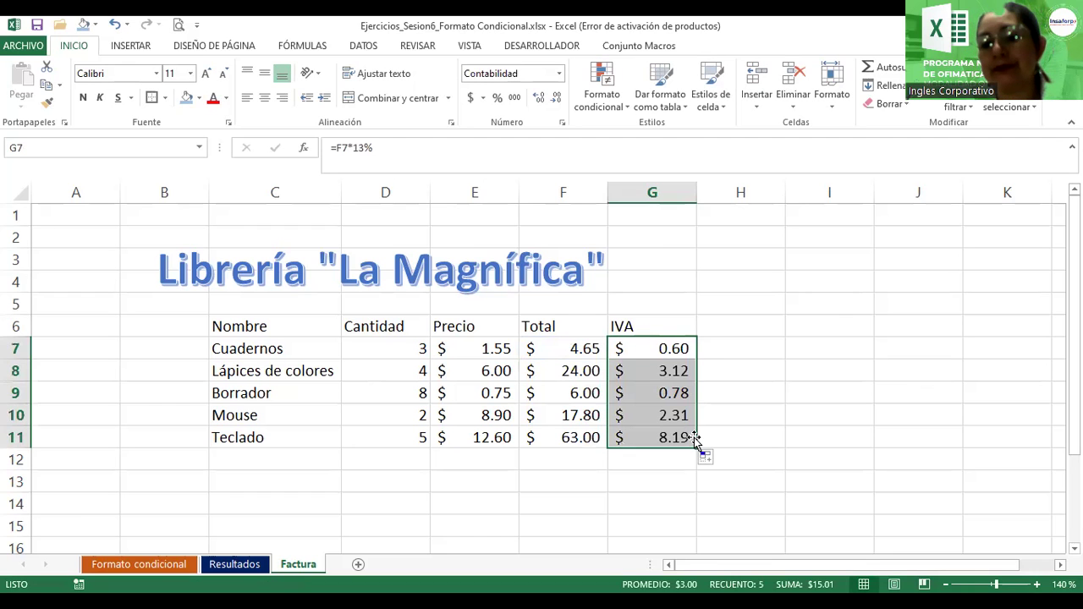
# - Add a Pago heading in H6 and fill =F7+G7 from H7 down to H11
pyautogui.click(734, 326)
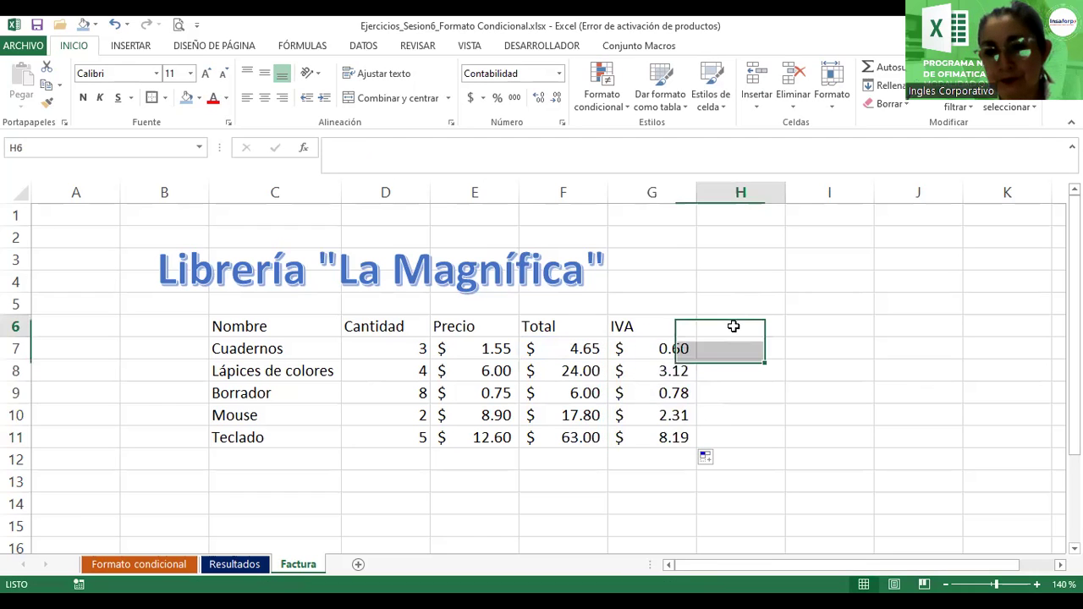
pyautogui.write('P')
pyautogui.press('BackSpace')
pyautogui.write('Pago')
pyautogui.press('Return')
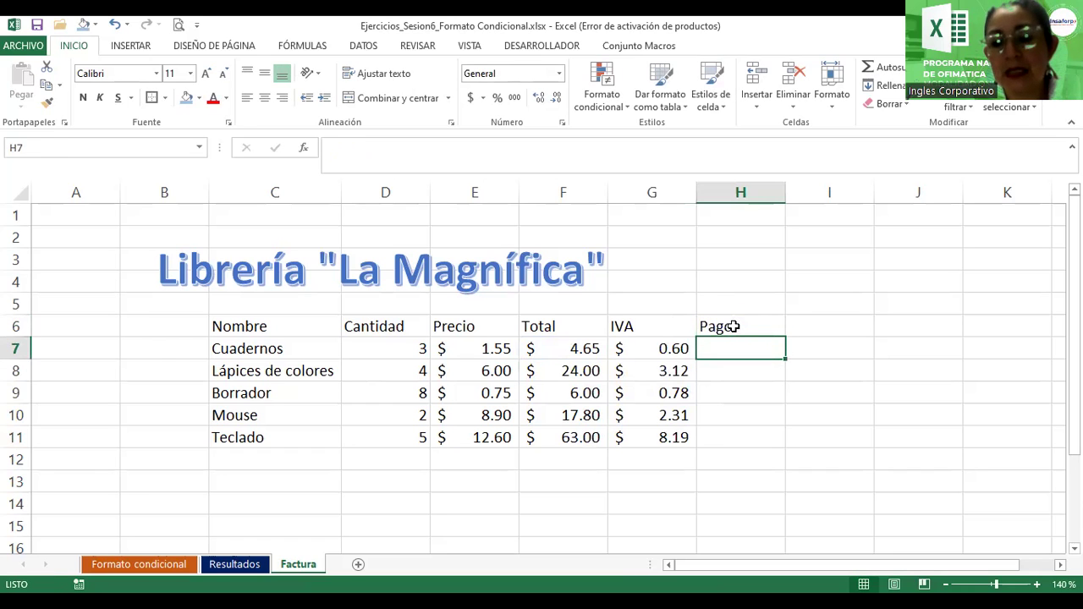
pyautogui.write('=')
pyautogui.click(571, 348)
pyautogui.write('+')
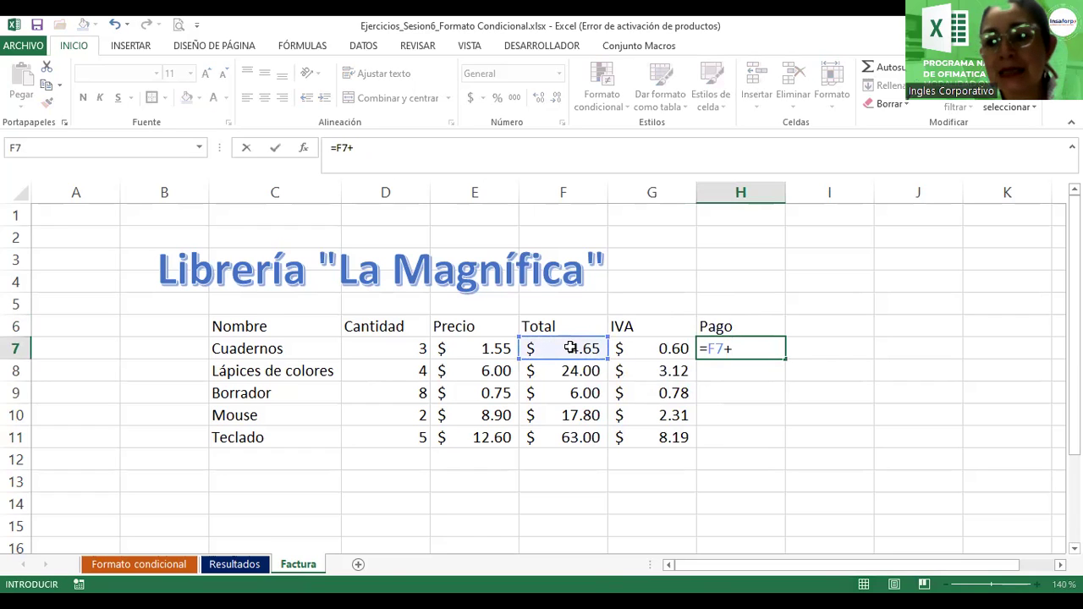
pyautogui.click(633, 350)
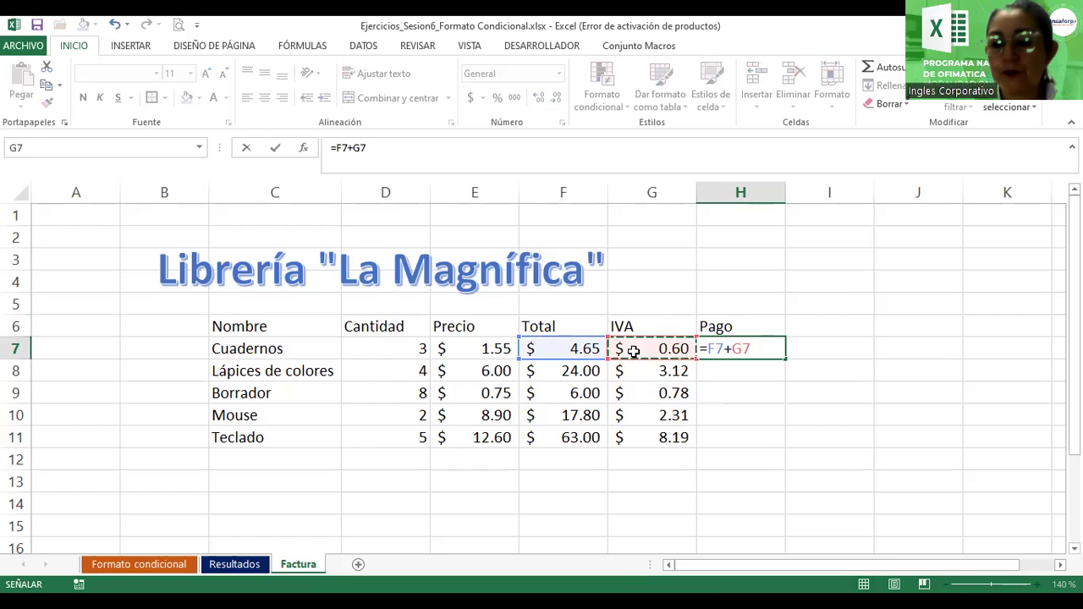
pyautogui.press('Return')
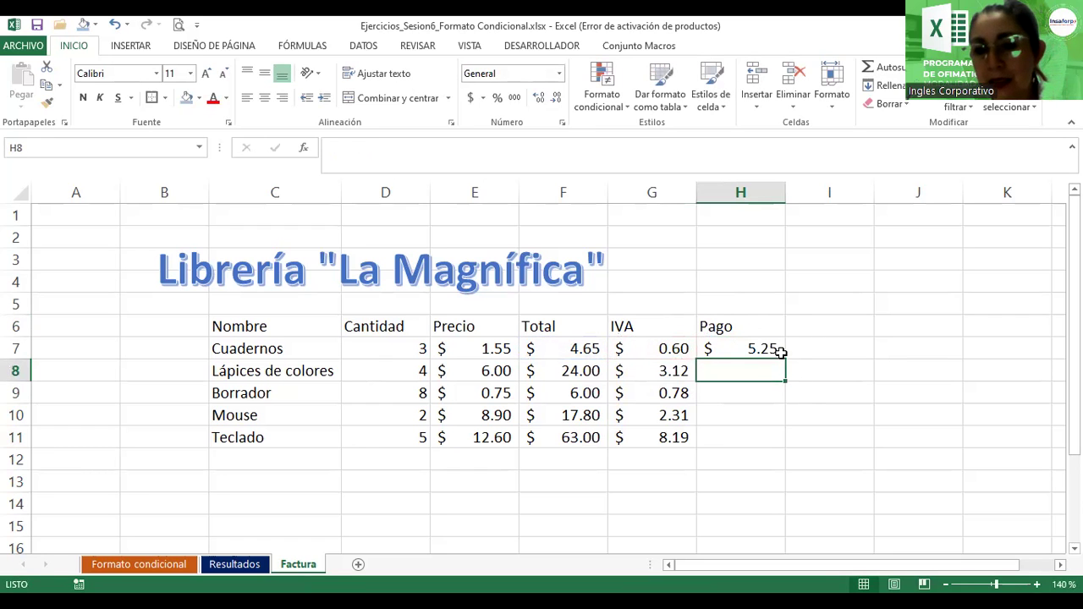
pyautogui.click(780, 352)
pyautogui.moveTo(786, 359); pyautogui.dragTo(785, 443)
pyautogui.doubleClick(736, 350)
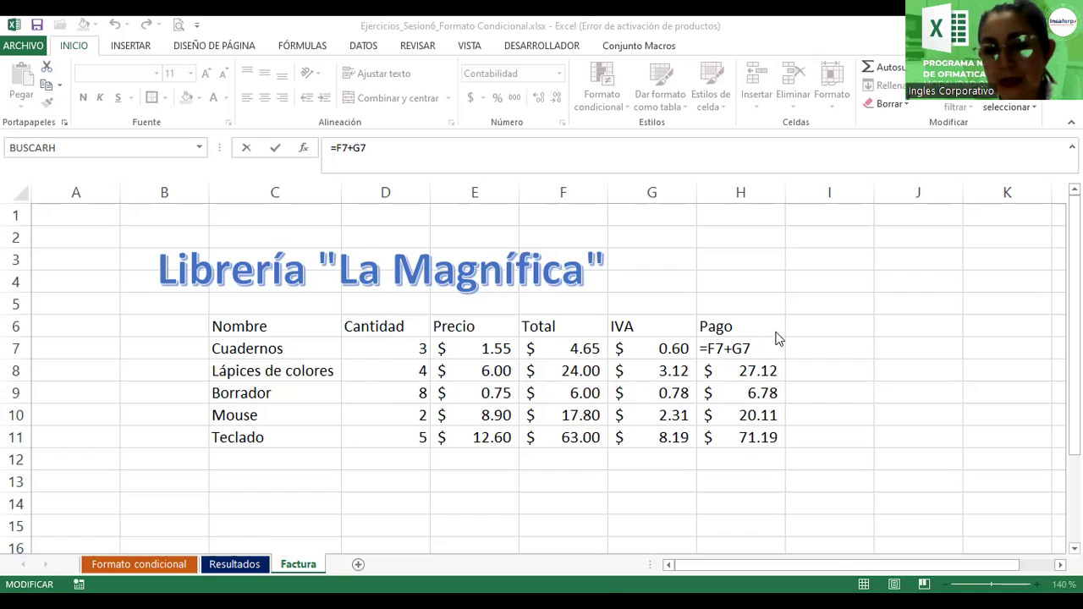
pyautogui.press('Return')
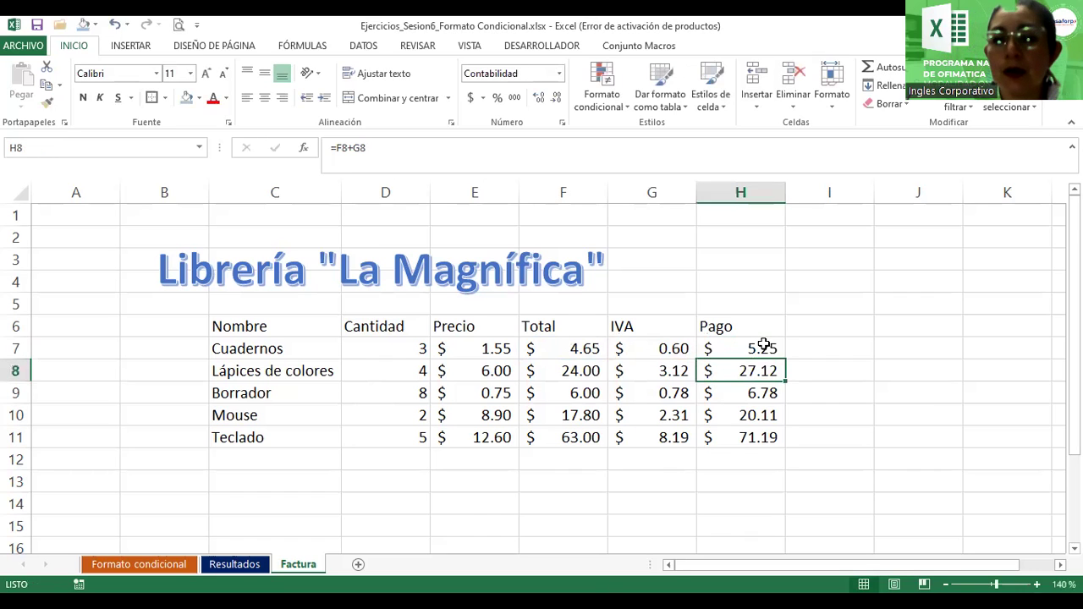
pyautogui.doubleClick(668, 350)
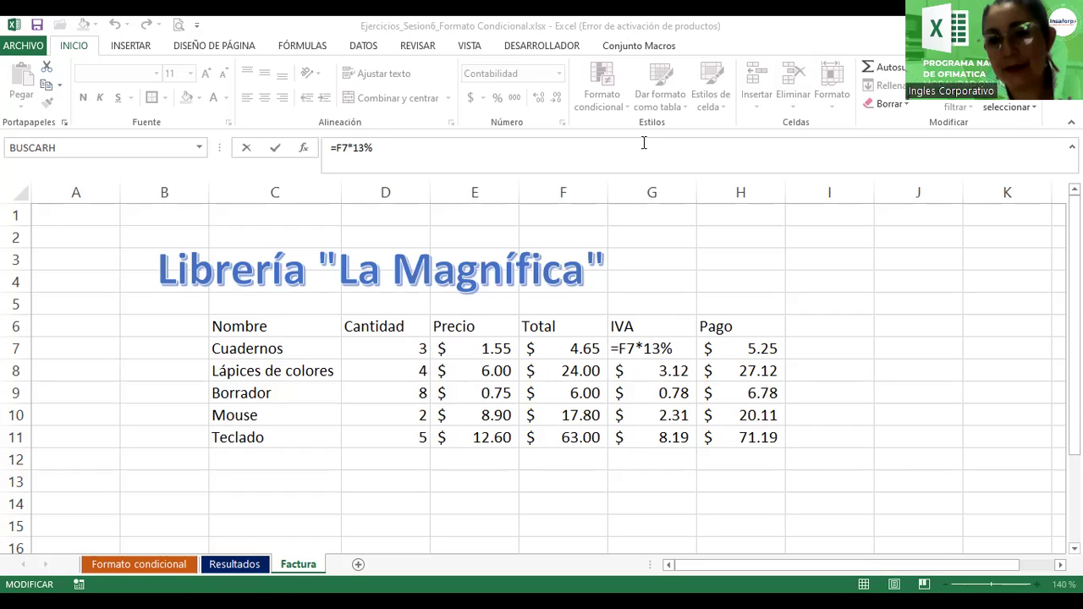
pyautogui.click(739, 373)
pyautogui.press('Down')
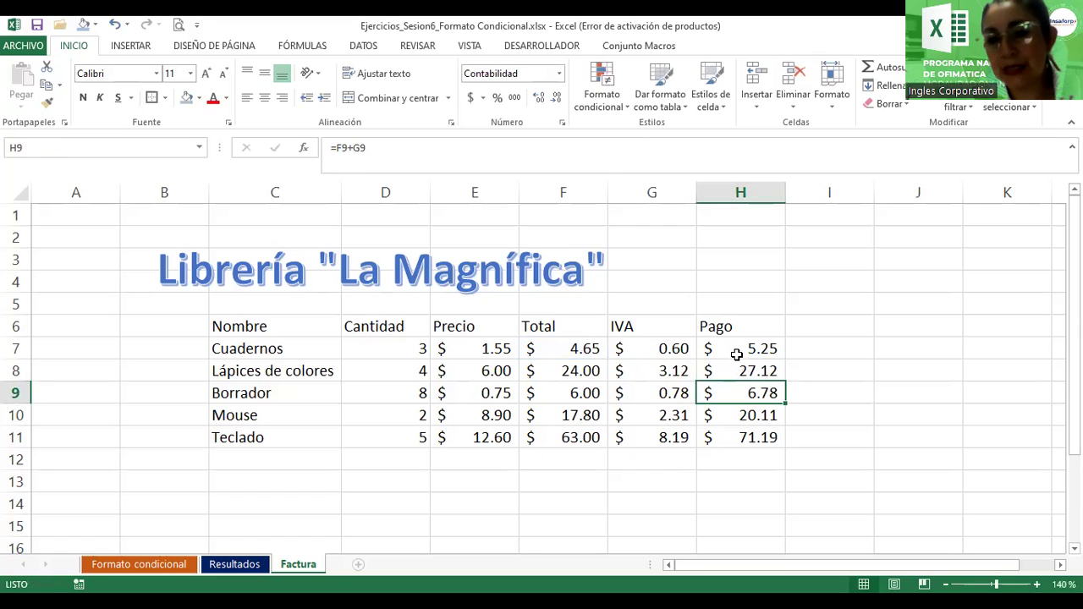
pyautogui.click(737, 351)
pyautogui.doubleClick(734, 349)
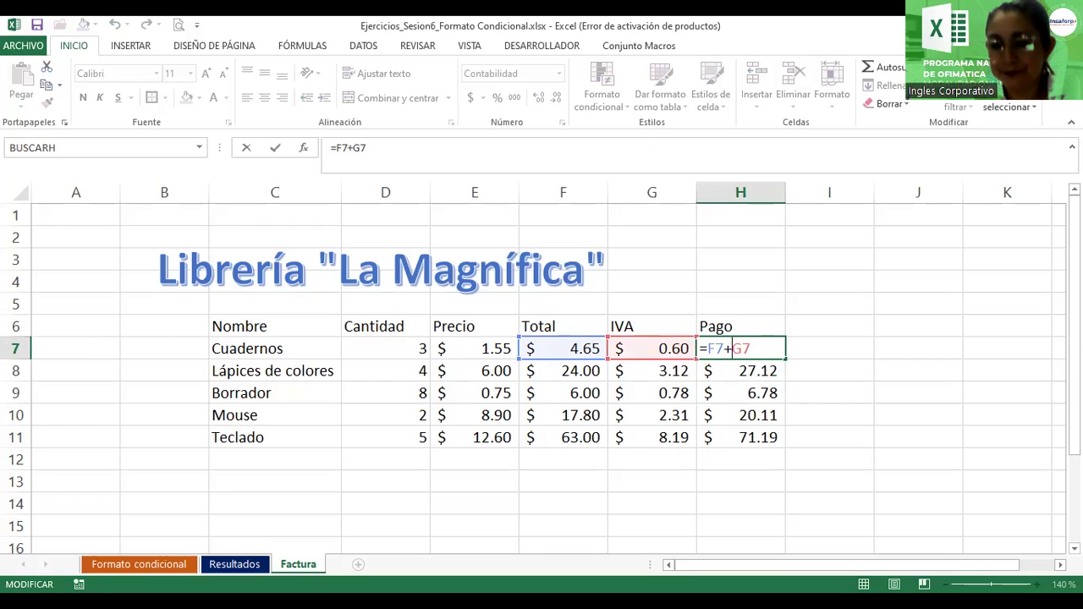
pyautogui.hotkey('alt', 'Tab')
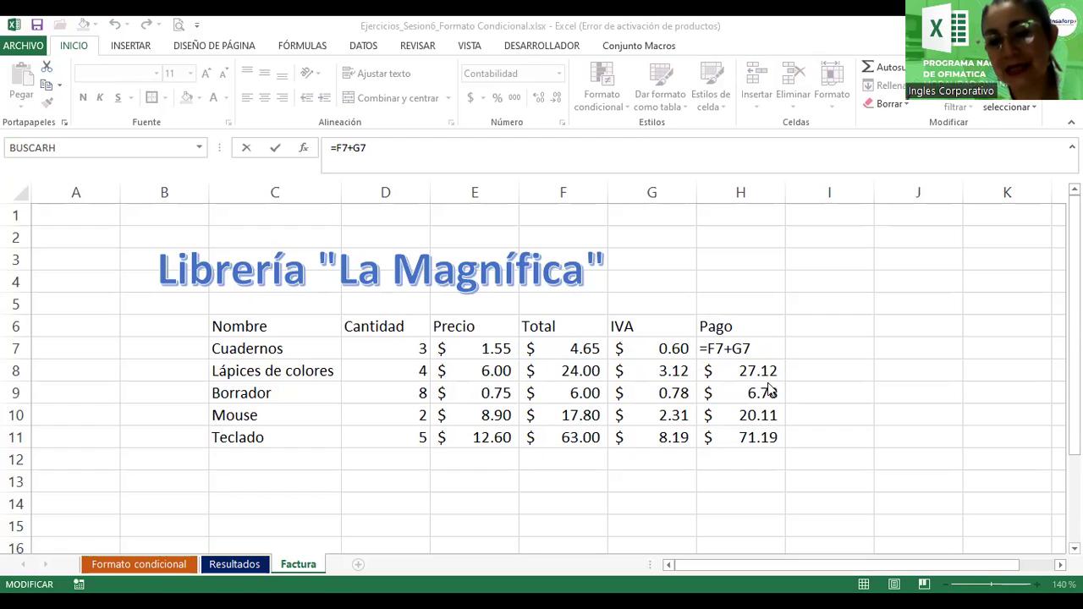
pyautogui.doubleClick(726, 350)
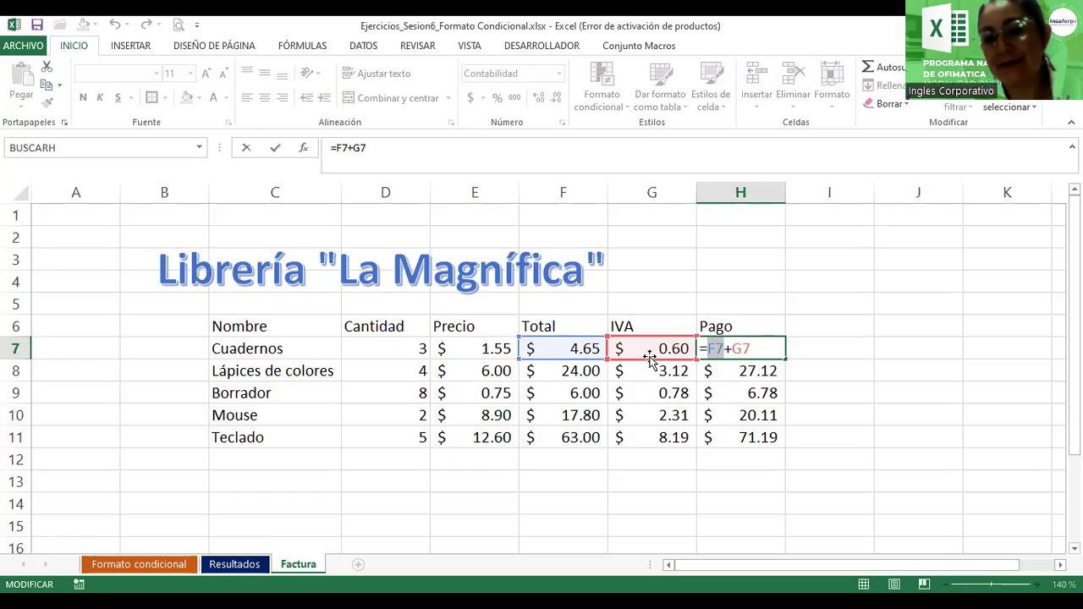
pyautogui.press('Return')
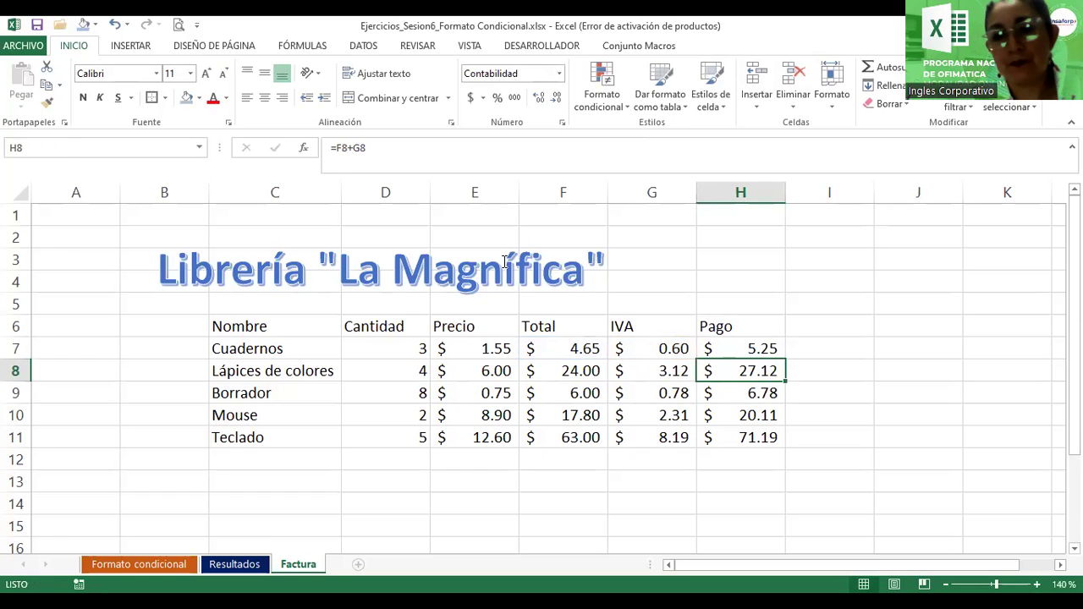
pyautogui.click(504, 263)
# - Stretch the WordArt title across columns C–H, then select the header row C6:H6
pyautogui.moveTo(517, 300); pyautogui.dragTo(646, 291)
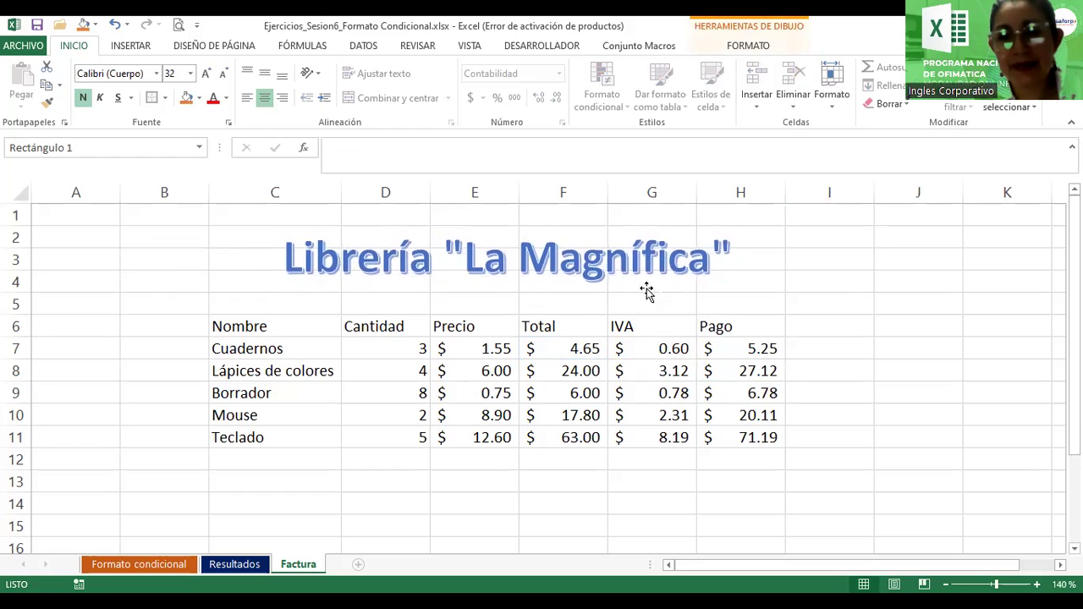
pyautogui.moveTo(745, 288); pyautogui.dragTo(777, 290)
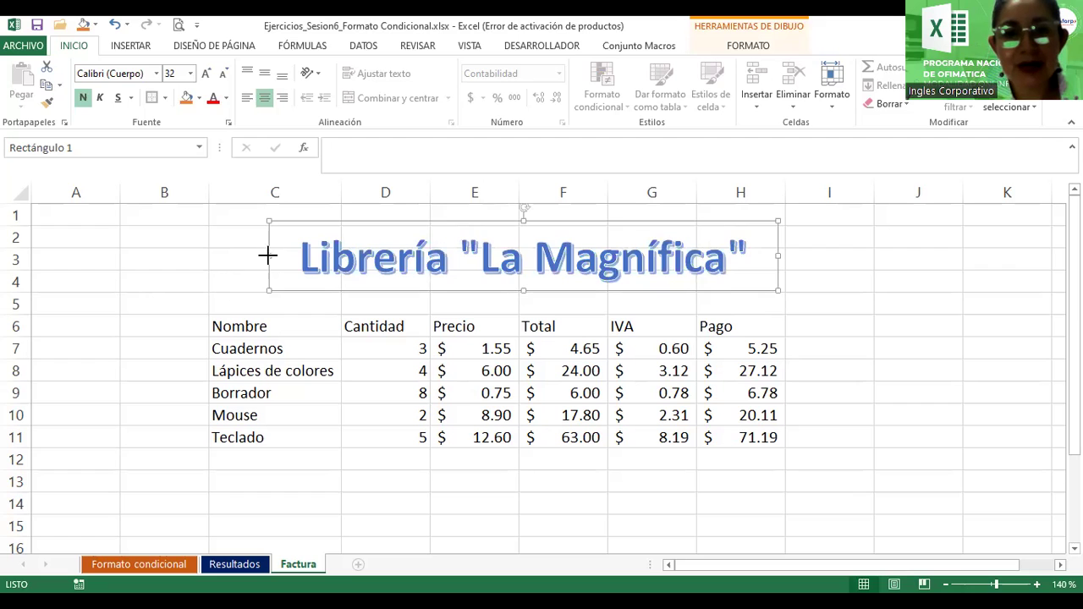
pyautogui.moveTo(268, 255); pyautogui.dragTo(216, 258)
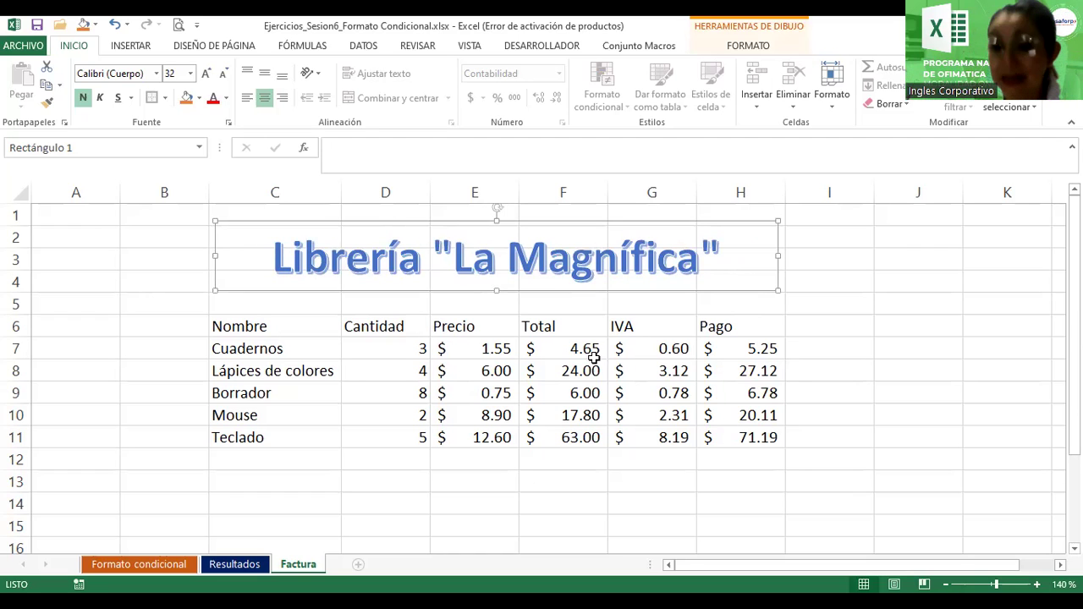
pyautogui.moveTo(1074, 203); pyautogui.dragTo(1074, 254)
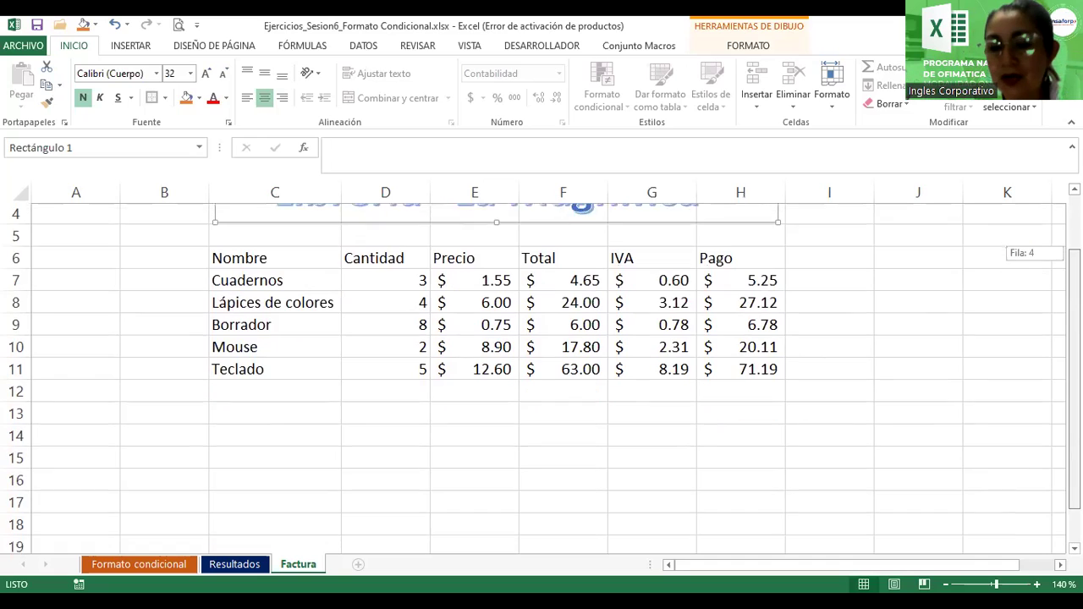
pyautogui.moveTo(254, 260); pyautogui.dragTo(727, 263)
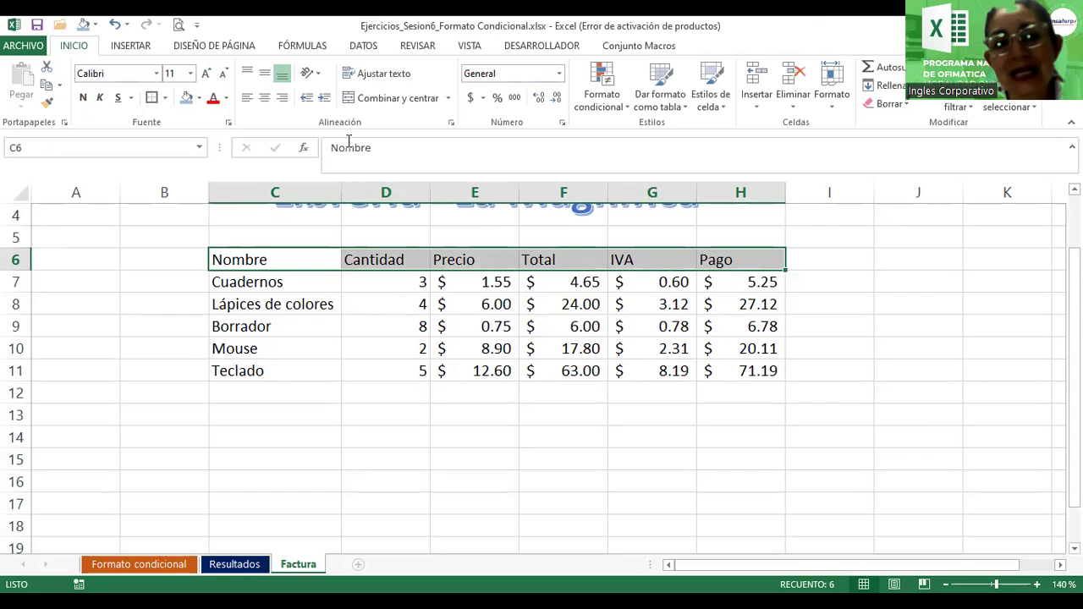
# - Make the C6:H6 headers bold at 12 pt
pyautogui.click(82, 99)
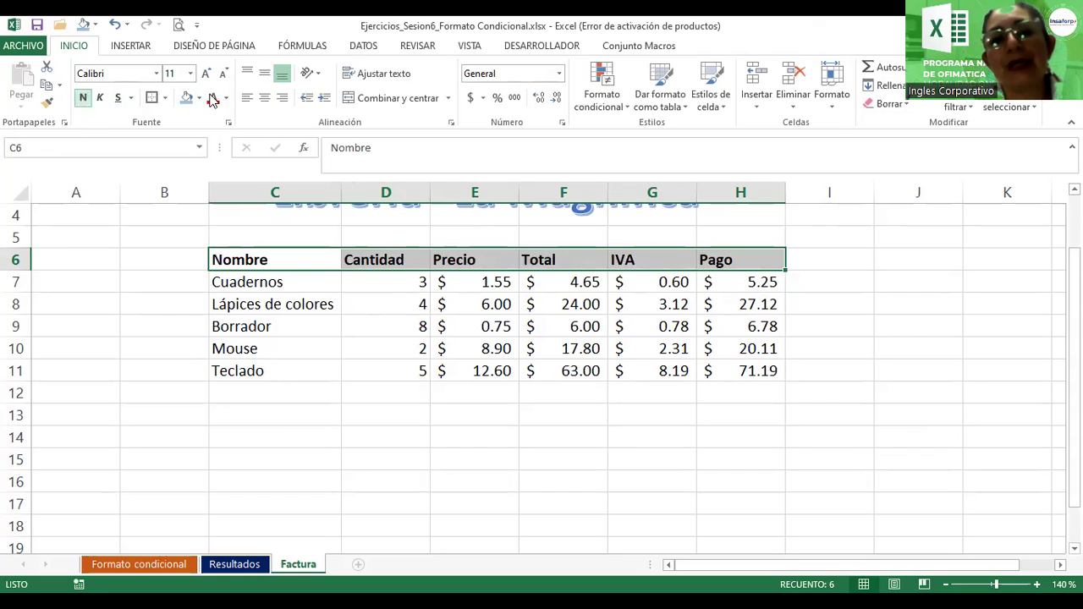
pyautogui.click(206, 75)
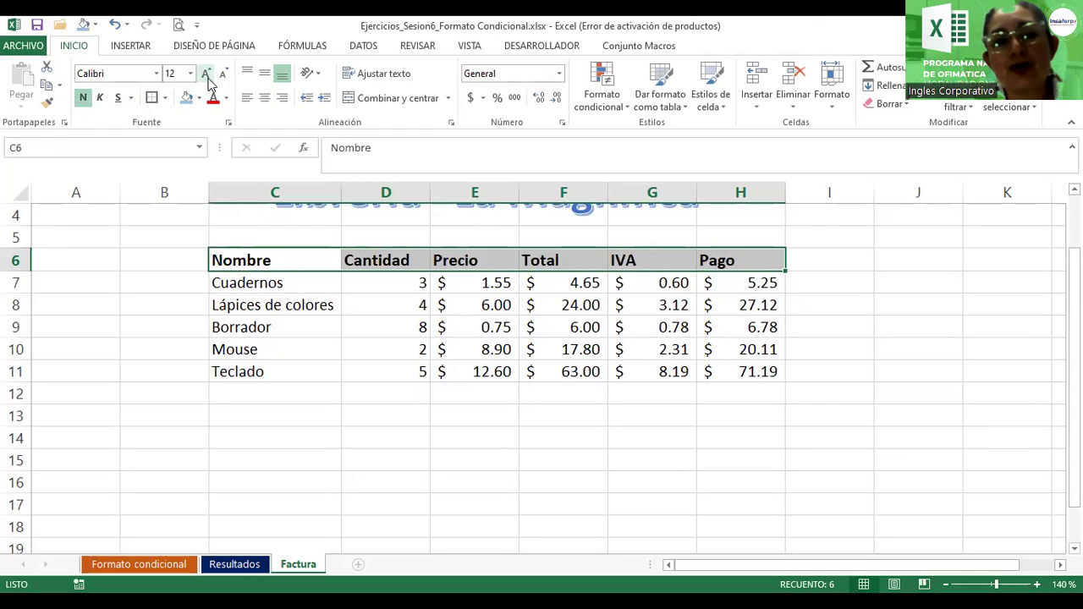
# - Centre the headers and style Cuadernos–Teclado italic dark blue on a light gold fill
pyautogui.click(264, 101)
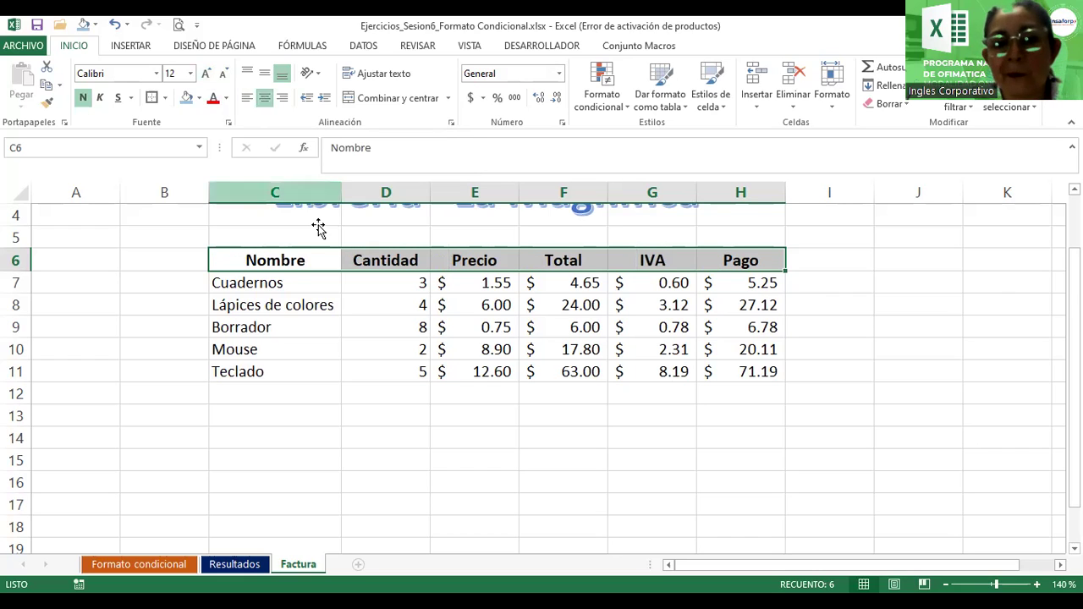
pyautogui.moveTo(298, 283); pyautogui.dragTo(290, 375)
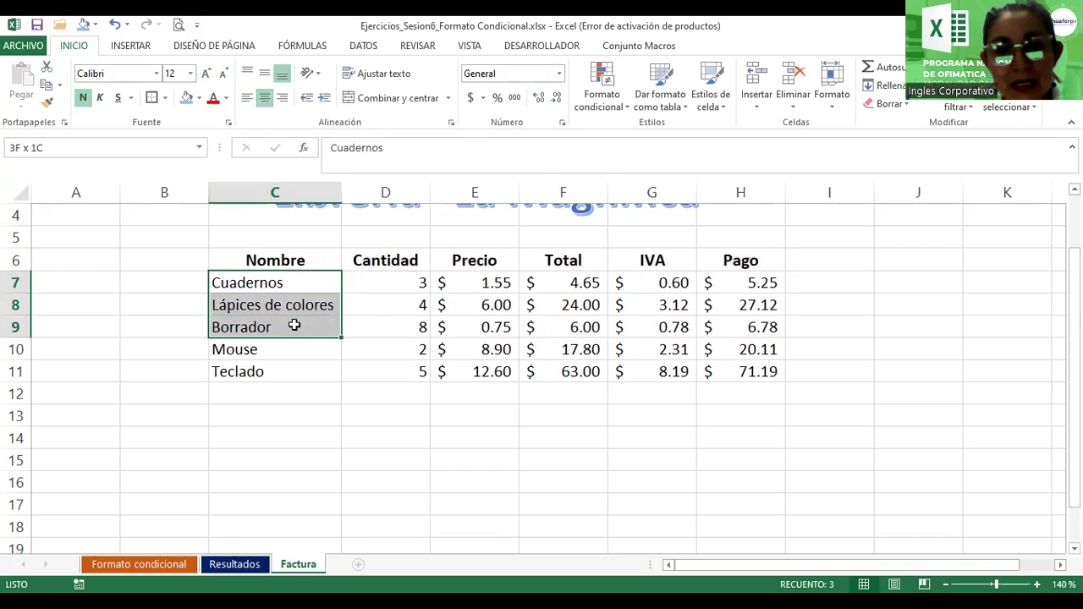
pyautogui.click(100, 98)
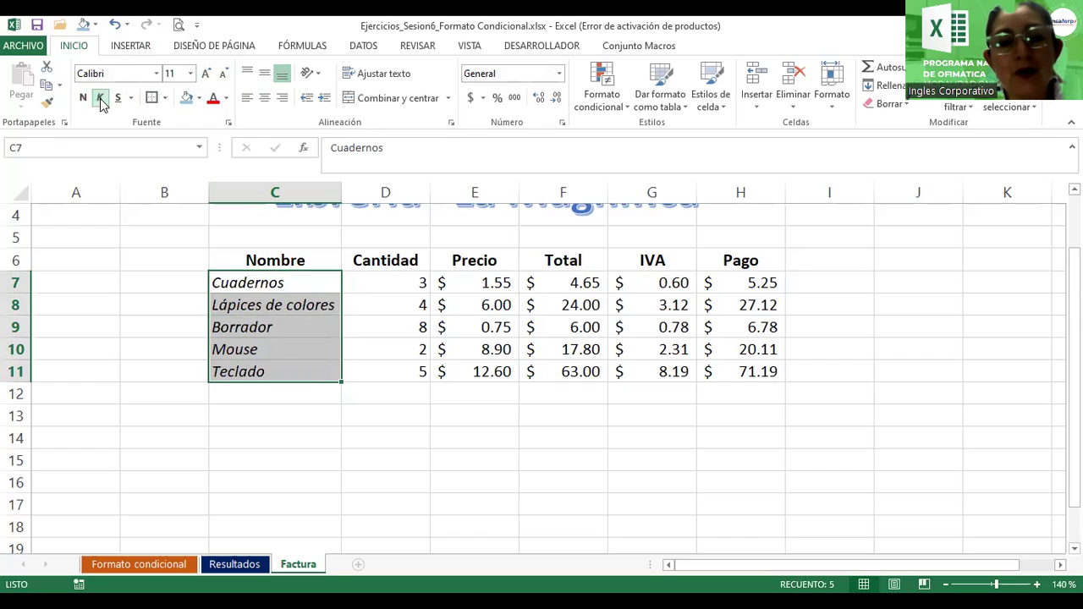
pyautogui.click(226, 98)
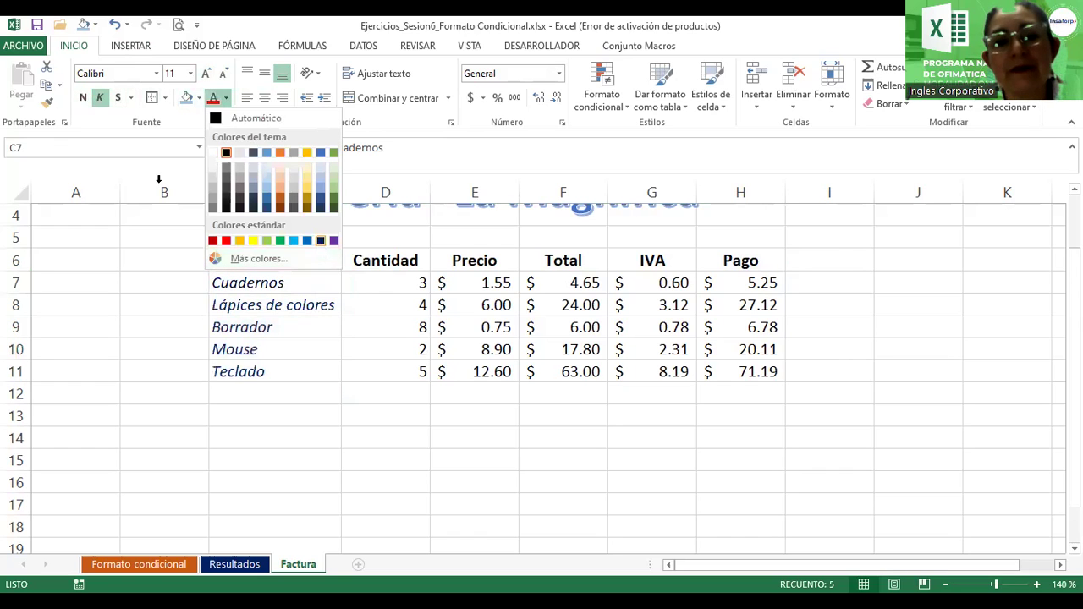
pyautogui.click(321, 242)
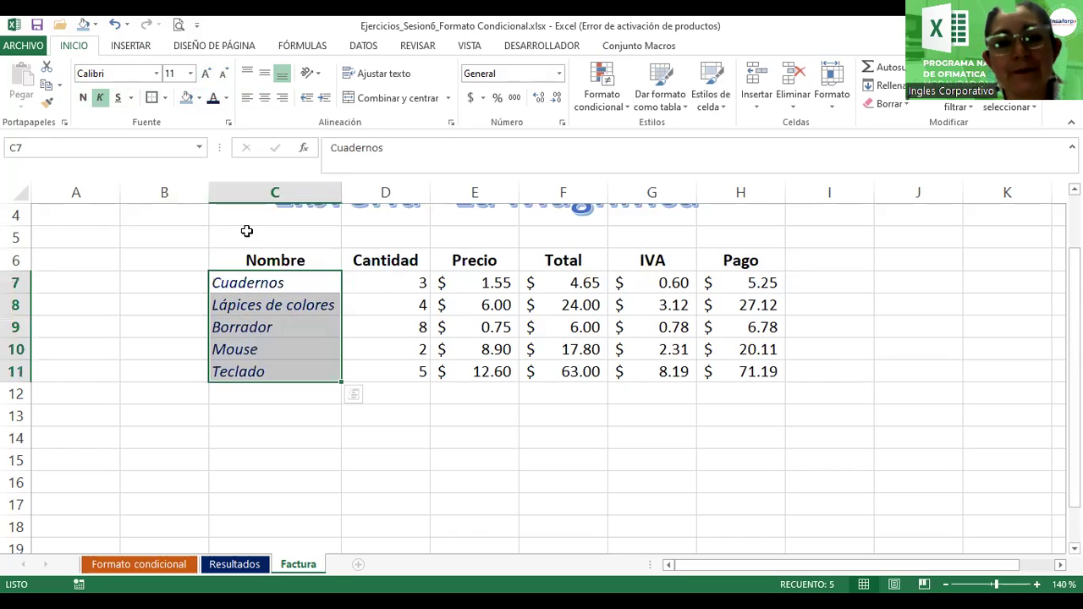
pyautogui.click(201, 99)
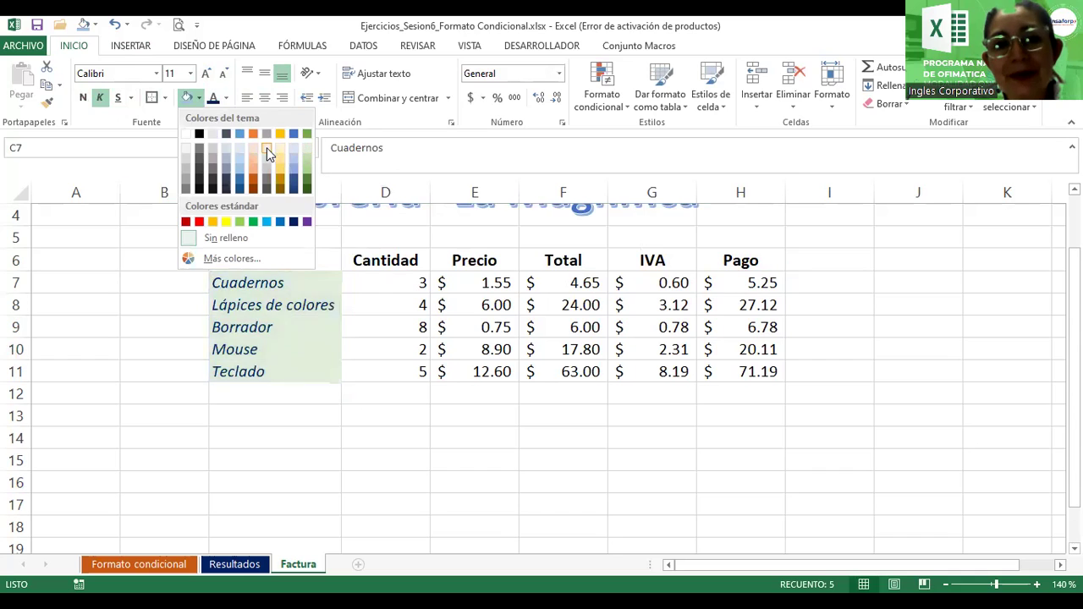
pyautogui.click(404, 362)
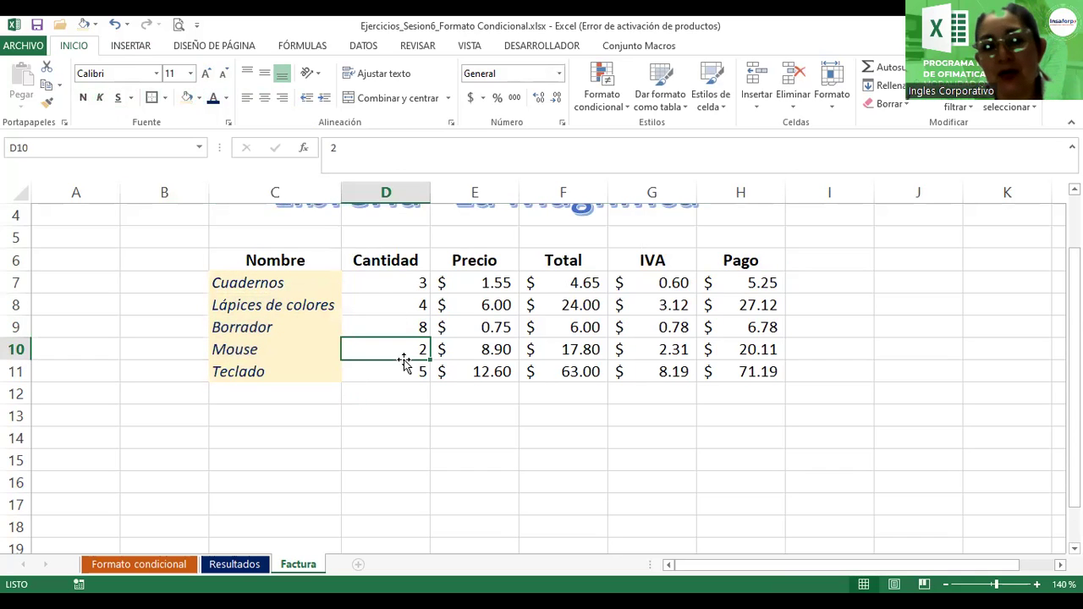
# - Label C13 as Total and C14 as Promedio
pyautogui.click(251, 415)
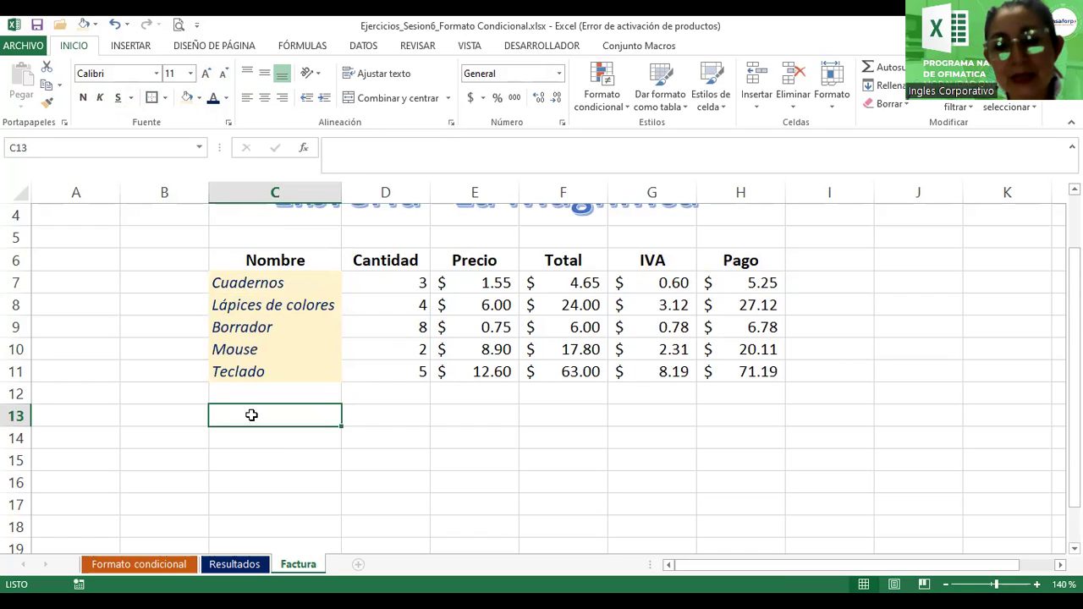
pyautogui.write('Total')
pyautogui.press('Return')
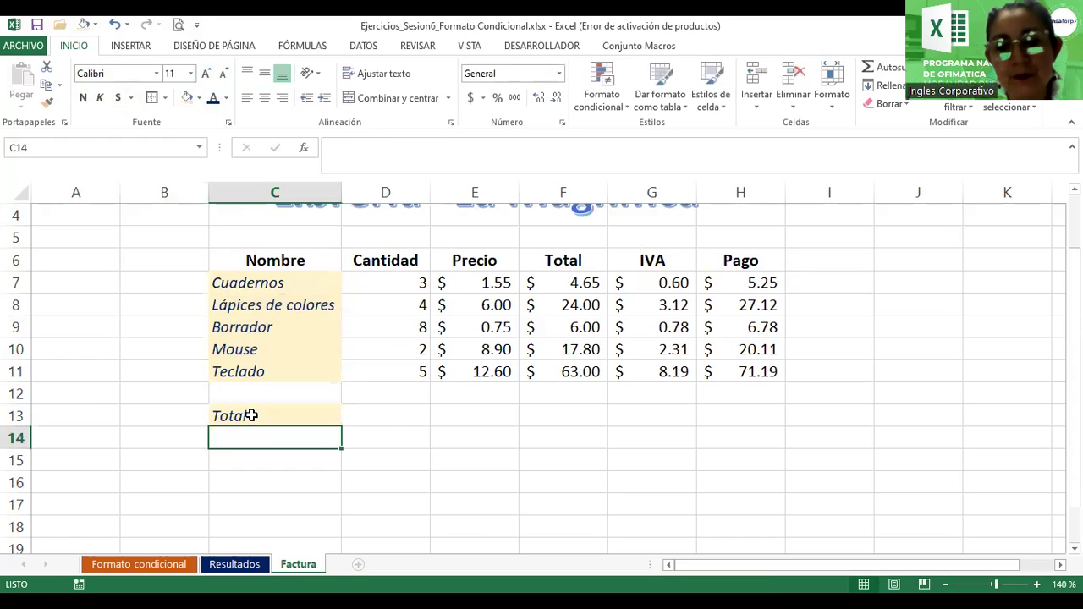
pyautogui.write('Promedio')
pyautogui.press('Return')
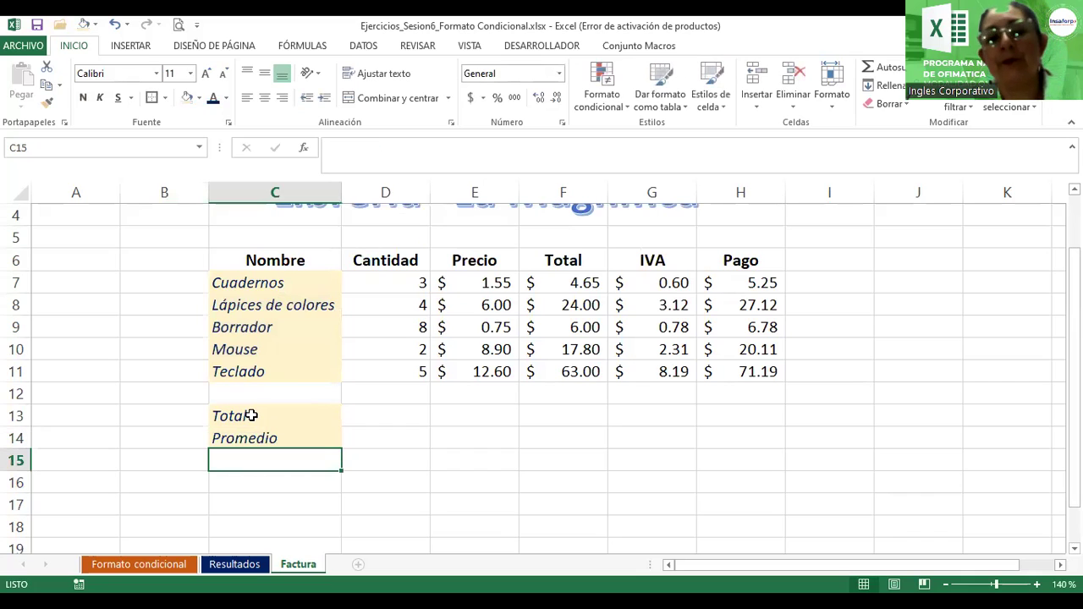
# - Put an outside border around C13:H14
pyautogui.moveTo(251, 416)
pyautogui.mouseDown()
pyautogui.moveTo(446, 443)
pyautogui.moveTo(700, 436)
pyautogui.mouseUp()
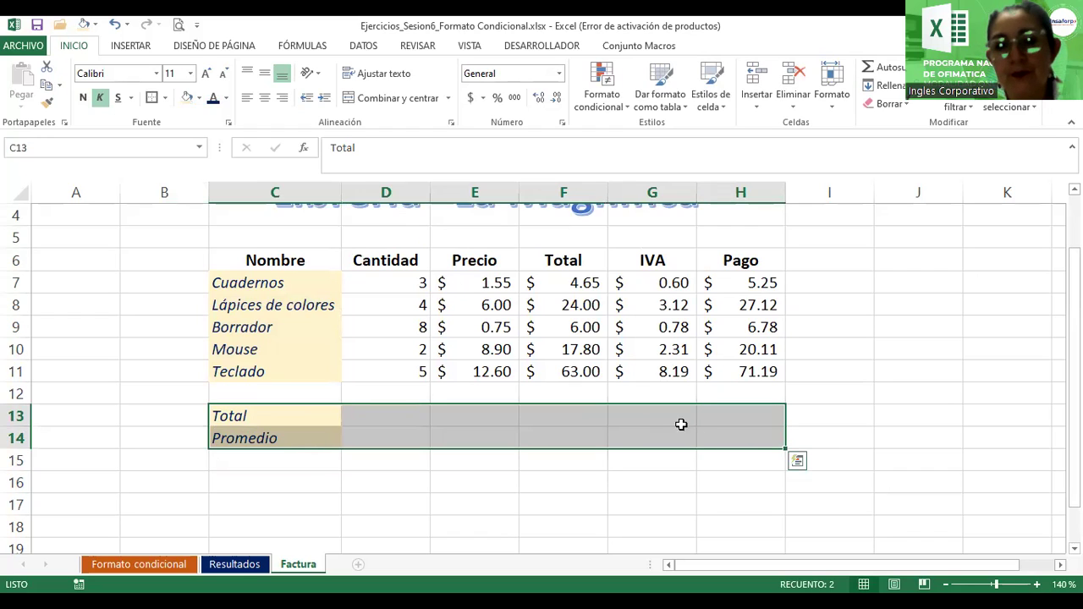
pyautogui.click(153, 99)
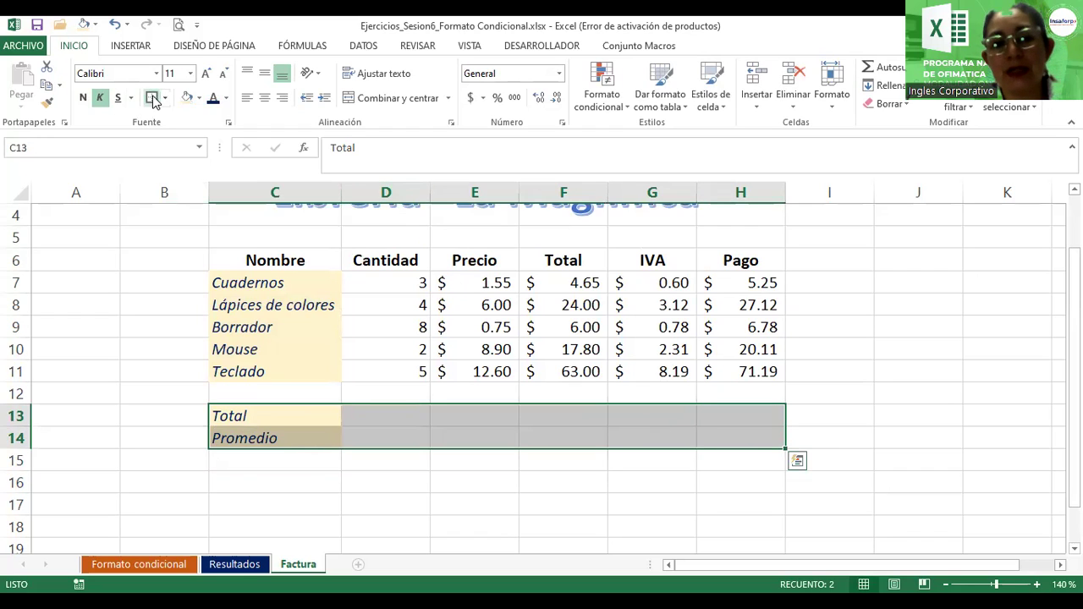
pyautogui.click(865, 434)
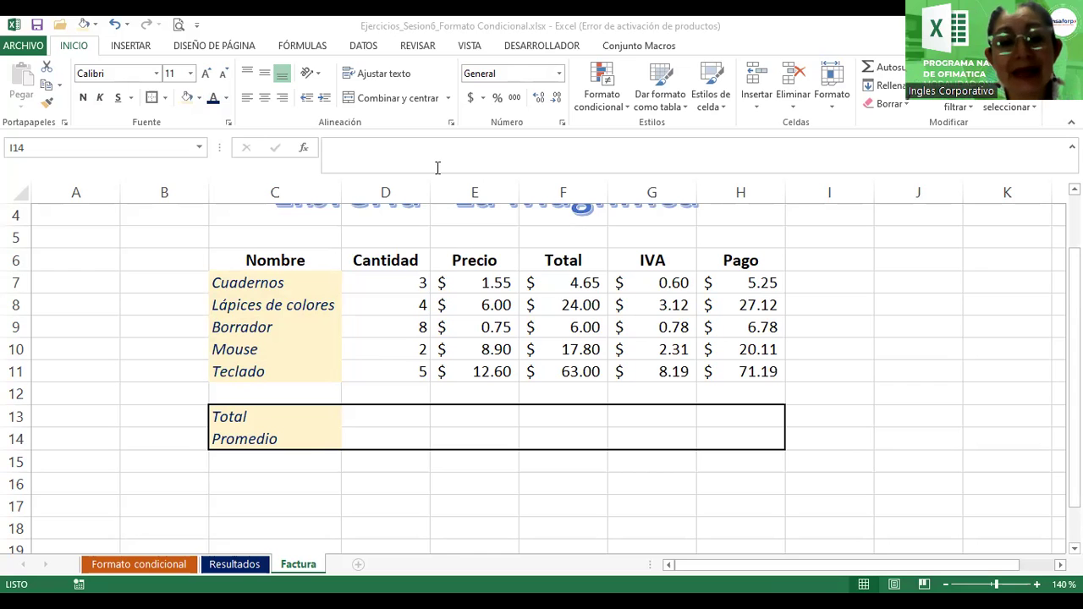
pyautogui.click(149, 565)
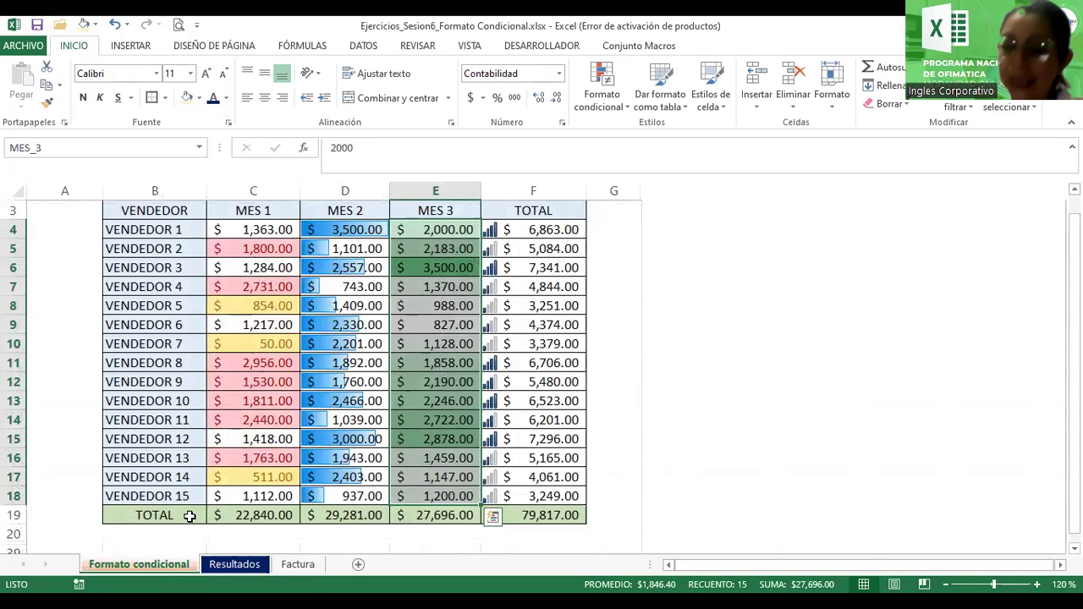
pyautogui.click(217, 515)
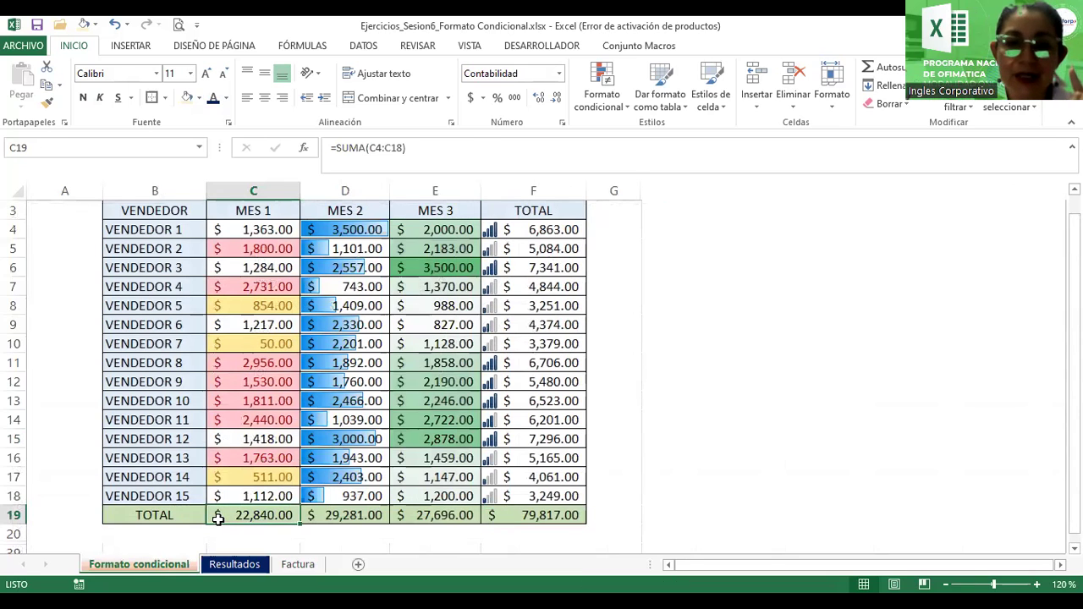
pyautogui.doubleClick(242, 516)
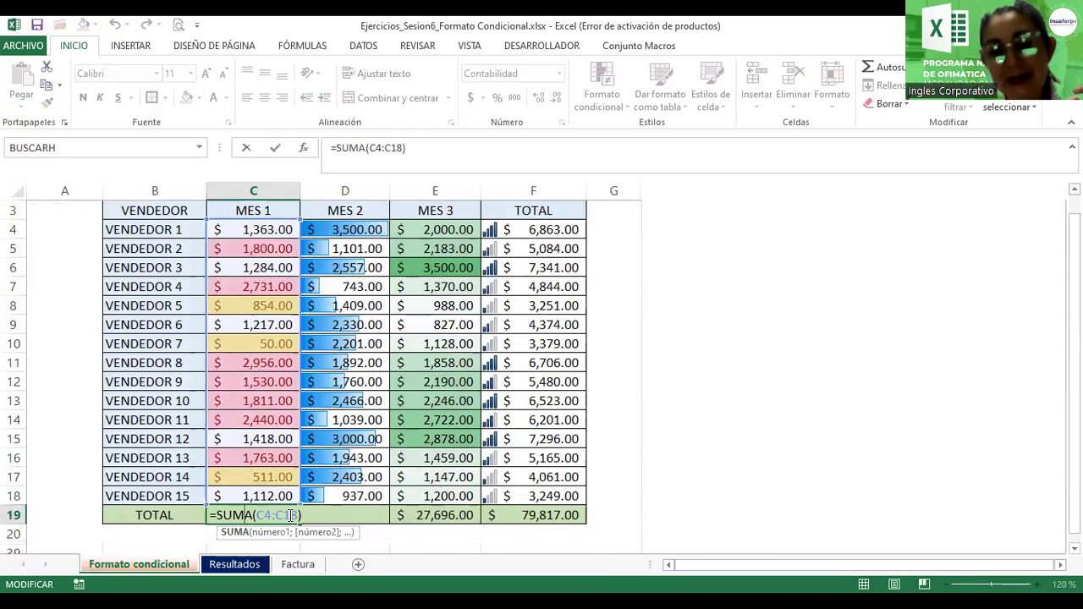
pyautogui.click(219, 514)
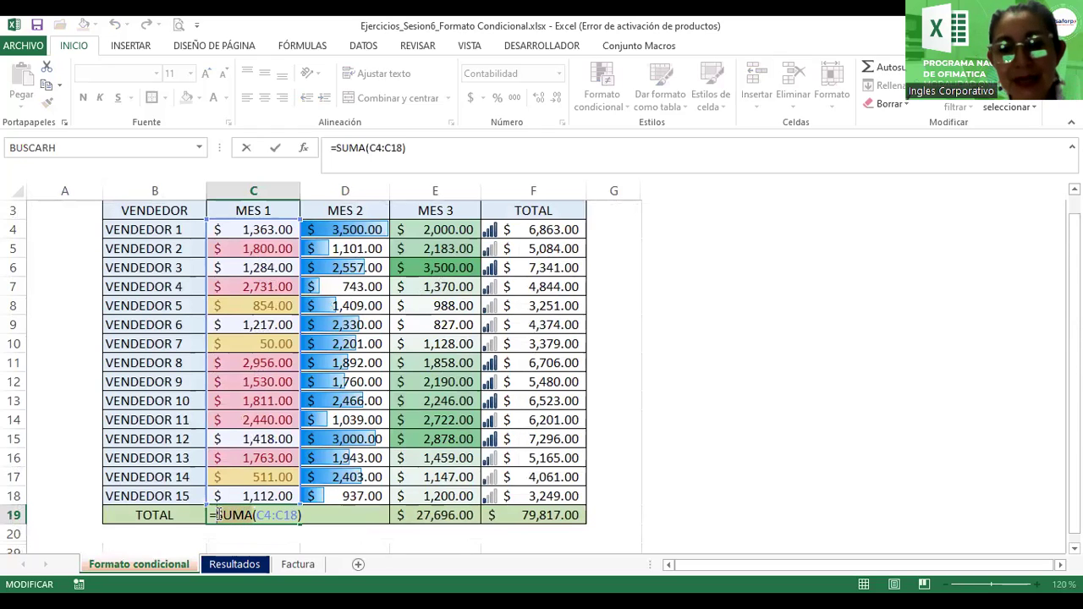
pyautogui.moveTo(300, 515); pyautogui.dragTo(275, 517)
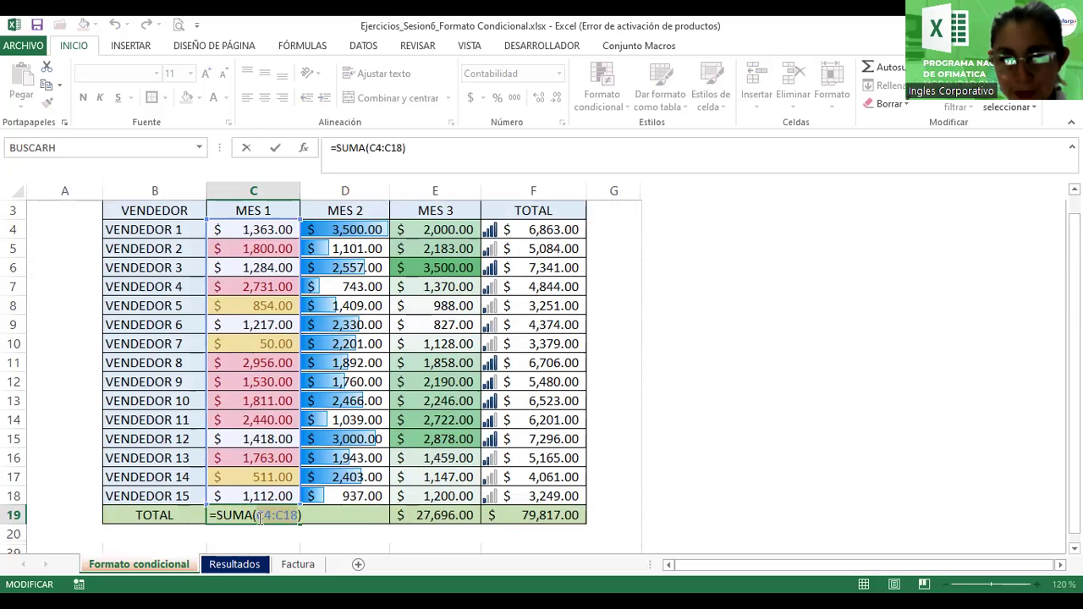
pyautogui.click(260, 517)
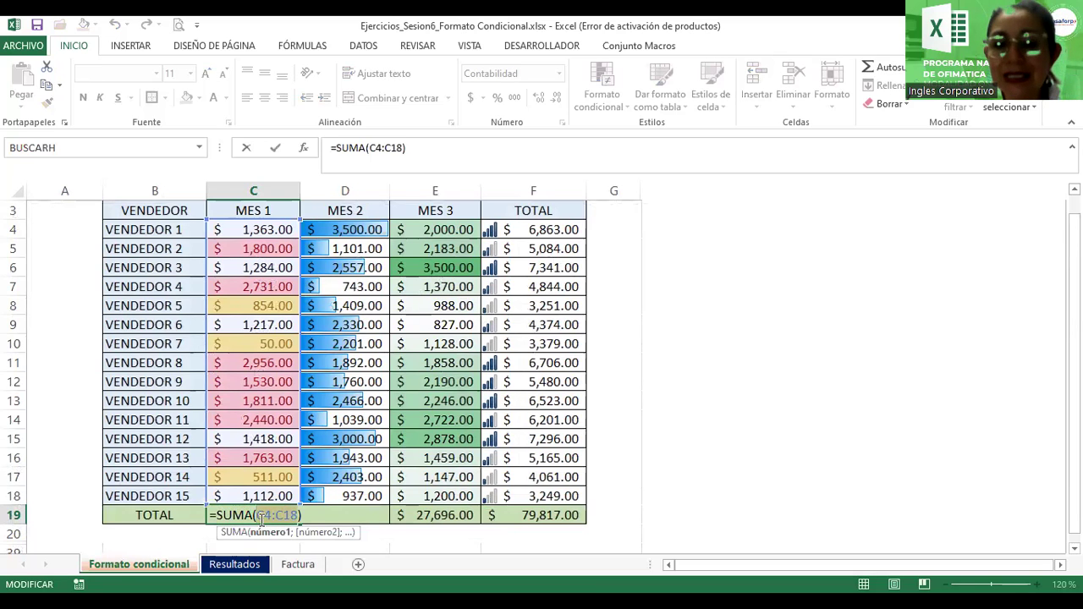
pyautogui.press('Return')
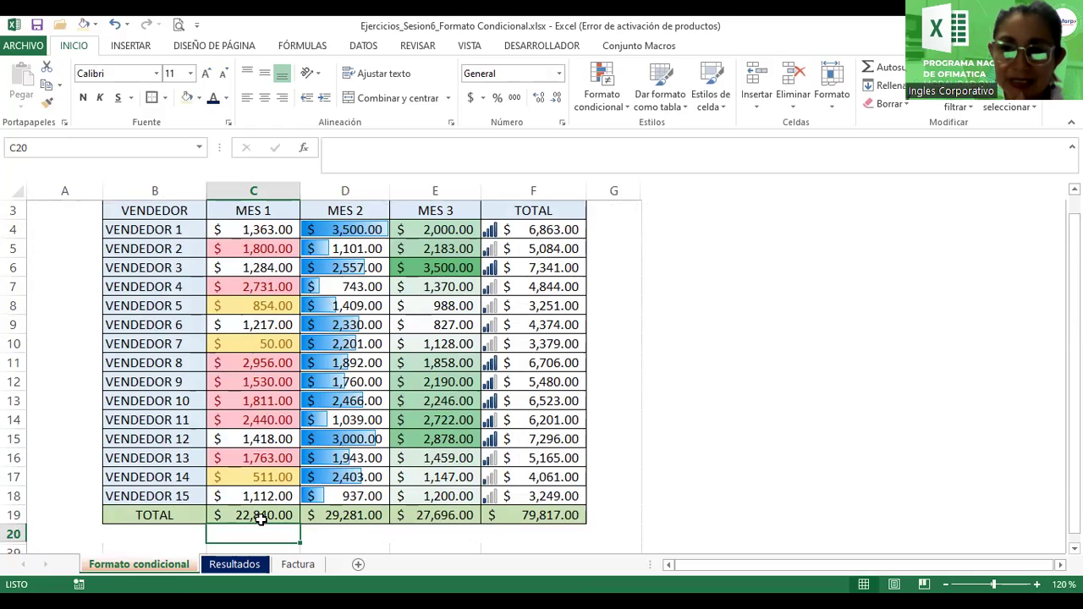
pyautogui.click(296, 564)
pyautogui.click(389, 415)
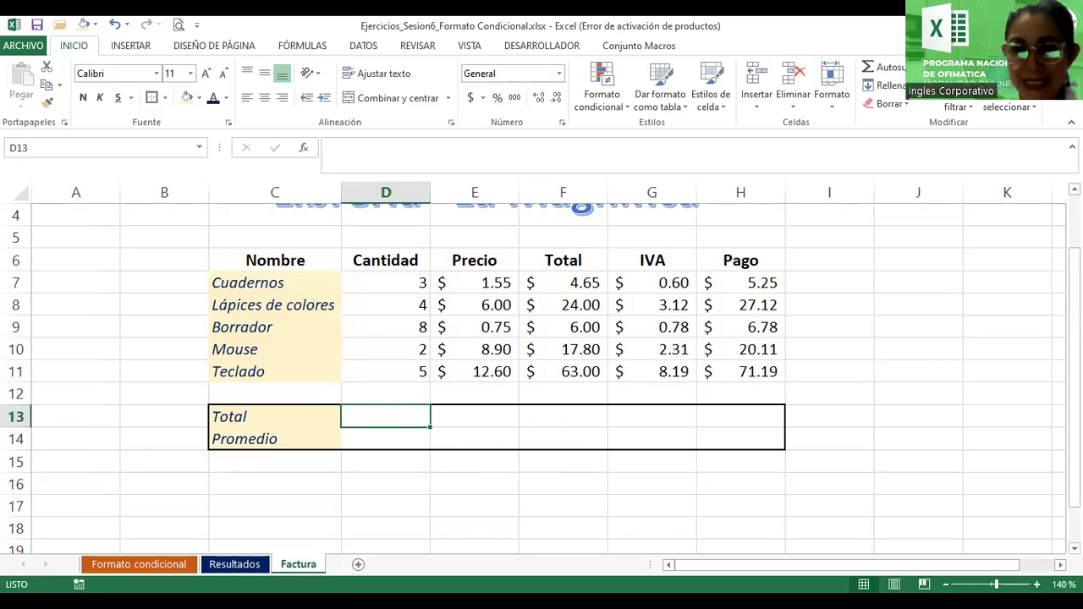
pyautogui.click(219, 564)
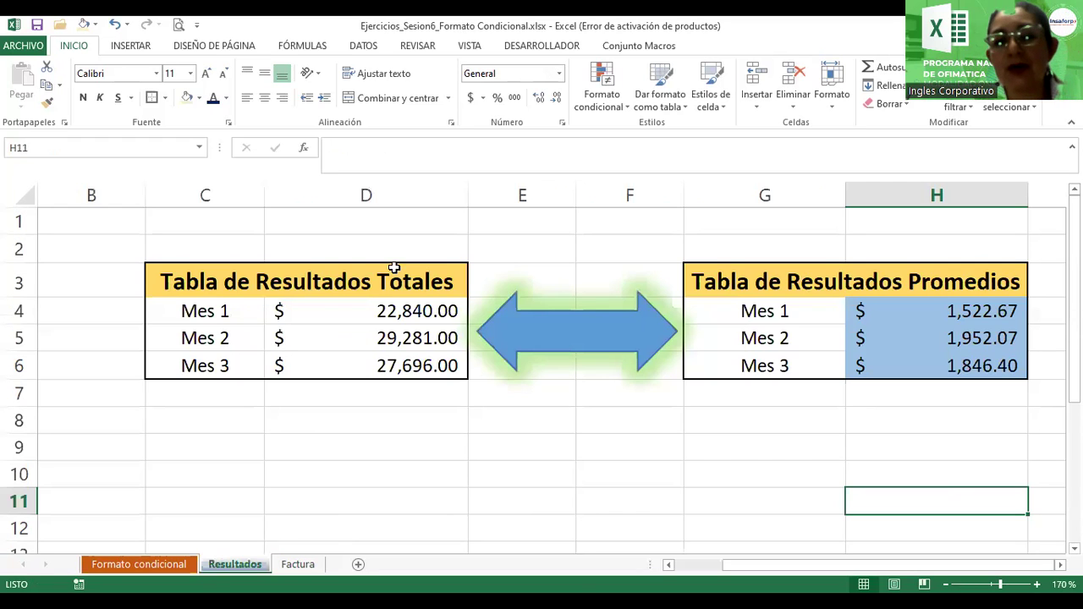
pyautogui.doubleClick(381, 313)
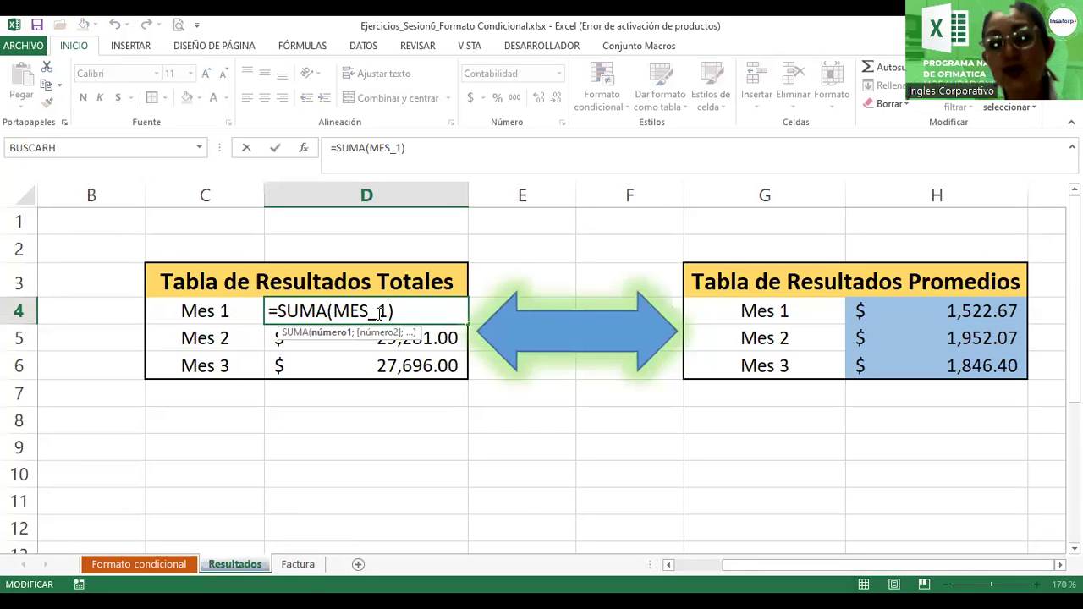
pyautogui.press('Return')
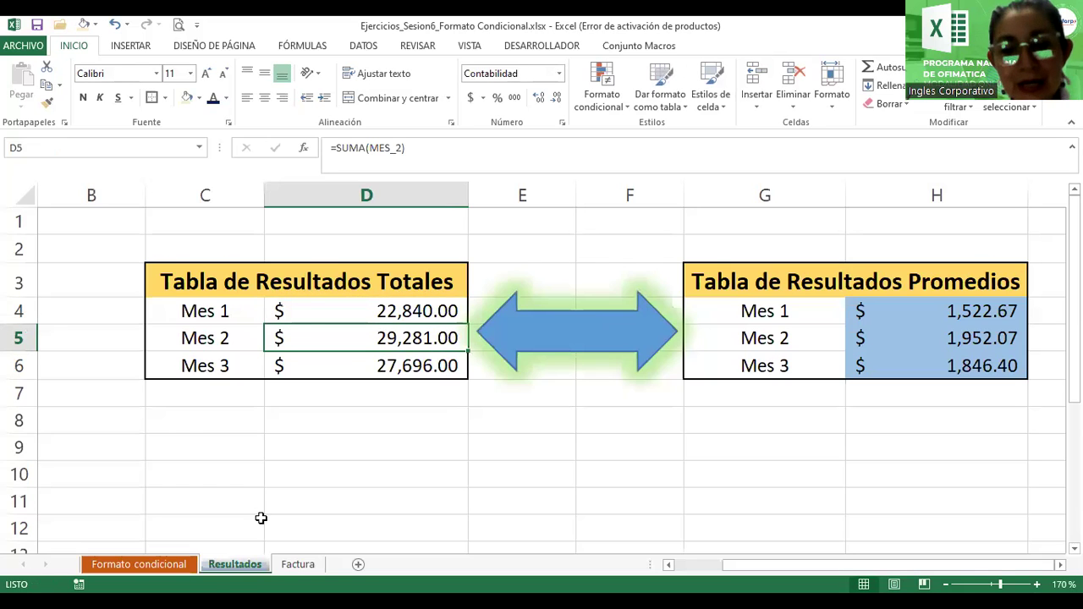
pyautogui.click(297, 565)
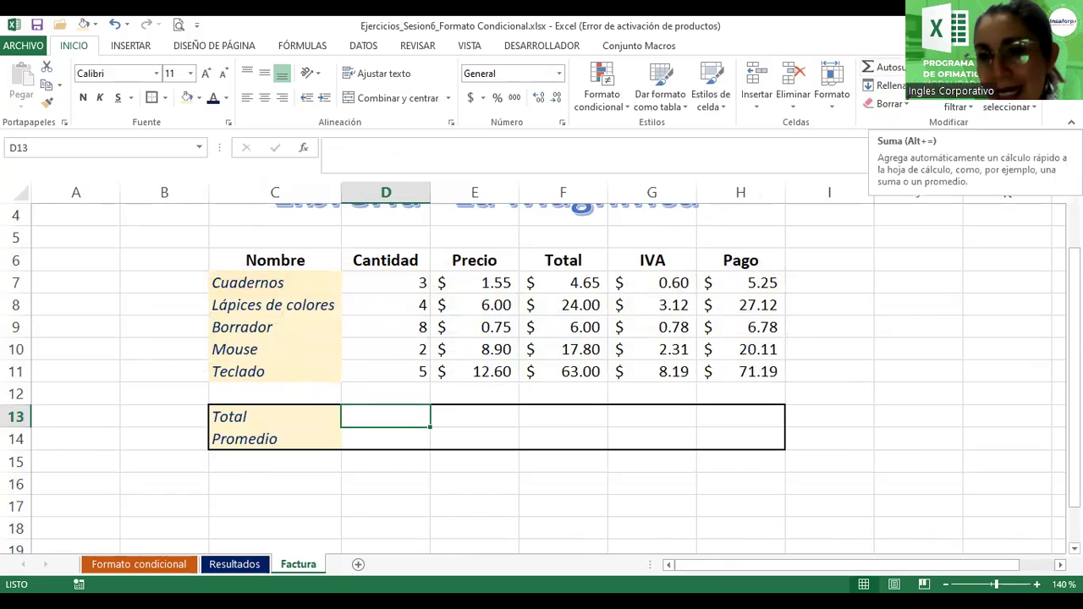
# - Start an AutoSum Suma formula in D13 to total the Cantidad quantities
pyautogui.click(935, 67)
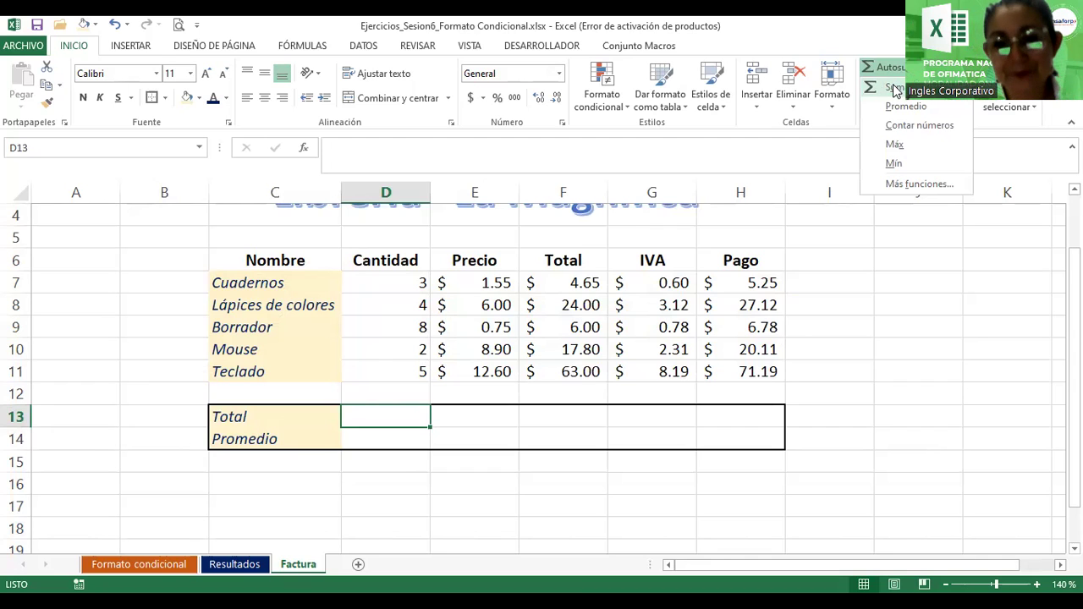
pyautogui.click(895, 90)
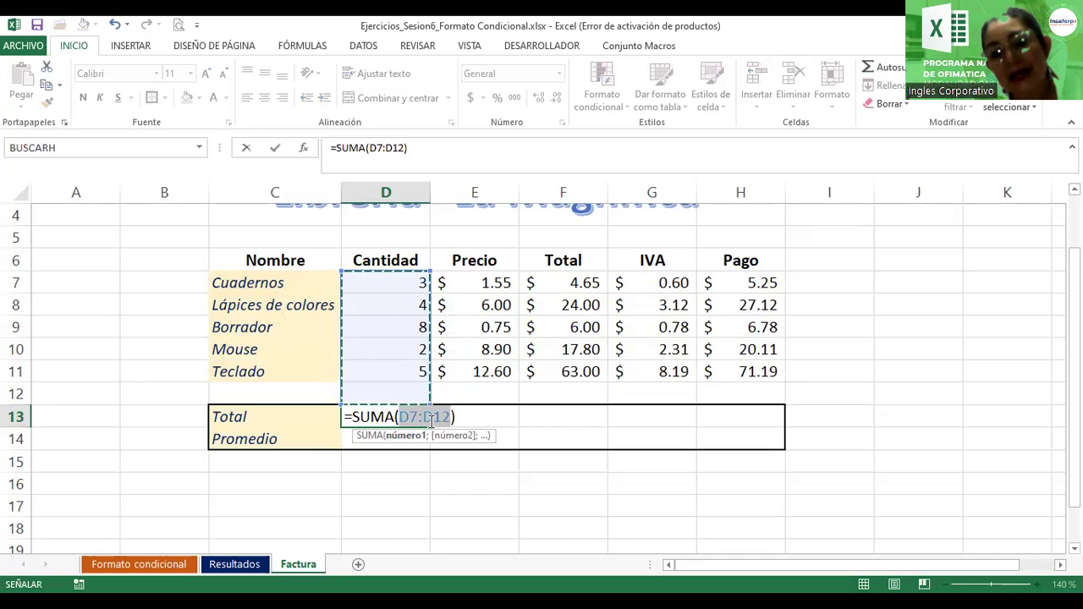
# - Total the quantities D7:D11 in D13 and the prices E7:E11 in E13
pyautogui.click(400, 288)
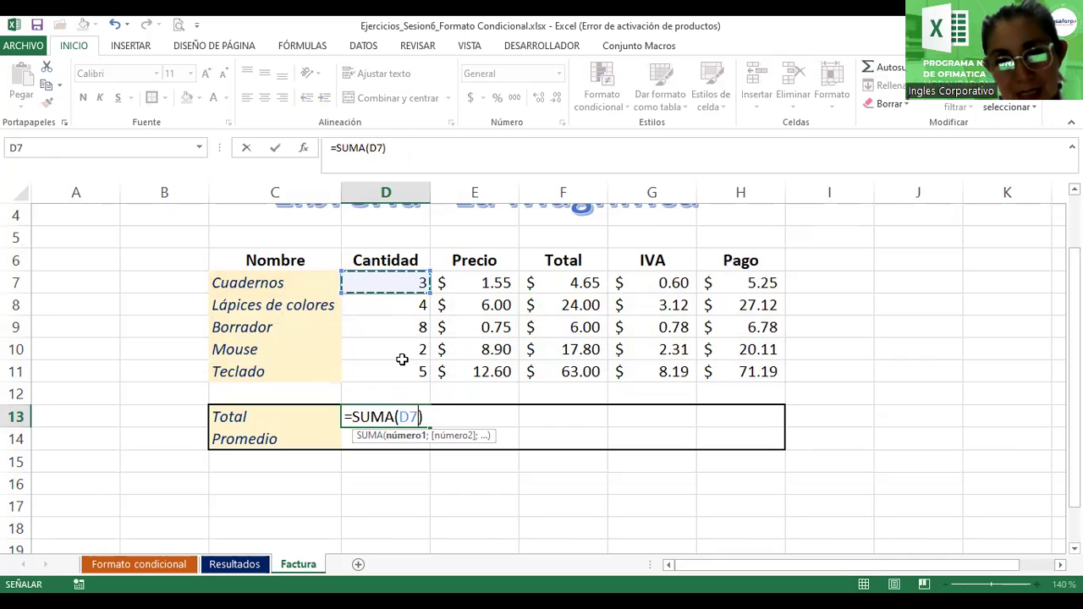
pyautogui.moveTo(402, 359); pyautogui.dragTo(402, 361)
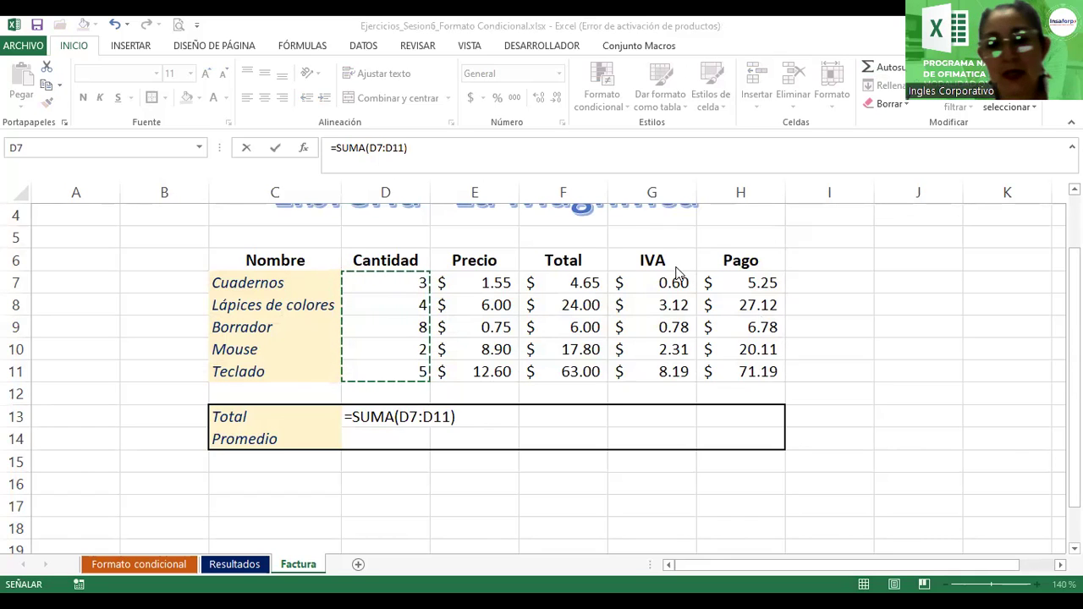
pyautogui.click(473, 414)
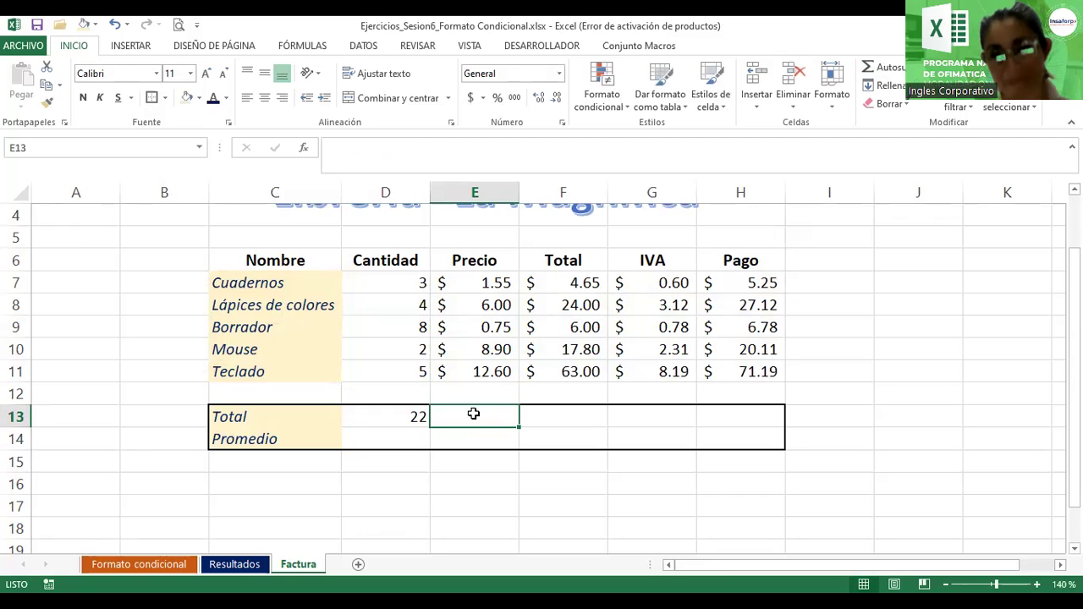
pyautogui.click(900, 73)
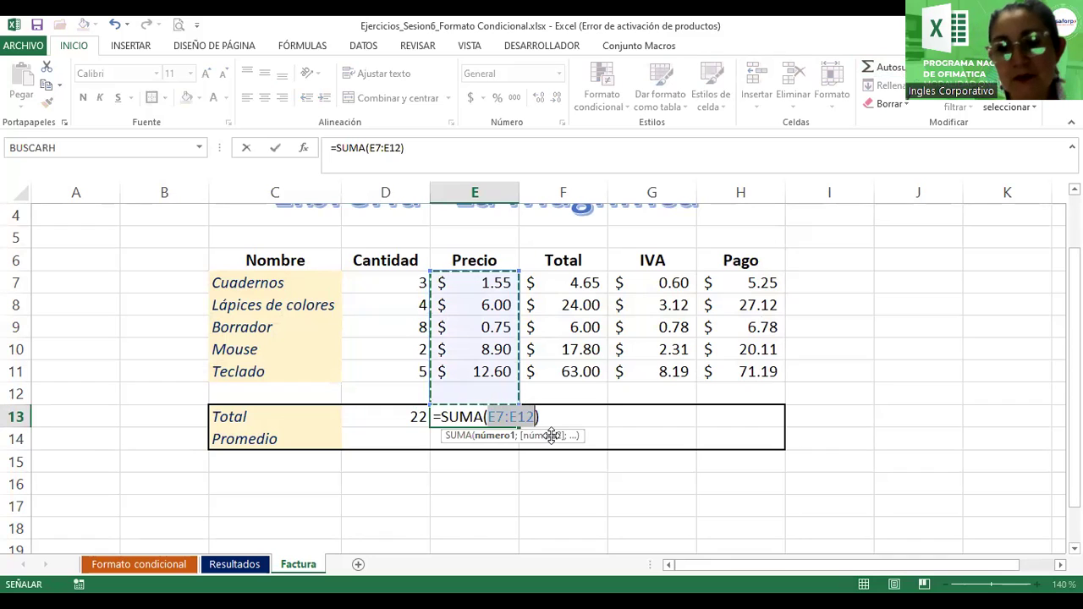
pyautogui.press('Right')
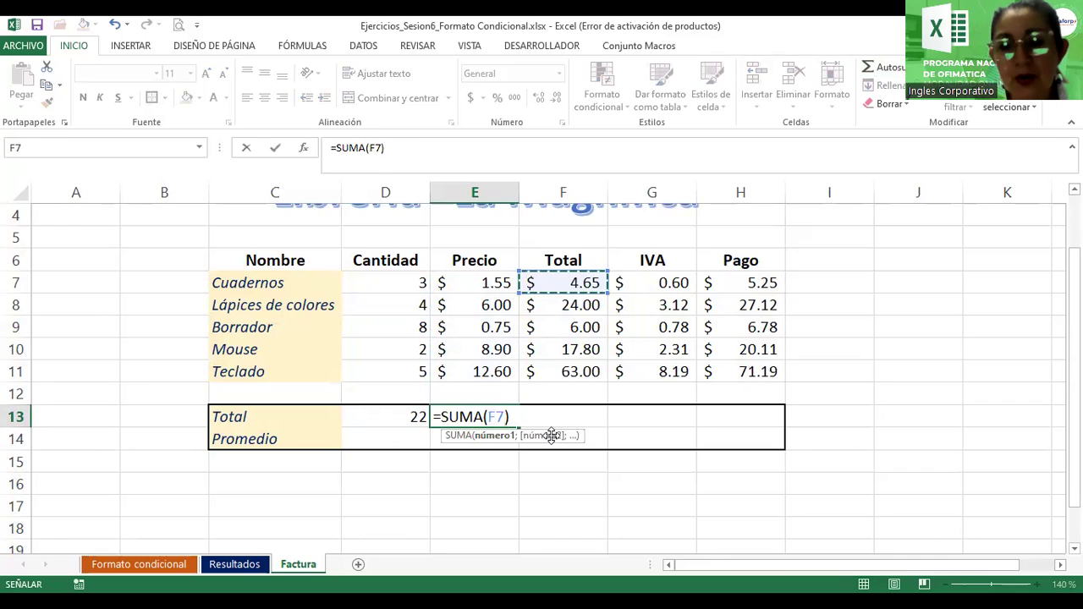
pyautogui.click(476, 287)
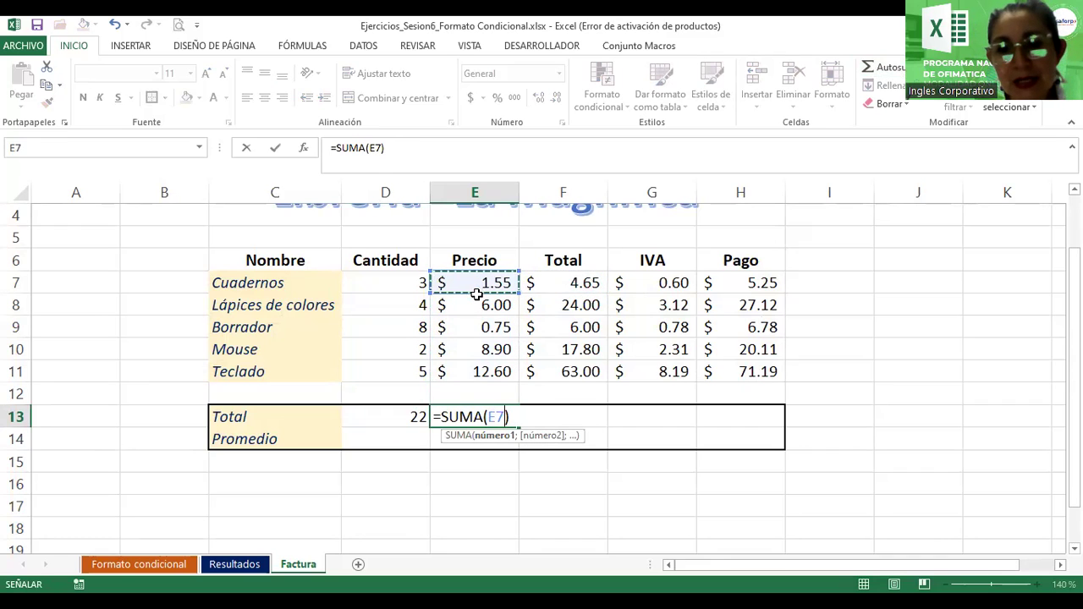
pyautogui.keyDown('shift'); pyautogui.click(480, 370); pyautogui.keyUp('shift')
pyautogui.press('Return')
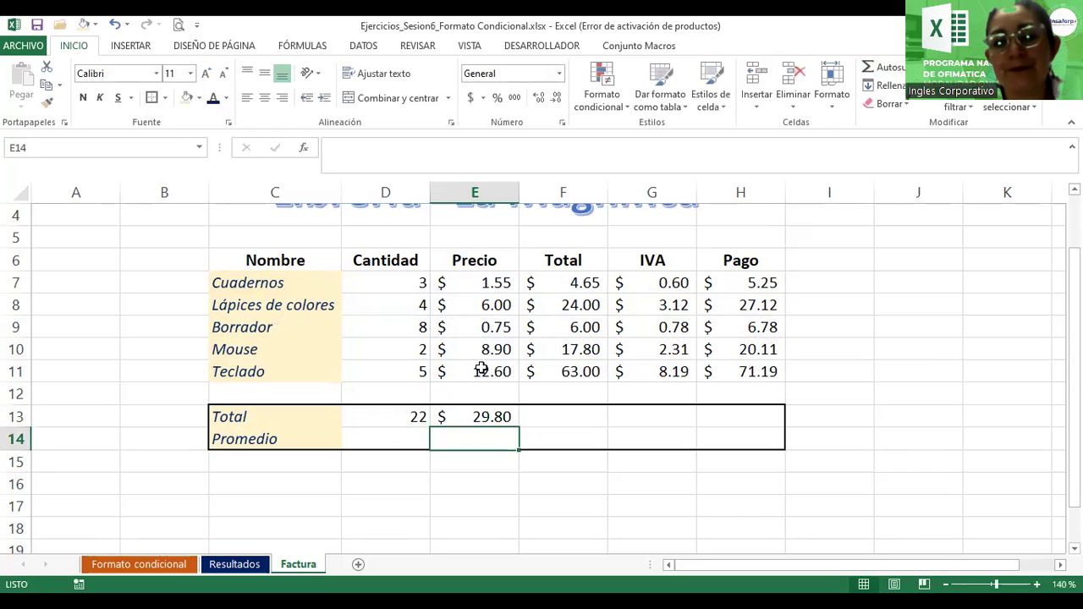
# - Sum the Total column F7:F11 in F13, giving 115.45
pyautogui.click(572, 410)
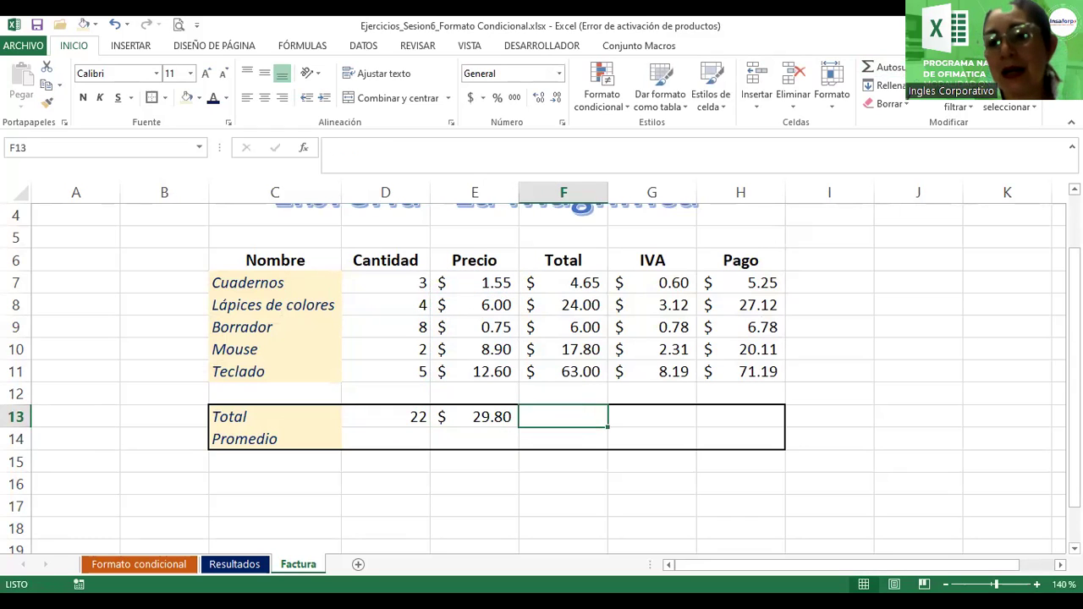
pyautogui.click(880, 67)
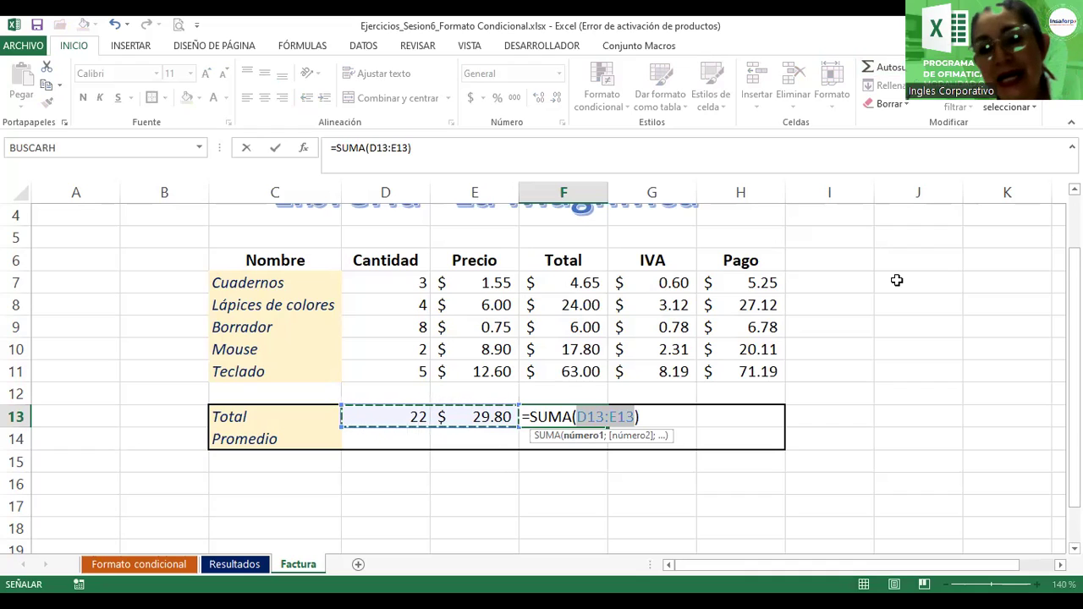
pyautogui.click(591, 416)
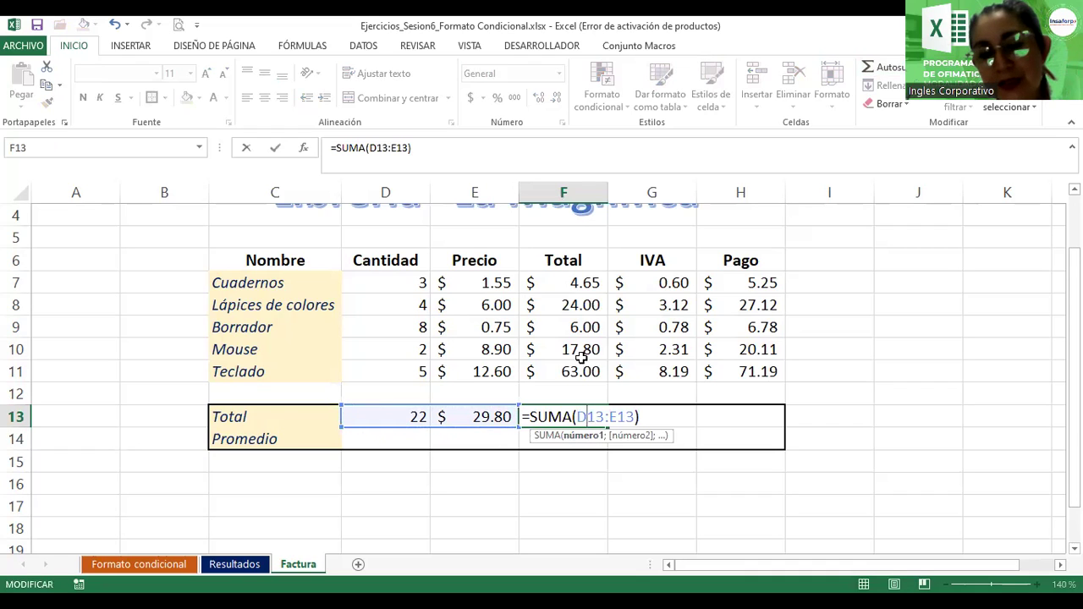
pyautogui.moveTo(575, 417)
pyautogui.mouseDown()
pyautogui.moveTo(598, 417)
pyautogui.moveTo(578, 417)
pyautogui.mouseUp()
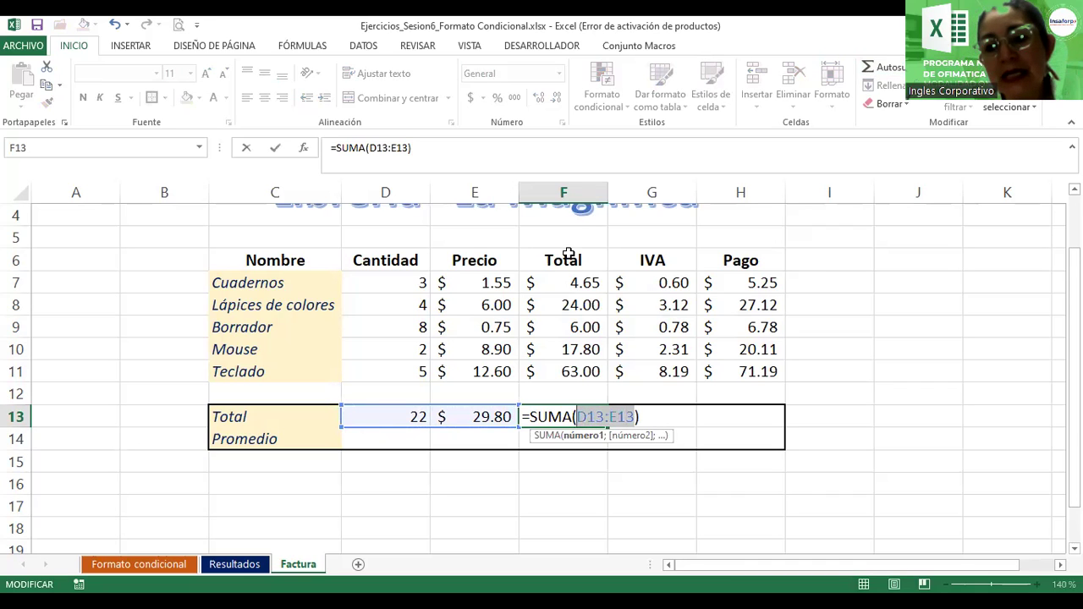
pyautogui.click(563, 285)
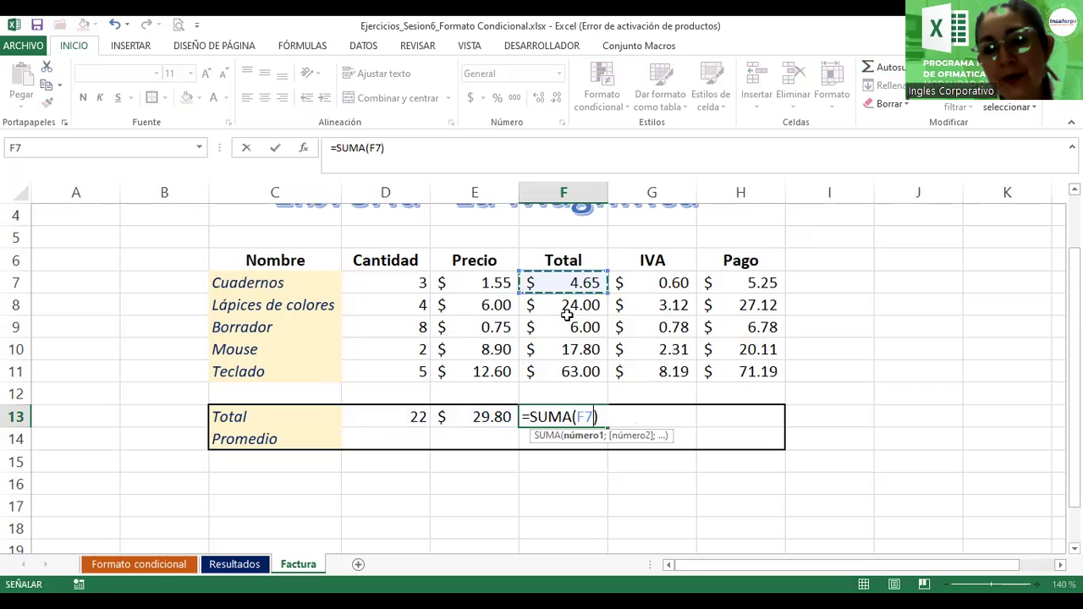
pyautogui.keyDown('shift'); pyautogui.click(570, 362); pyautogui.keyUp('shift')
pyautogui.press('Return')
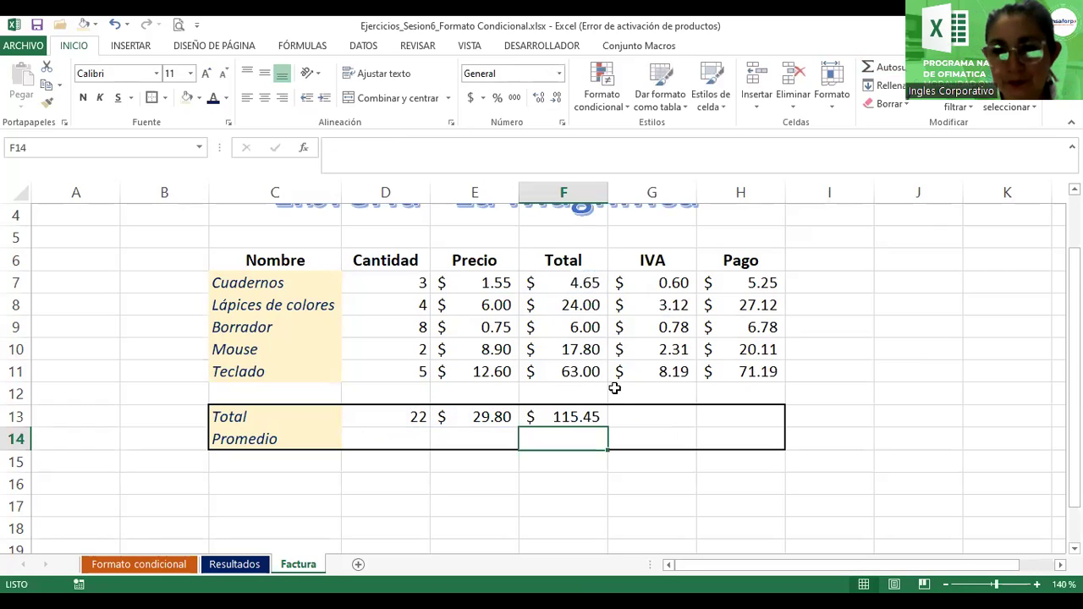
# - Enter =SUMA over G7:G11 in G13 and H7:H11 in H13 for the IVA and Pago totals
pyautogui.click(645, 416)
pyautogui.write('=')
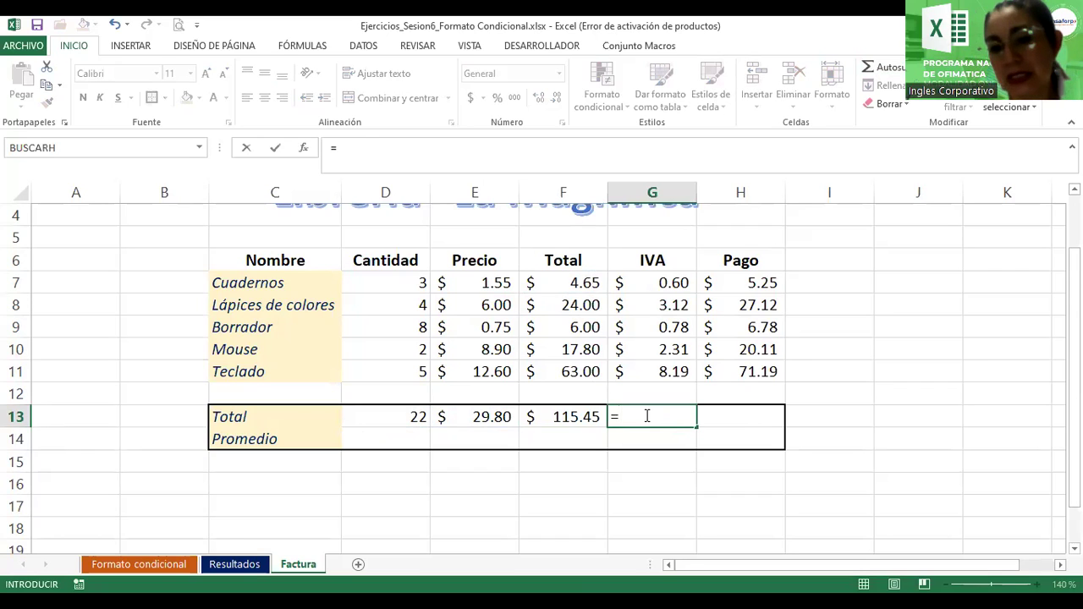
pyautogui.write('suma(')
pyautogui.moveTo(675, 282); pyautogui.dragTo(678, 375)
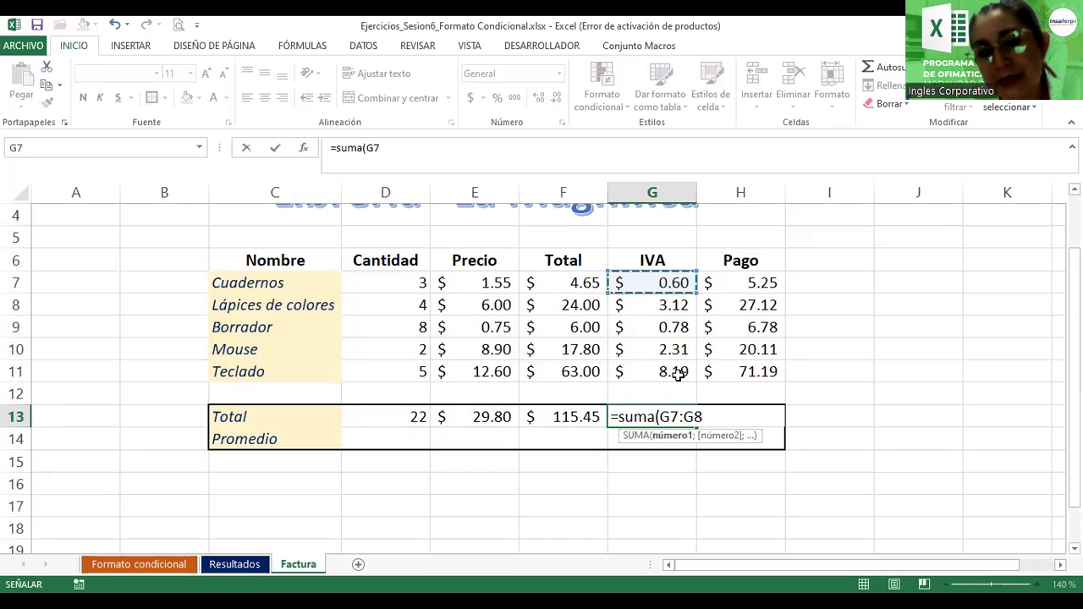
pyautogui.click(750, 415)
pyautogui.write('=')
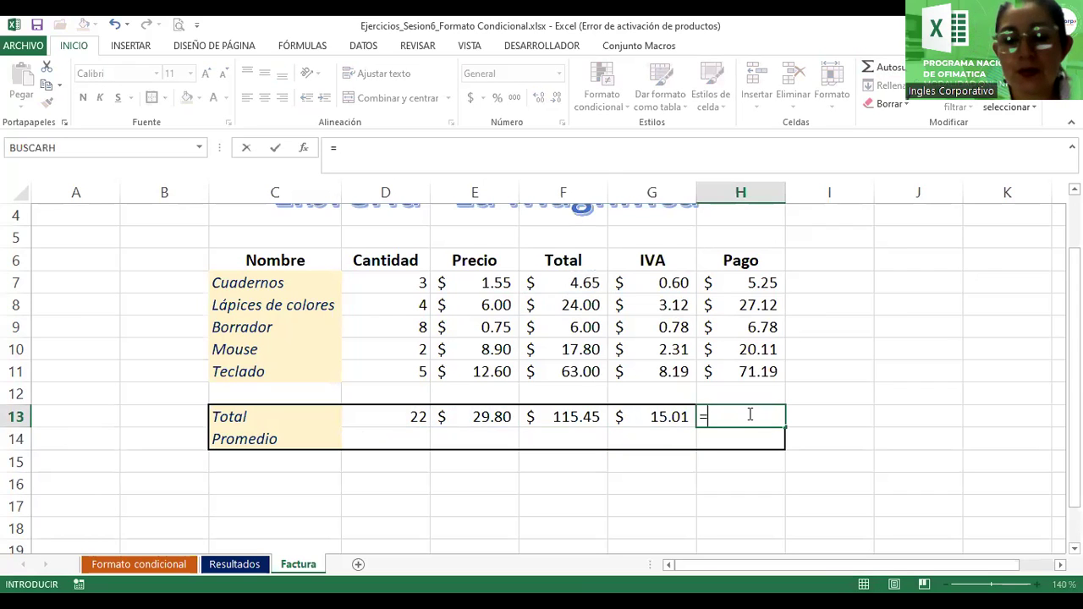
pyautogui.write('suma(')
pyautogui.click(740, 284)
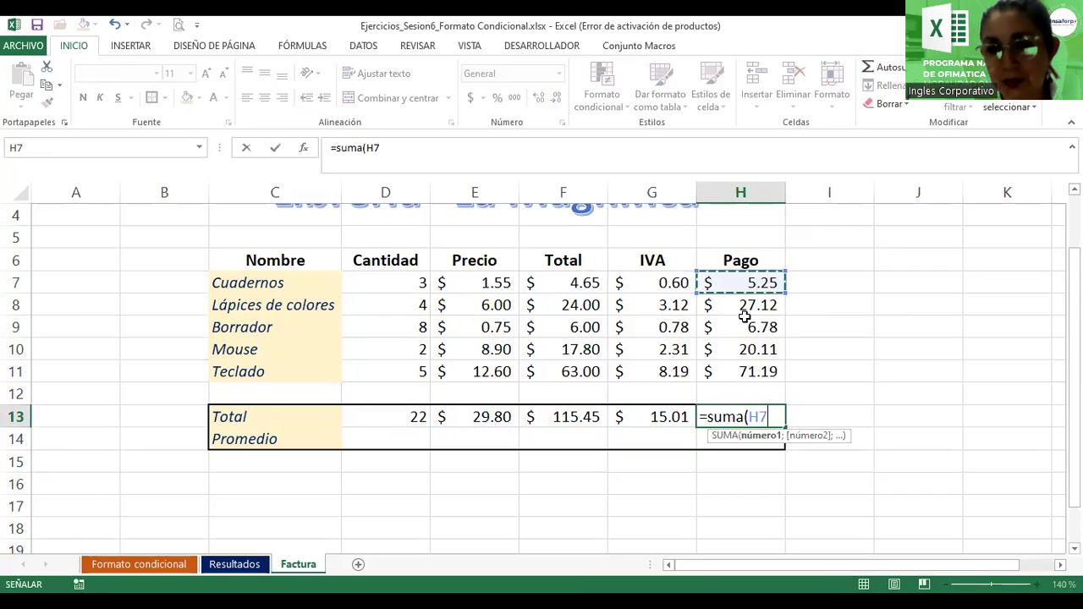
pyautogui.keyDown('shift'); pyautogui.click(743, 364); pyautogui.keyUp('shift')
pyautogui.press('Return')
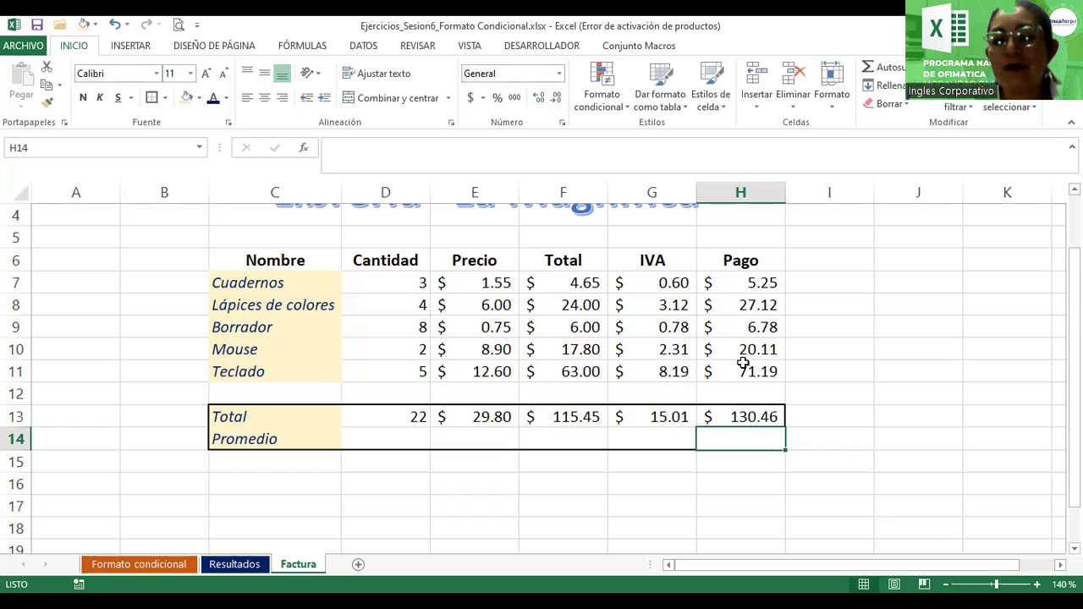
# - Average Cantidad D7:D11 in D14 (4.4) and Precio E7:E11 in E14 (5.96)
pyautogui.click(397, 443)
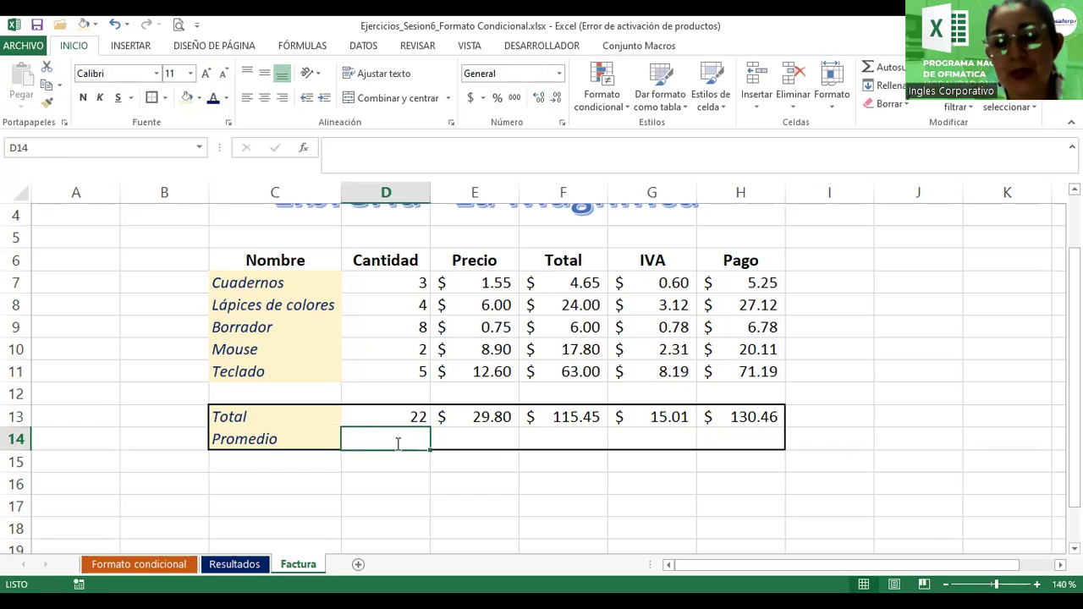
pyautogui.write('=promedio')
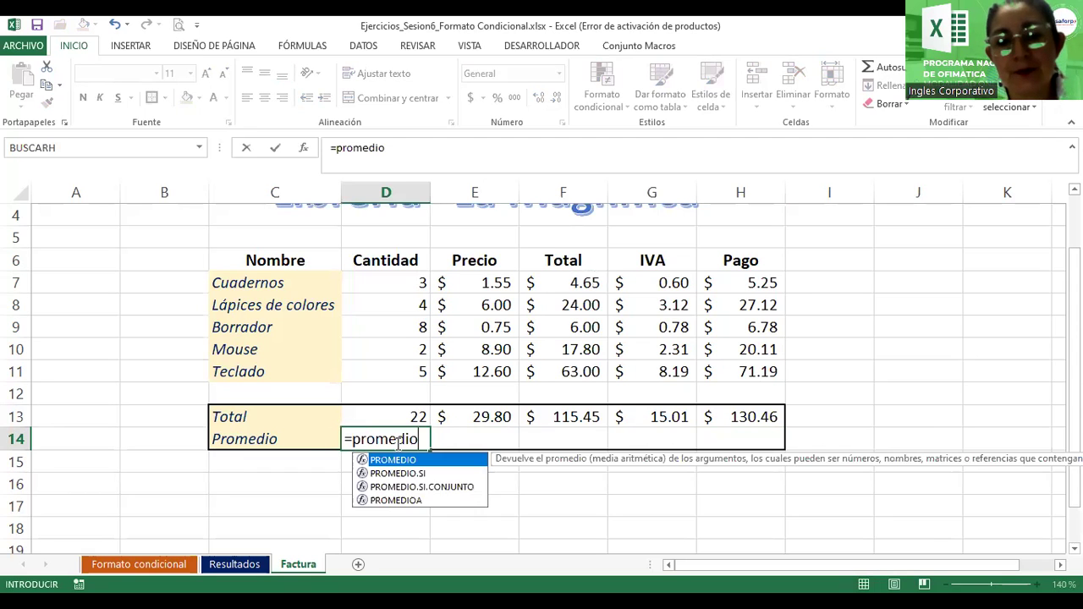
pyautogui.write('(')
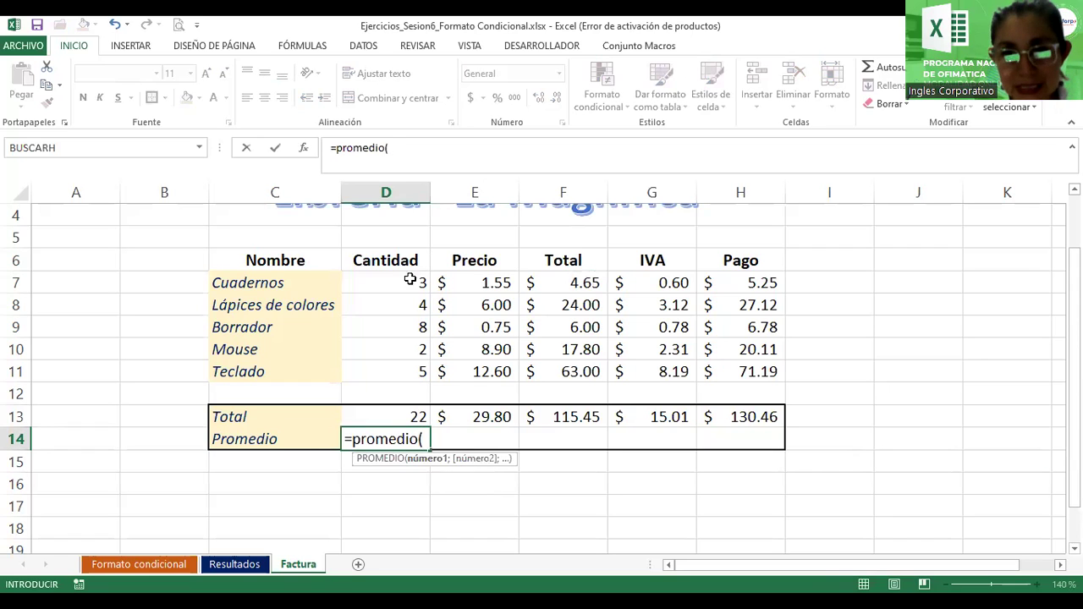
pyautogui.moveTo(405, 285); pyautogui.dragTo(402, 368)
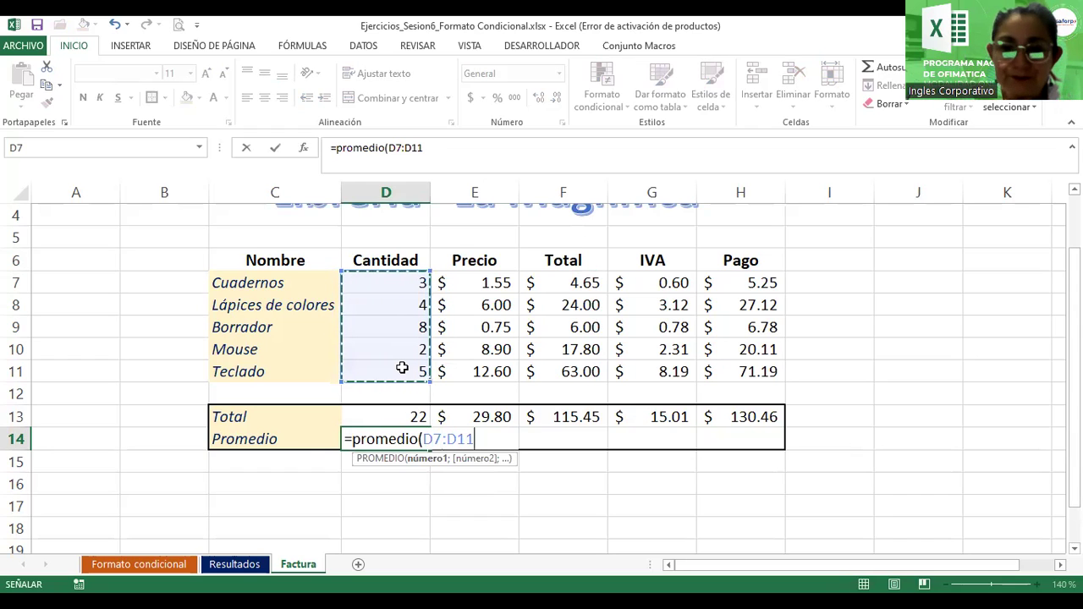
pyautogui.press('Return')
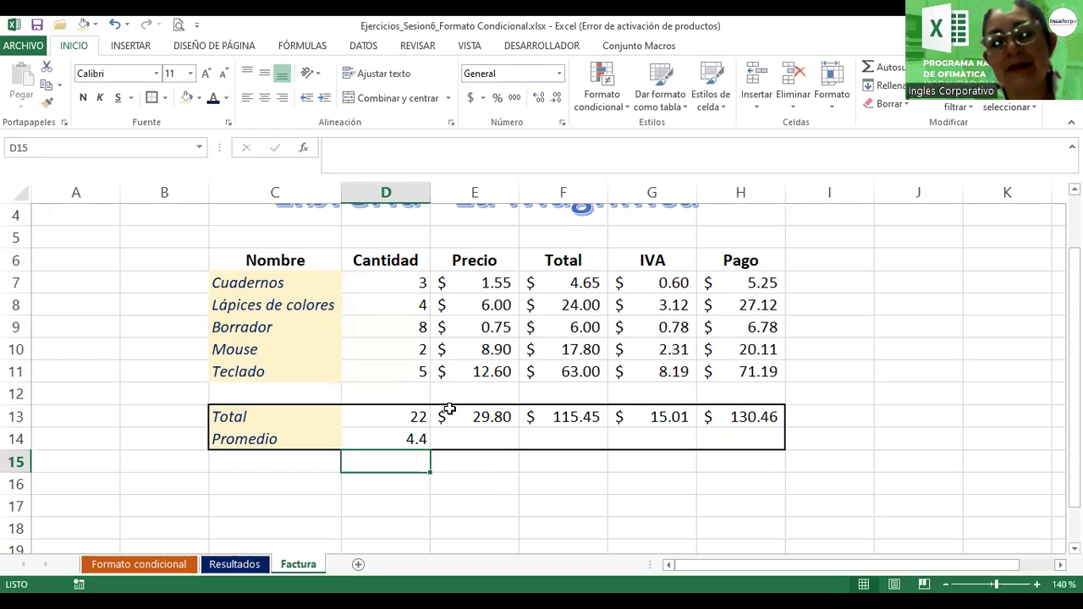
pyautogui.click(484, 439)
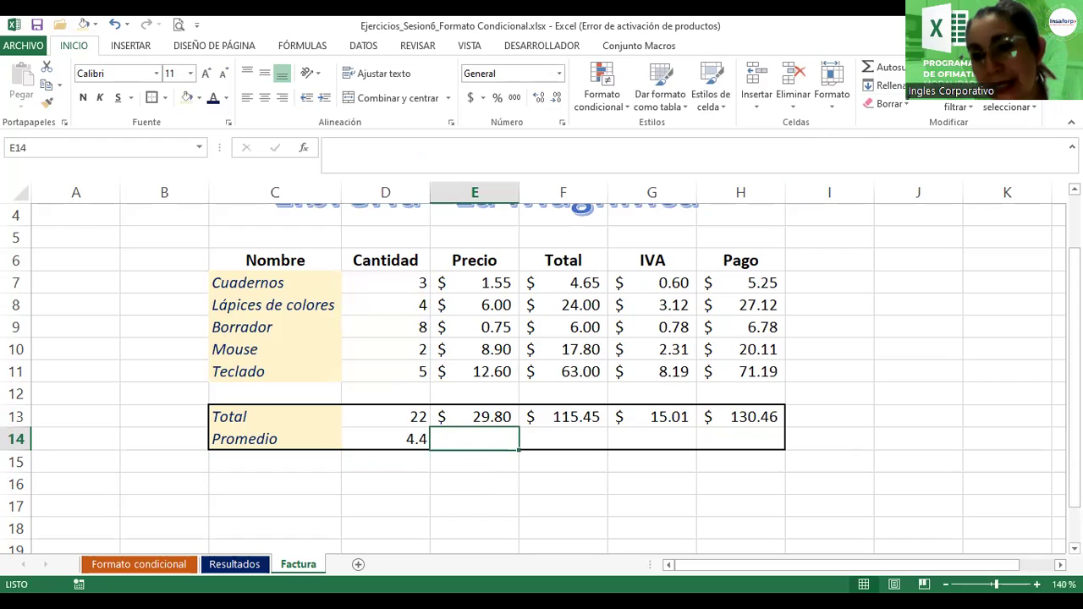
pyautogui.click(929, 67)
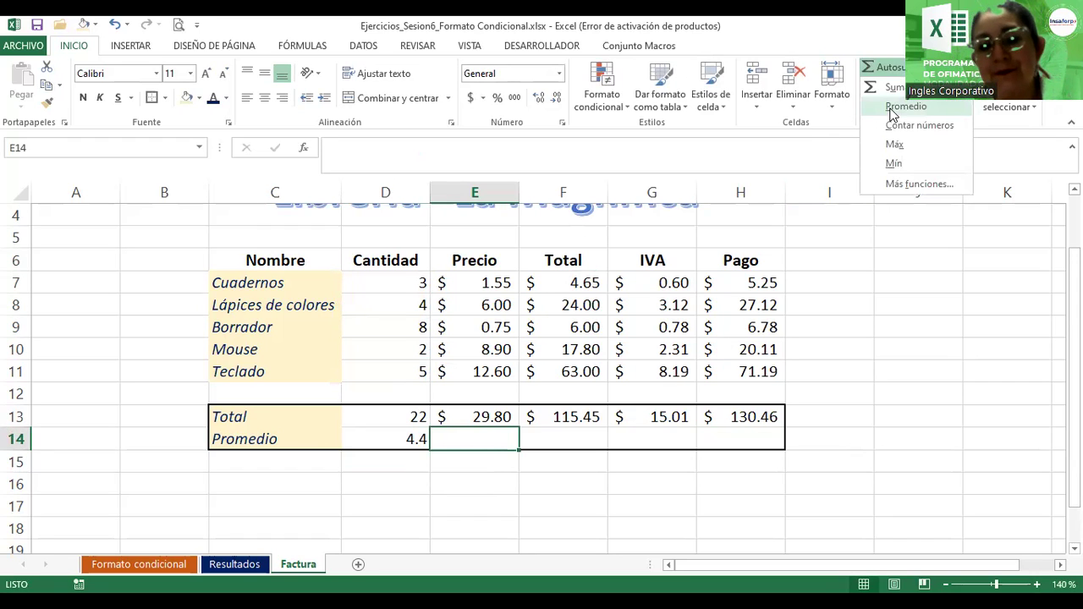
pyautogui.click(893, 110)
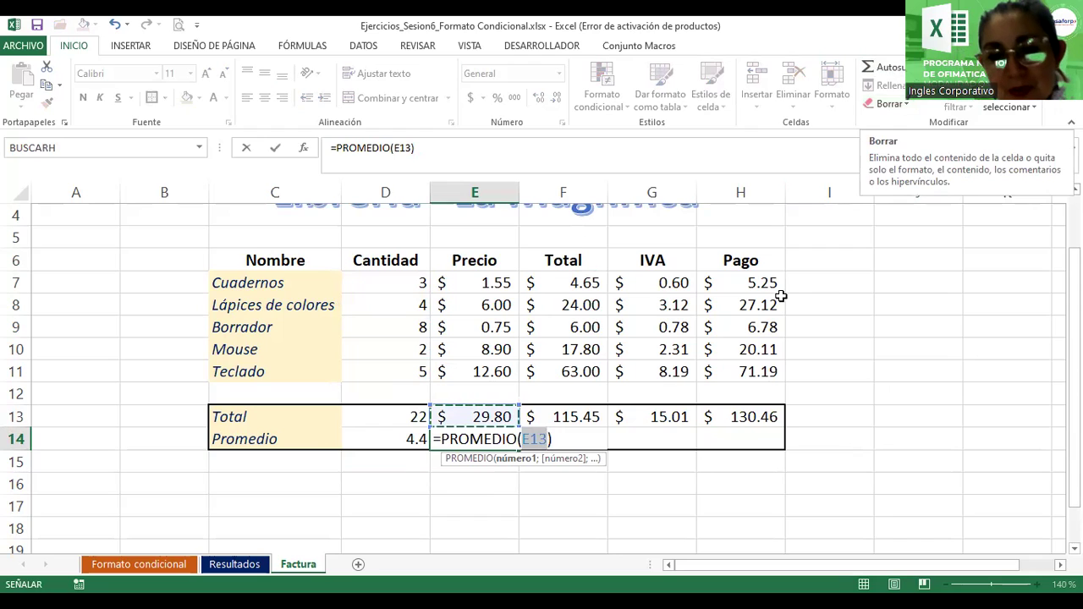
pyautogui.click(543, 440)
pyautogui.press('BackSpace')
pyautogui.press('BackSpace')
pyautogui.press('BackSpace')
pyautogui.click(480, 283)
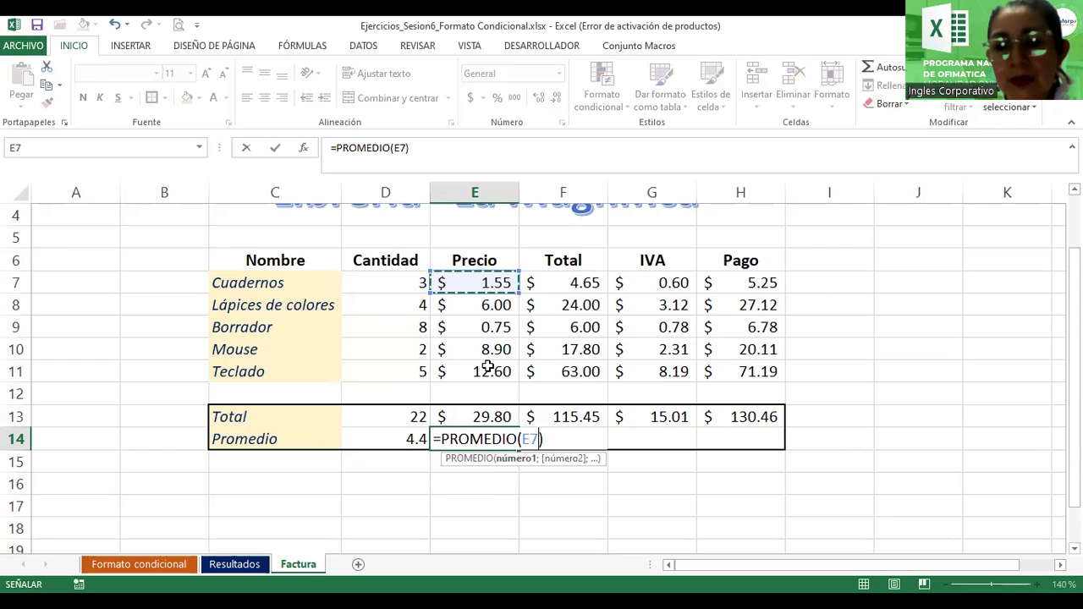
pyautogui.moveTo(489, 365); pyautogui.dragTo(489, 371)
pyautogui.press('Return')
# - Enter =PROMEDIO over F7:F11 in F14 (23.09) and G7:G11 in G14 (3.00)
pyautogui.click(546, 440)
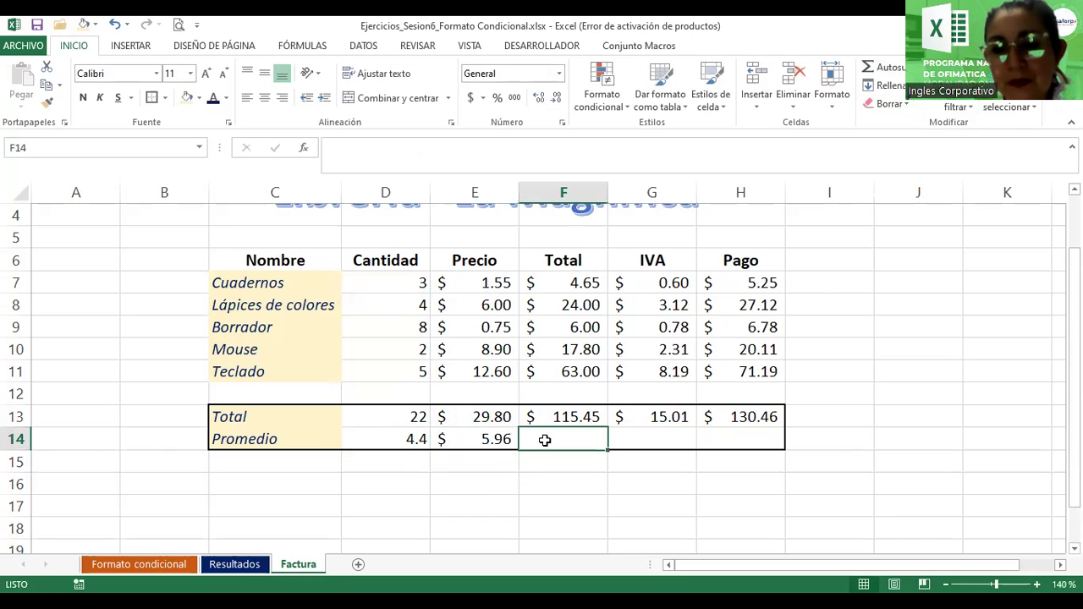
pyautogui.write('=p')
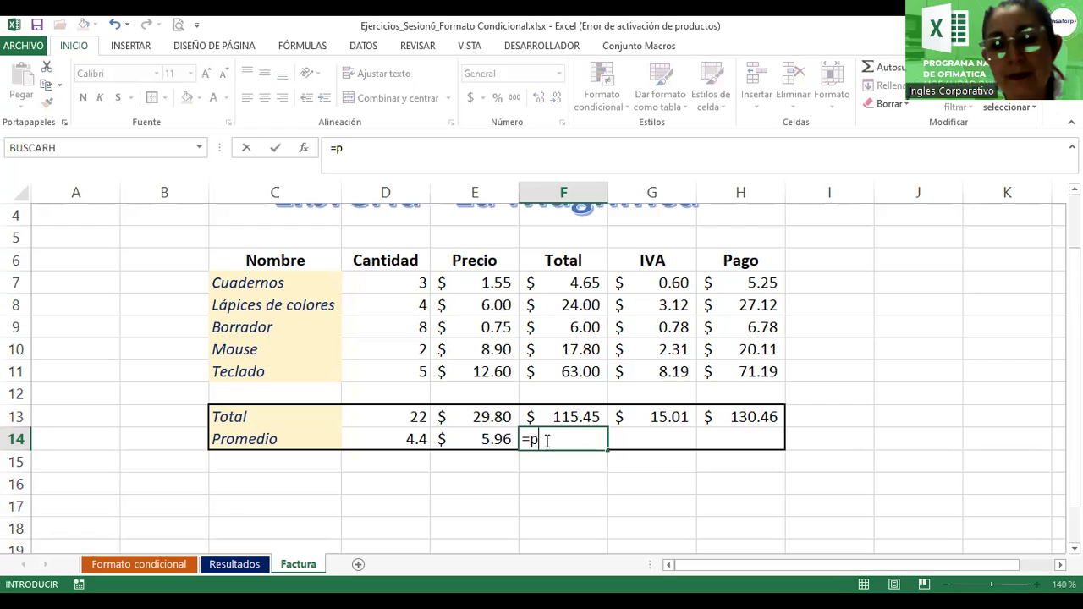
pyautogui.write('romedio')
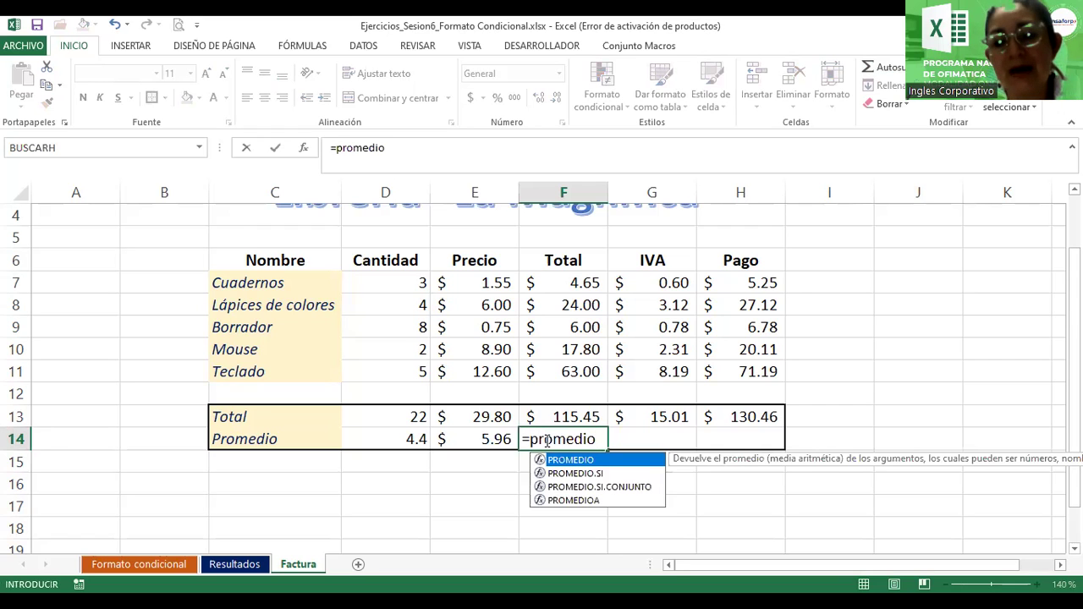
pyautogui.write('(')
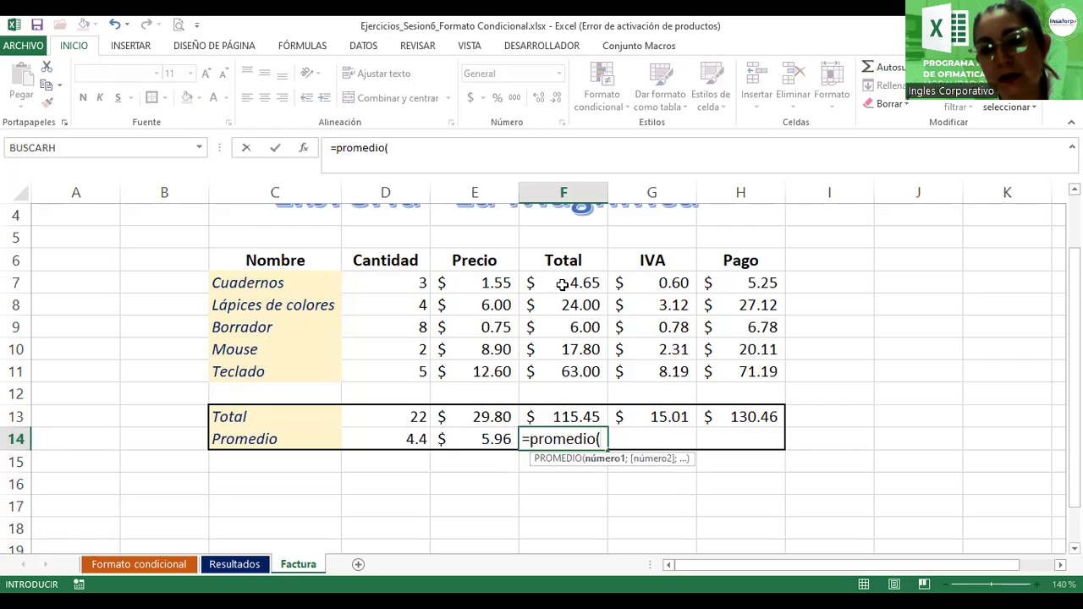
pyautogui.click(562, 286)
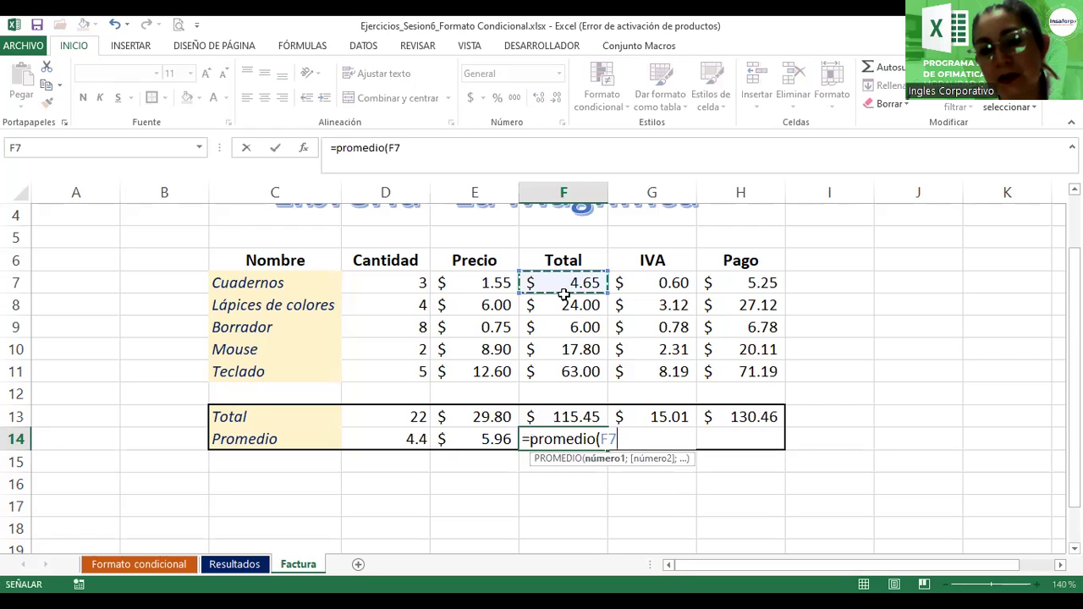
pyautogui.keyDown('shift'); pyautogui.click(565, 366); pyautogui.keyUp('shift')
pyautogui.press('Return')
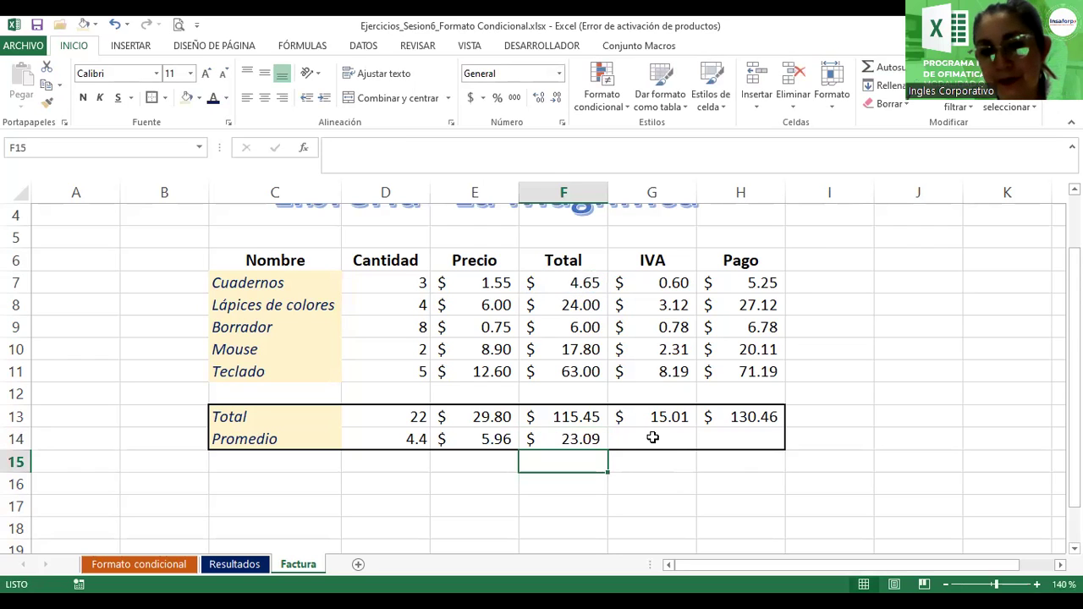
pyautogui.click(653, 437)
pyautogui.write('=')
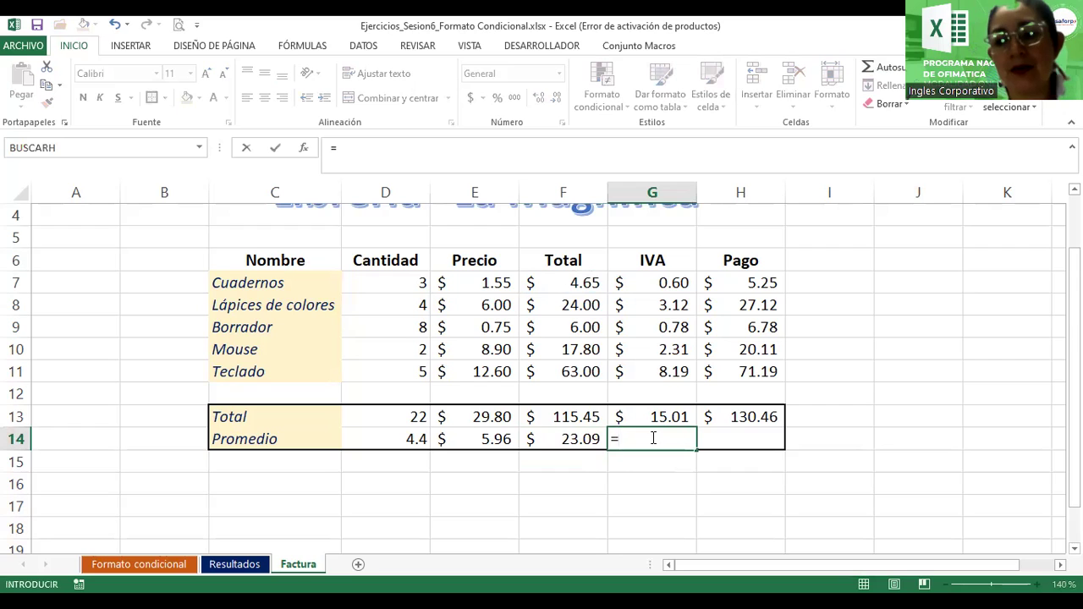
pyautogui.write('promedio')
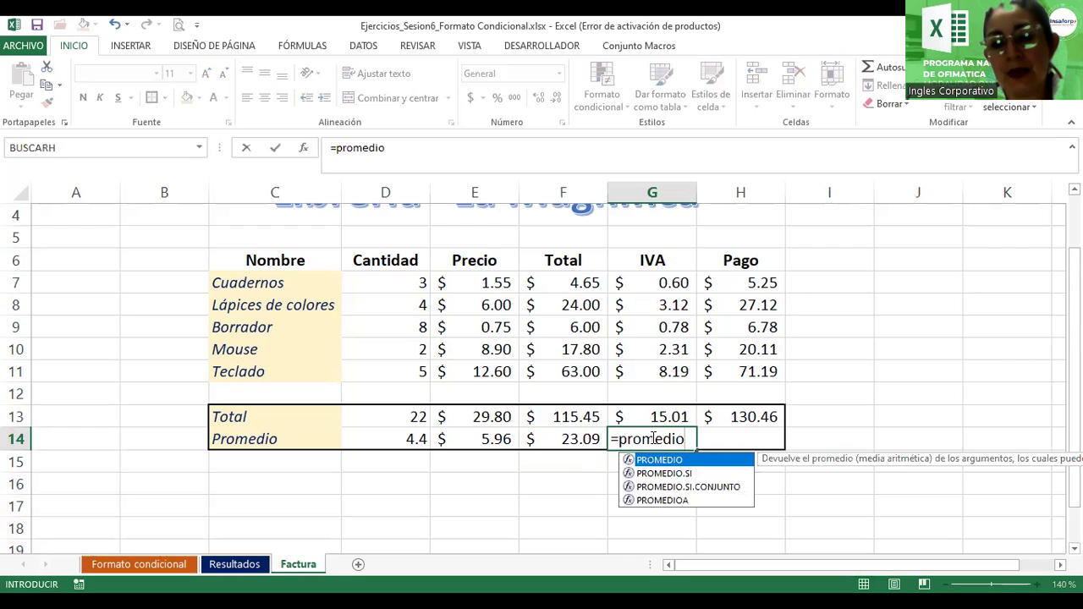
pyautogui.write('(')
pyautogui.click(678, 279)
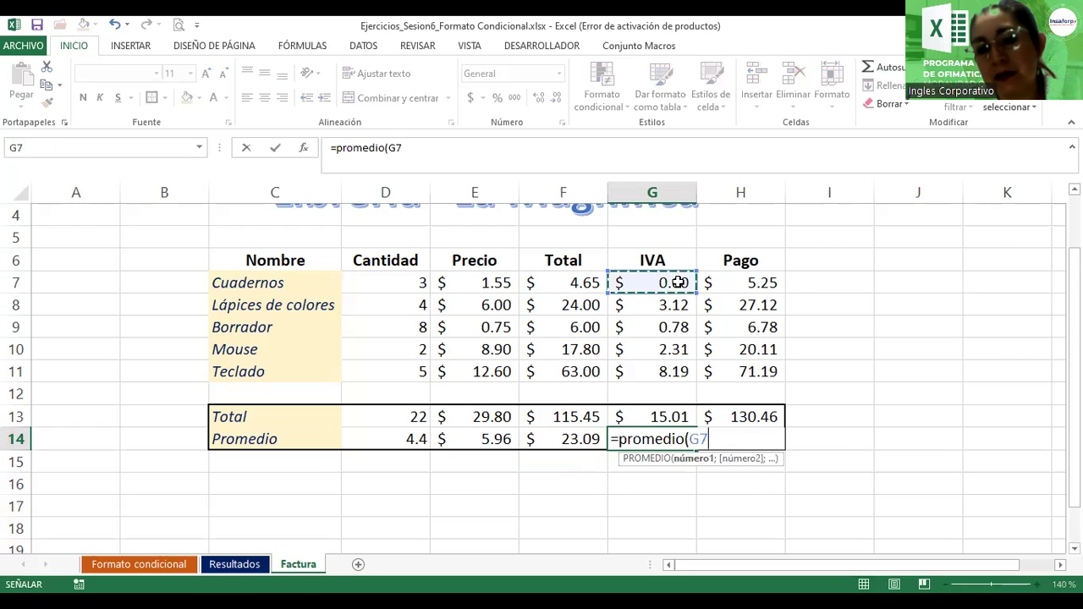
pyautogui.keyDown('shift'); pyautogui.click(675, 365); pyautogui.keyUp('shift')
pyautogui.press('Return')
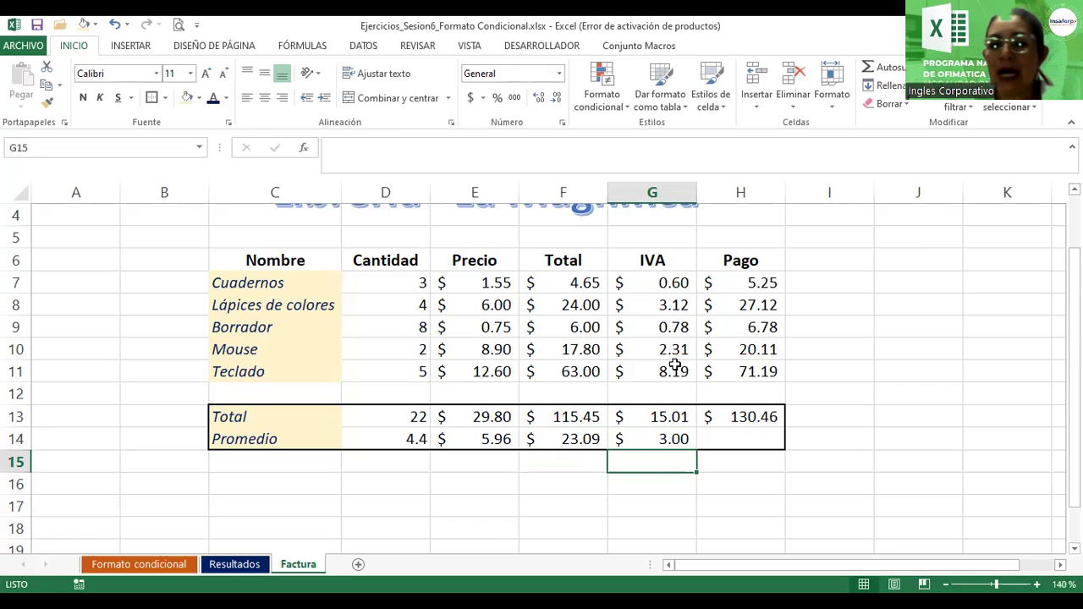
pyautogui.click(945, 584)
pyautogui.click(945, 583)
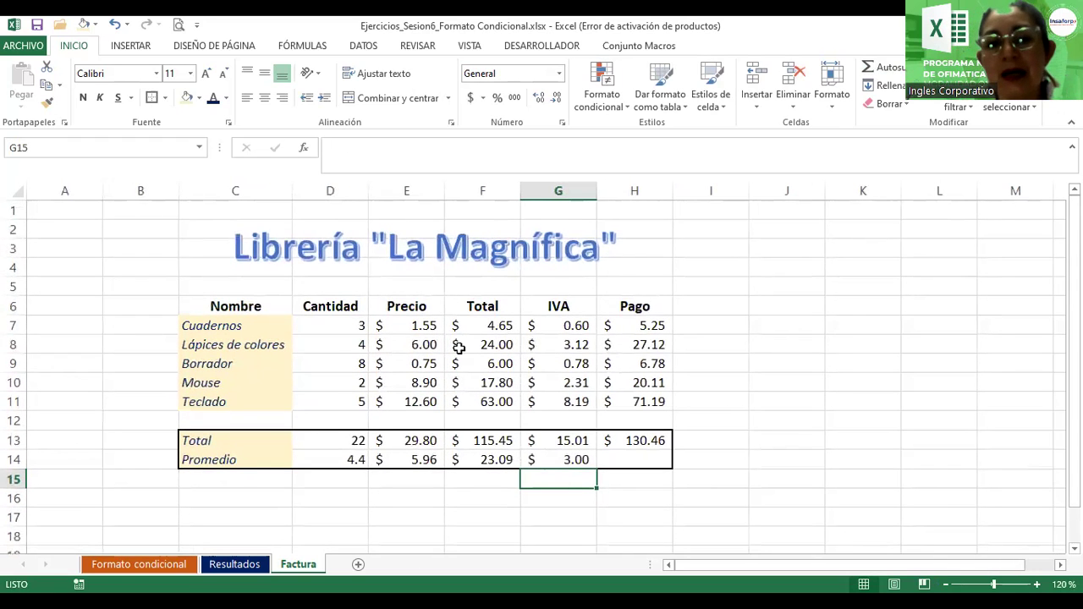
pyautogui.moveTo(224, 306)
pyautogui.mouseDown()
pyautogui.moveTo(600, 364)
pyautogui.moveTo(611, 405)
pyautogui.mouseUp()
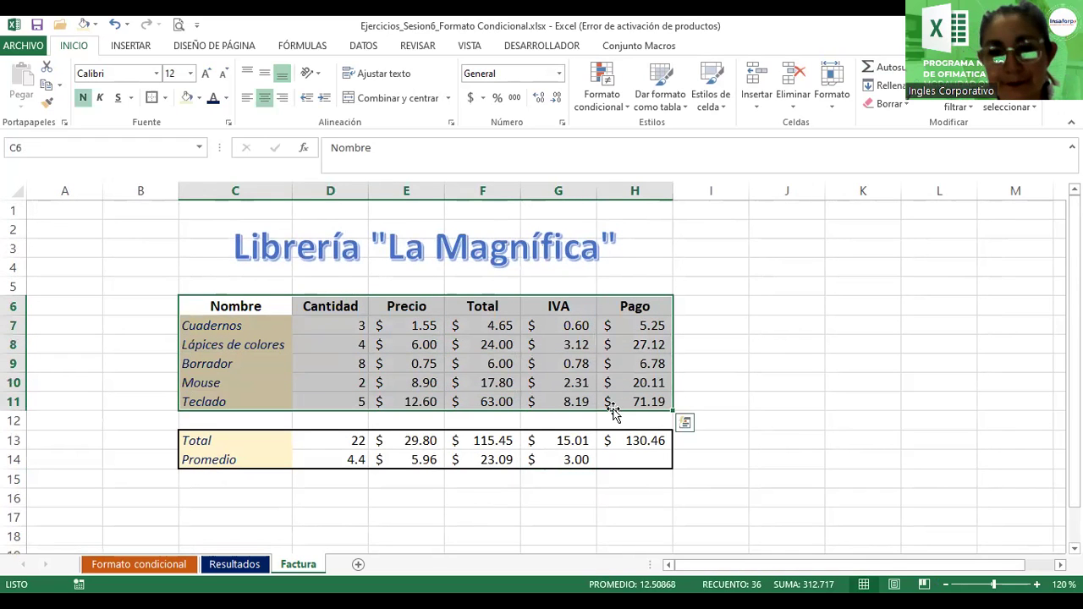
pyautogui.click(165, 99)
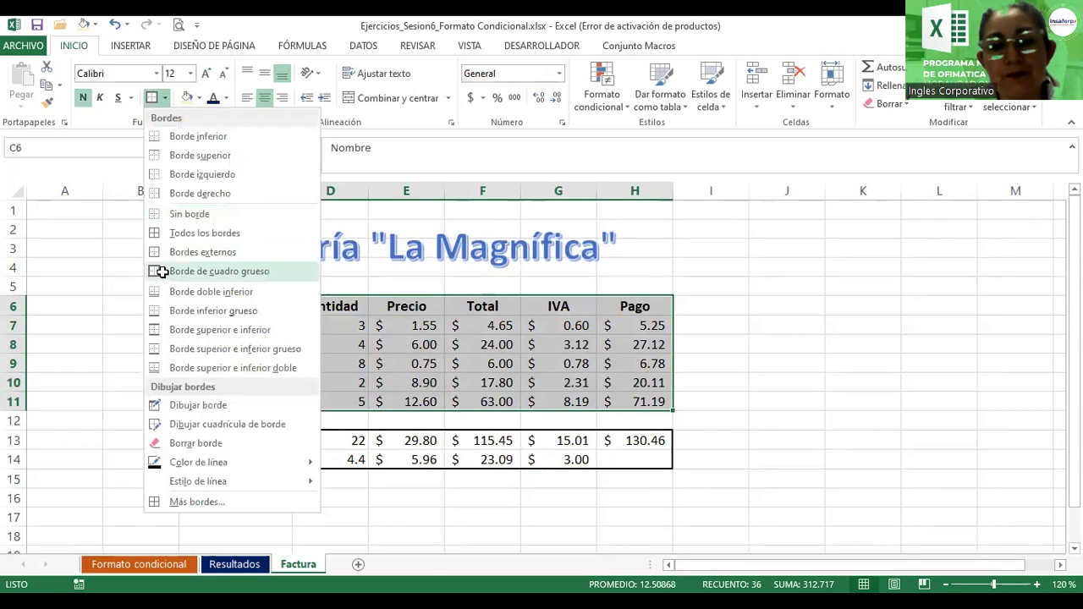
pyautogui.click(166, 275)
pyautogui.moveTo(244, 307)
pyautogui.mouseDown()
pyautogui.moveTo(520, 283)
pyautogui.moveTo(612, 307)
pyautogui.mouseUp()
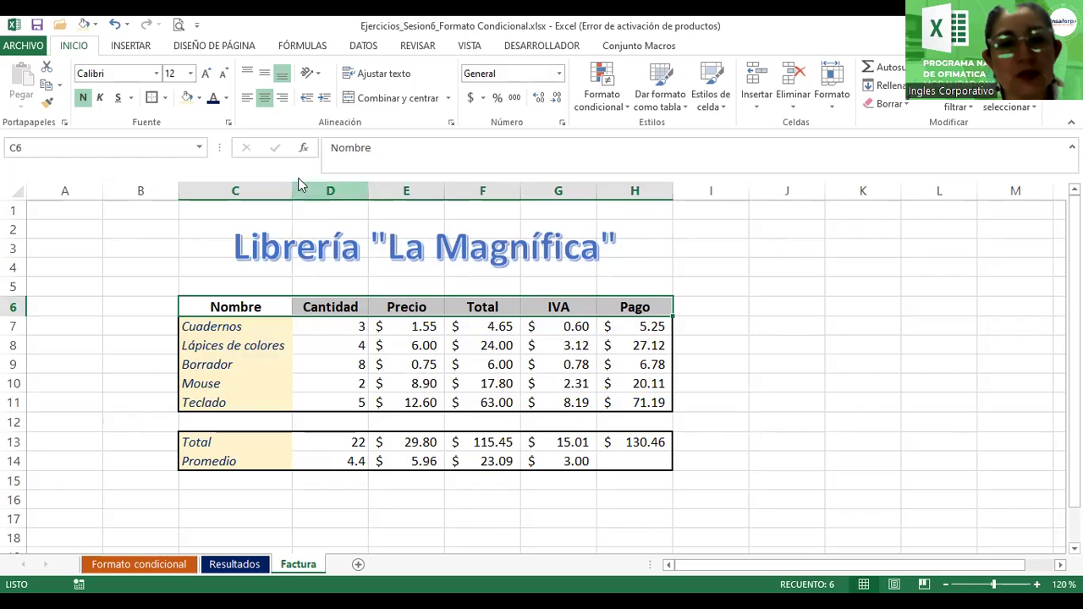
pyautogui.click(152, 98)
pyautogui.click(740, 378)
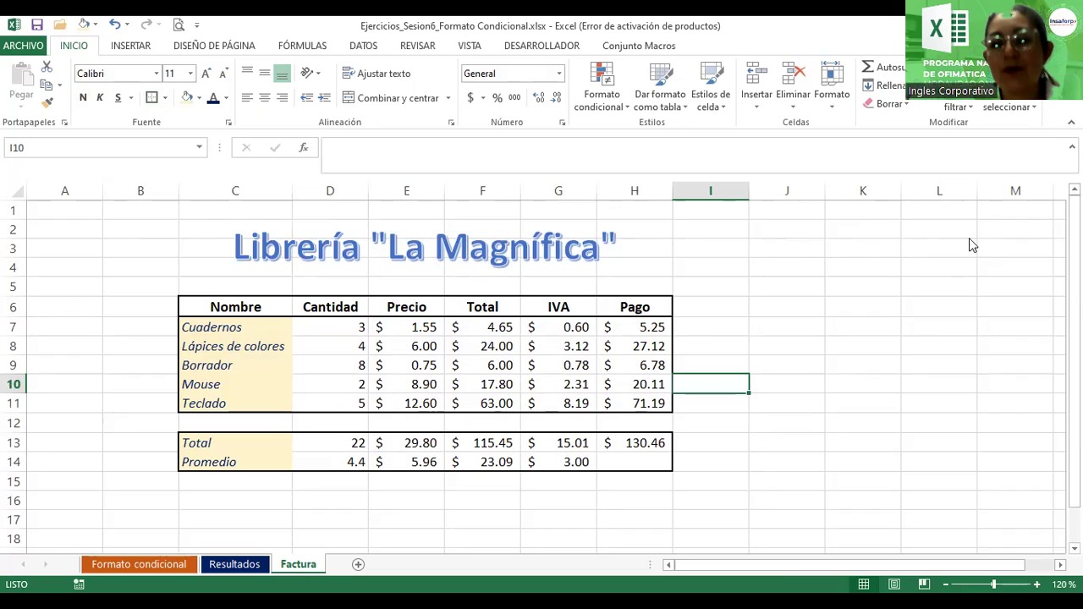
# - Search online pictures for 'utiles escolares' and insert a school-supplies image
pyautogui.click(129, 48)
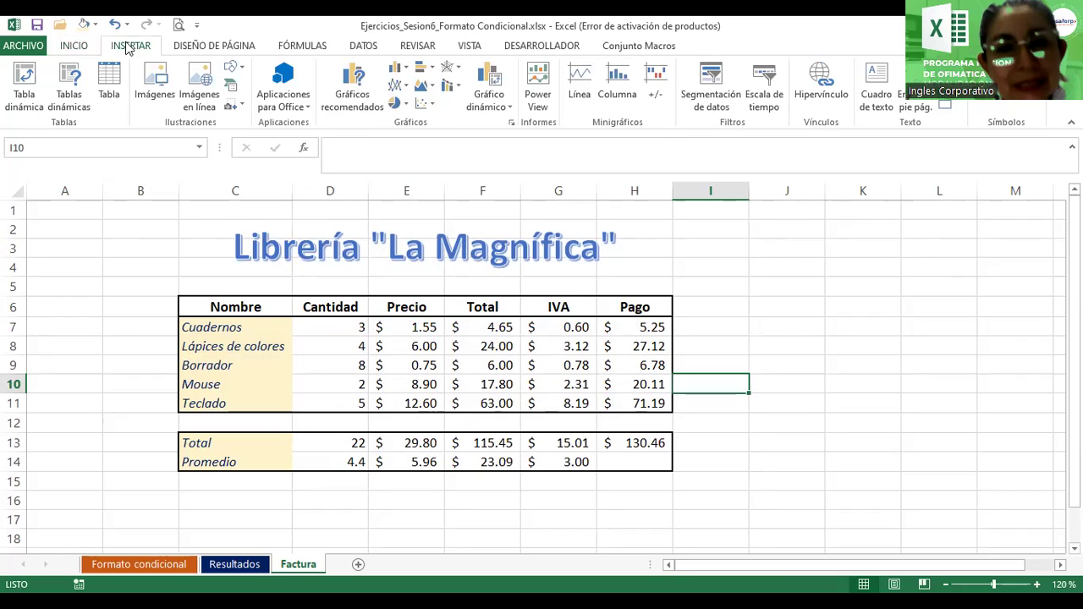
pyautogui.click(201, 93)
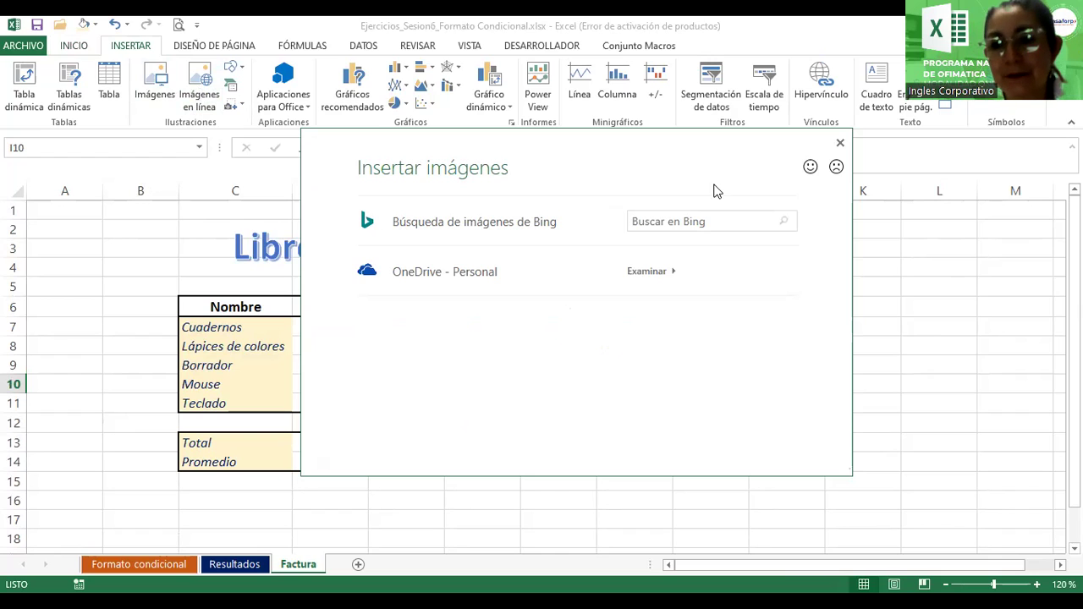
pyautogui.click(703, 222)
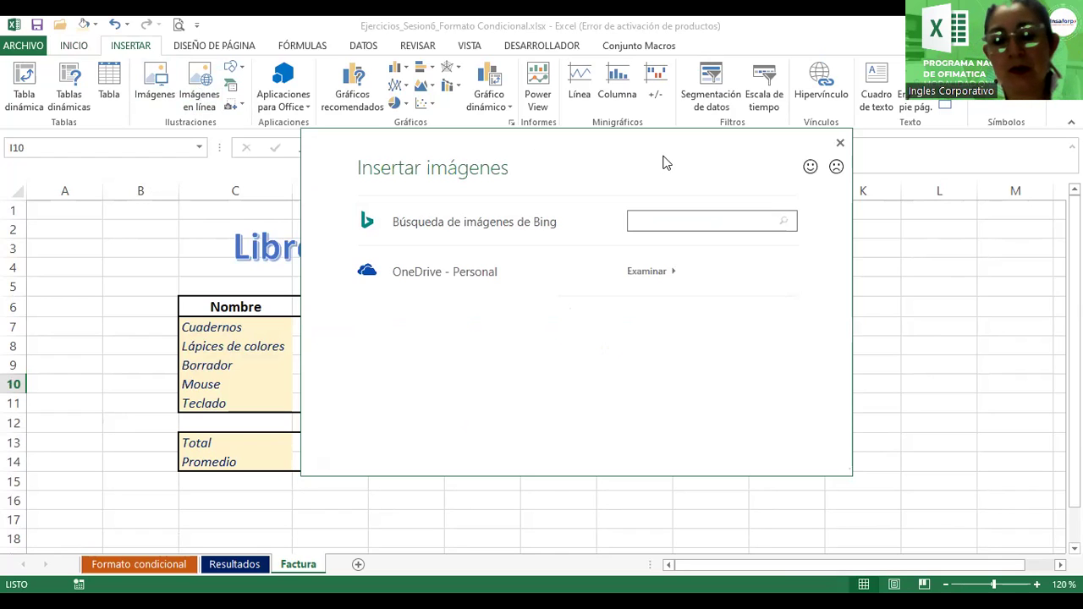
pyautogui.write('l')
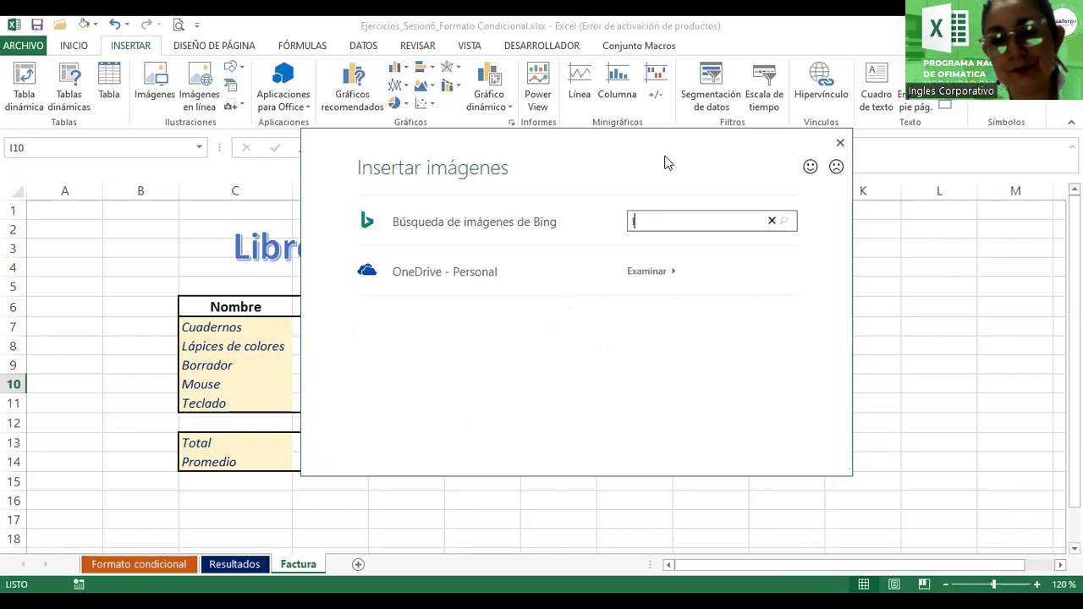
pyautogui.write('es')
pyautogui.write('tiles es')
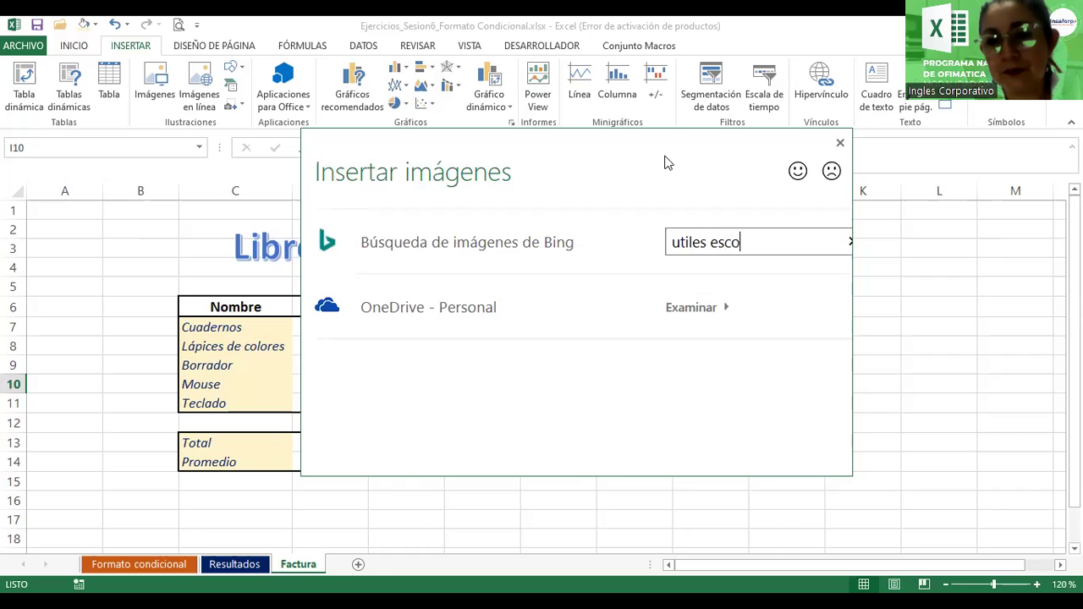
pyautogui.write('s')
pyautogui.press('Return')
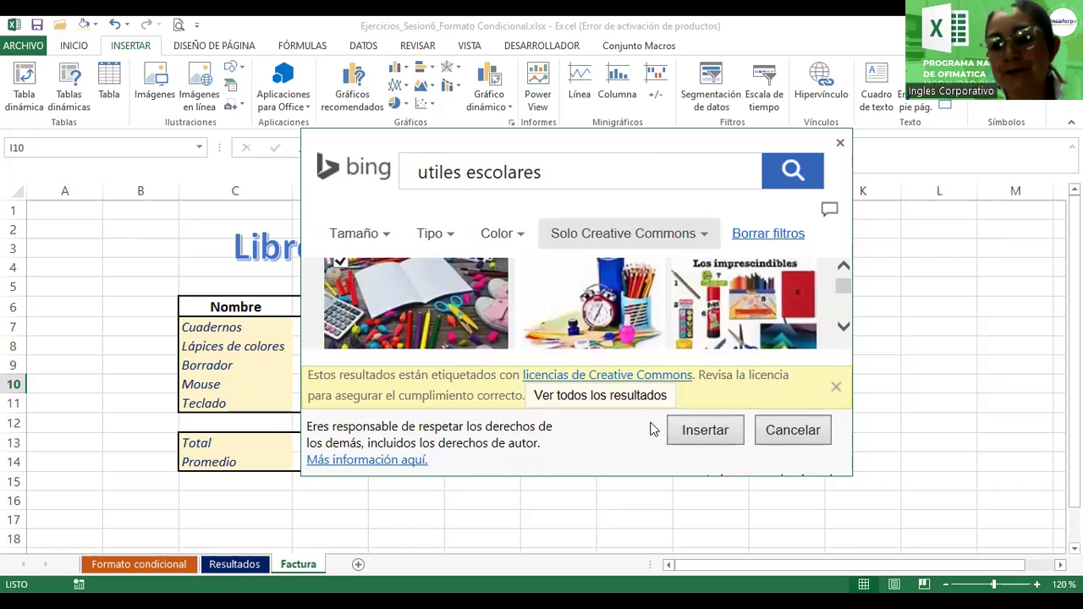
pyautogui.click(726, 430)
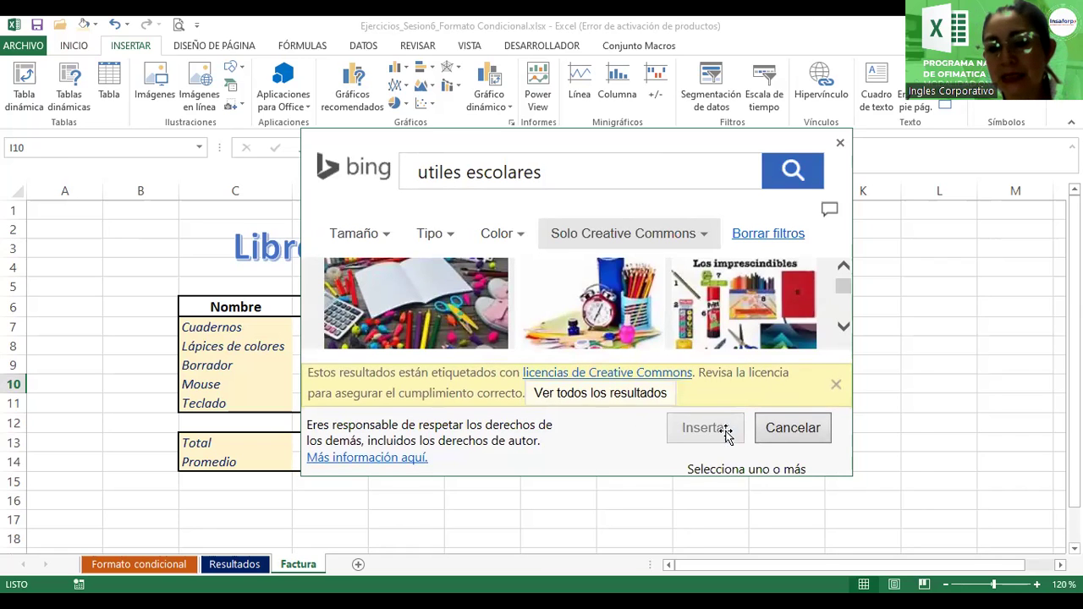
# - Move the picture beside the invoice table, shrink it and tilt it about 20°
pyautogui.moveTo(779, 423)
pyautogui.mouseDown()
pyautogui.moveTo(786, 342)
pyautogui.moveTo(844, 322)
pyautogui.mouseUp()
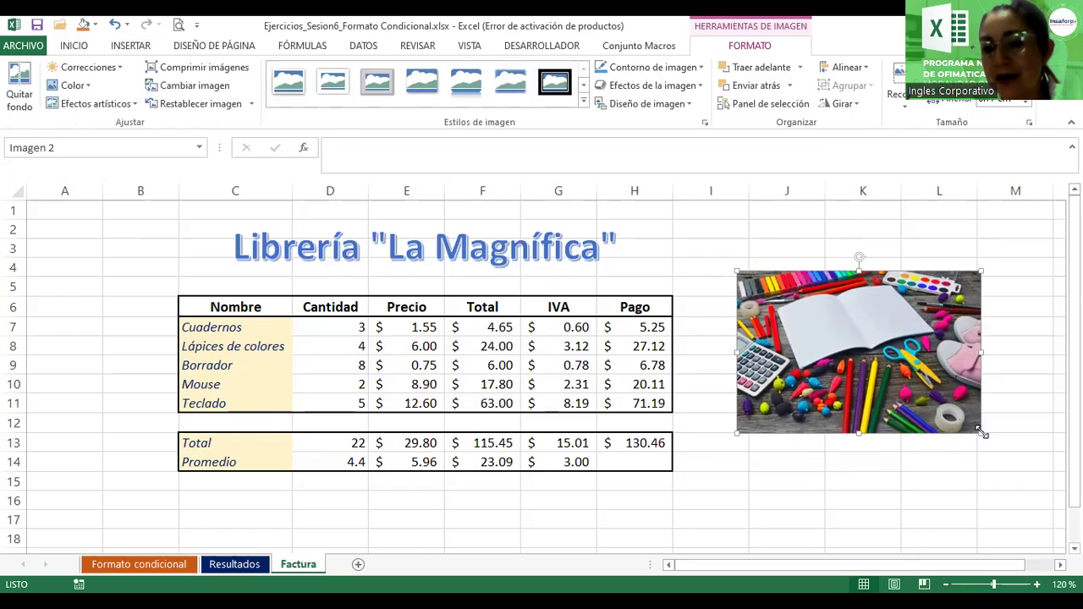
pyautogui.moveTo(980, 432); pyautogui.dragTo(941, 410)
pyautogui.moveTo(856, 320); pyautogui.dragTo(845, 277)
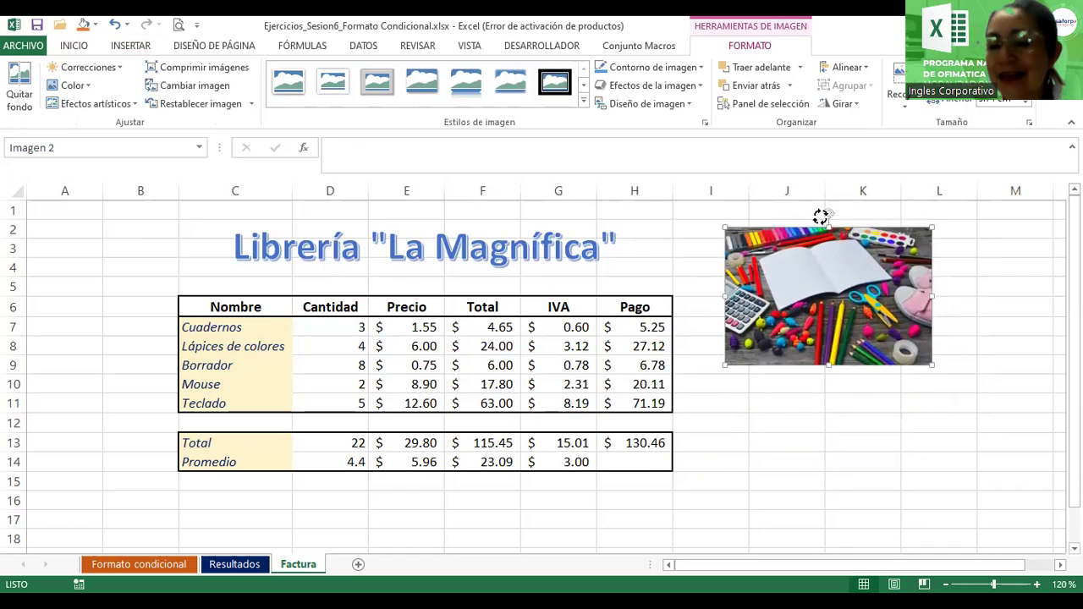
pyautogui.moveTo(820, 217); pyautogui.dragTo(805, 225)
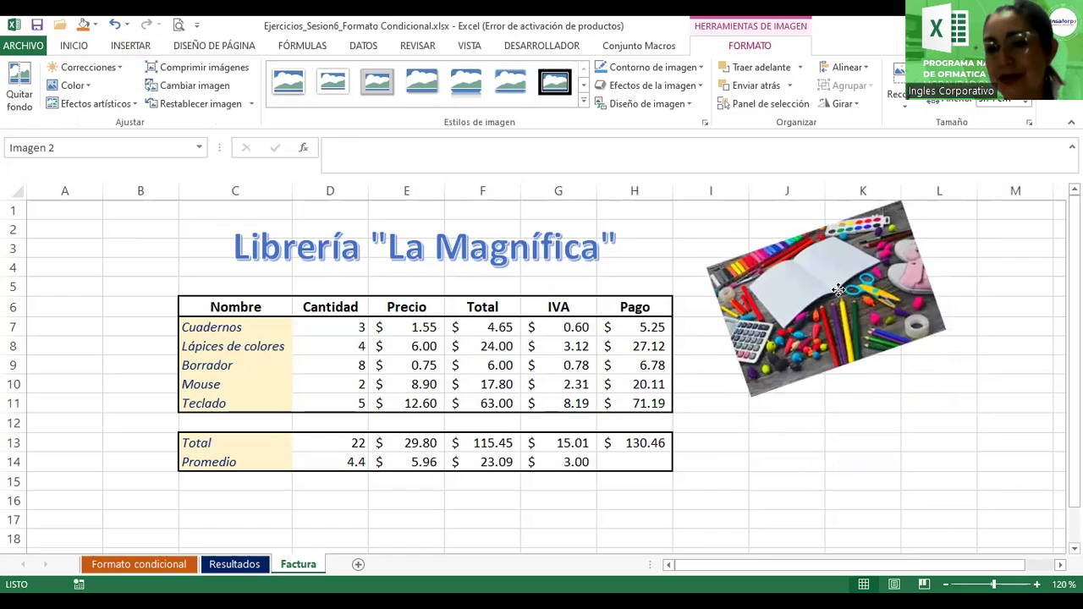
# - Apply the soft-edge picture style to the school-supplies image
pyautogui.click(501, 91)
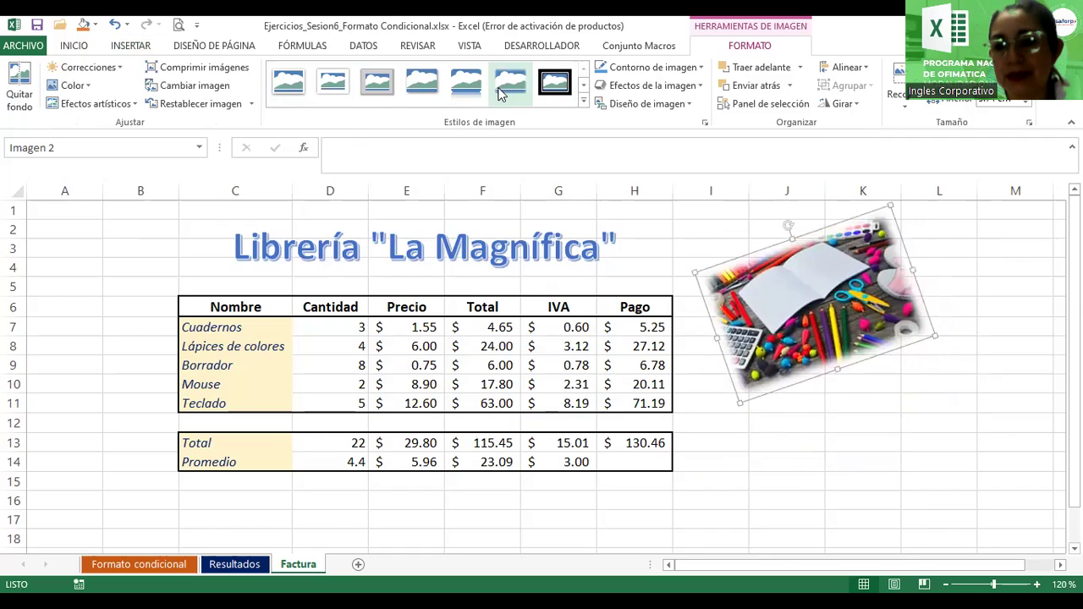
pyautogui.click(1005, 332)
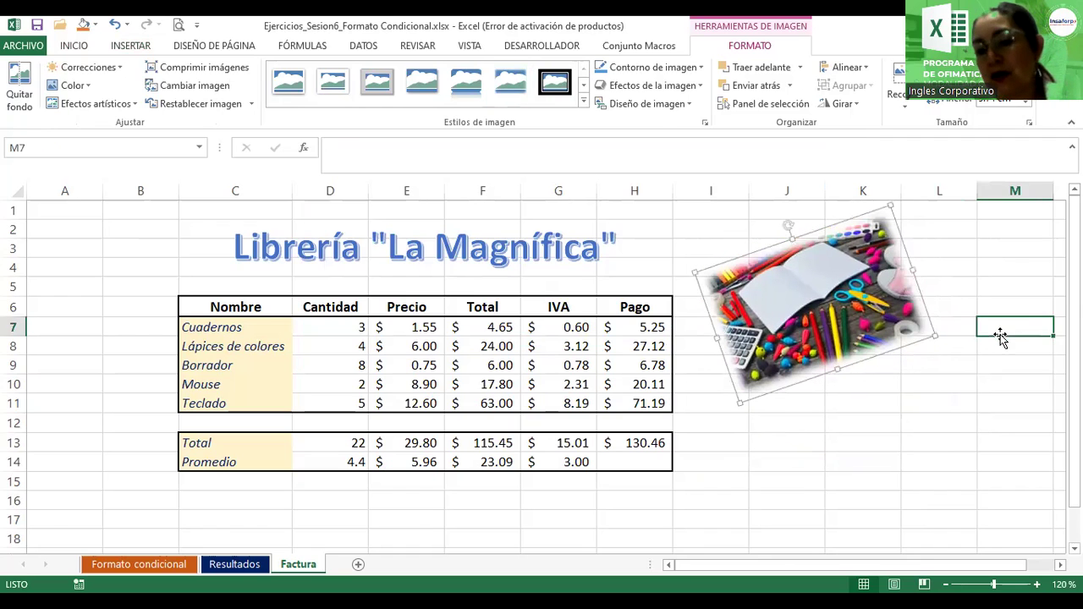
pyautogui.click(850, 299)
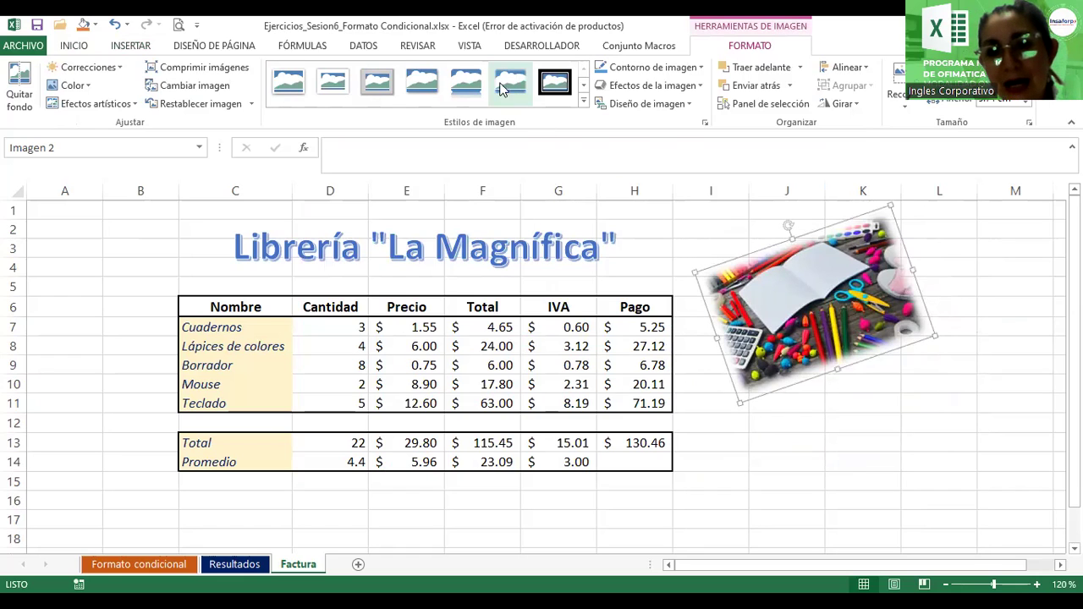
pyautogui.click(421, 89)
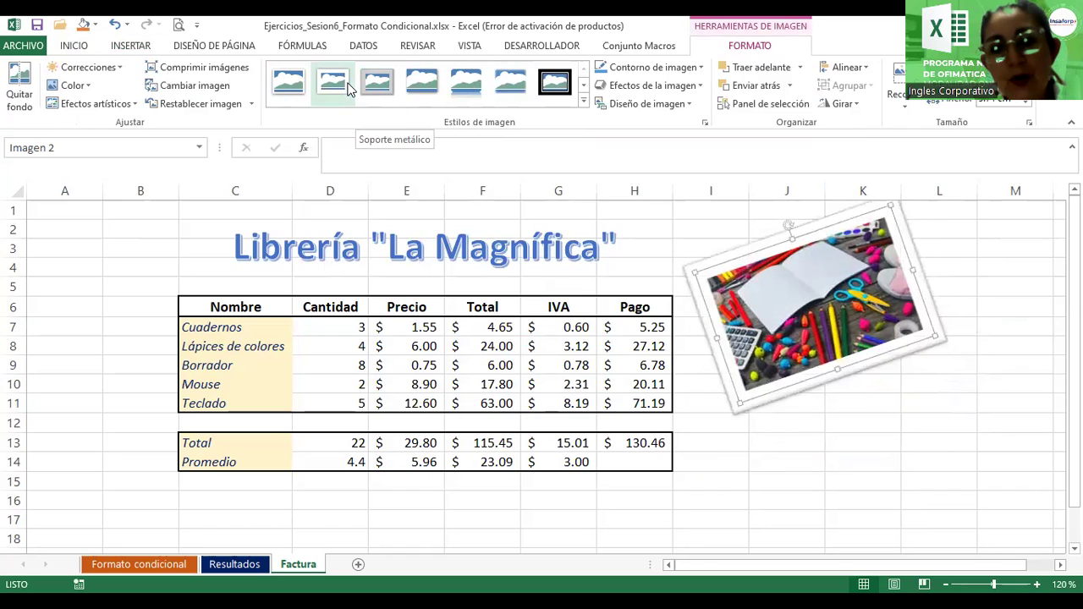
pyautogui.click(508, 85)
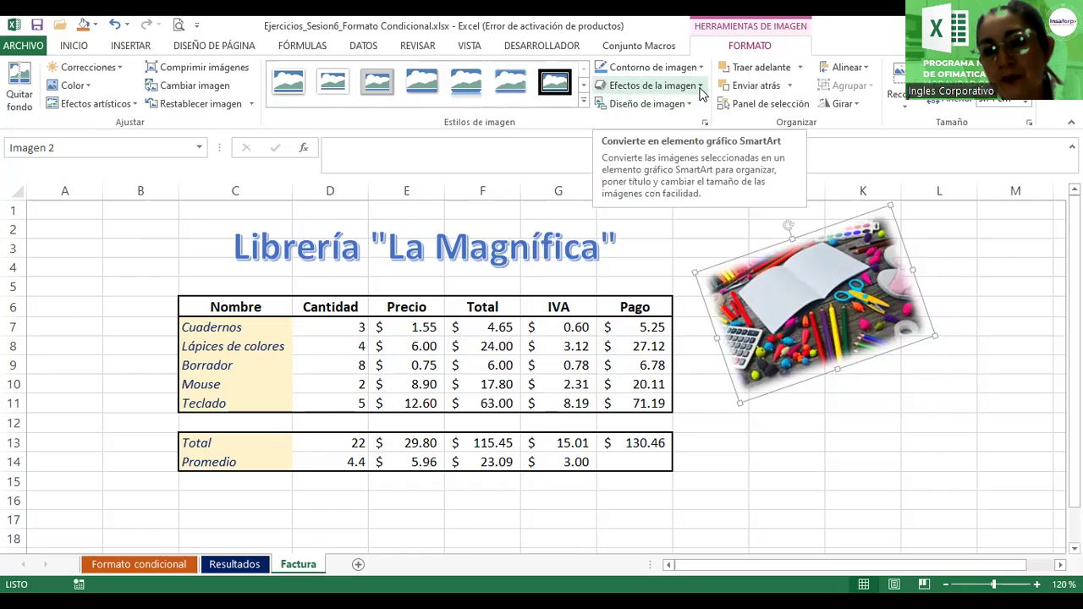
# - Add an orange glow effect around the school-supplies picture
pyautogui.click(700, 88)
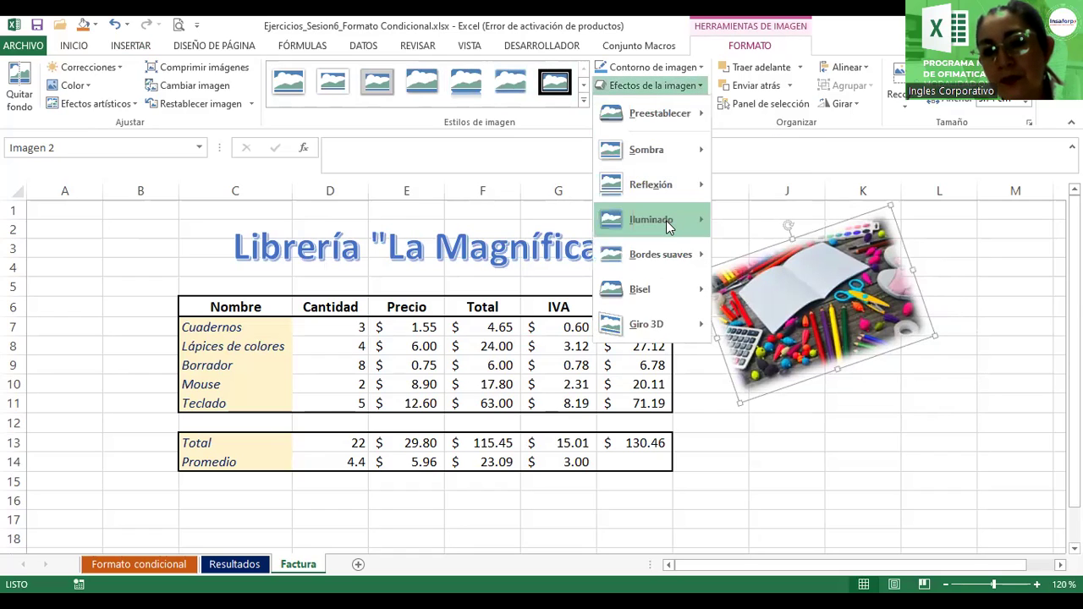
pyautogui.moveTo(668, 225)
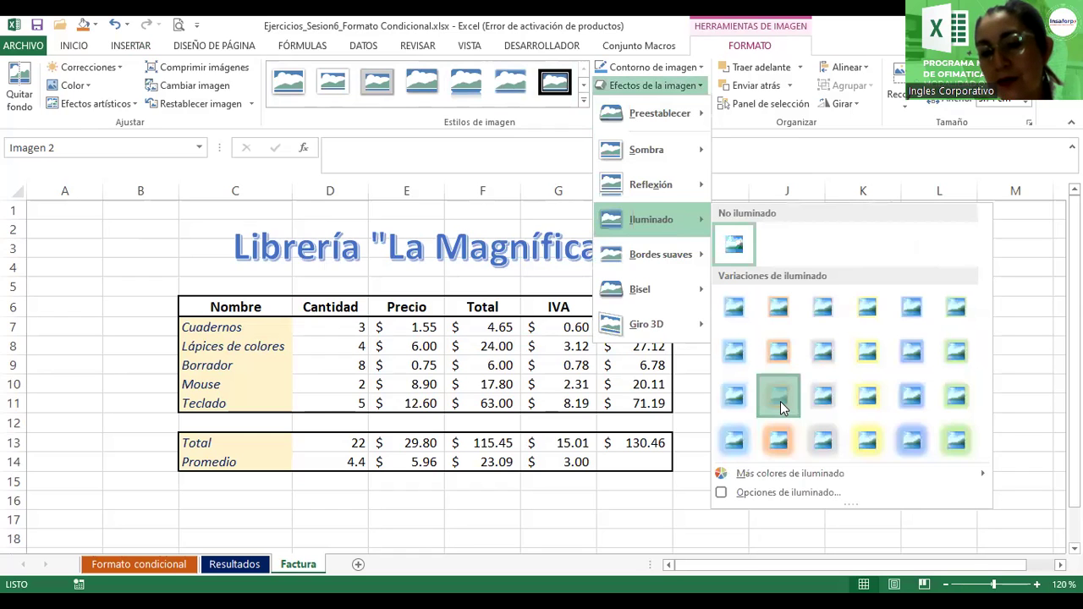
pyautogui.click(780, 401)
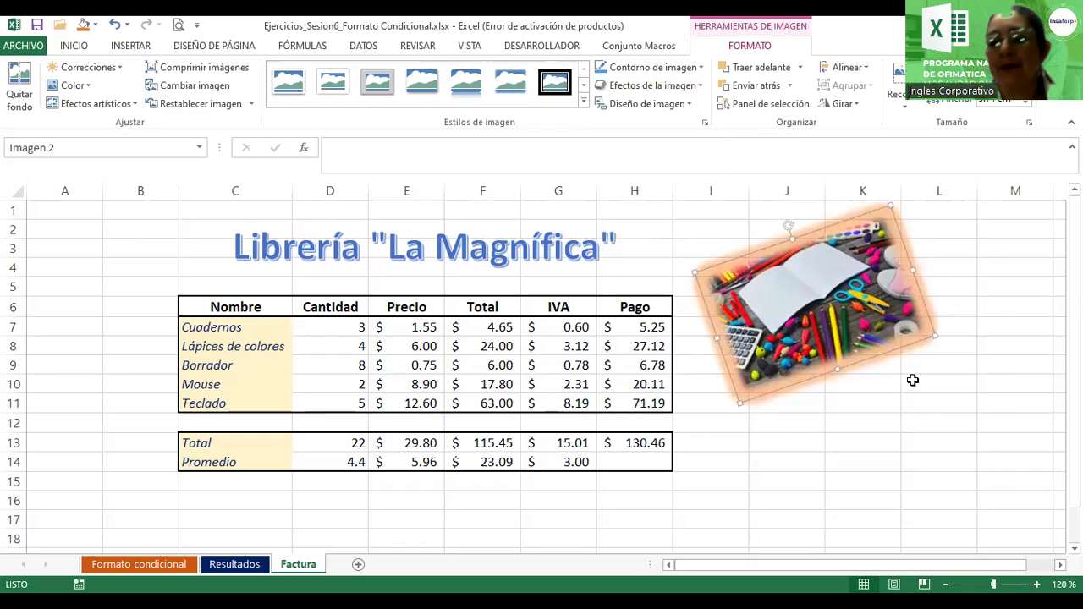
pyautogui.click(912, 380)
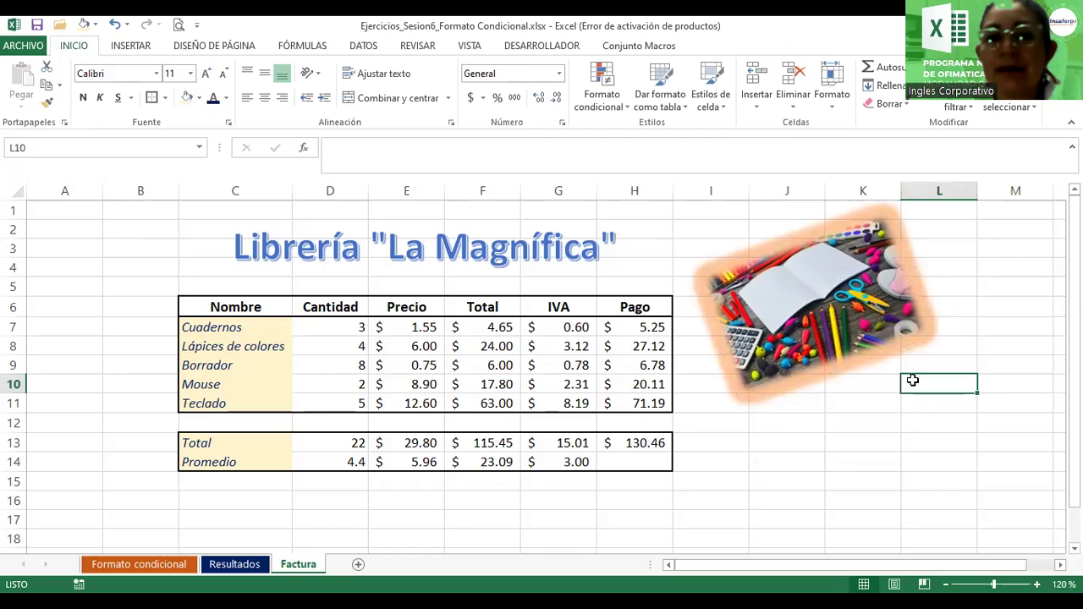
# - Reapply the soft-edge style and move the picture lower and to the right beside the invoice
pyautogui.click(153, 52)
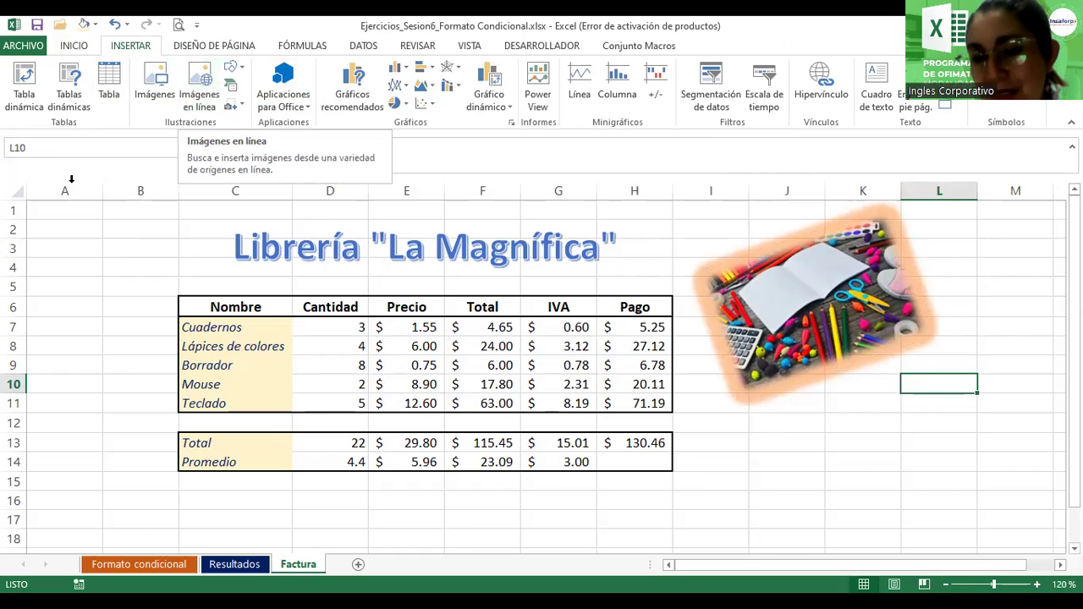
pyautogui.moveTo(829, 302); pyautogui.dragTo(815, 298)
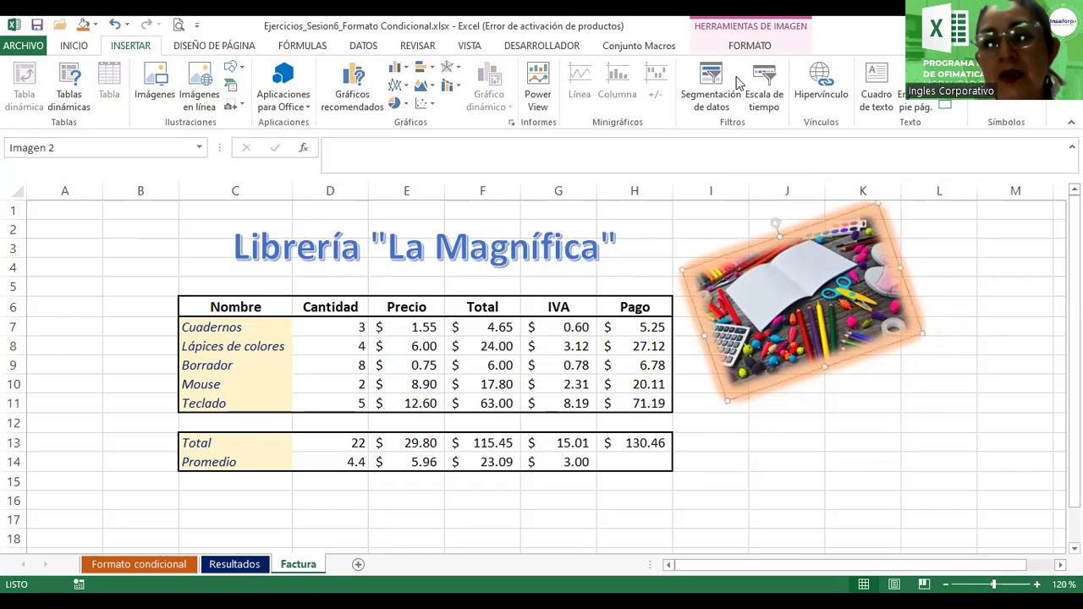
pyautogui.click(741, 49)
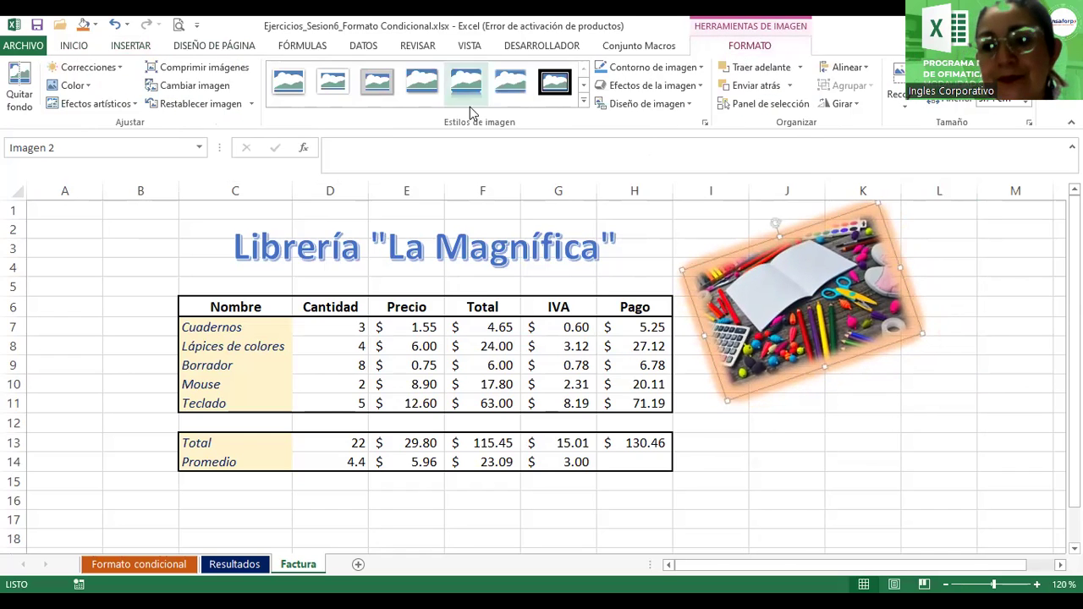
pyautogui.click(519, 99)
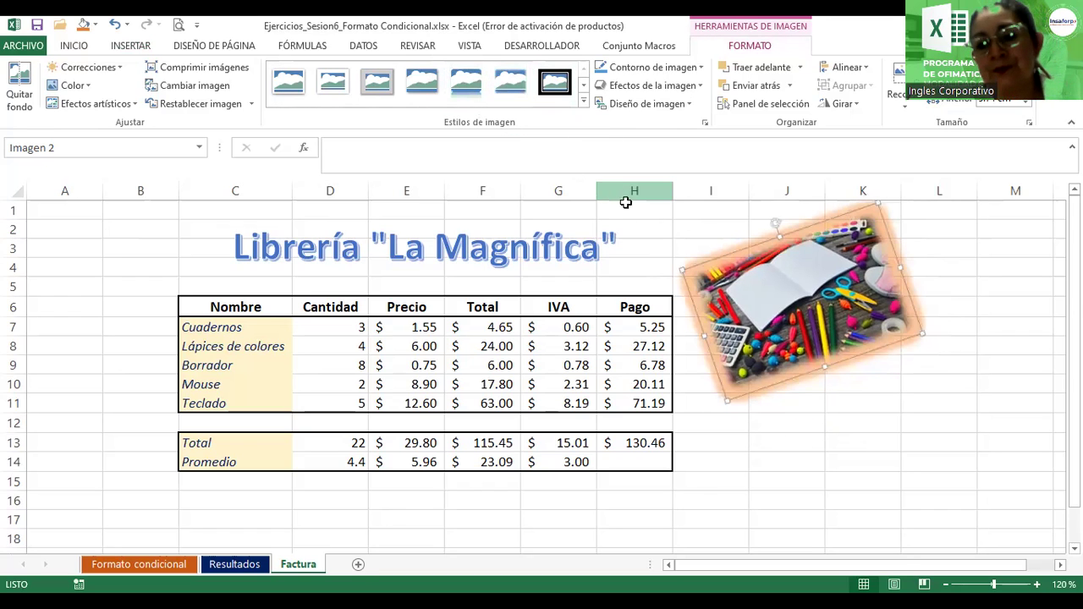
pyautogui.click(657, 244)
pyautogui.moveTo(754, 327); pyautogui.dragTo(784, 389)
pyautogui.click(531, 250)
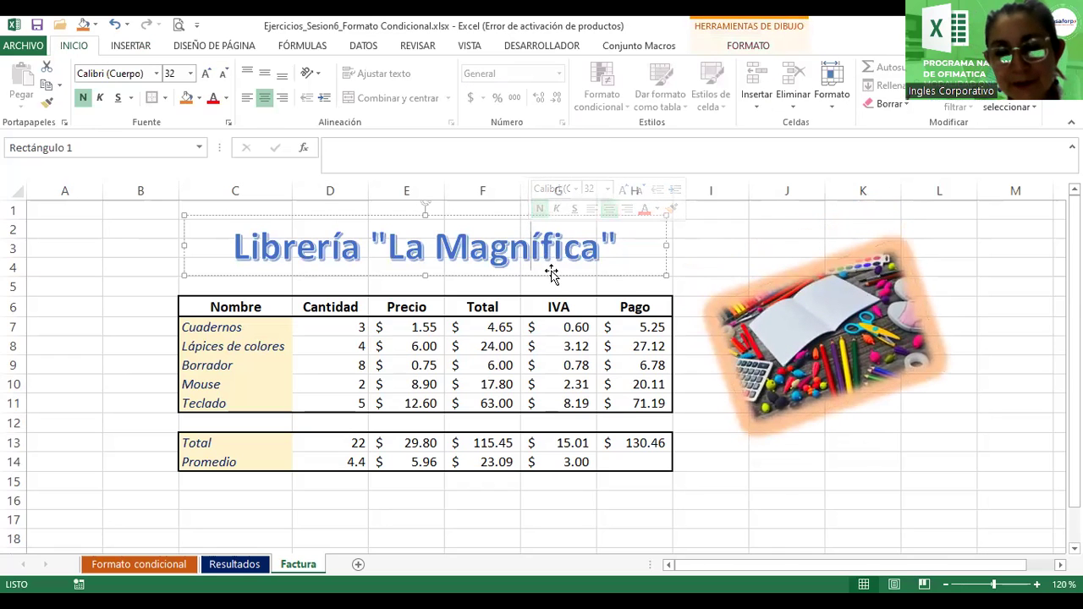
# - Reposition the Librería La Magnífica title box, give it a light-orange shape style and widen it
pyautogui.moveTo(551, 271); pyautogui.dragTo(539, 272)
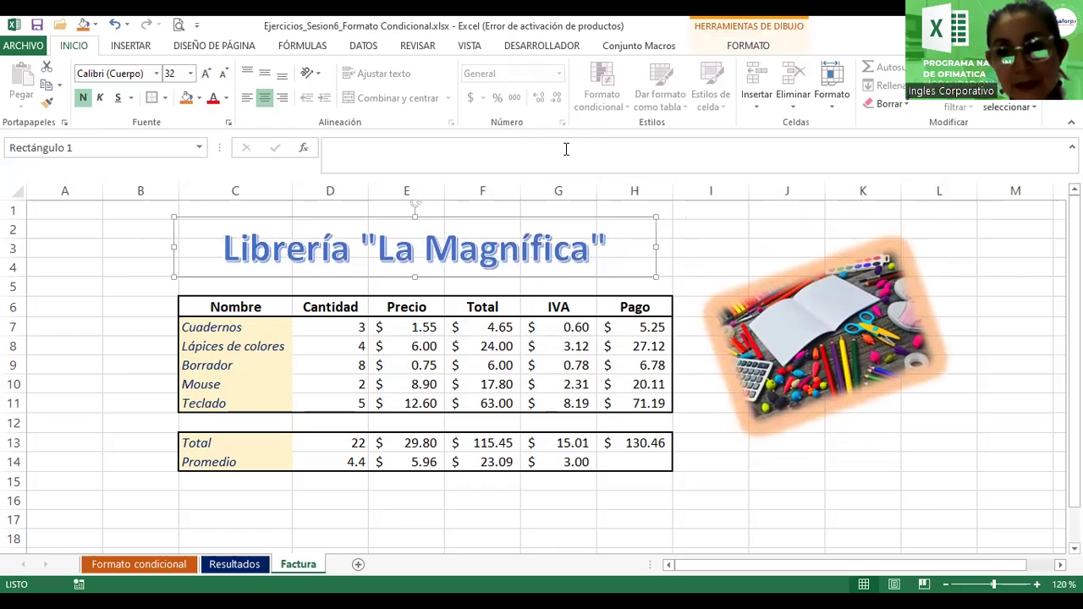
pyautogui.click(769, 48)
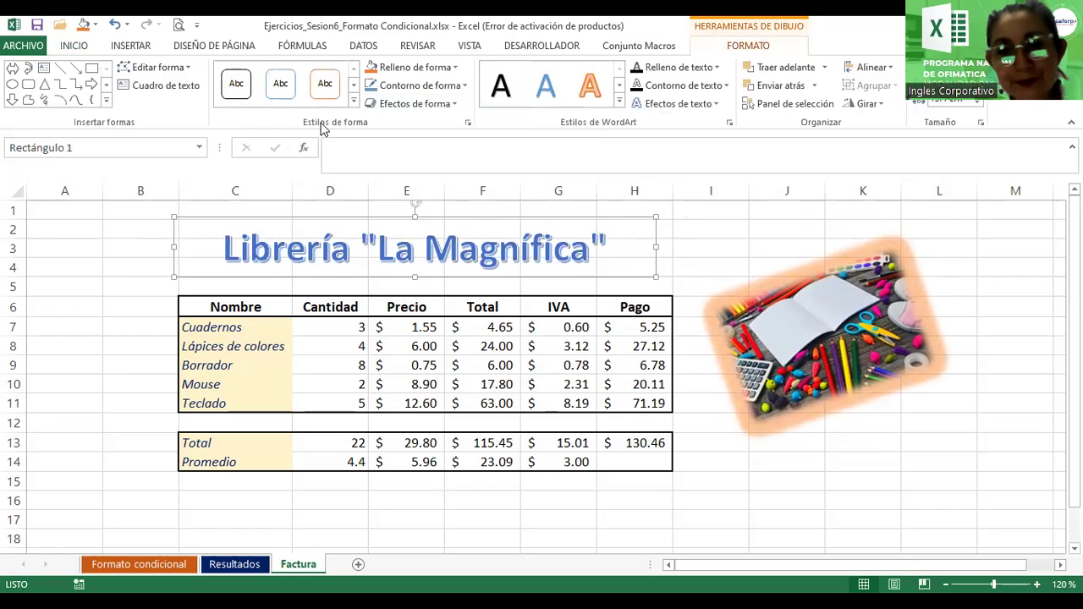
pyautogui.click(354, 103)
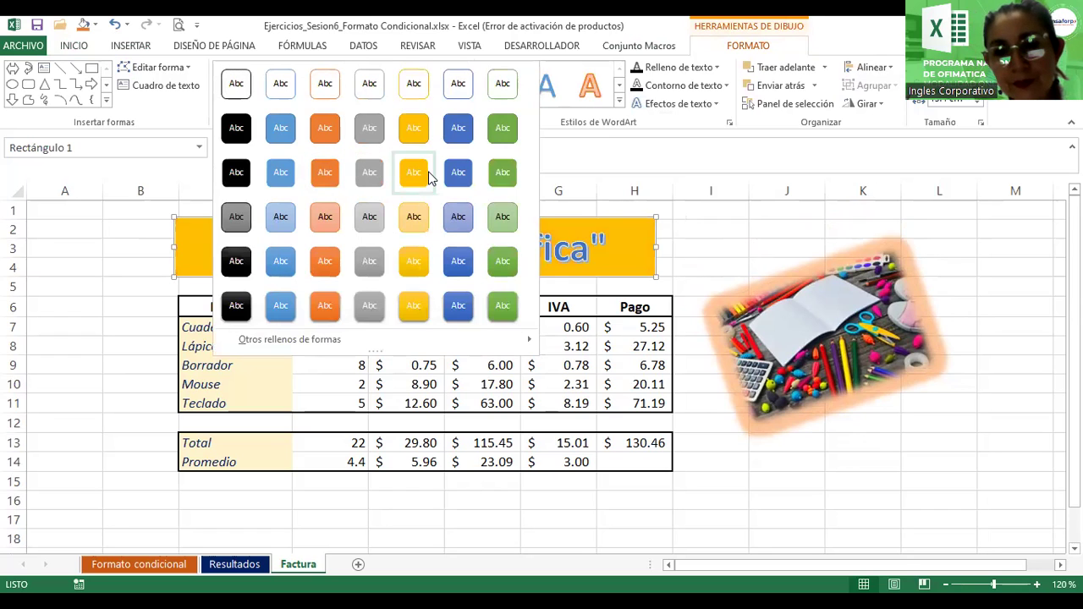
pyautogui.click(413, 217)
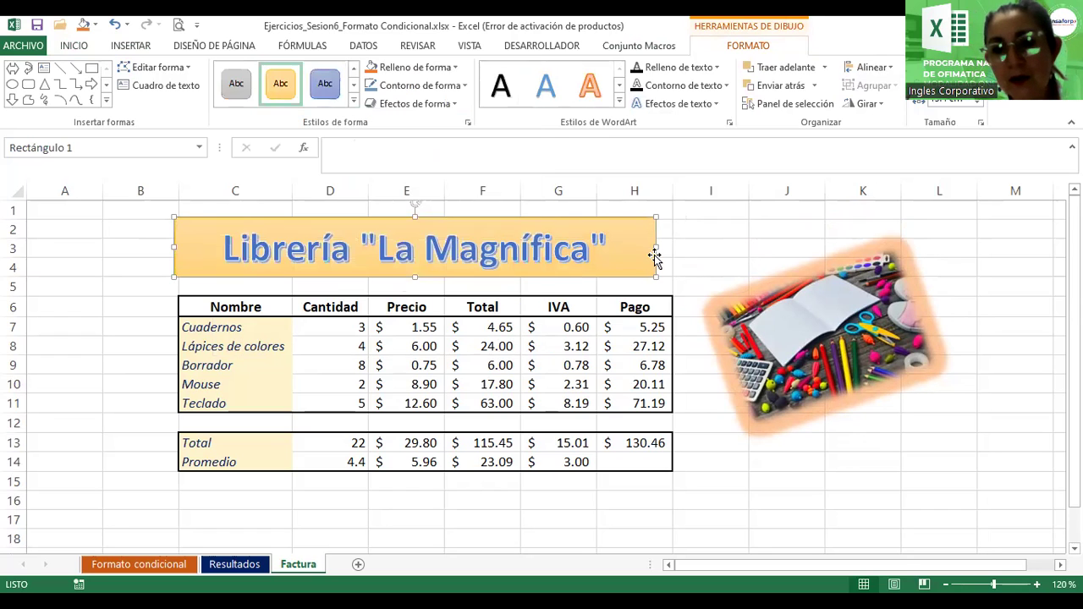
pyautogui.moveTo(655, 258); pyautogui.dragTo(670, 245)
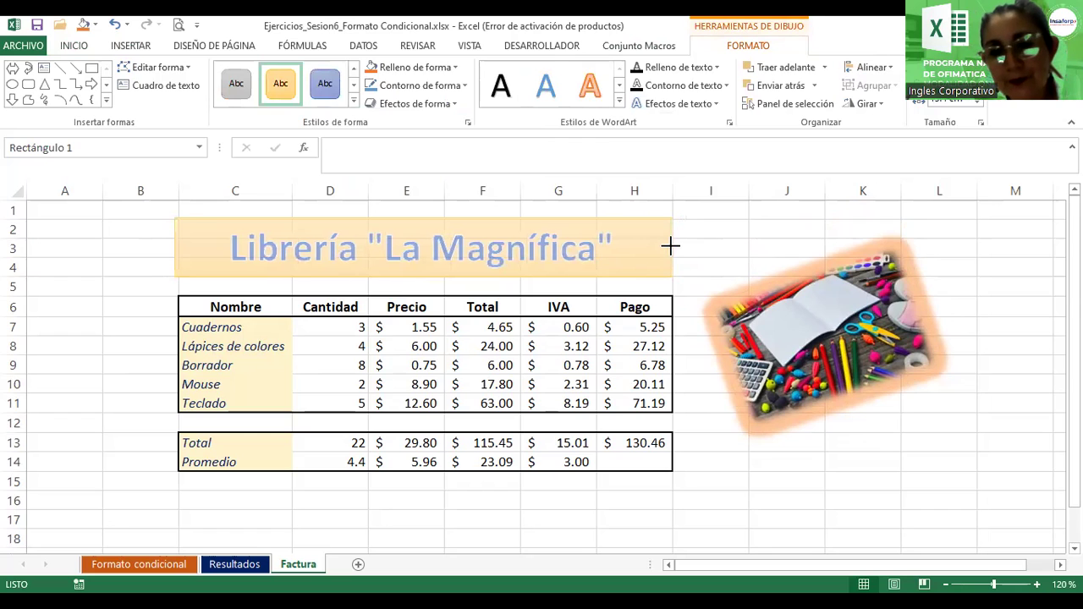
pyautogui.click(700, 244)
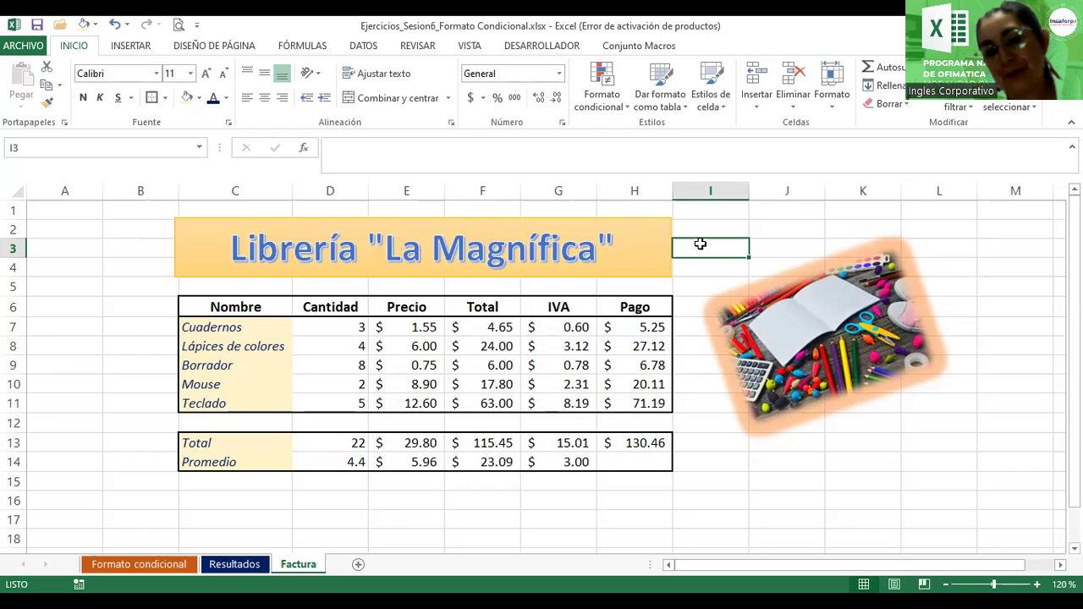
# - Enter =PROMEDIO(H7:H11) in H14, fixing the typo and stray brace, for a $26.09 Pago average
pyautogui.click(643, 457)
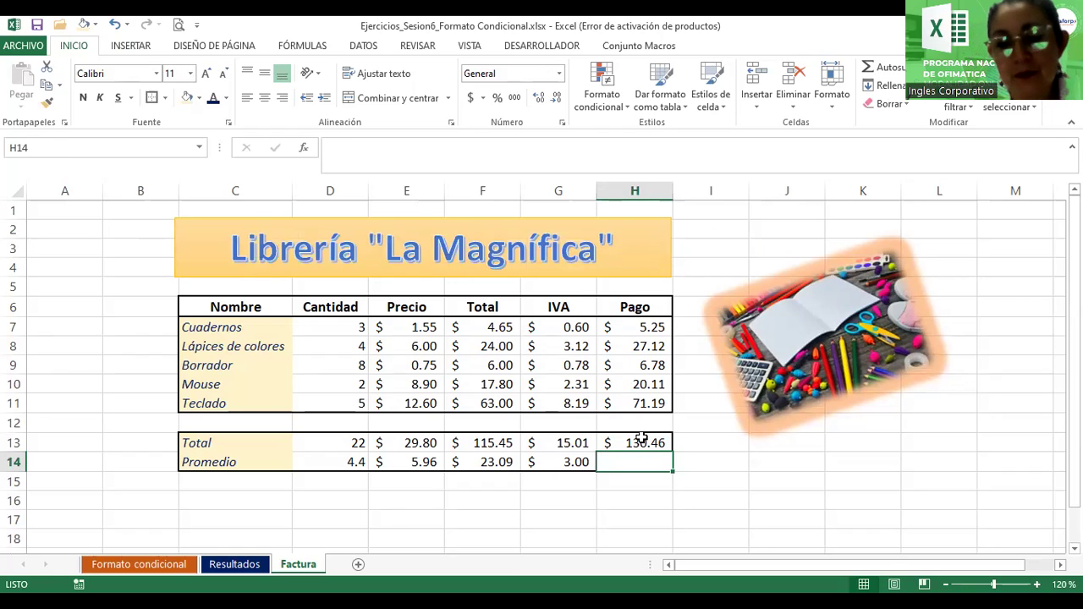
pyautogui.write('=proem')
pyautogui.press('BackSpace')
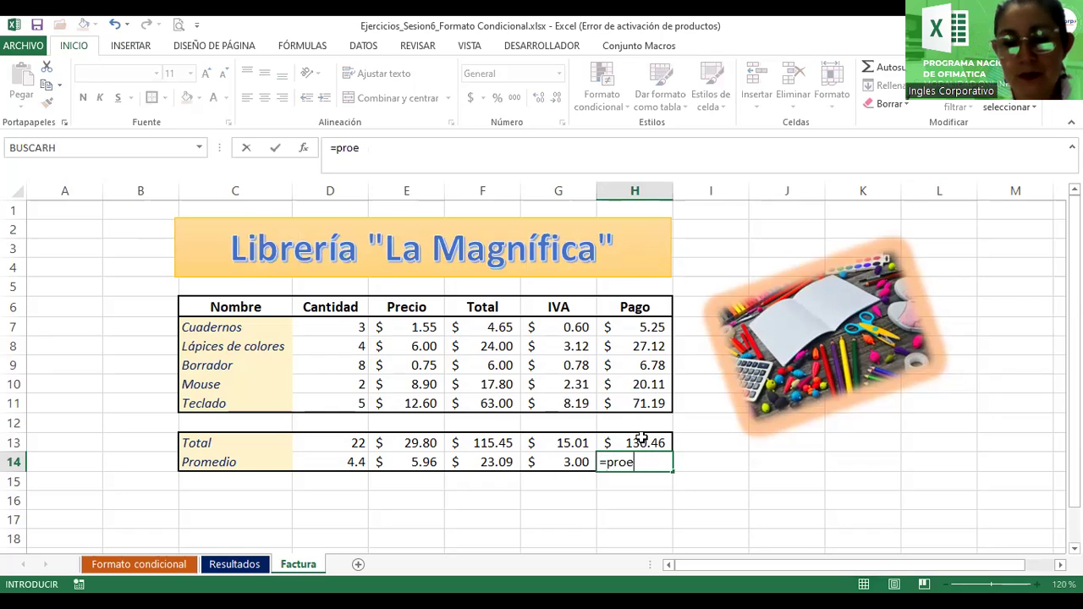
pyautogui.press('BackSpace')
pyautogui.write('medio(')
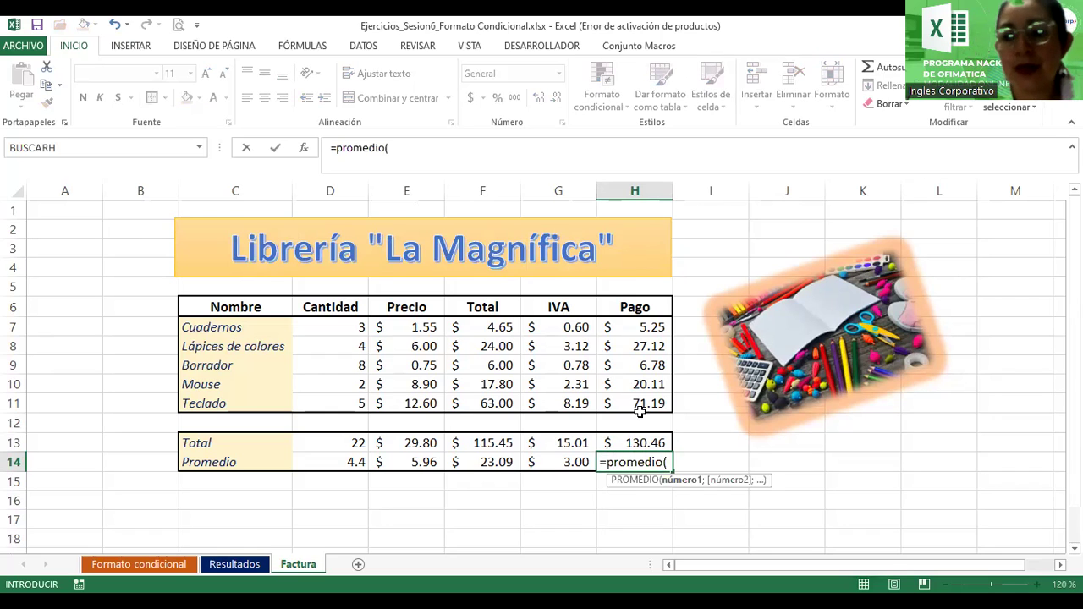
pyautogui.moveTo(632, 330); pyautogui.dragTo(634, 387)
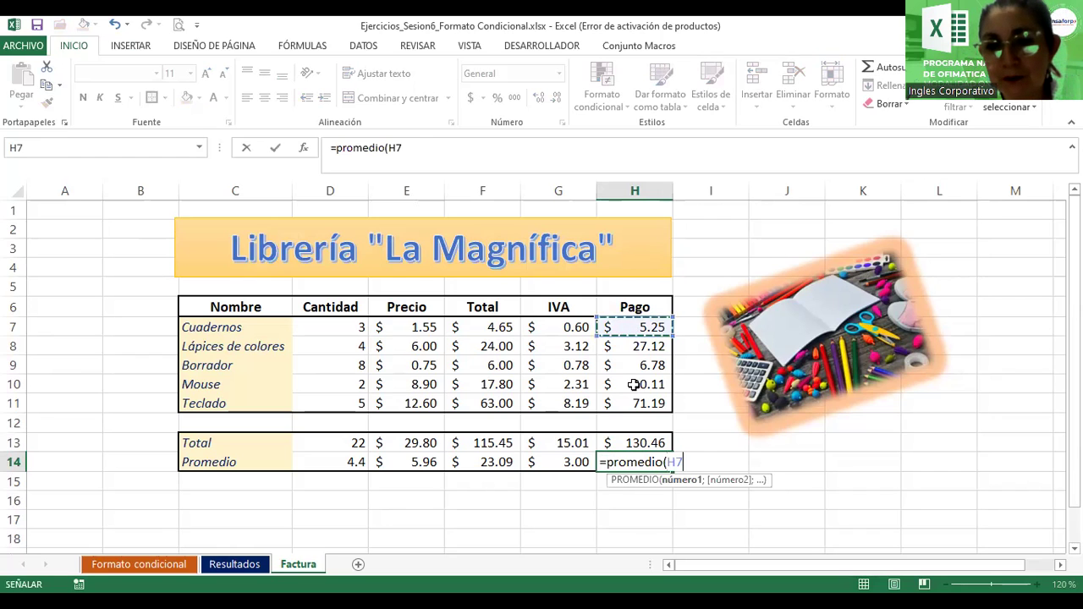
pyautogui.moveTo(635, 387)
pyautogui.mouseDown()
pyautogui.moveTo(902, 423)
pyautogui.moveTo(64, 423)
pyautogui.mouseUp()
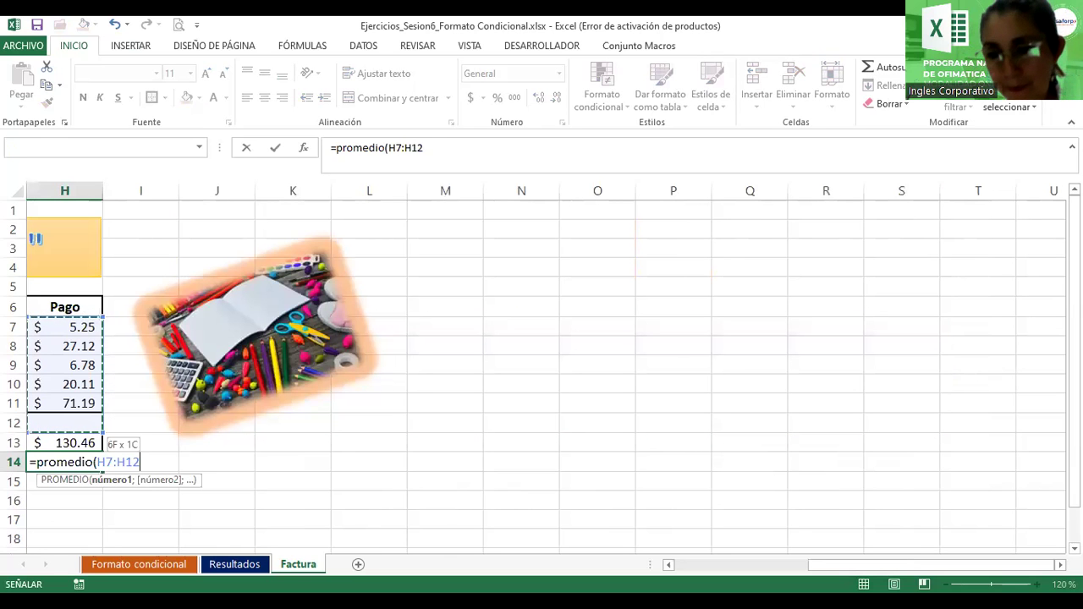
pyautogui.moveTo(970, 564); pyautogui.dragTo(841, 550)
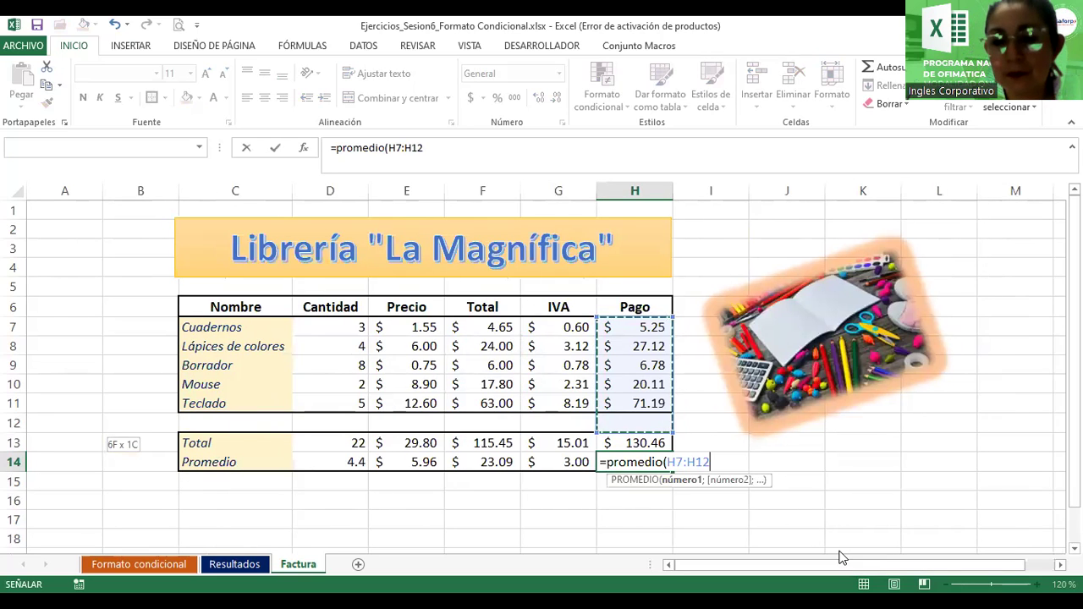
pyautogui.hotkey('shift', 'Up')
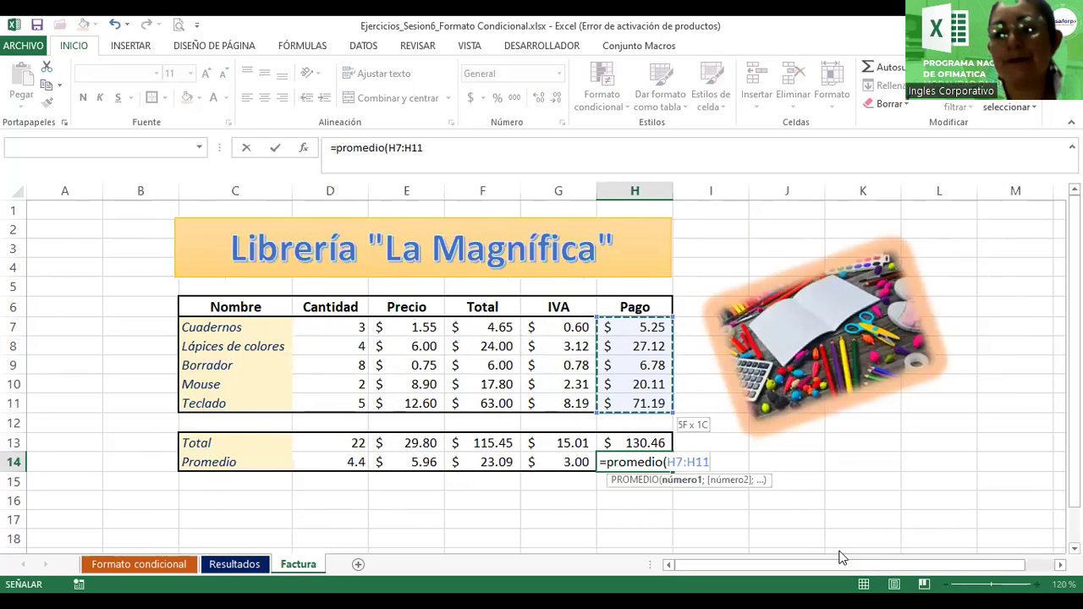
pyautogui.write('}')
pyautogui.press('Return')
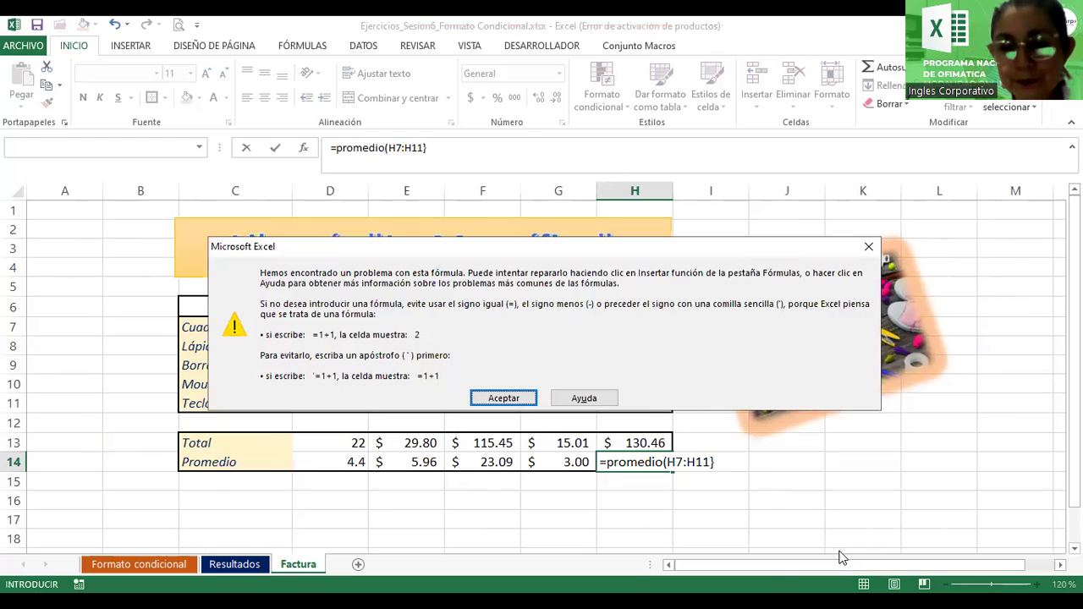
pyautogui.press('Return')
pyautogui.press('BackSpace')
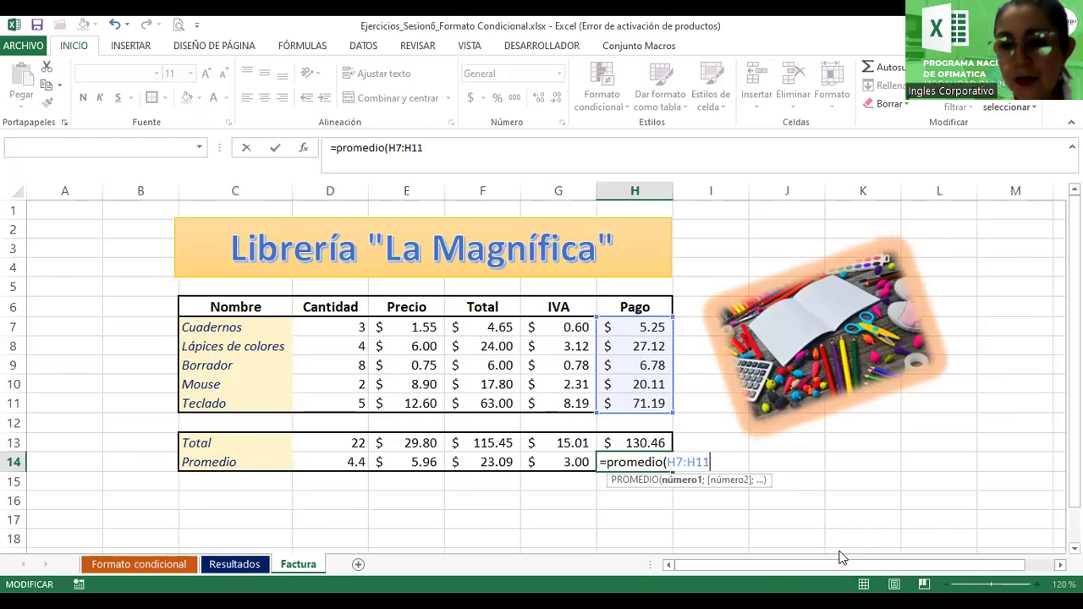
pyautogui.write(')')
pyautogui.press('Return')
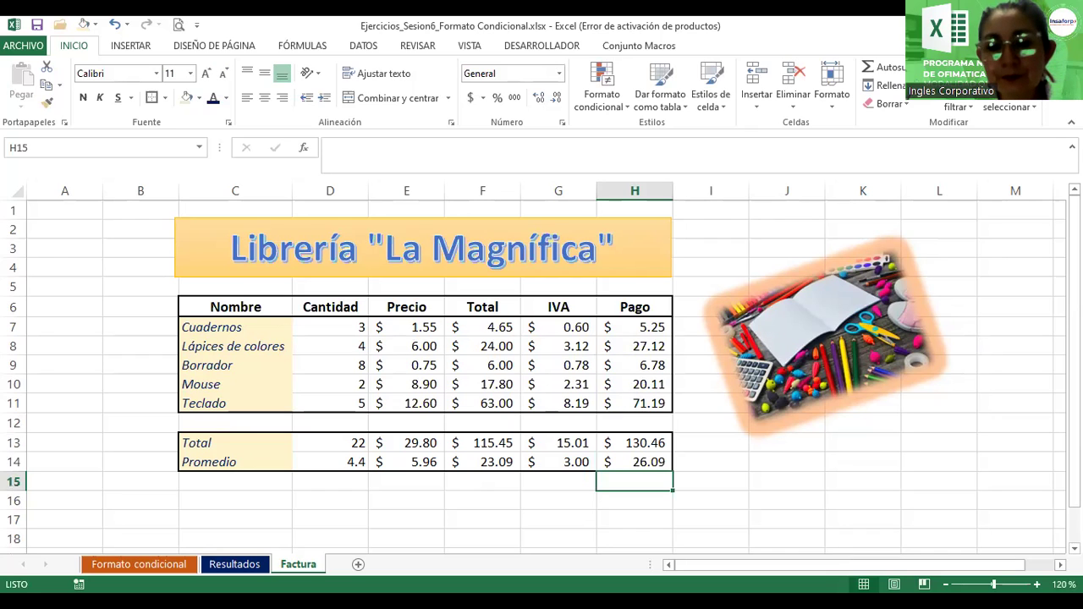
pyautogui.hotkey('alt', 'Tab')
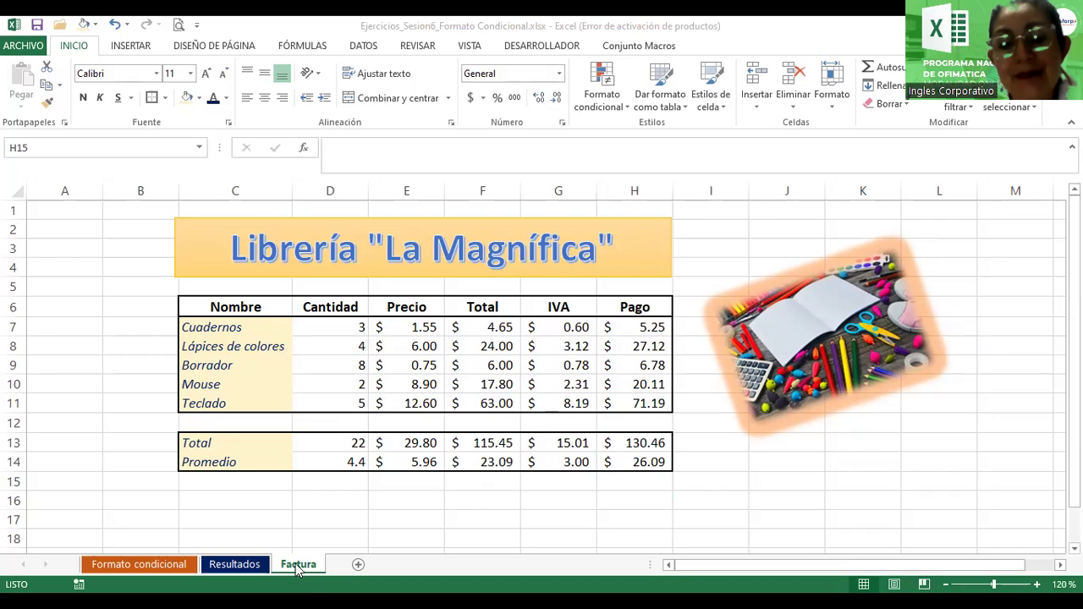
# - Set the Factura sheet tab colour to standard red
pyautogui.click(302, 571)
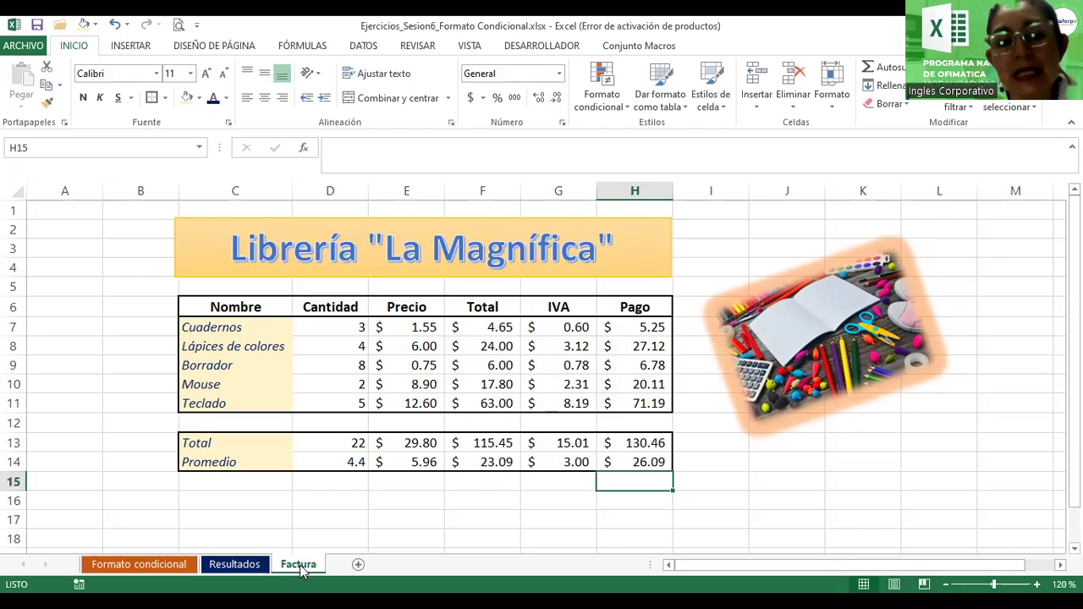
pyautogui.rightClick(302, 571)
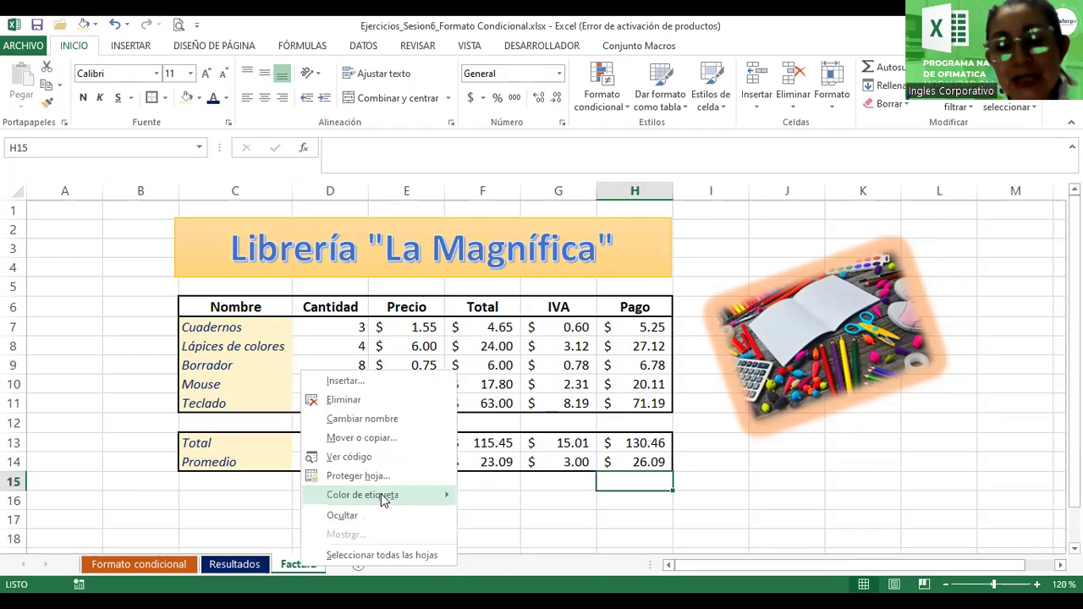
pyautogui.click(382, 498)
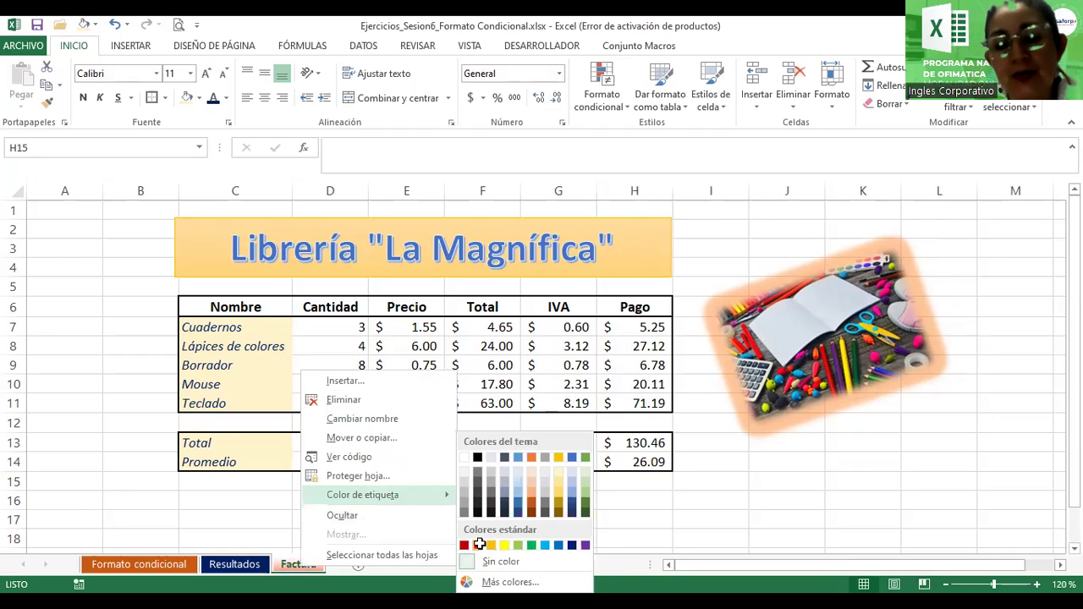
pyautogui.click(306, 516)
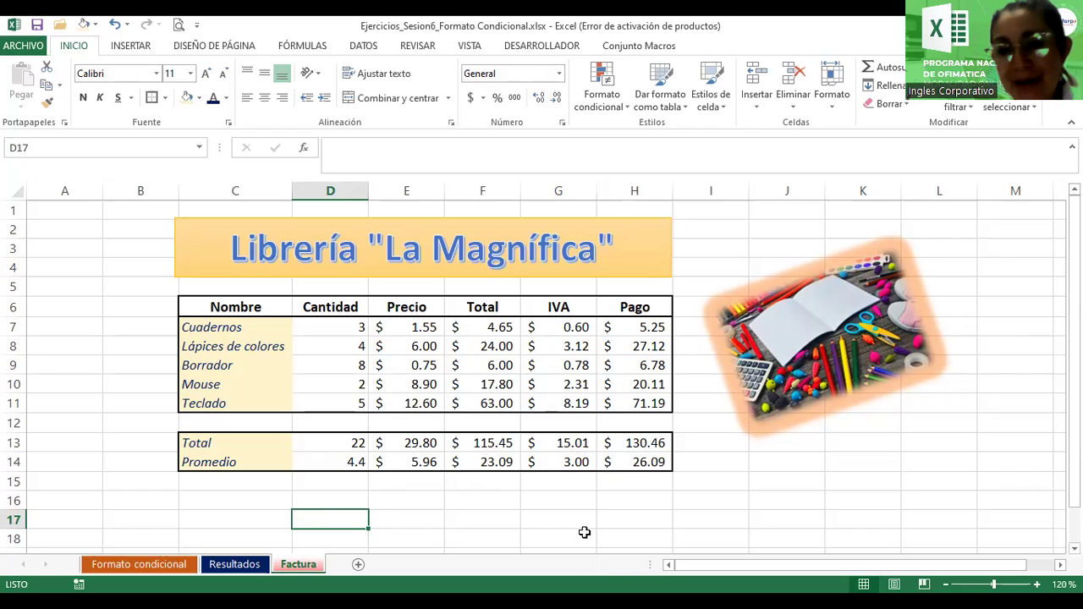
# - Add orange solid data bars to the Pago amounts H7:H11
pyautogui.click(629, 331)
pyautogui.moveTo(630, 342); pyautogui.dragTo(634, 402)
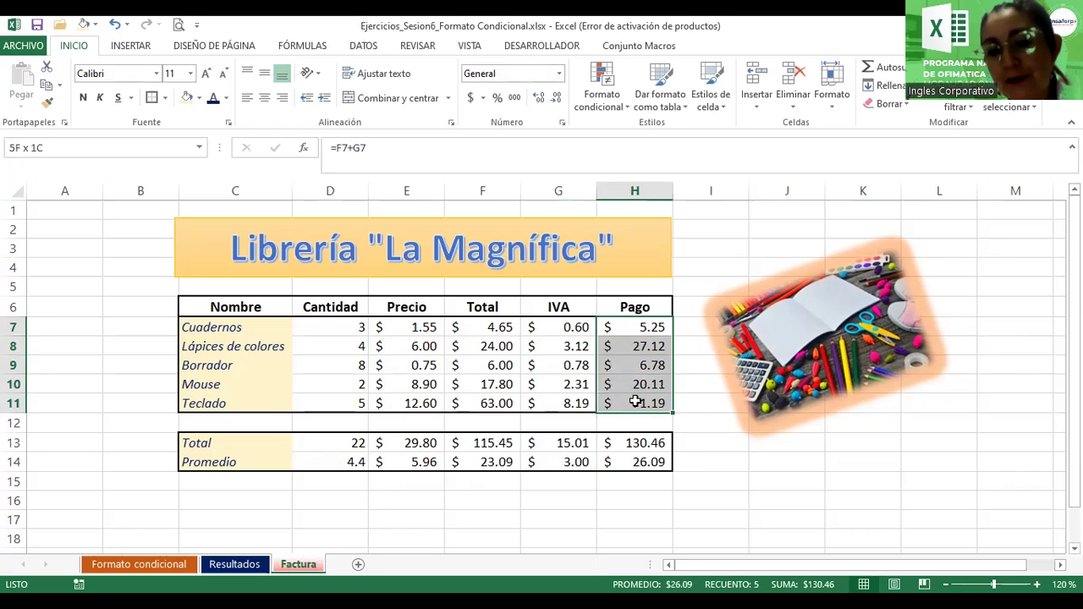
pyautogui.click(625, 109)
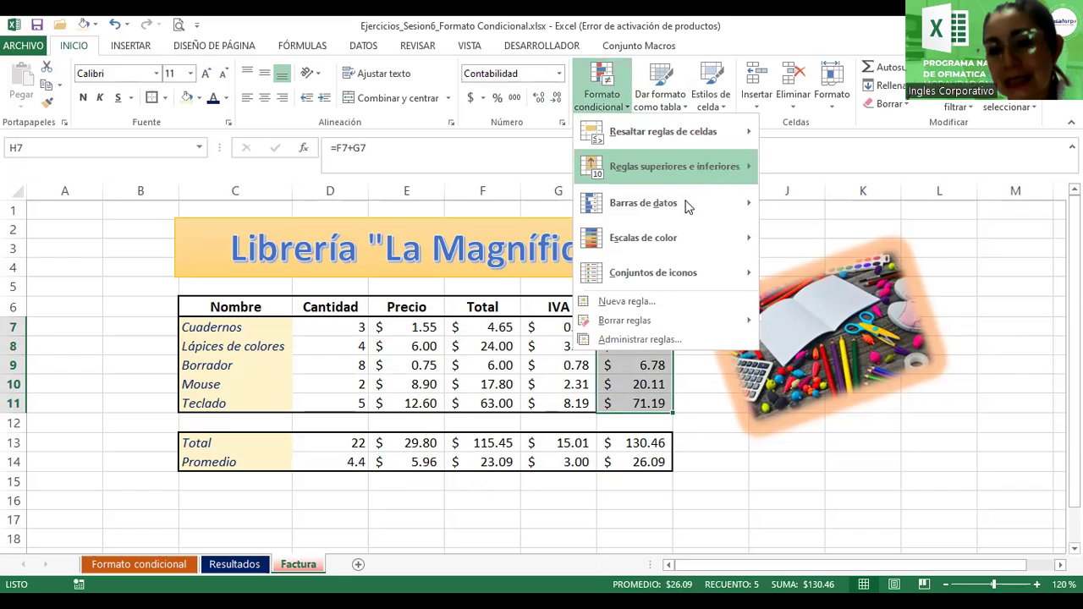
pyautogui.moveTo(687, 208)
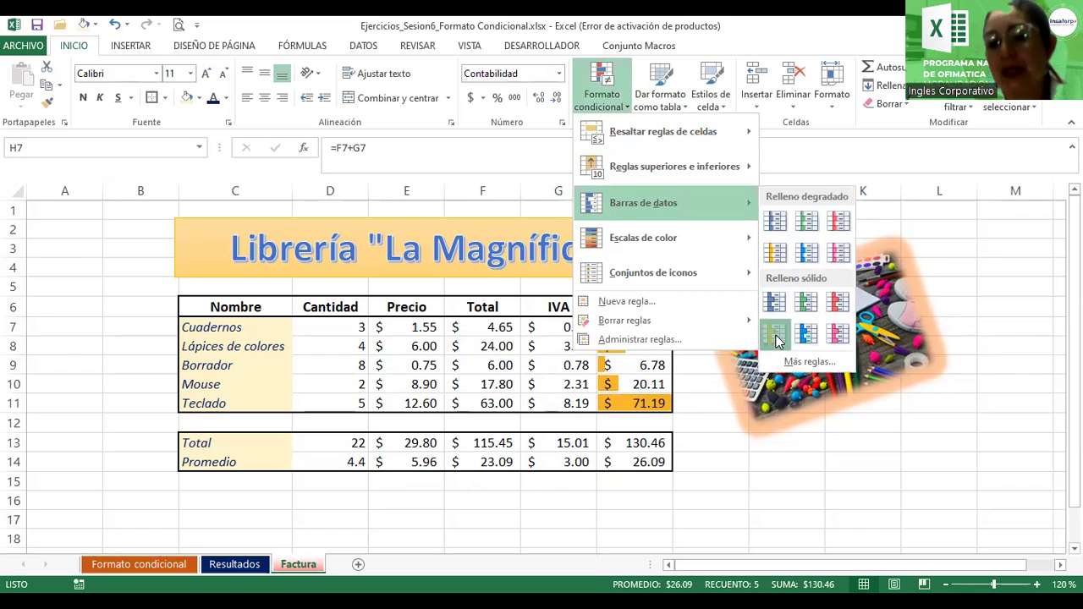
pyautogui.click(777, 336)
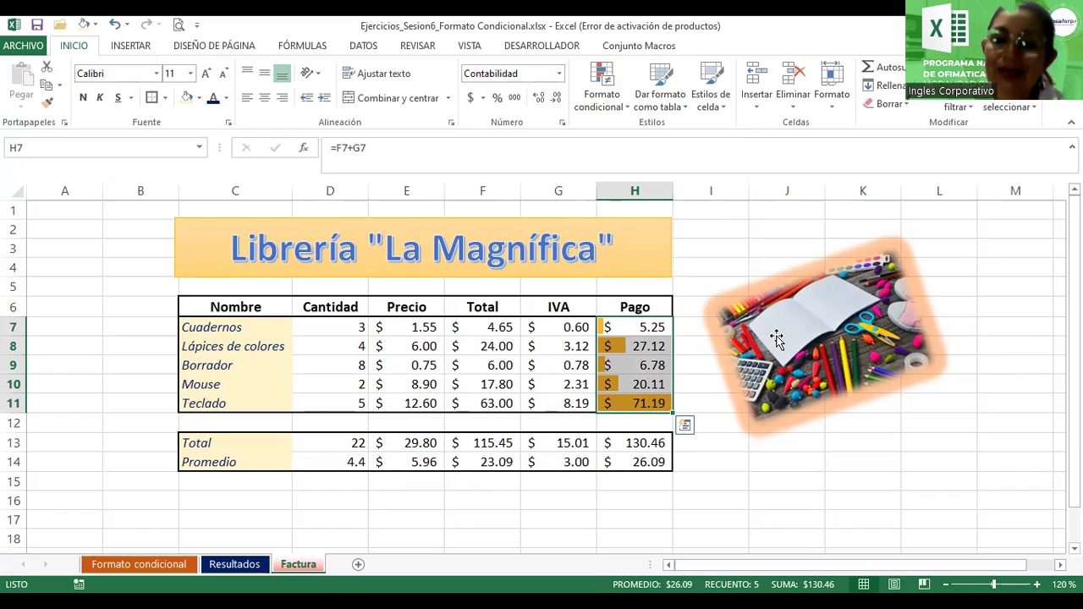
# - Add red gradient data bars to the Cantidad values D7:D11
pyautogui.moveTo(351, 331); pyautogui.dragTo(355, 398)
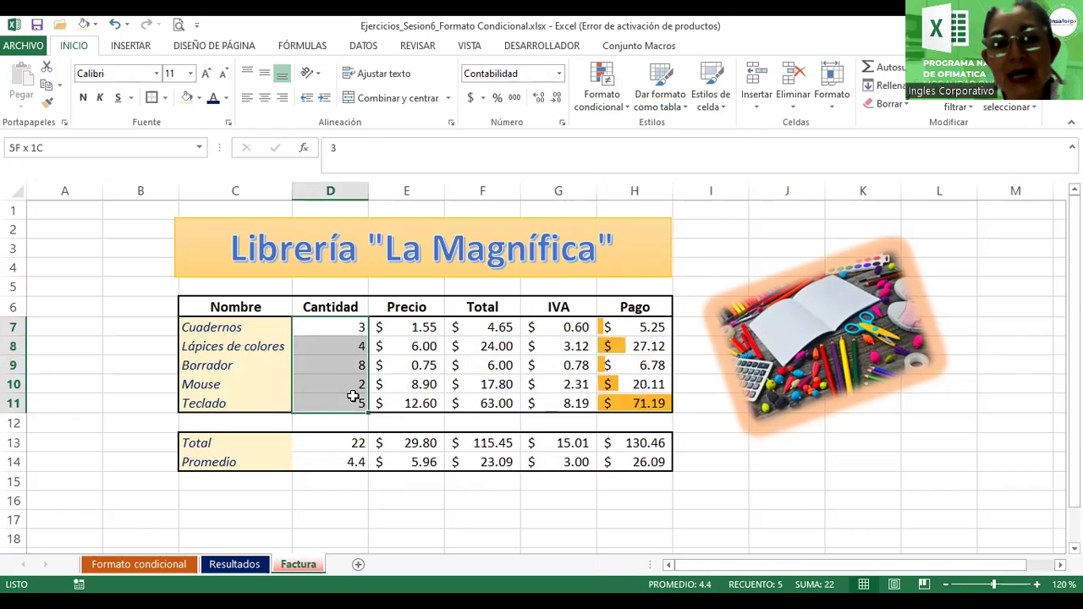
pyautogui.click(619, 107)
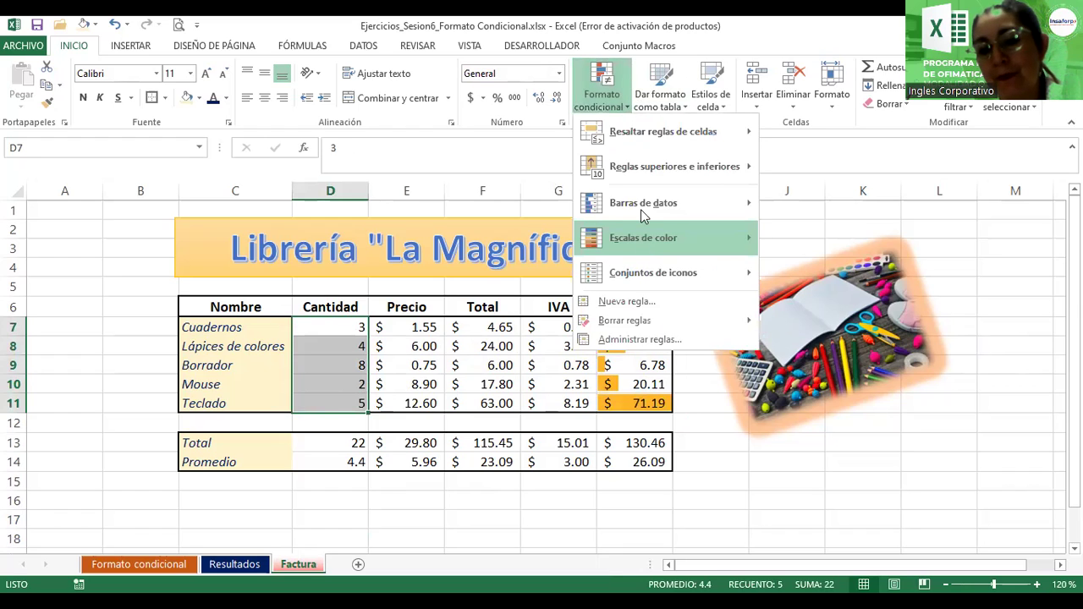
pyautogui.moveTo(640, 209)
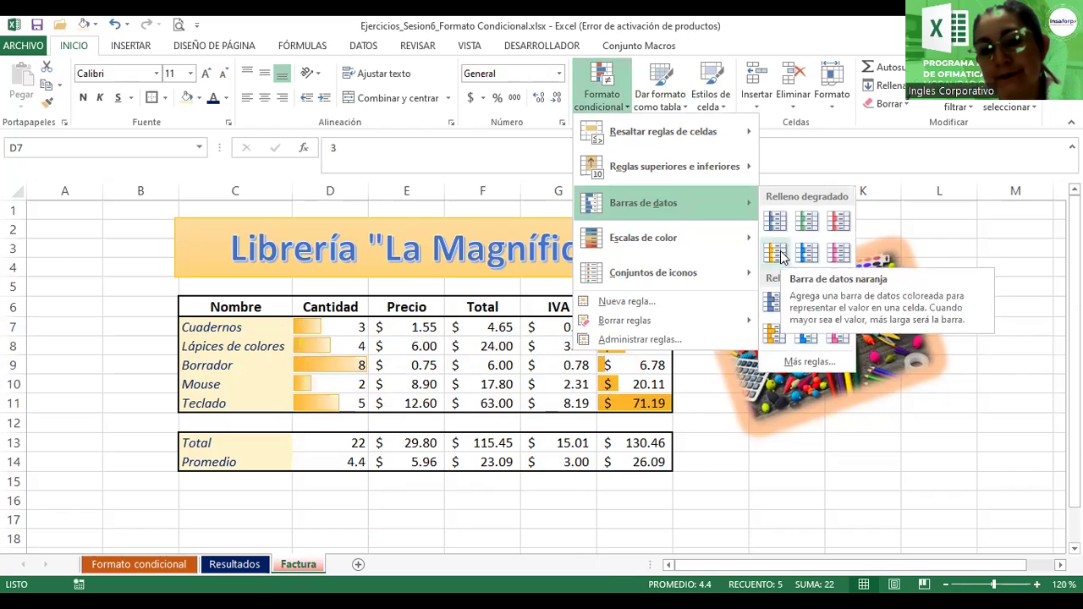
pyautogui.click(836, 221)
pyautogui.click(819, 225)
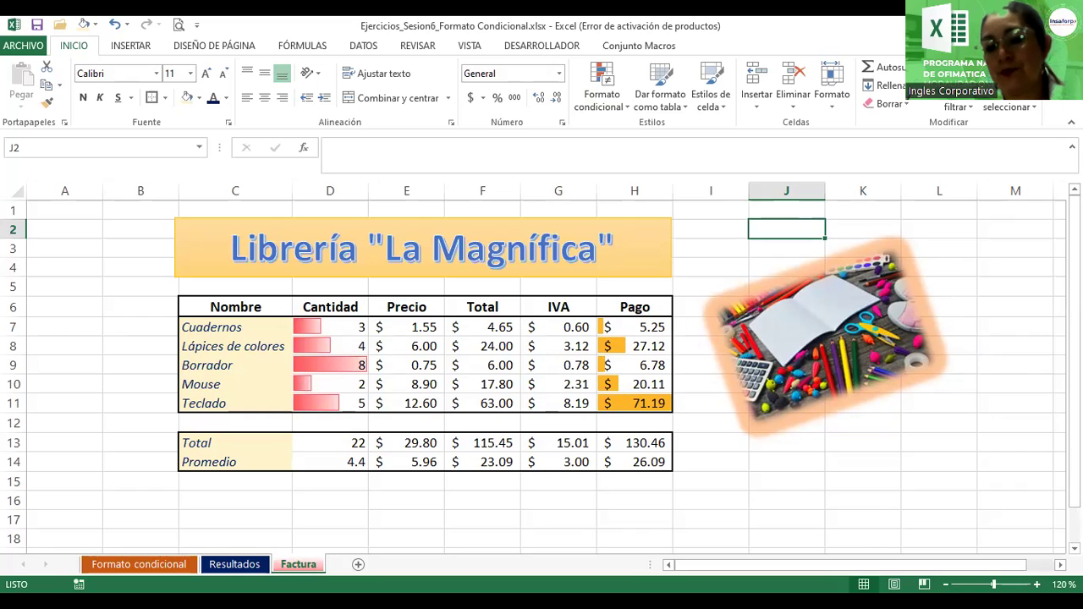
# - Check the Resultados and Formato condicional sheets, then nudge the Factura supplies picture slightly up-left
pyautogui.click(218, 565)
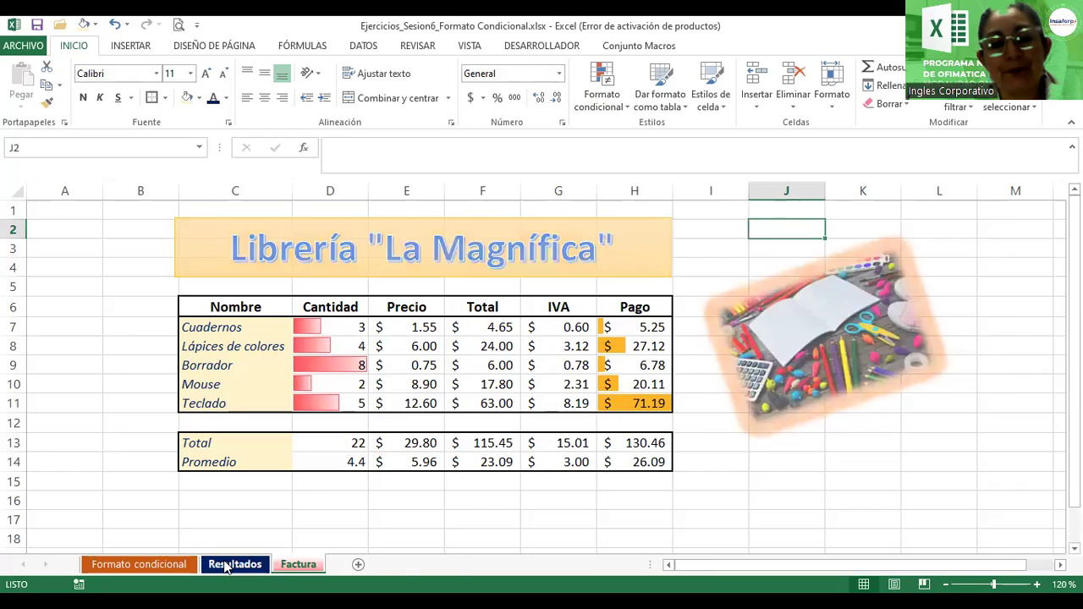
pyautogui.click(147, 572)
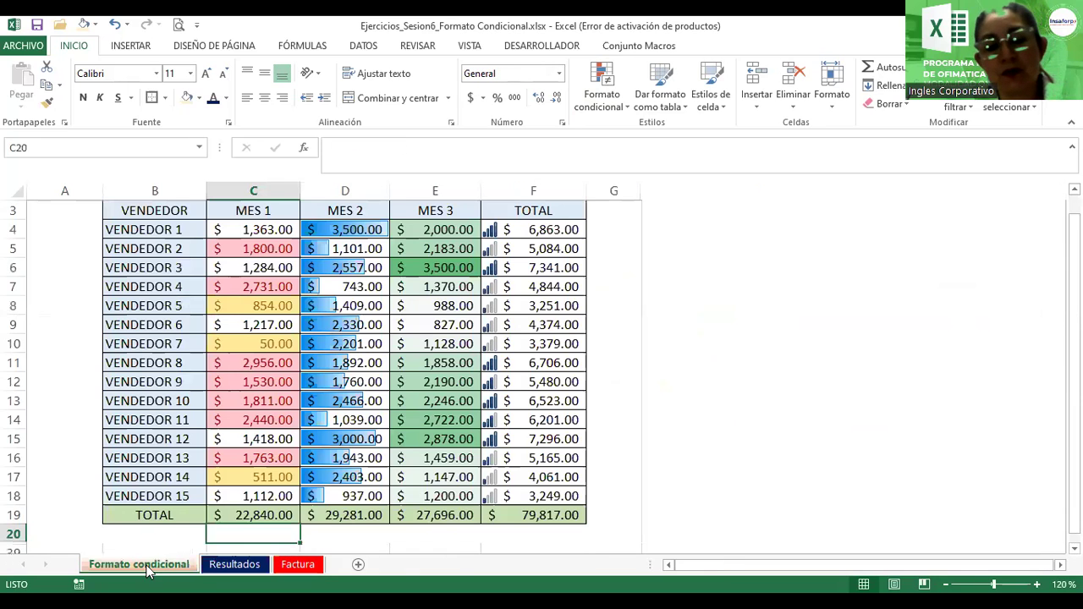
pyautogui.click(235, 565)
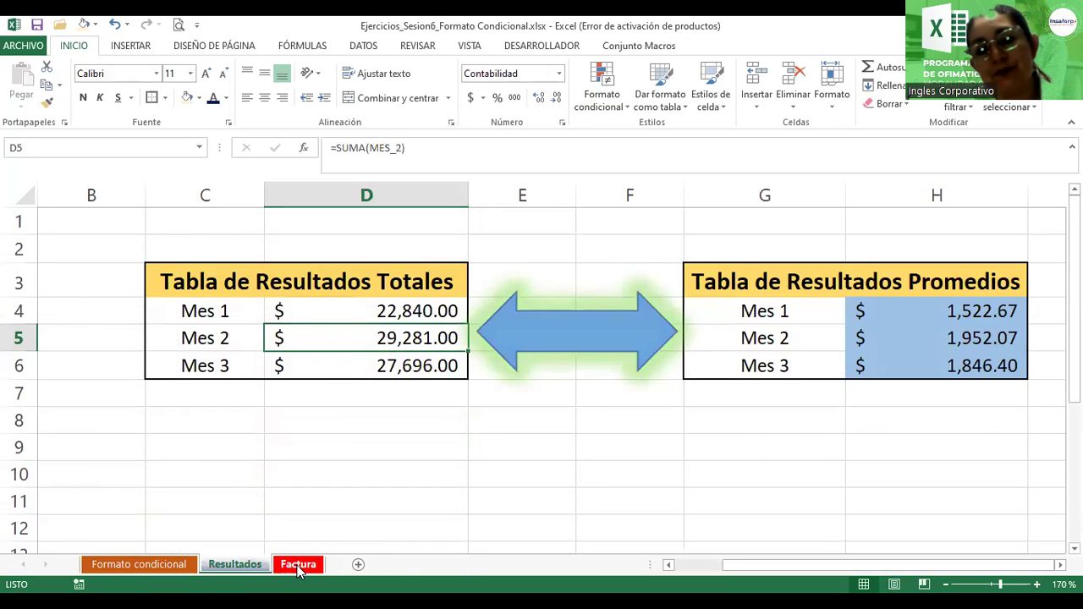
pyautogui.click(298, 567)
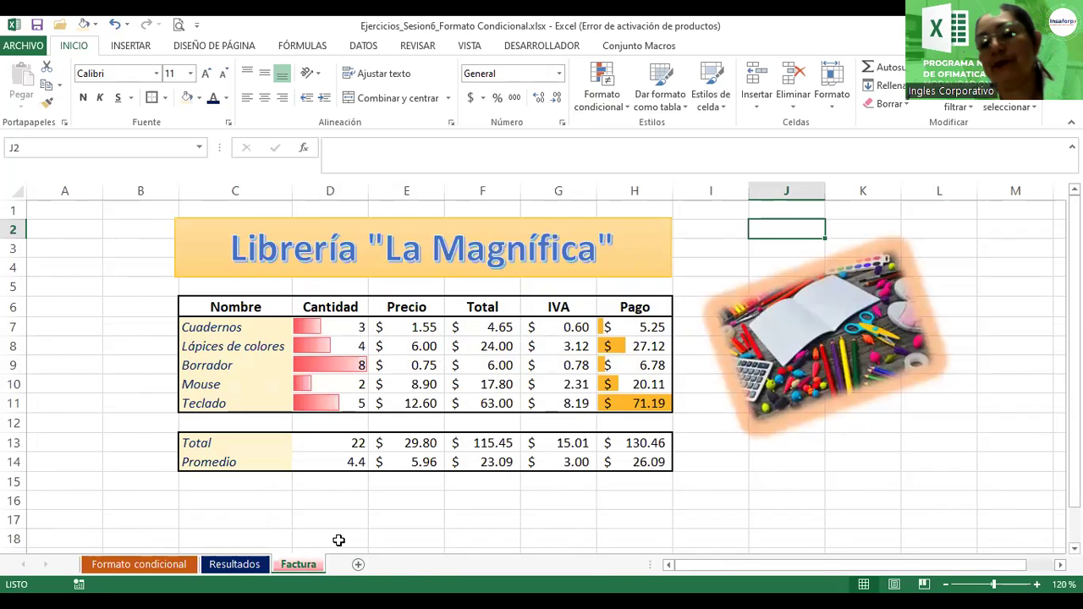
pyautogui.moveTo(804, 369); pyautogui.dragTo(796, 347)
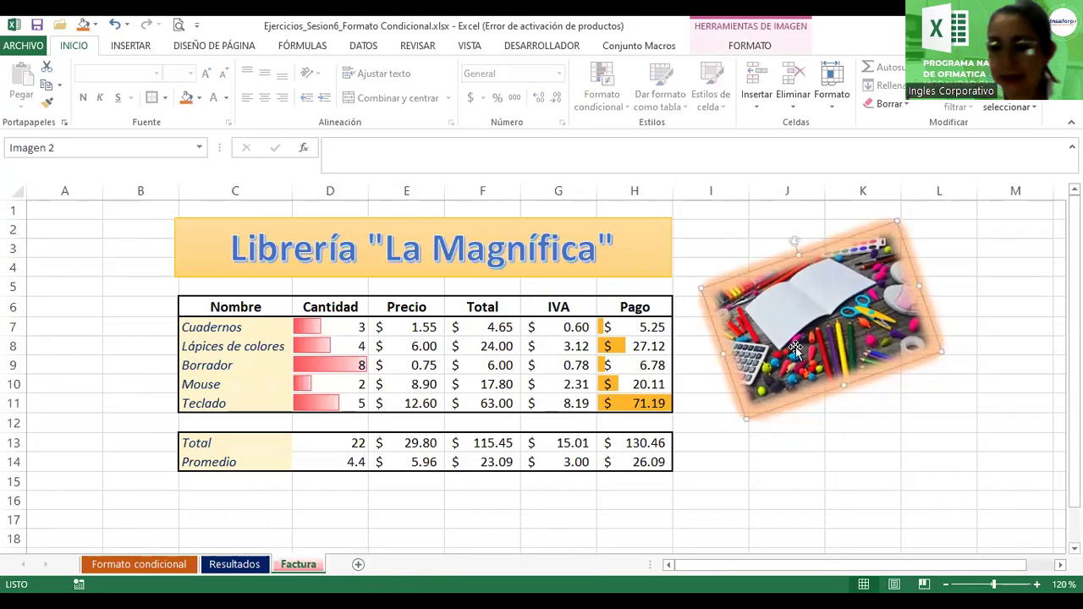
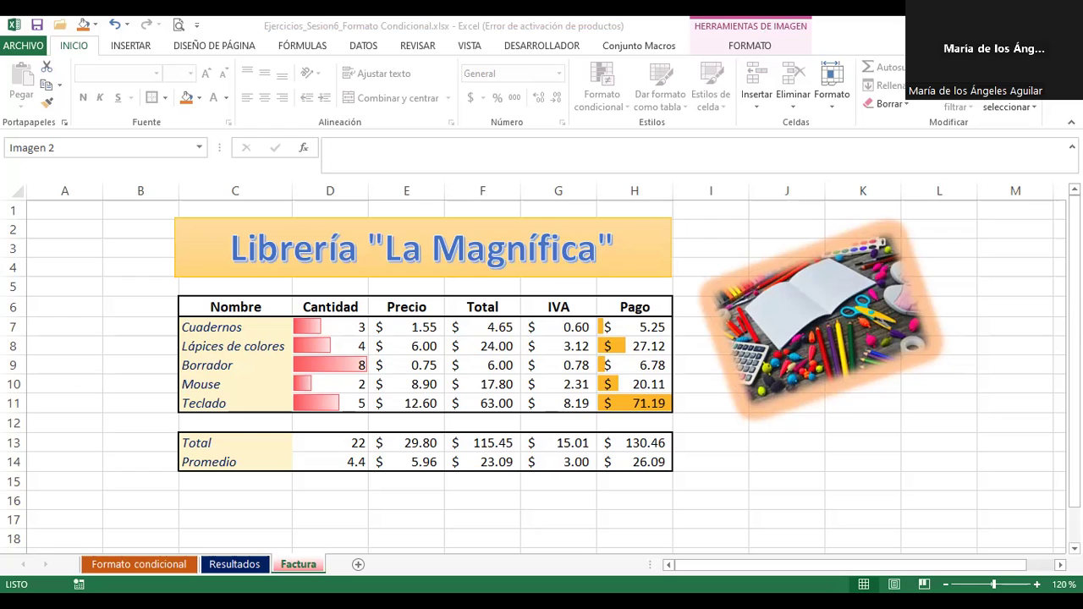
# - Bring up the Formato condicional sheet with the vendors' monthly sales table
pyautogui.click(140, 565)
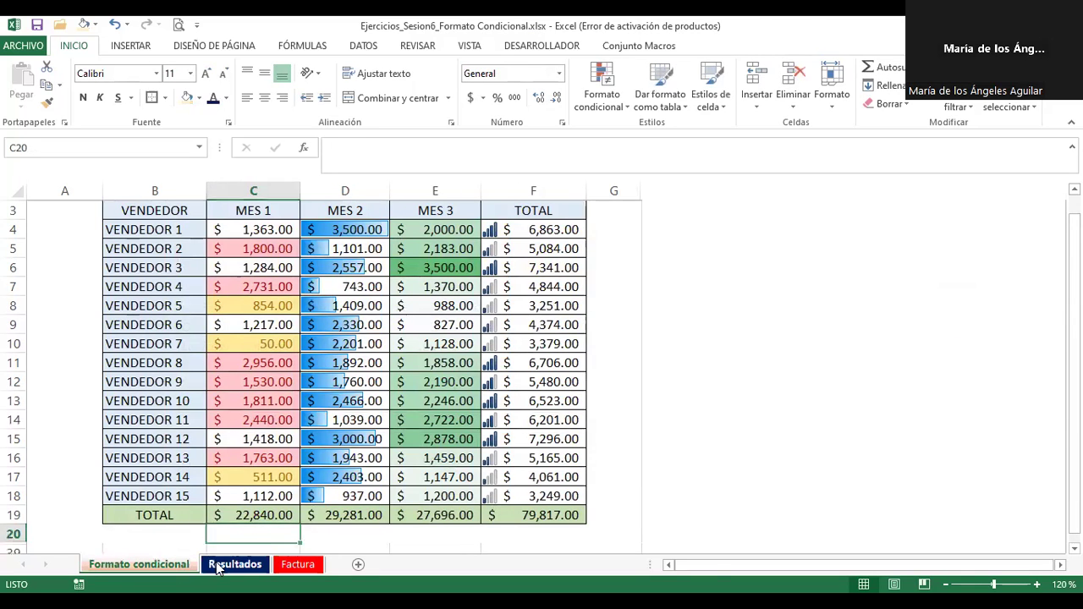
# - Flip between the Resultados, Factura and Formato condicional sheets, ending on the Factura invoice with the picture deselected
pyautogui.click(215, 564)
pyautogui.click(294, 564)
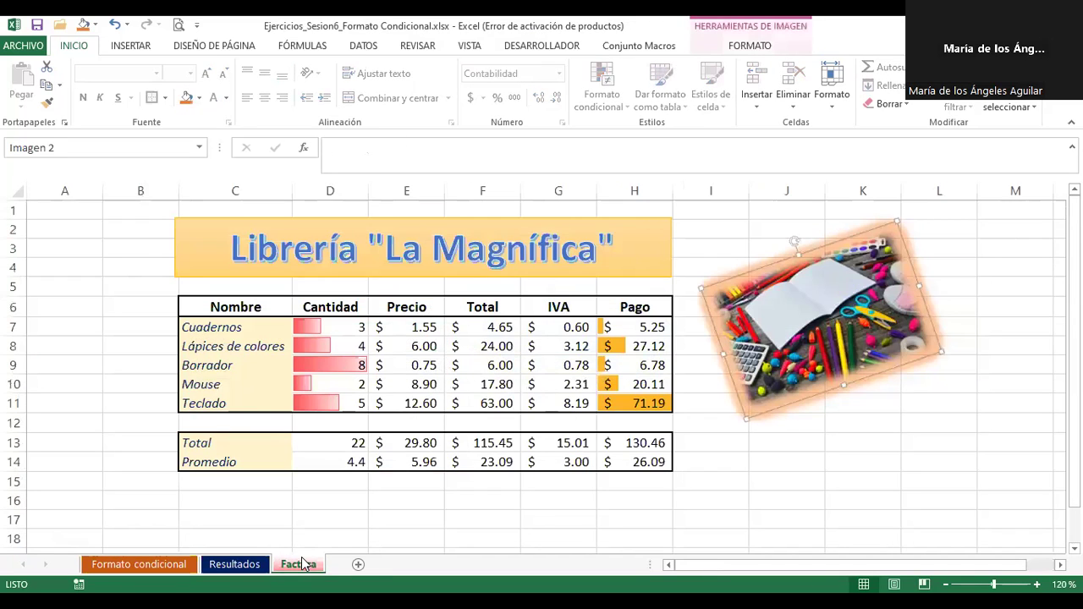
pyautogui.click(248, 564)
pyautogui.click(173, 565)
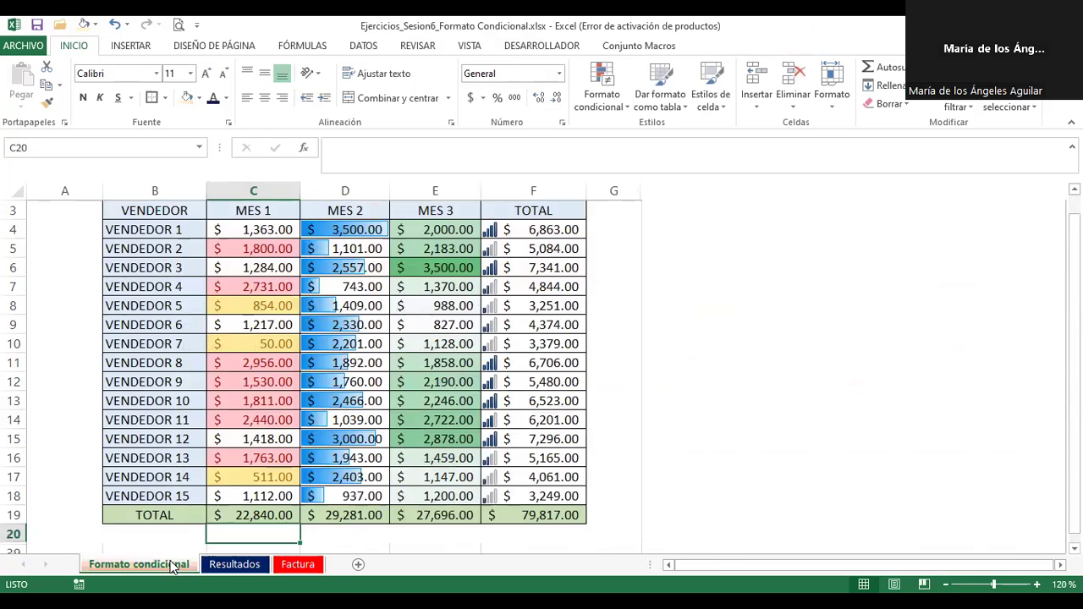
pyautogui.click(233, 565)
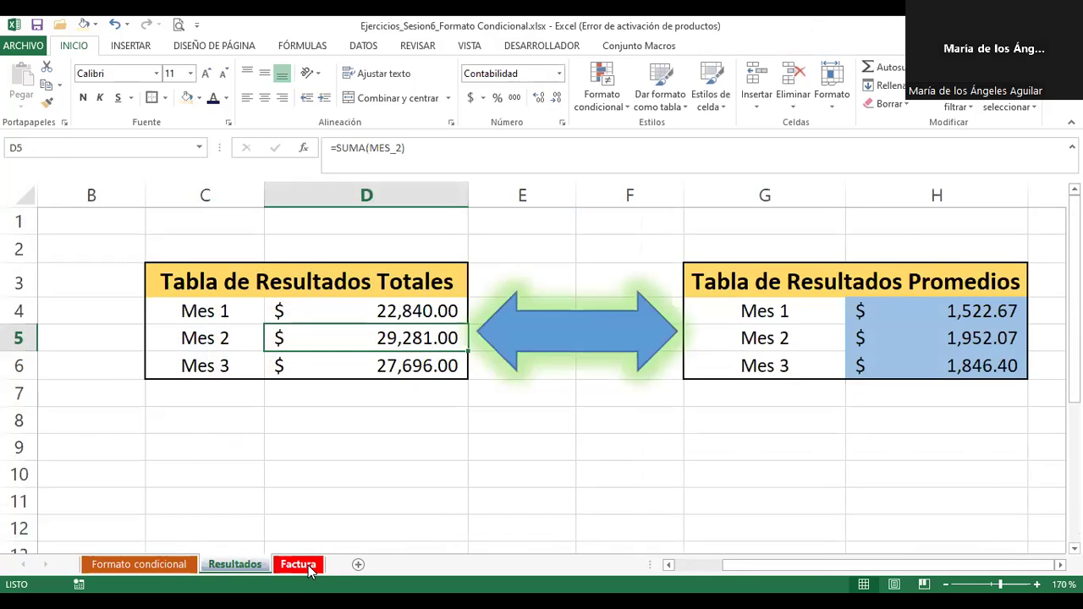
pyautogui.click(305, 566)
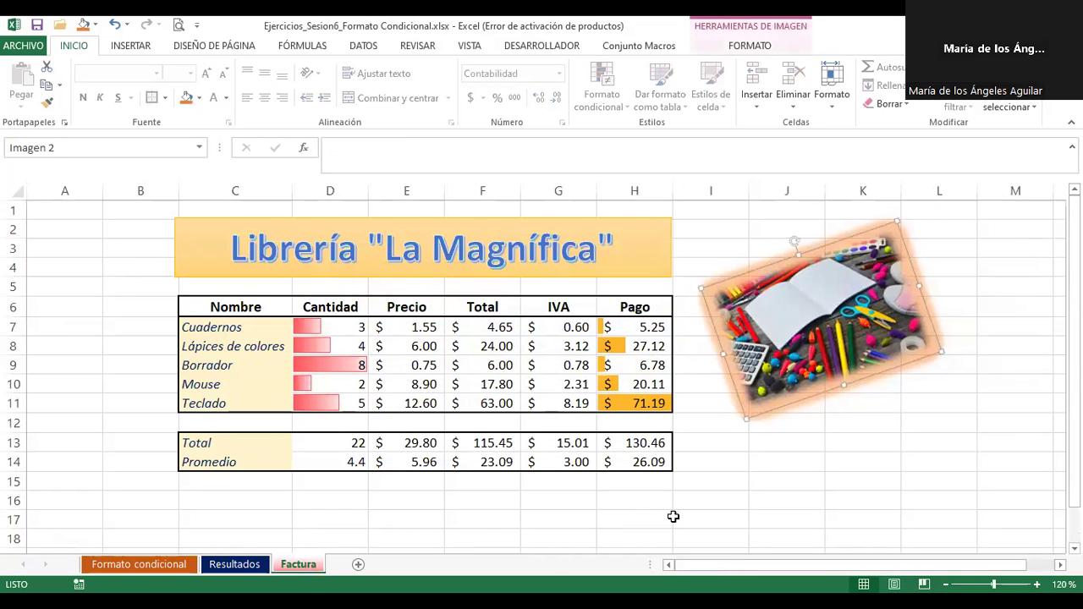
pyautogui.press('Escape')
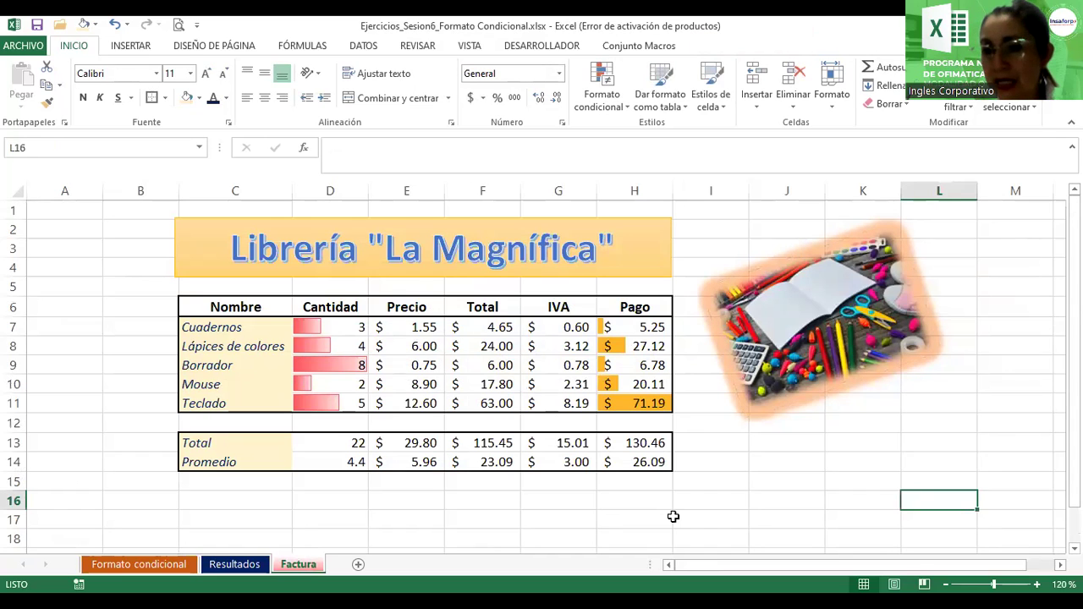